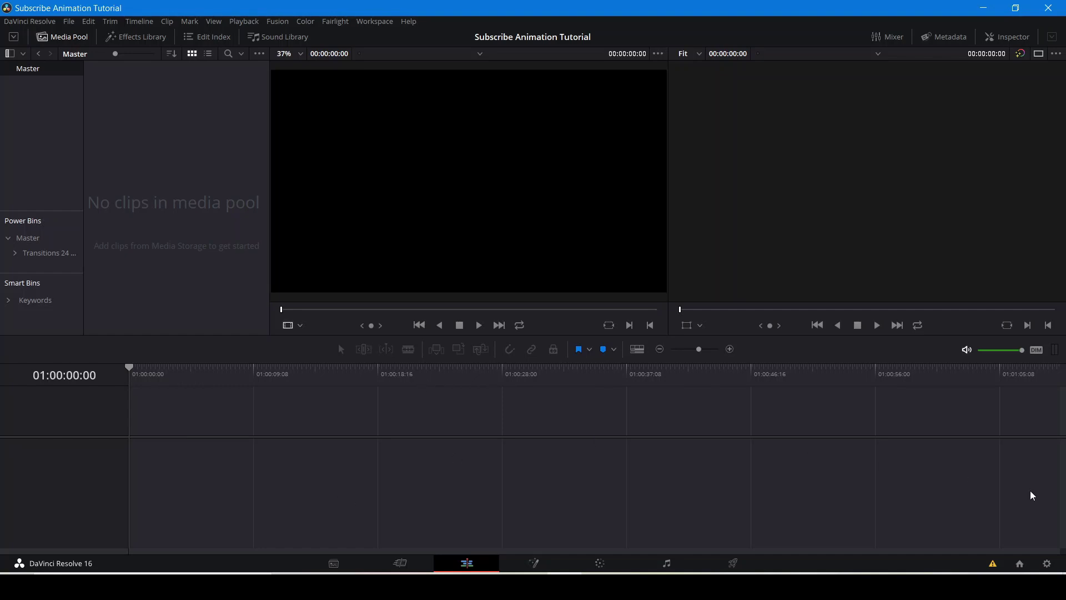
Review the timeline resolution and frame rate in the project settings.
click(1046, 564)
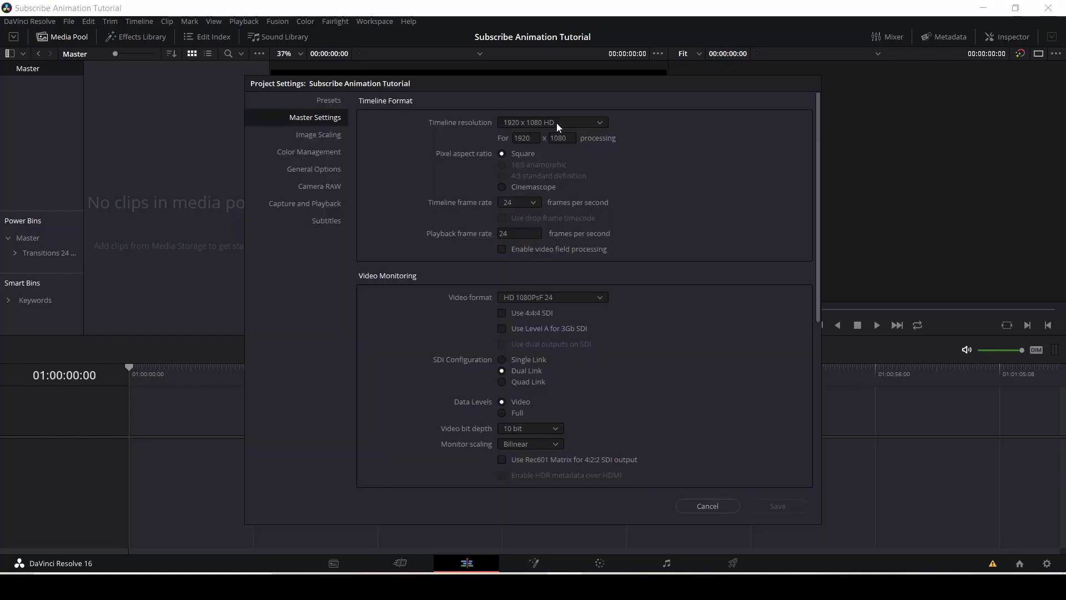
click(719, 504)
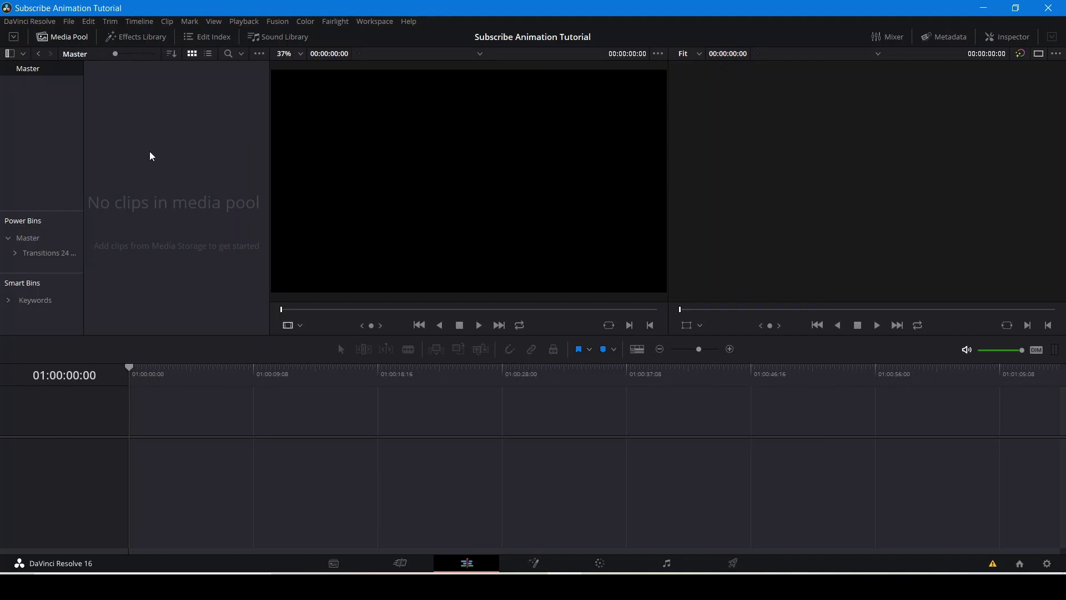
Add a new bin inside the Power Bins Master bin and return to the Master bin's contents.
click(24, 241)
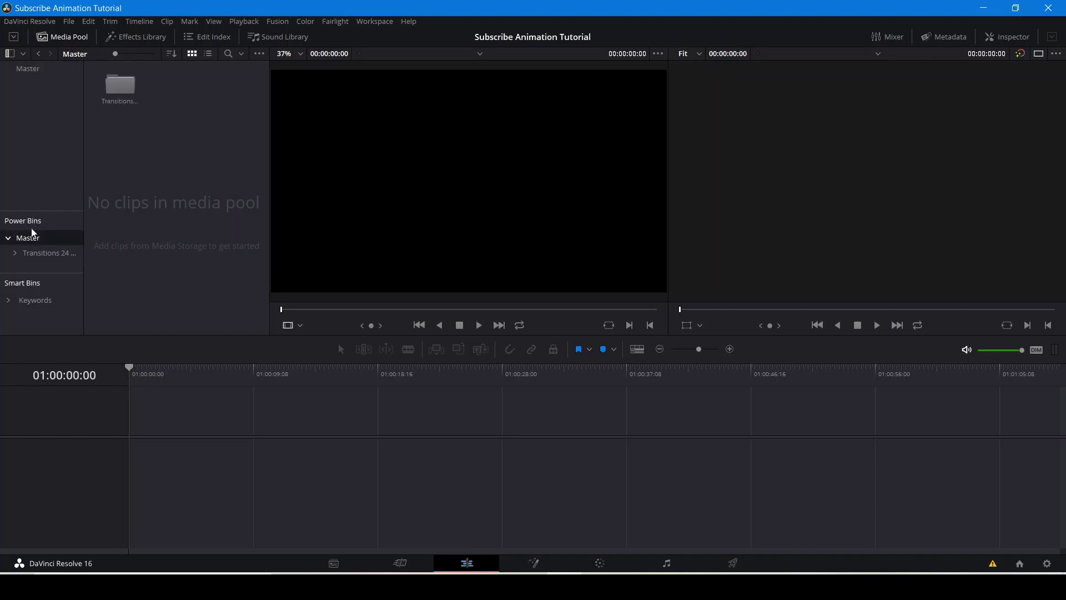
right_click(218, 140)
click(248, 187)
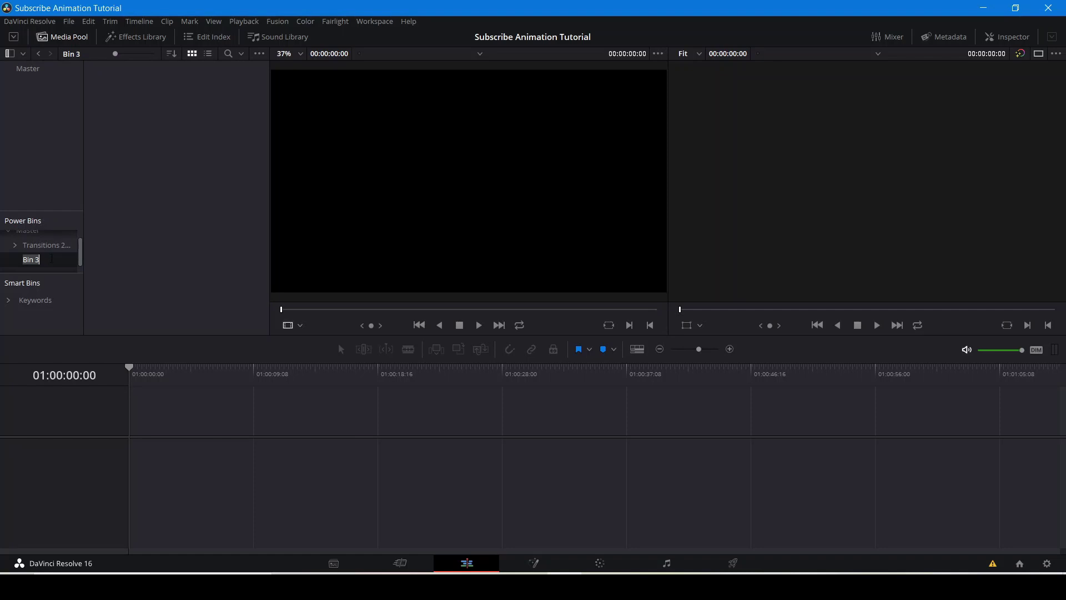
scroll(52, 259, up, 1)
click(47, 245)
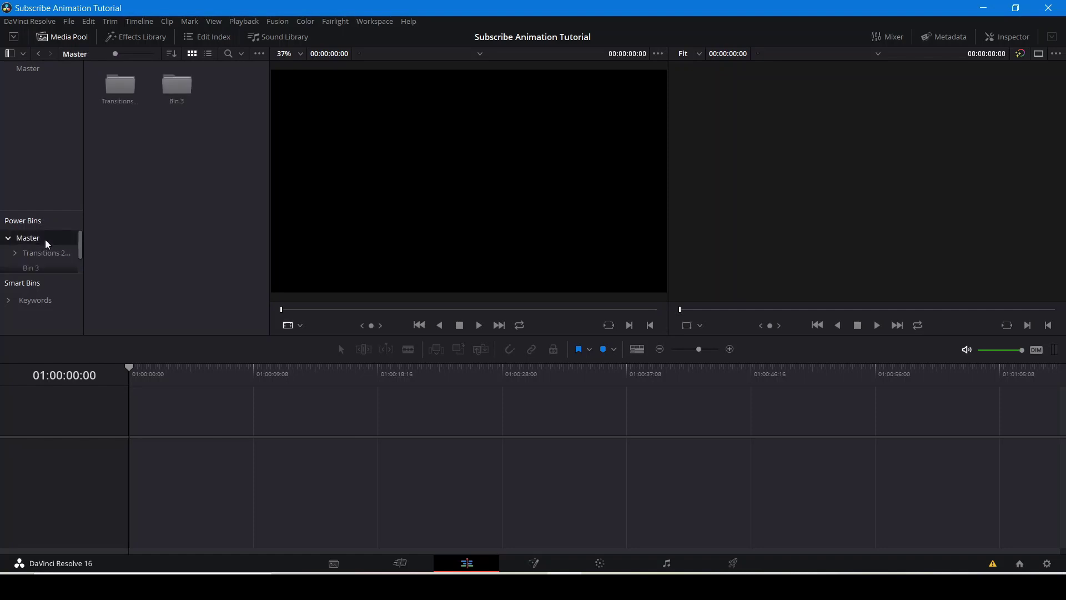
Rename the newly added power bin as Subscribe Animation.
right_click(177, 101)
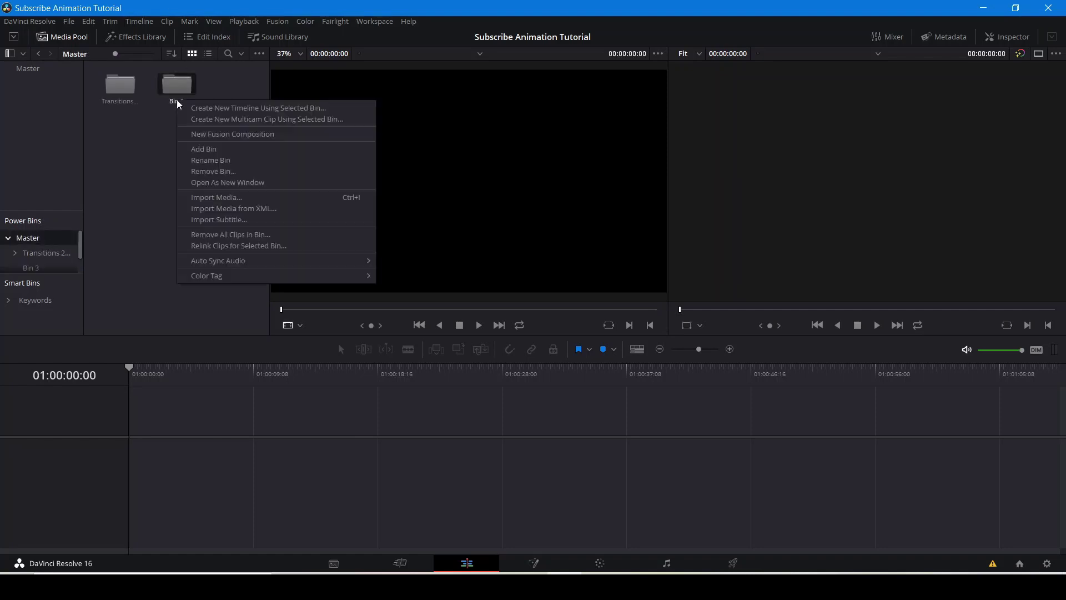
click(236, 157)
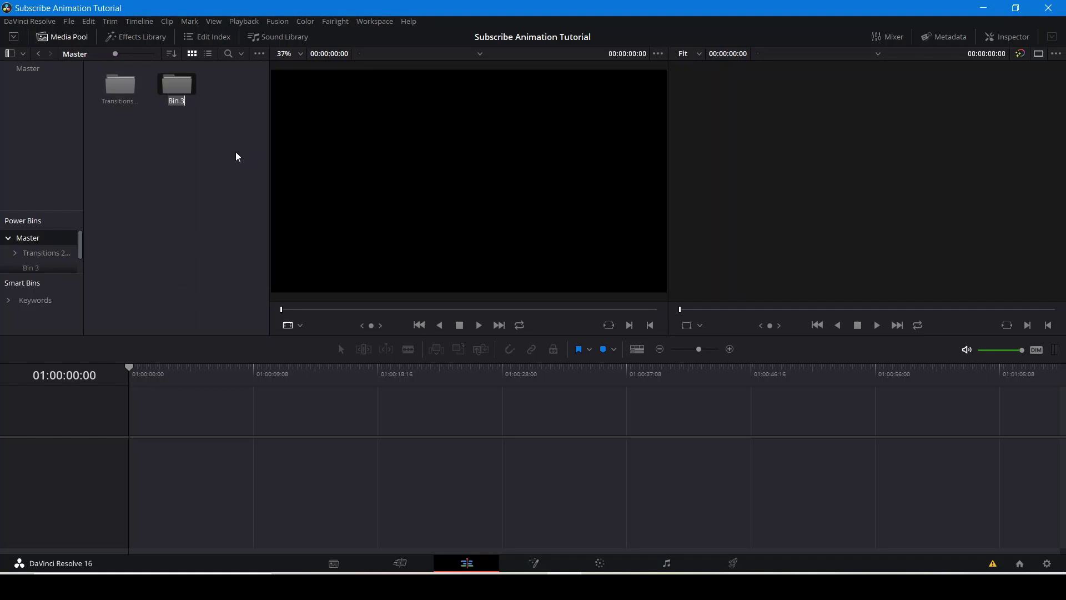
text(Subsc)
text(ribe An)
text(imation)
key(Return)
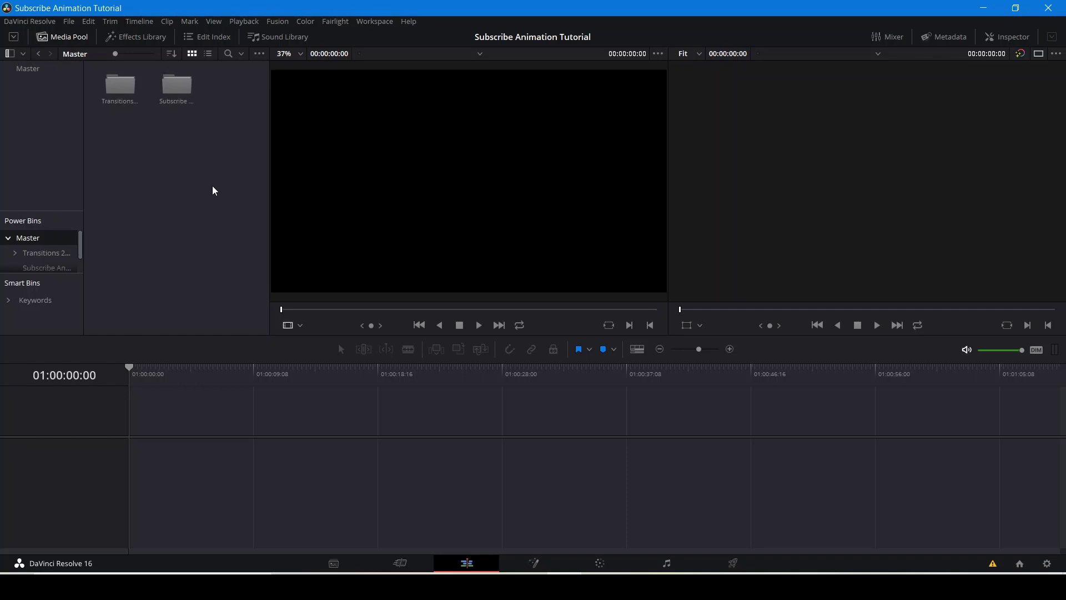
Import the Arrow, profil_bg, Subscibe Bell, Subscibed Bell and Verfication Sign images from the Subscribe Tutorial folder into the Subscribe Animation power bin.
double_click(170, 90)
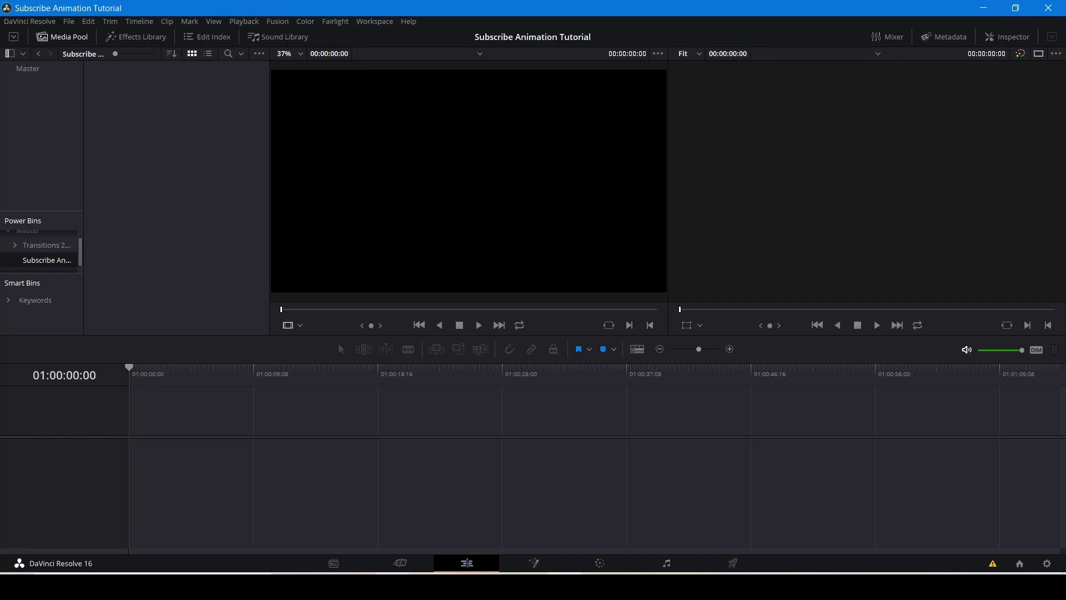
mouse_move(392, 586)
click(441, 529)
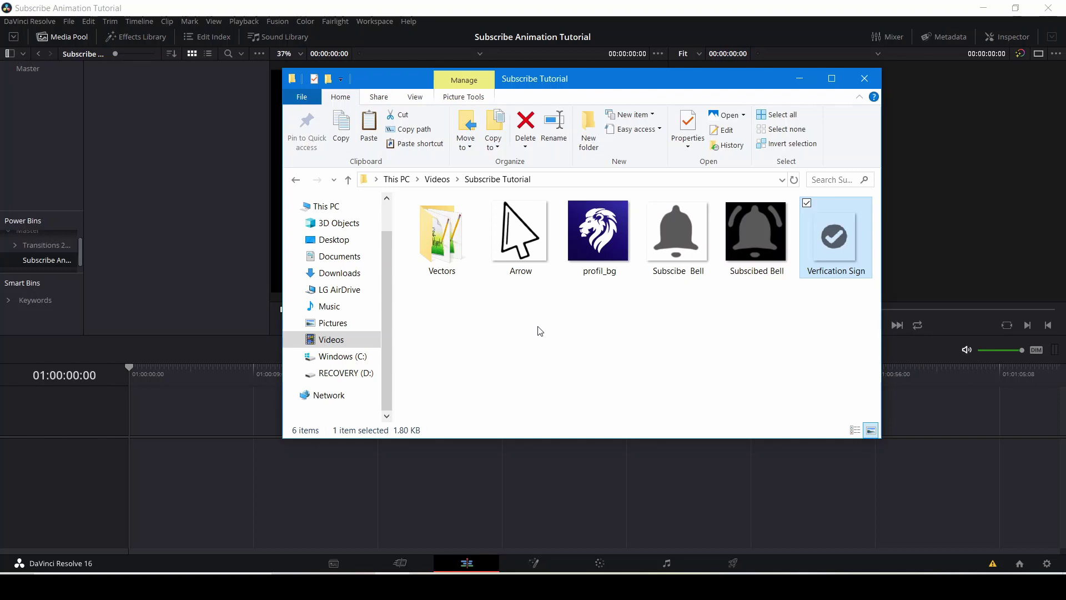
drag(526, 350, 834, 236)
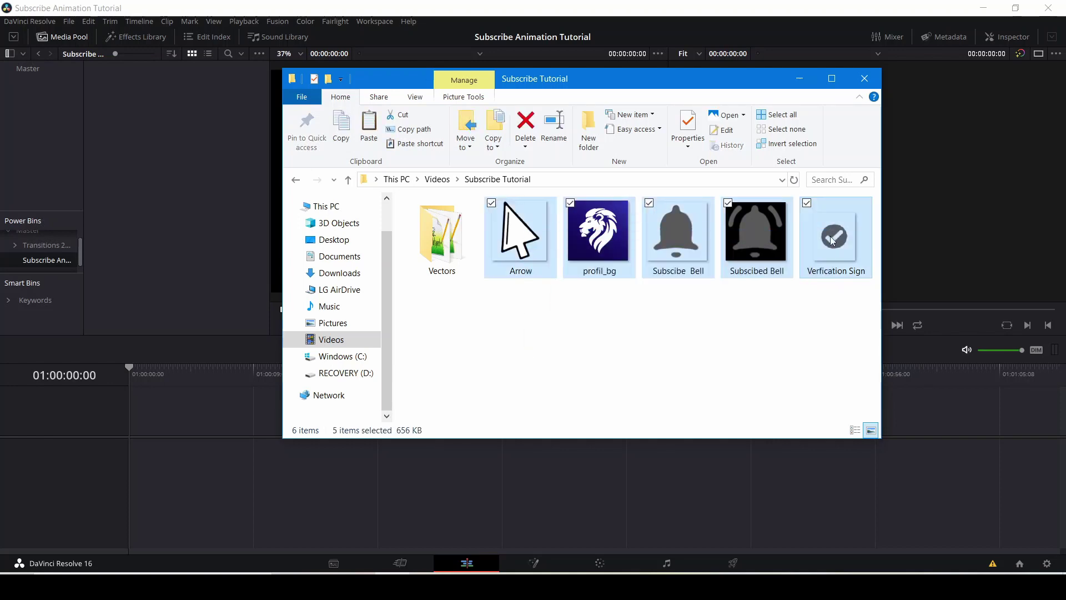
click(530, 300)
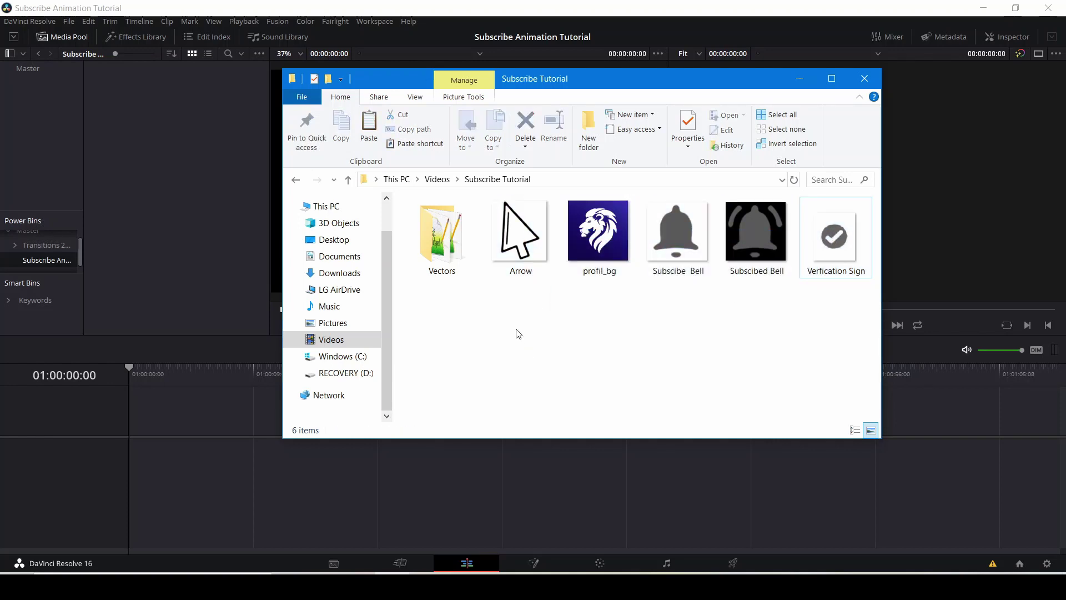
drag(516, 328, 858, 240)
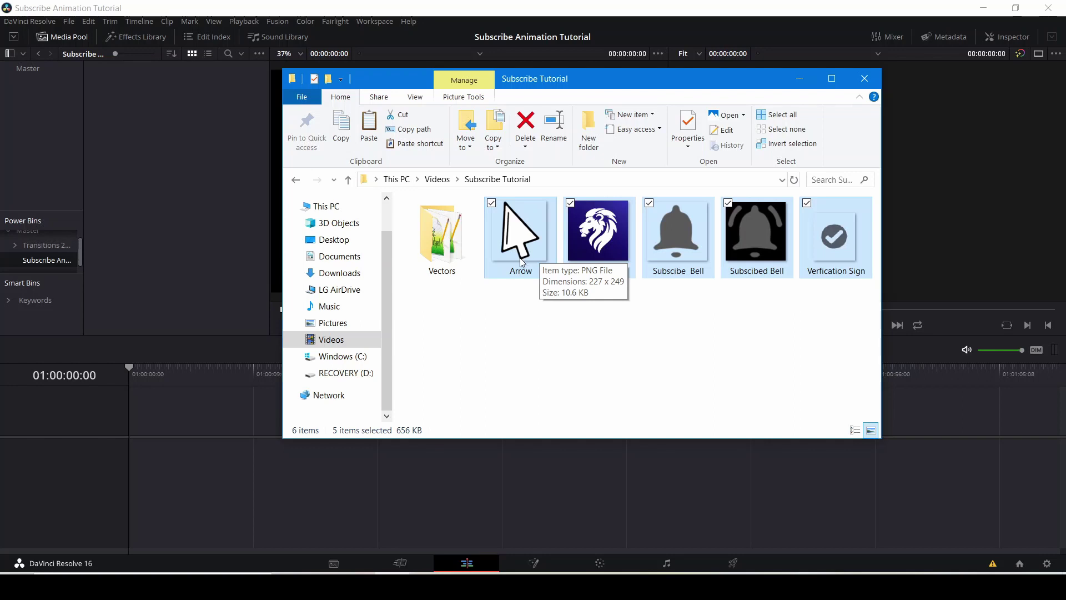
drag(522, 261, 177, 206)
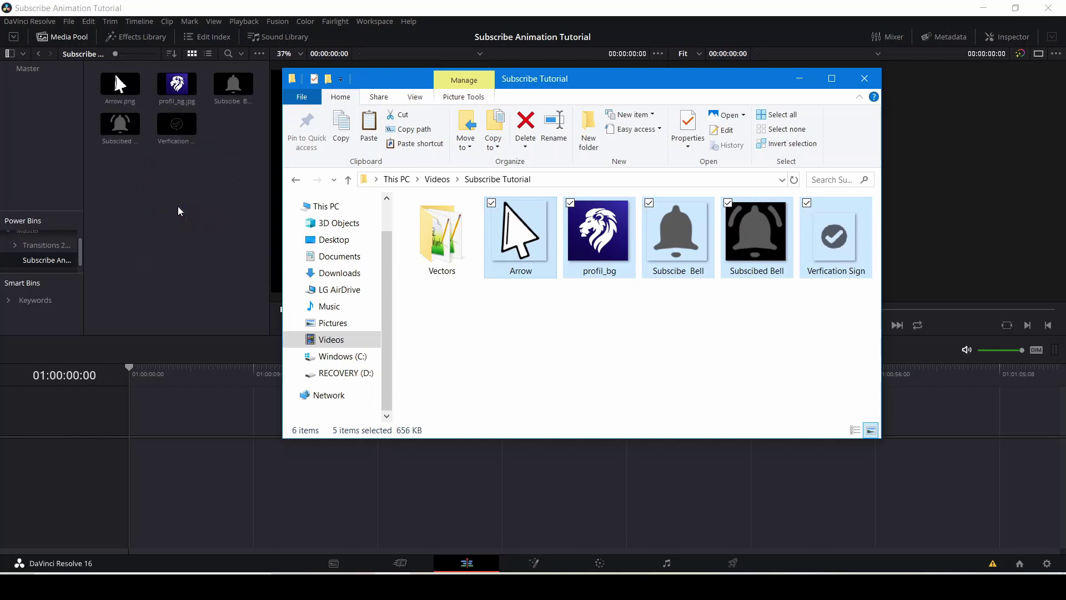
click(205, 233)
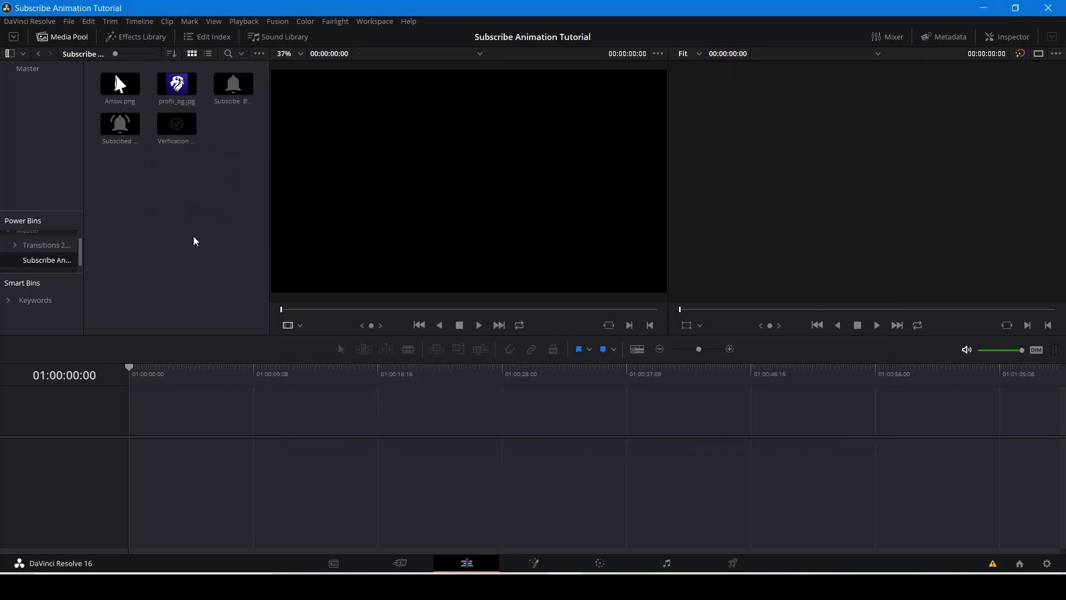
click(187, 89)
click(387, 586)
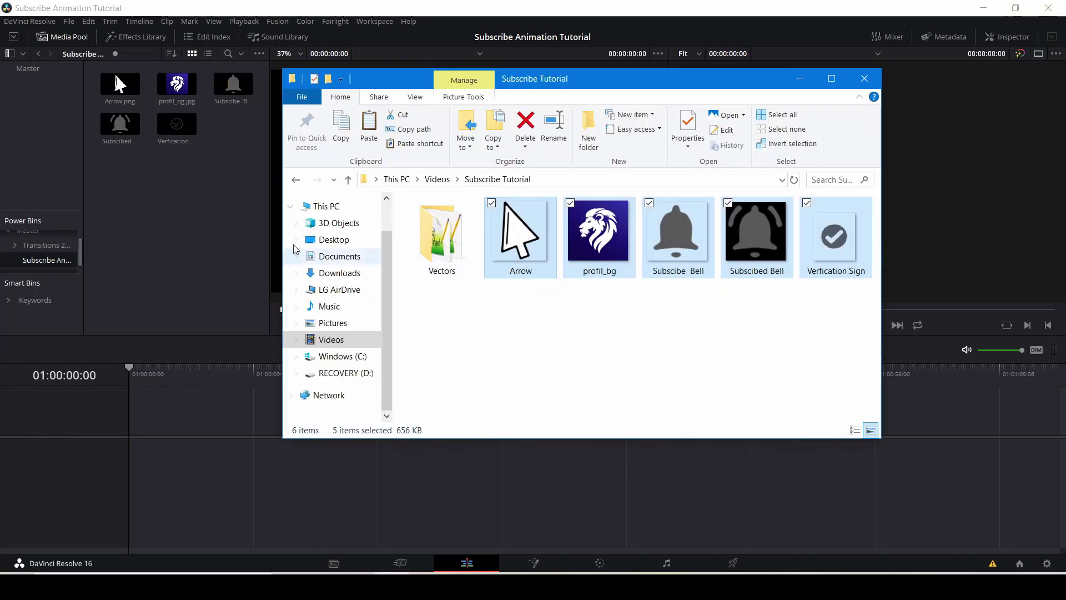
click(185, 233)
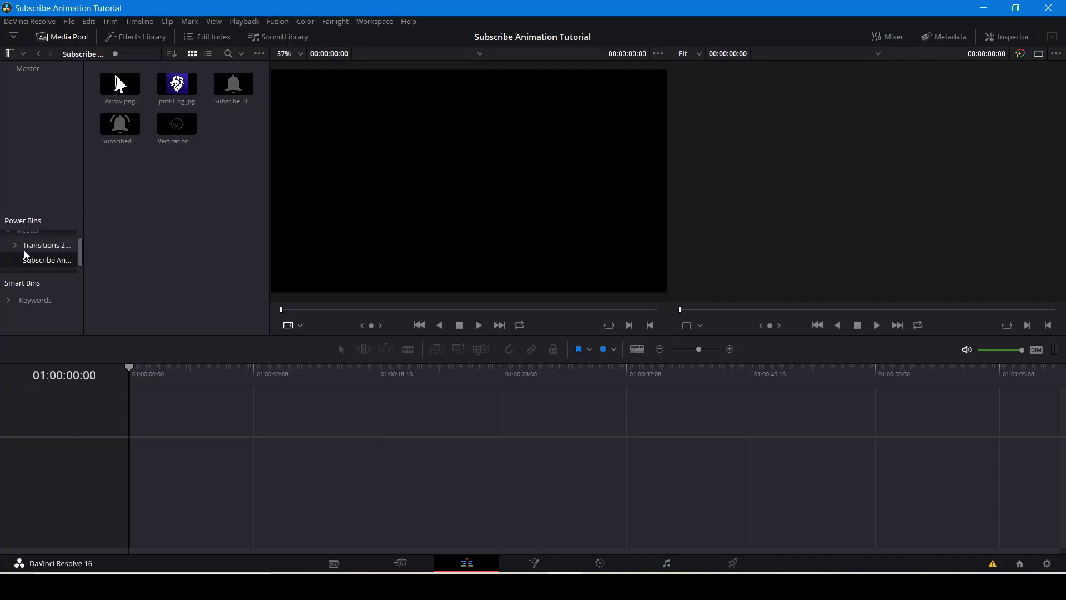
Start a new Fusion composition clip in the project's Master bin and name it Subscribe Animation.
scroll(24, 253, up, 1)
click(29, 69)
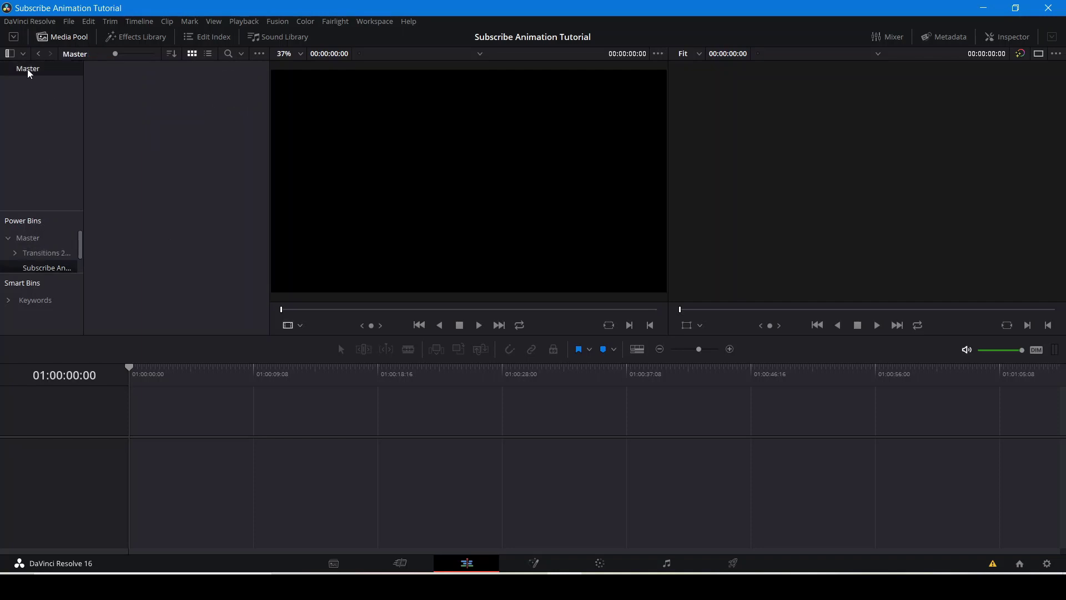
right_click(172, 211)
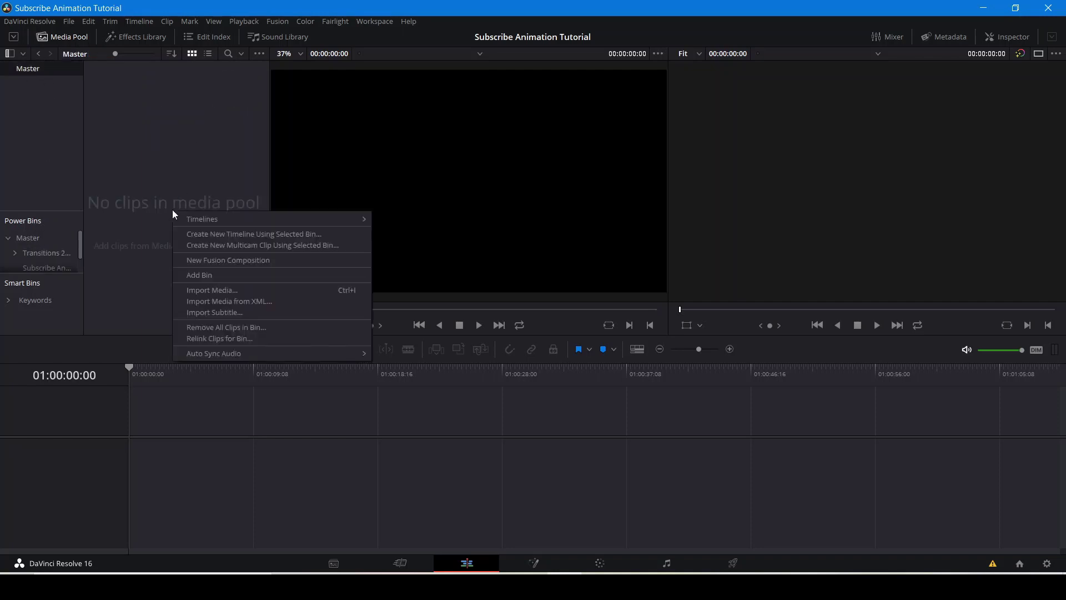
click(217, 260)
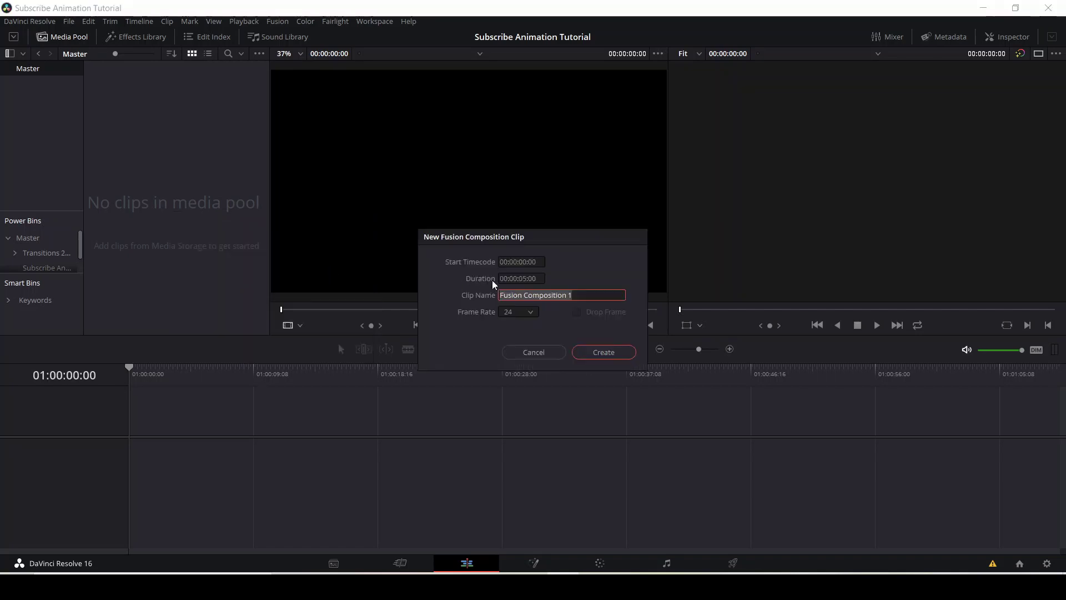
key(ctrl+a)
key(BackSpace)
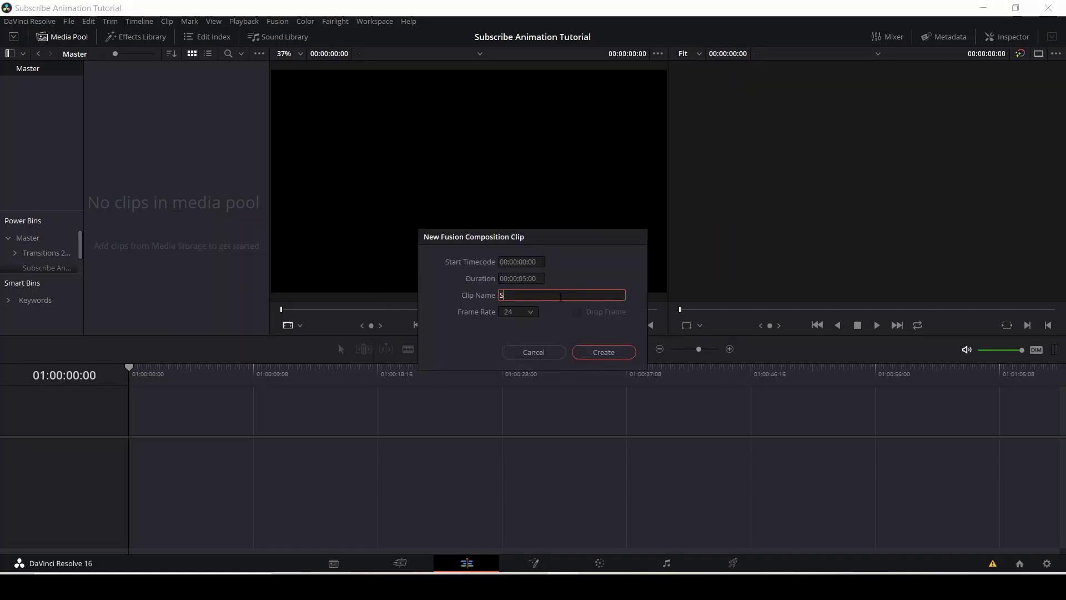
text(Subscibe Animation)
click(518, 295)
text(r)
Set the Fusion composition's duration to 00:00:06:00 and create the clip.
click(526, 281)
click(526, 279)
key(BackSpace)
text(6)
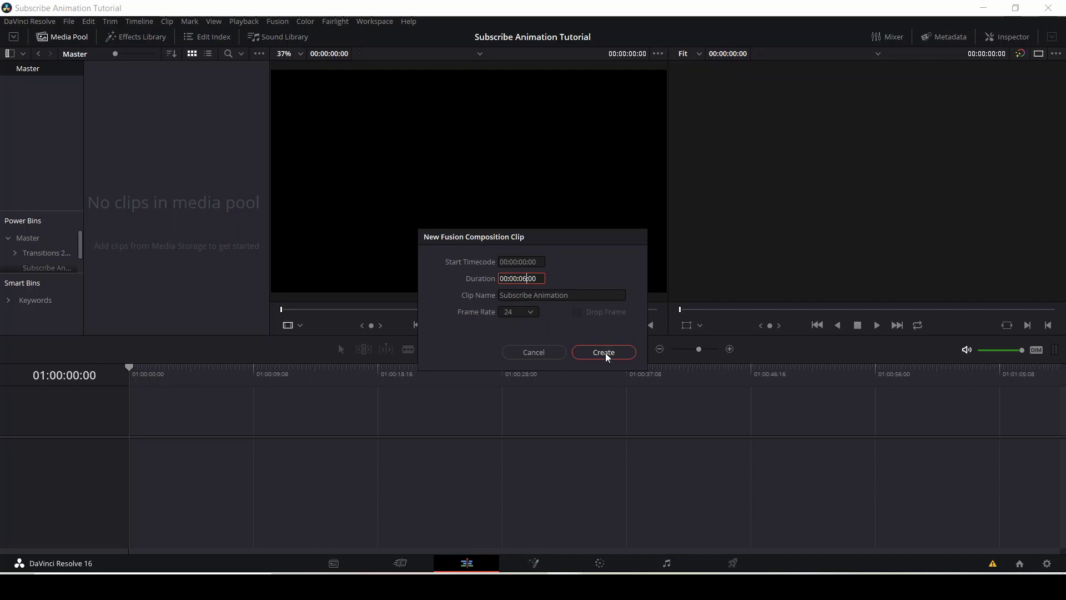
click(605, 352)
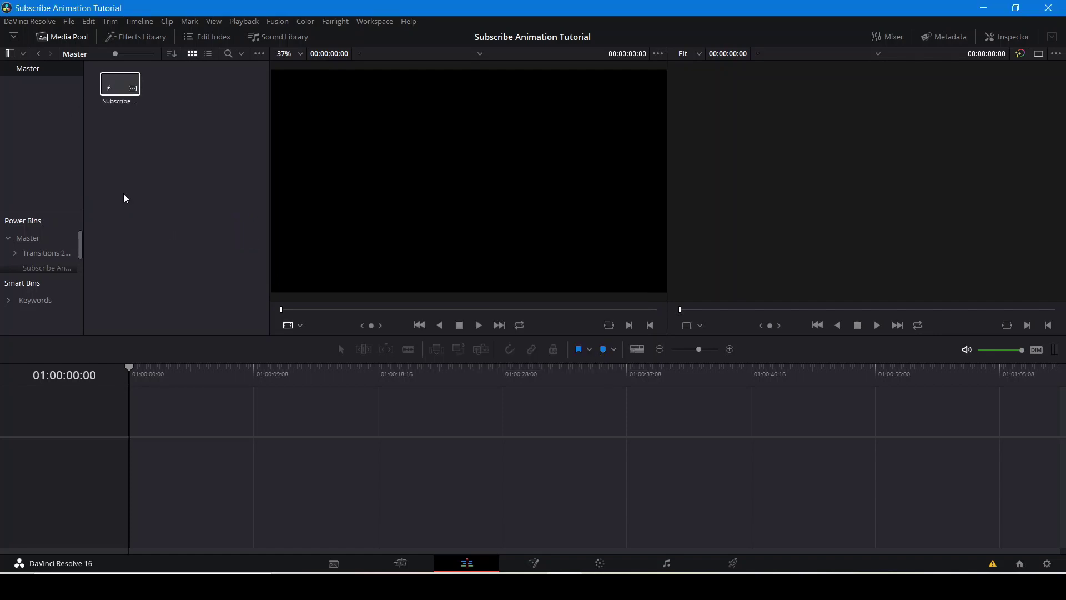
Place the Subscribe Animation composition at the start of the empty timeline and move the playhead over the clip.
drag(120, 84, 129, 429)
click(170, 365)
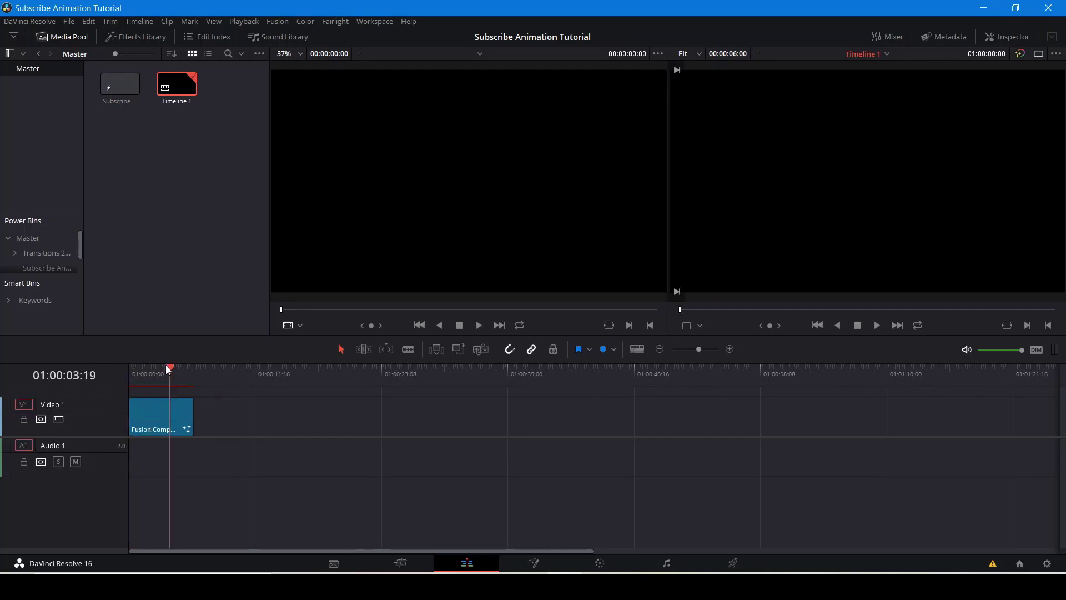
Open the timeline's composition clip in the Fusion page and move the MediaOut1 node to the lower right of the node graph.
click(144, 417)
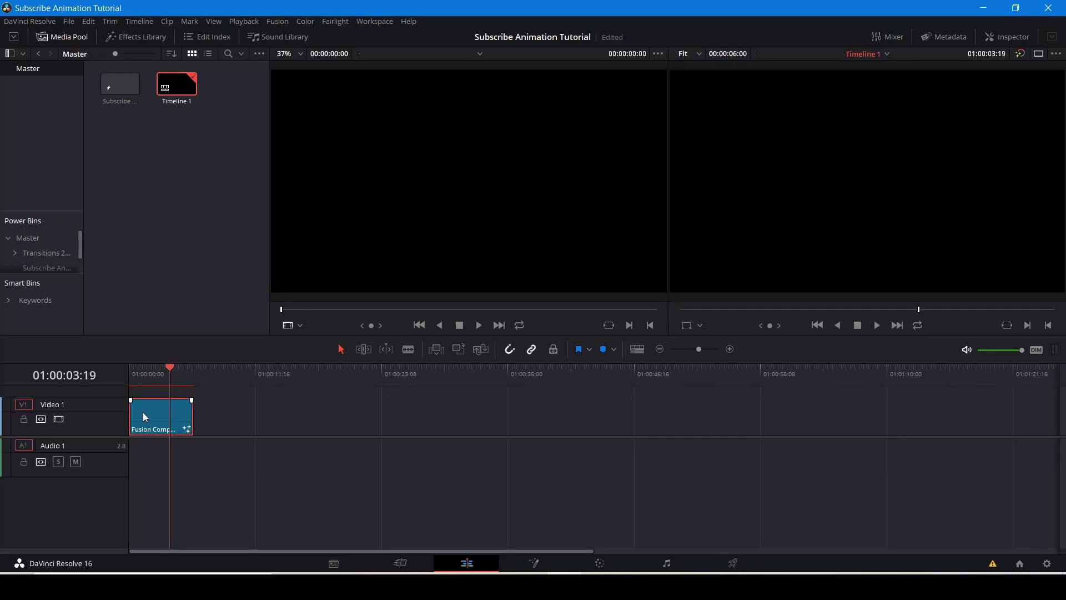
click(542, 562)
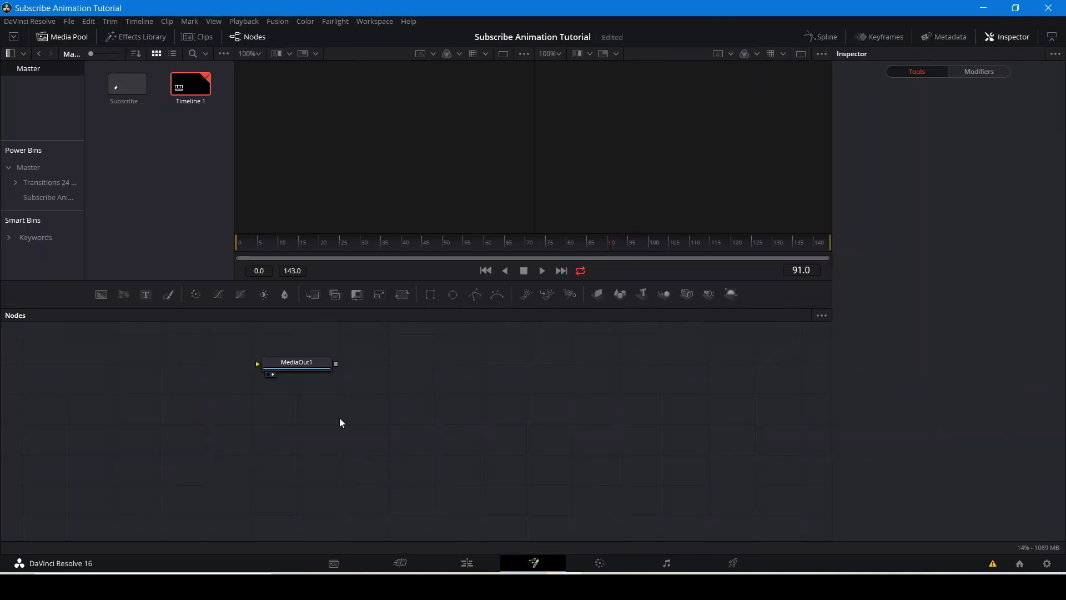
drag(303, 368, 775, 520)
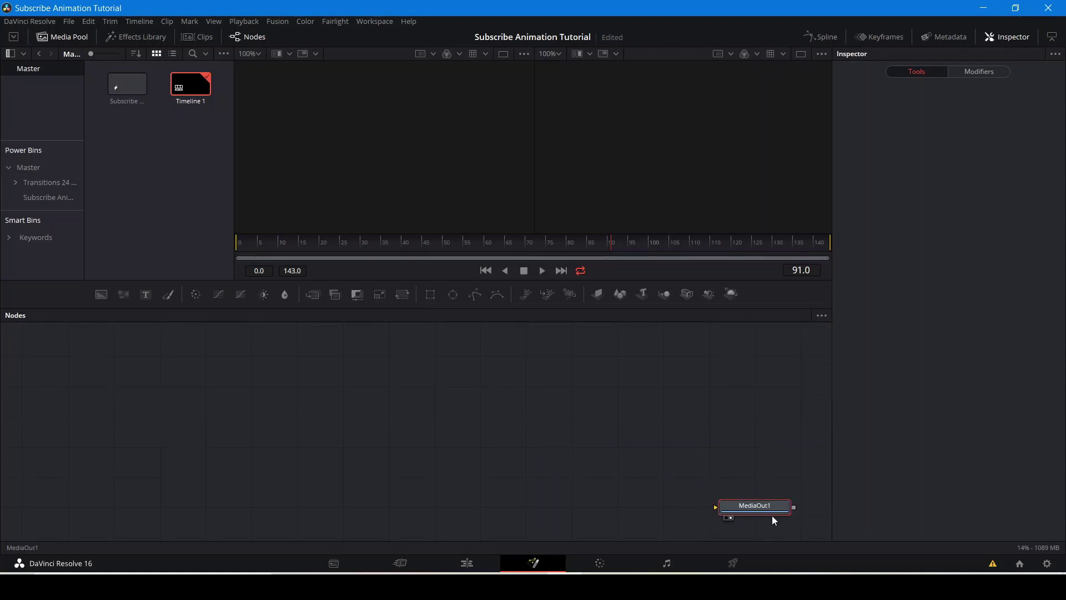
right_click(341, 370)
mouse_move(351, 377)
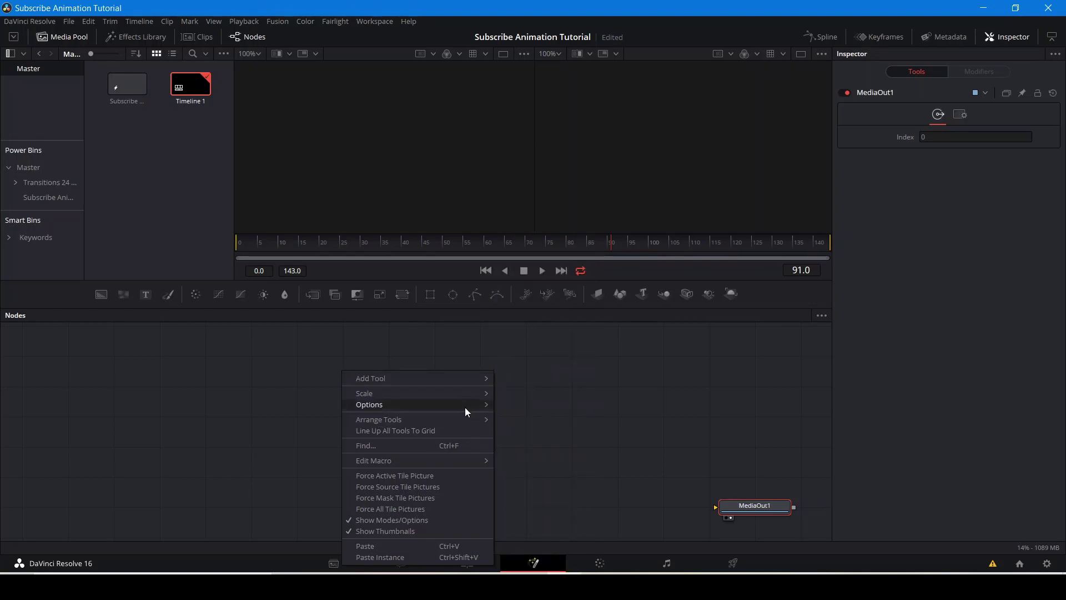
mouse_move(467, 406)
click(542, 536)
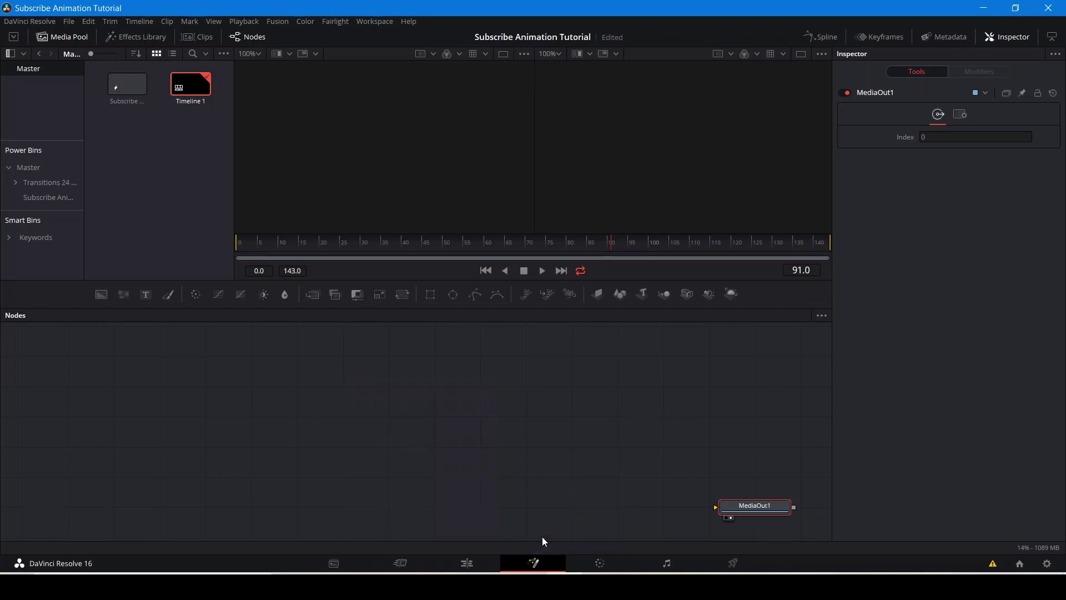
click(415, 454)
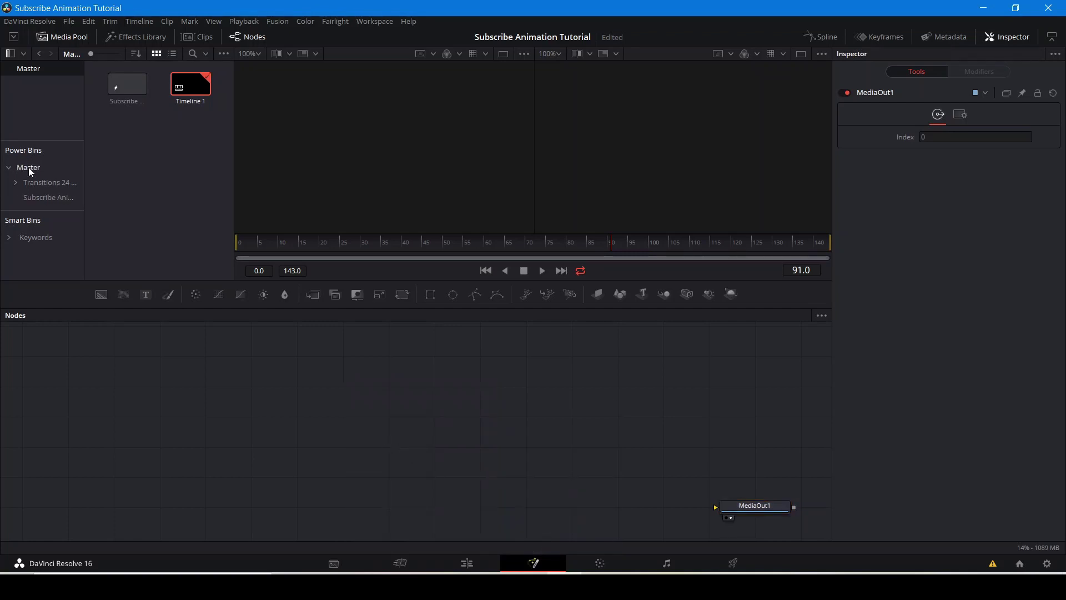
Add profil_bg.jpg from the Subscribe Animation power bin to the node graph and show it in the second viewer.
click(36, 198)
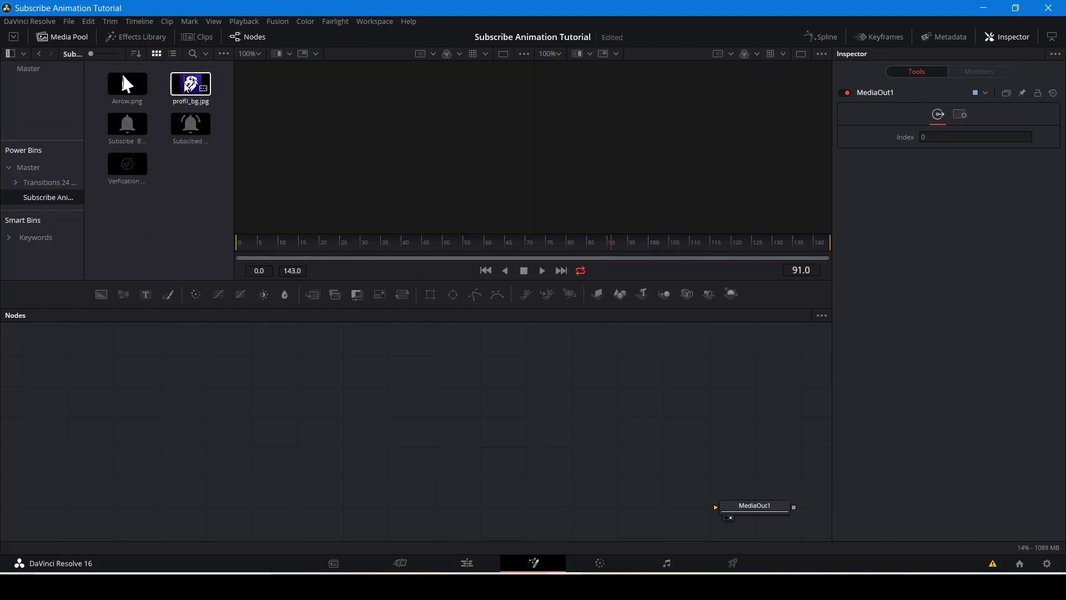
drag(187, 85, 305, 391)
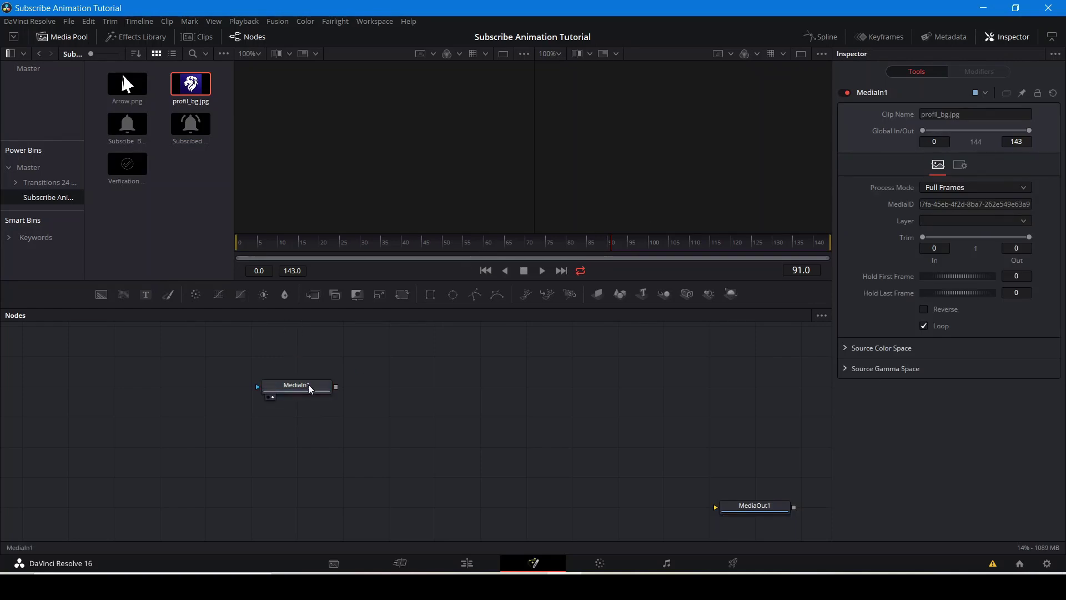
key(2)
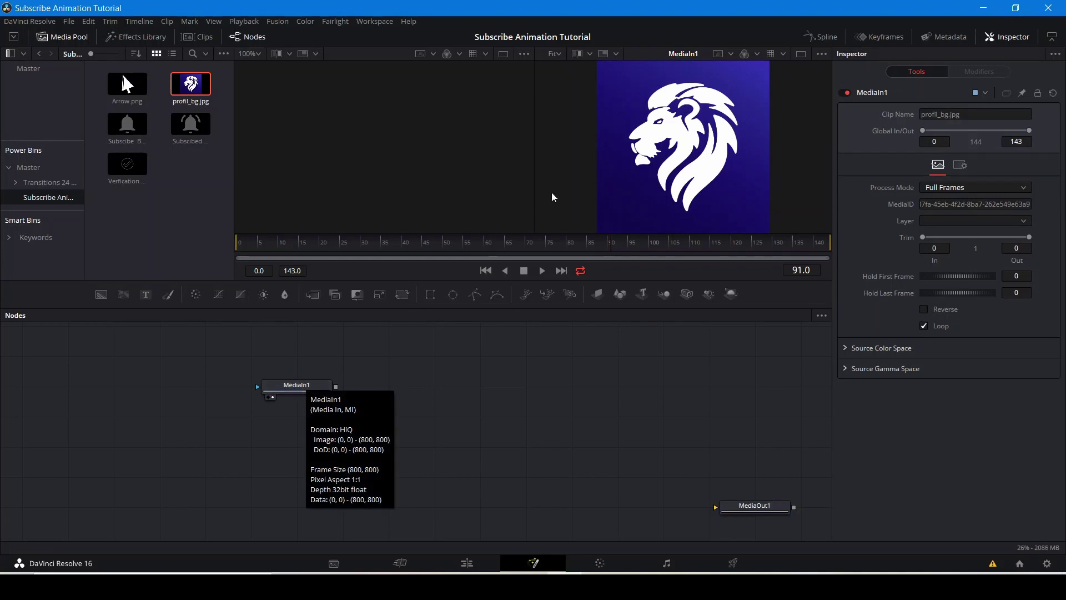
scroll(672, 104, down, 2)
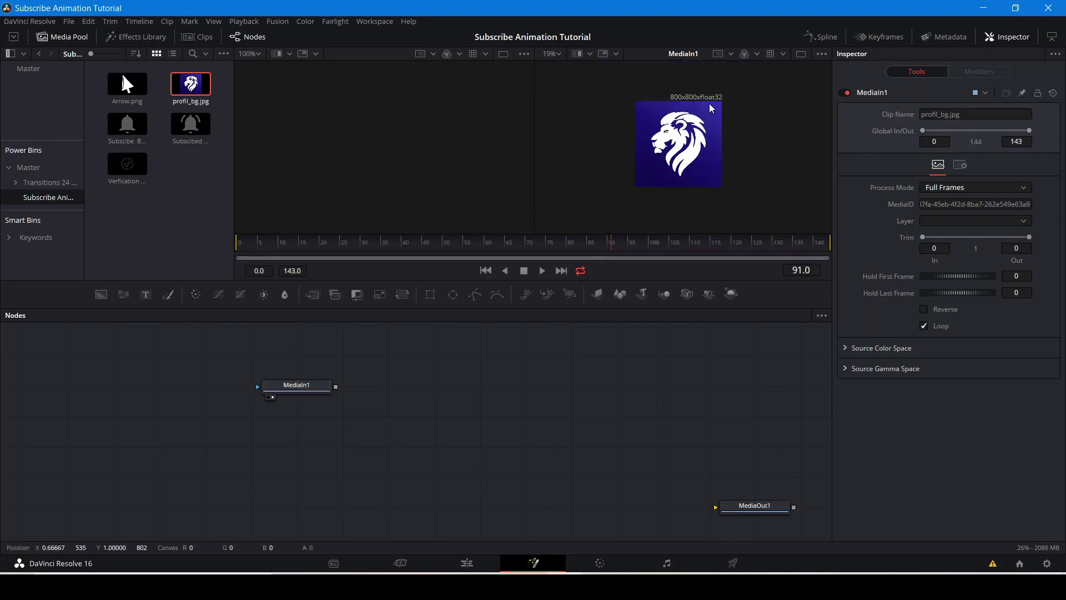
drag(332, 412, 282, 408)
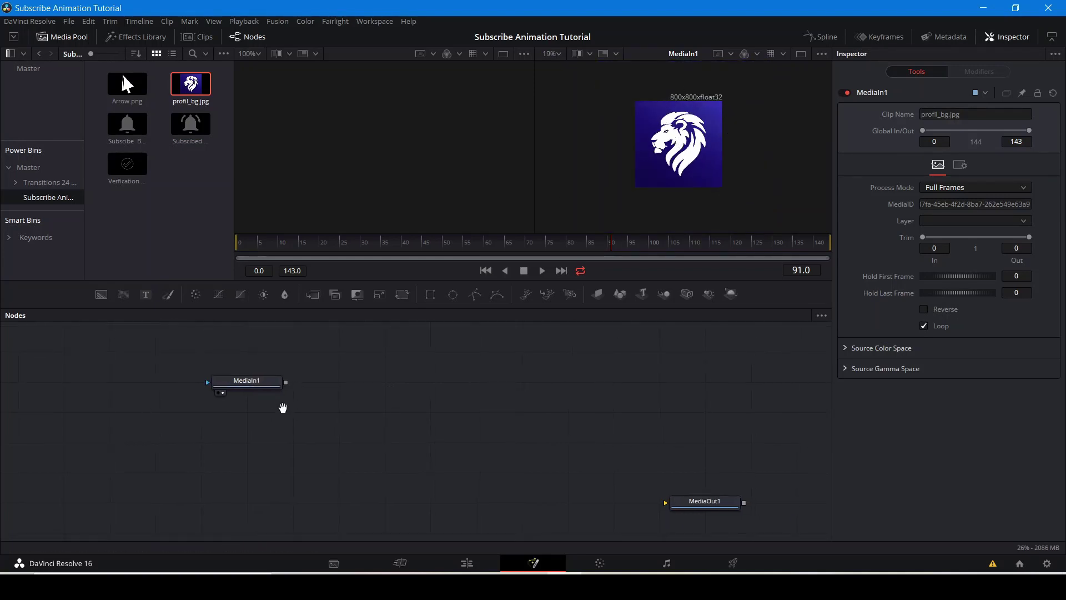
Turn off High Quality and Motion Blur for the composition's playback and enable Auto Proxy.
right_click(636, 277)
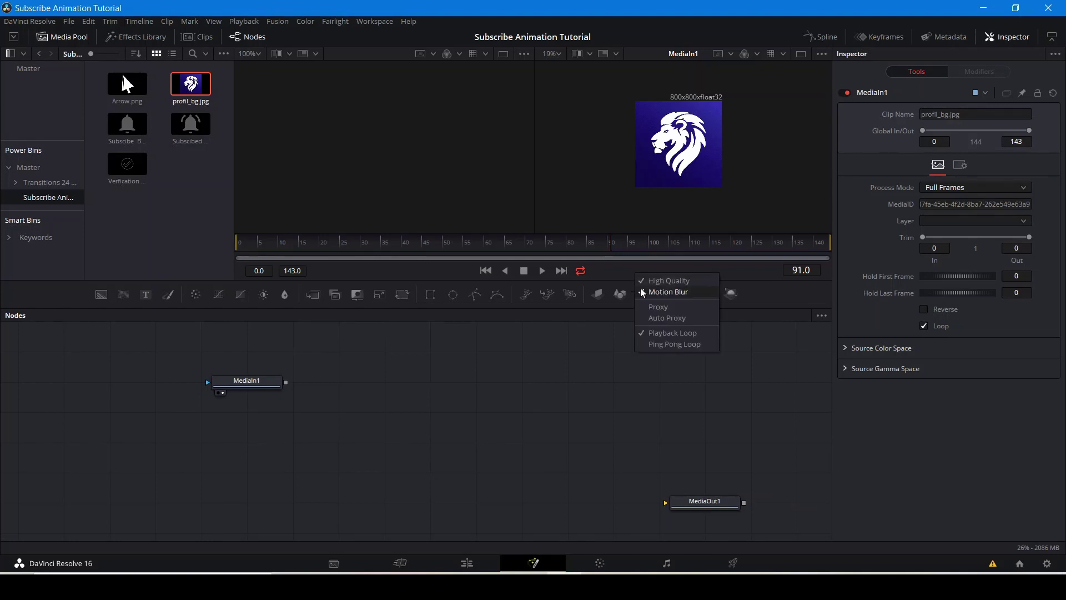
click(642, 282)
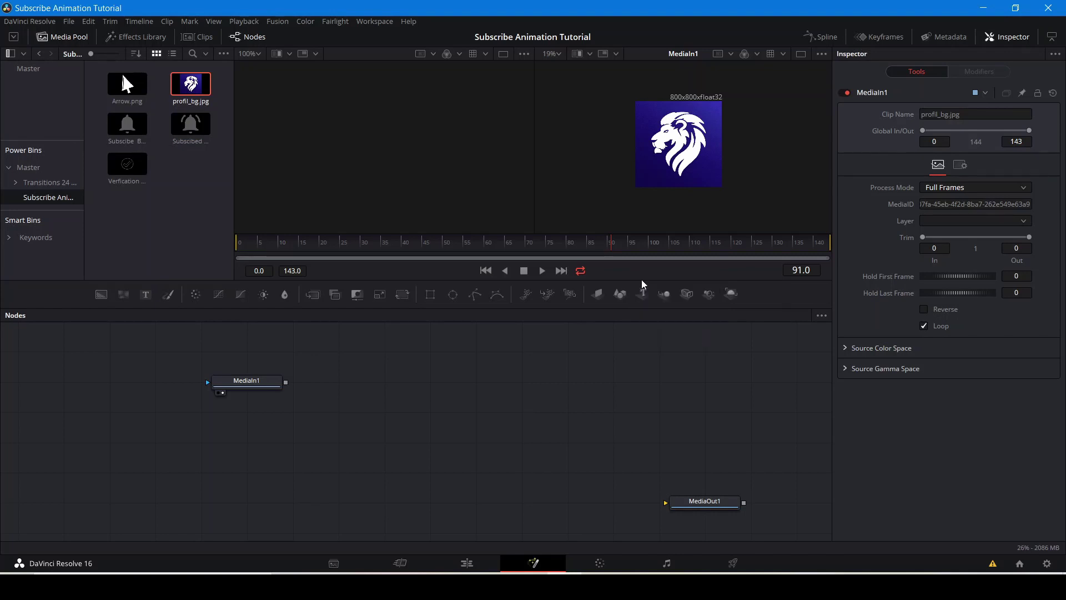
right_click(632, 267)
click(637, 285)
right_click(635, 274)
click(643, 318)
Rename the MediaIn1 node to Logo.
right_click(238, 381)
click(277, 282)
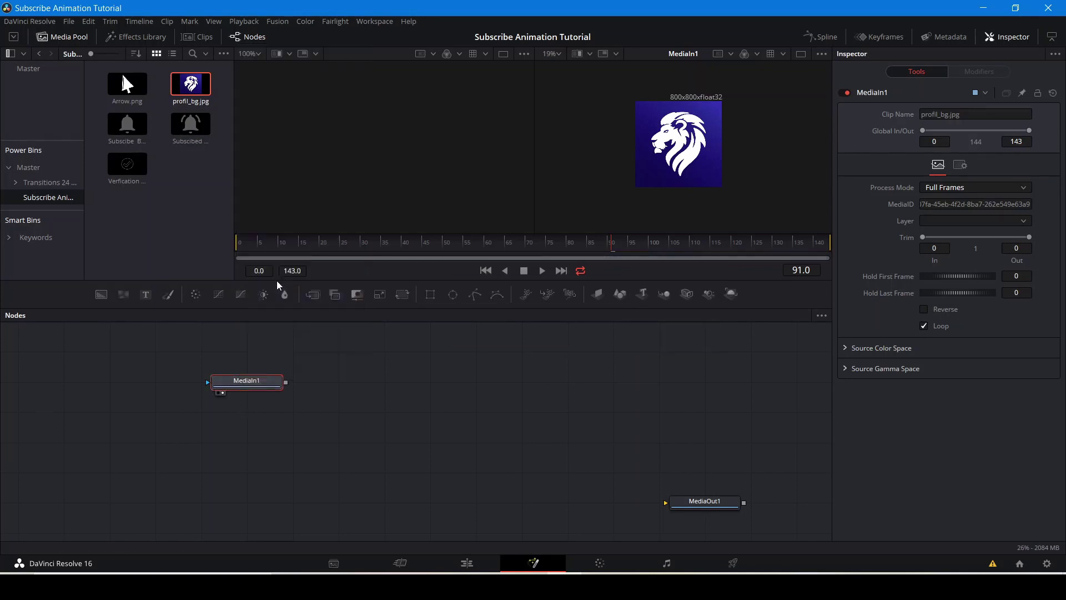
text(Logo)
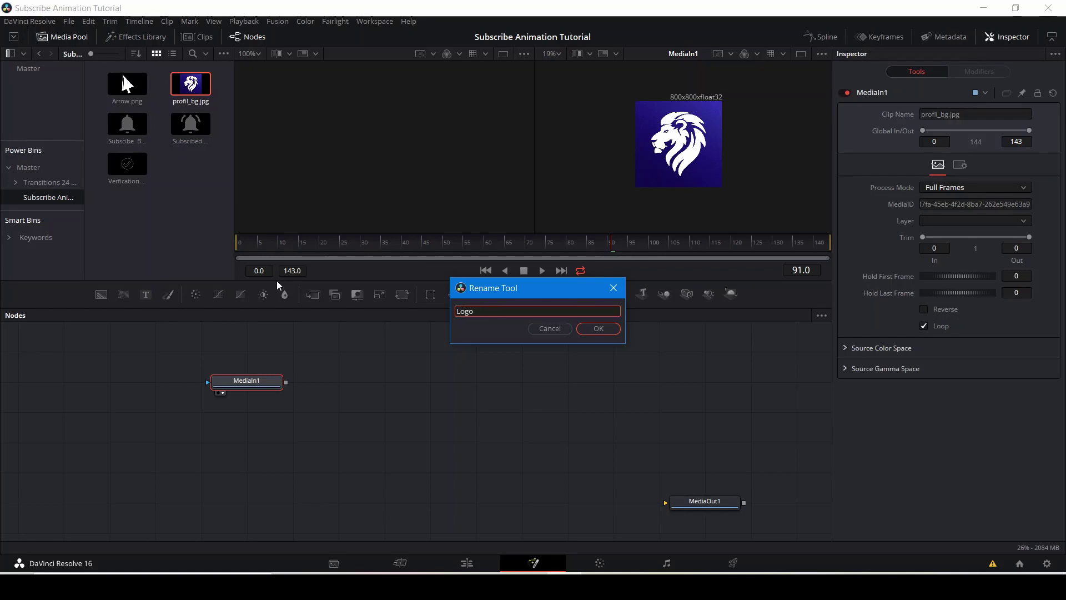
click(584, 327)
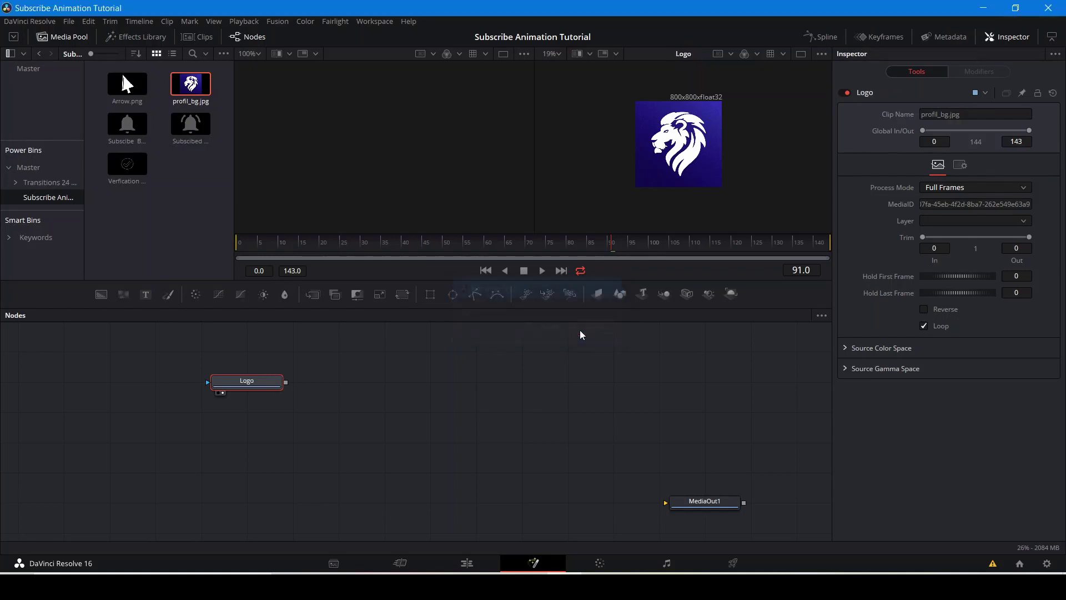
Add a Background node below the Logo node, show it in the second viewer and make its colour white.
scroll(448, 402, down, 1)
drag(358, 396, 416, 449)
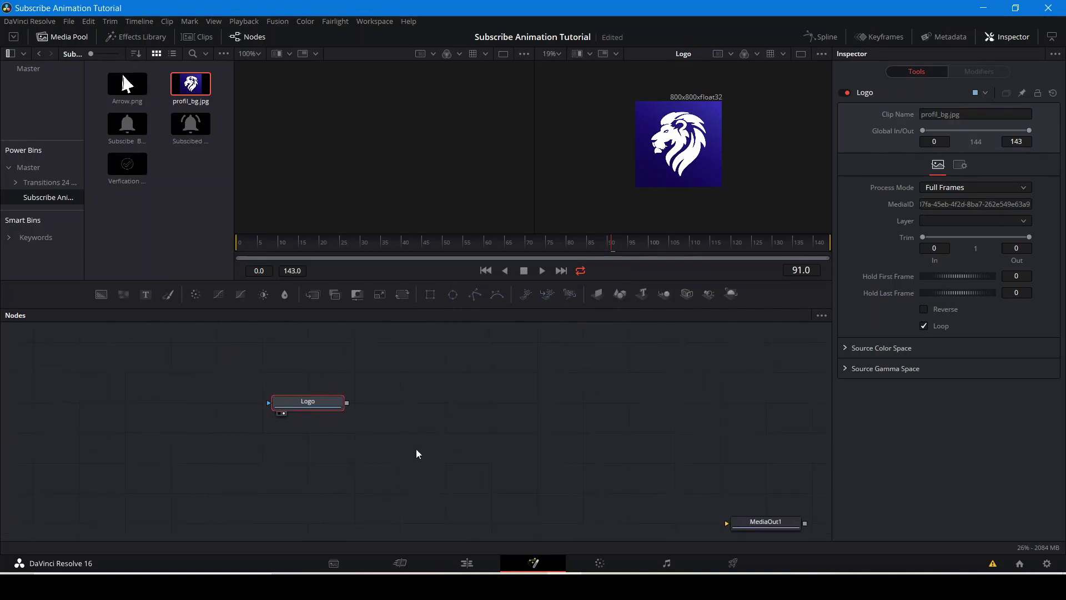
drag(101, 294, 409, 464)
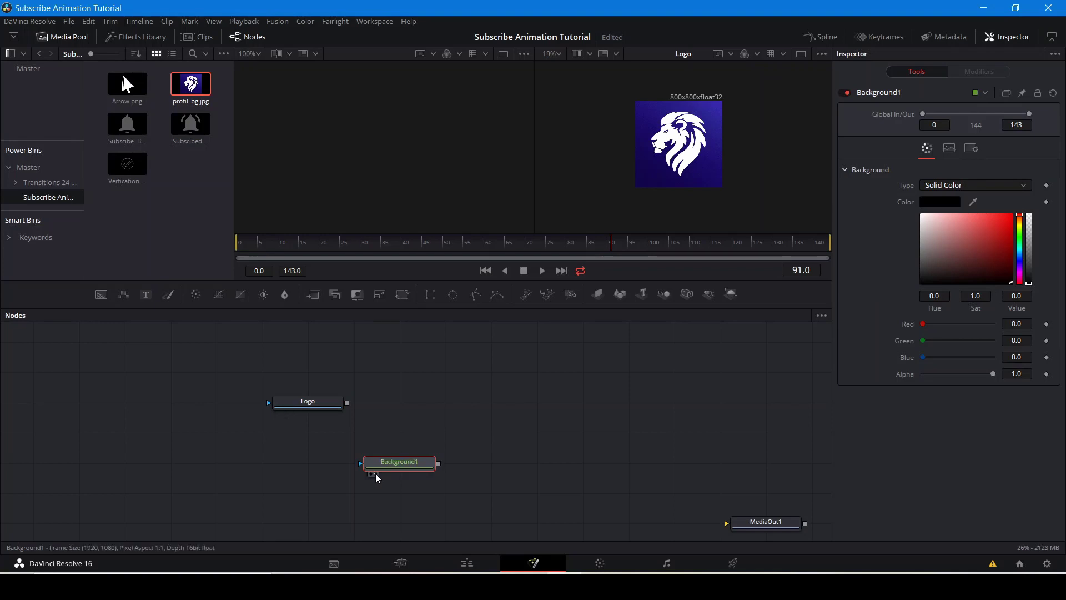
click(376, 473)
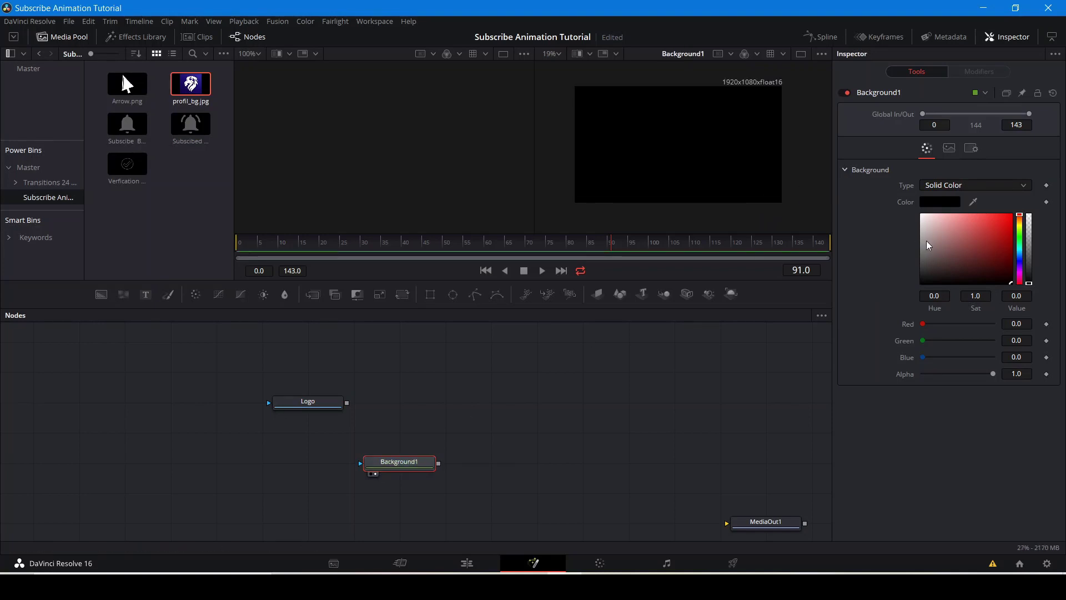
drag(884, 191, 882, 180)
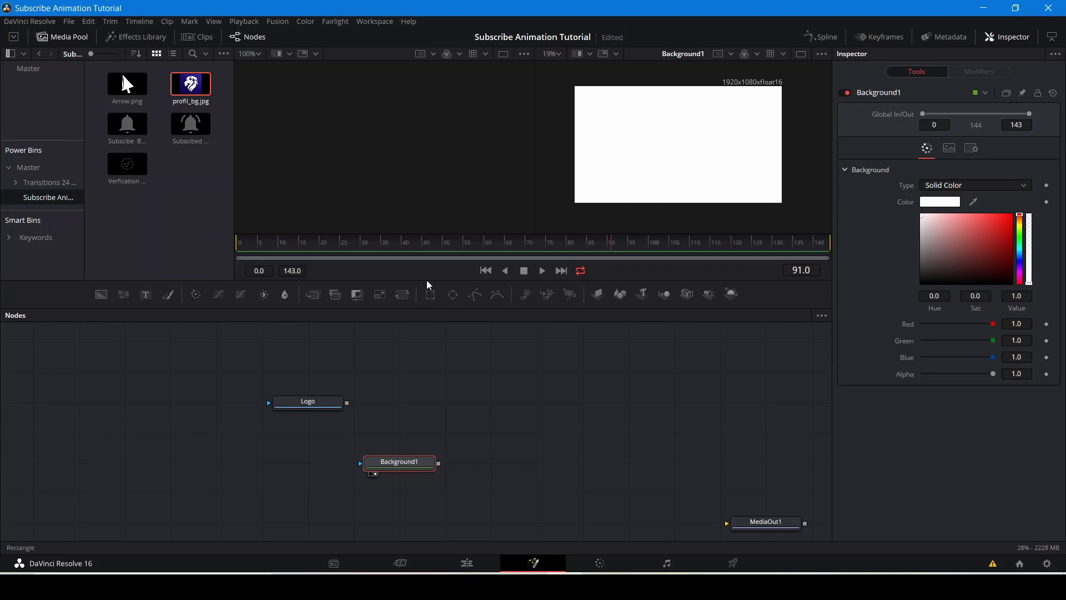
Mask Background1 with a Rectangle node placed beside it, about 0.67 wide and 0.25 high.
click(431, 294)
drag(398, 431, 312, 463)
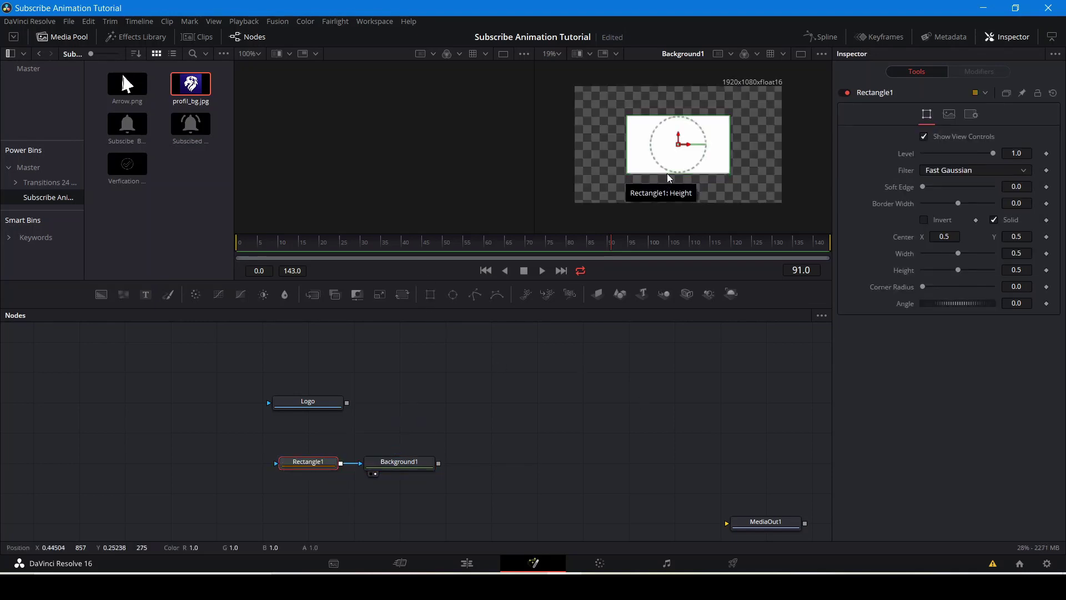
drag(667, 173, 664, 158)
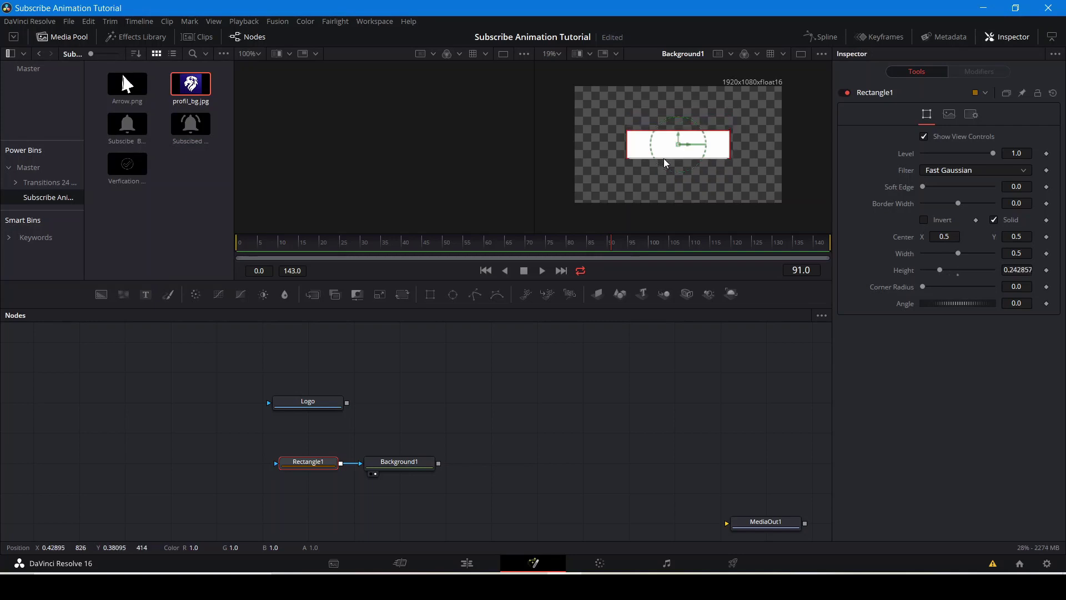
scroll(682, 139, up, 3)
drag(629, 194, 708, 198)
mouse_move(652, 160)
mouse_down()
mouse_move(629, 160)
mouse_move(638, 162)
mouse_up()
scroll(652, 170, down, 4)
scroll(657, 171, up, 2)
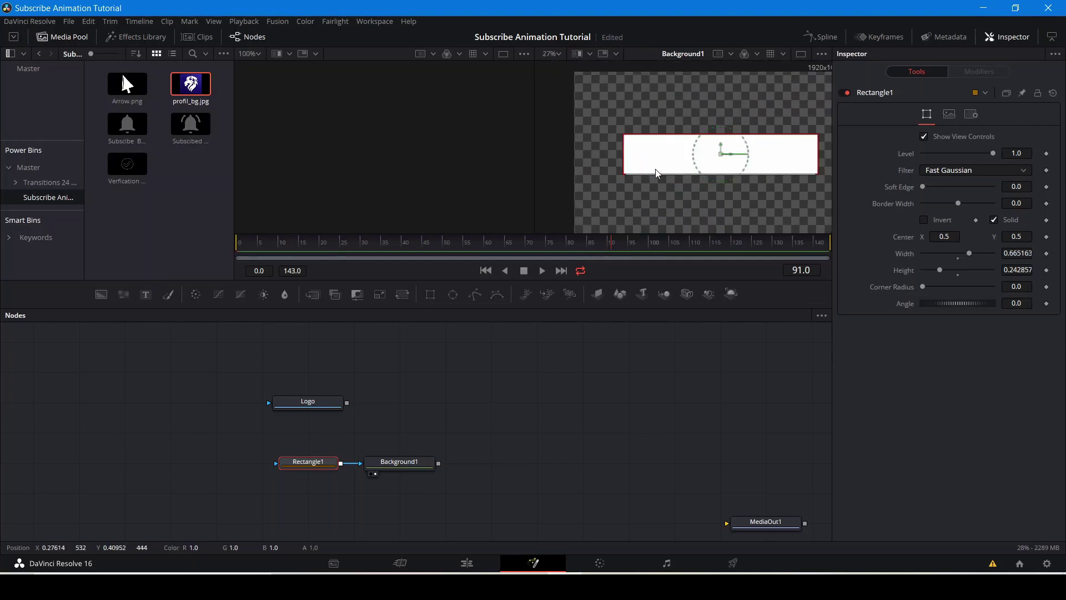
drag(659, 177, 659, 178)
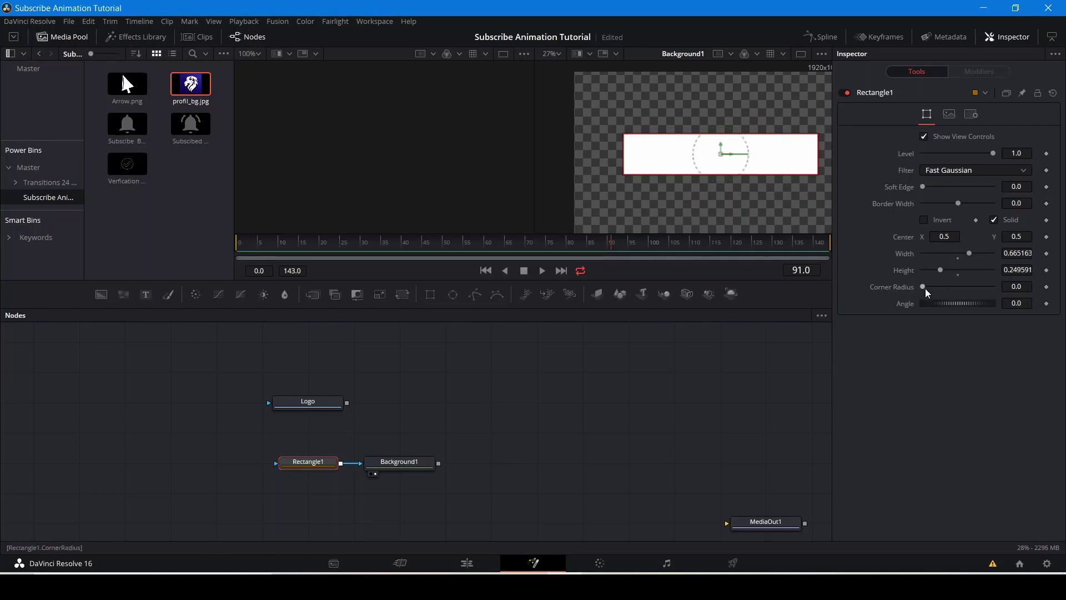
Round the rectangle mask's corners with a corner radius of 0.22.
drag(922, 287, 938, 291)
click(614, 412)
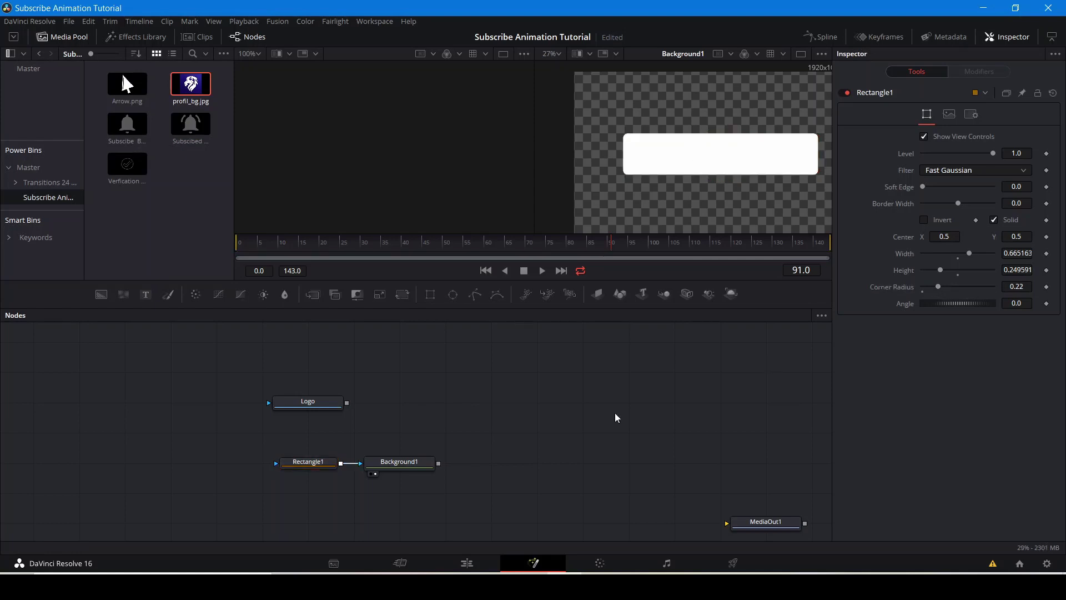
mouse_move(728, 147)
mouse_down()
mouse_move(665, 138)
mouse_move(729, 157)
mouse_up()
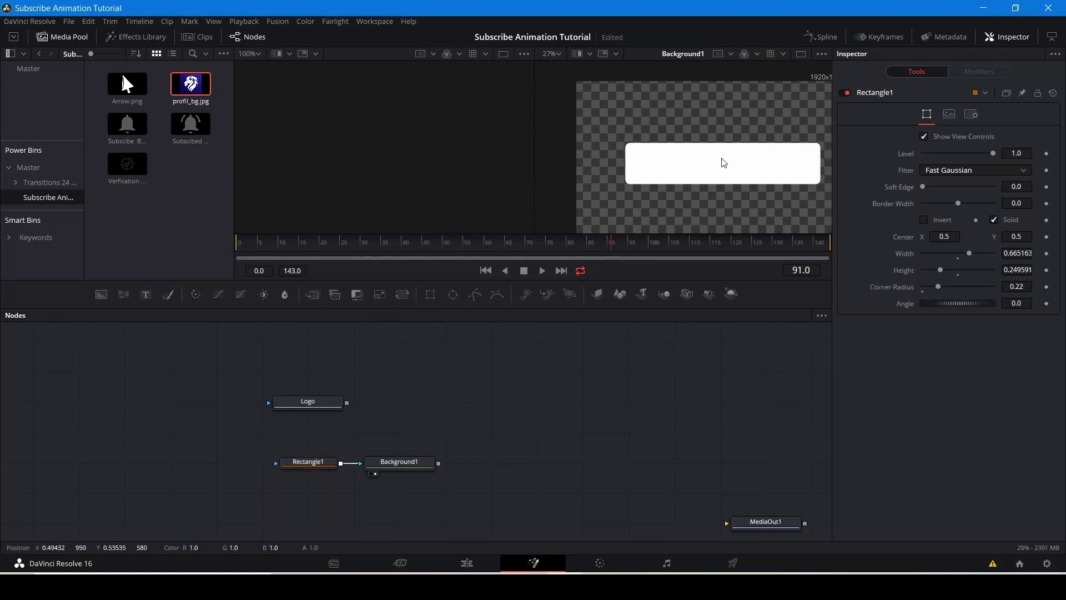
Group the Rectangle1 and Background1 nodes.
drag(303, 441, 394, 487)
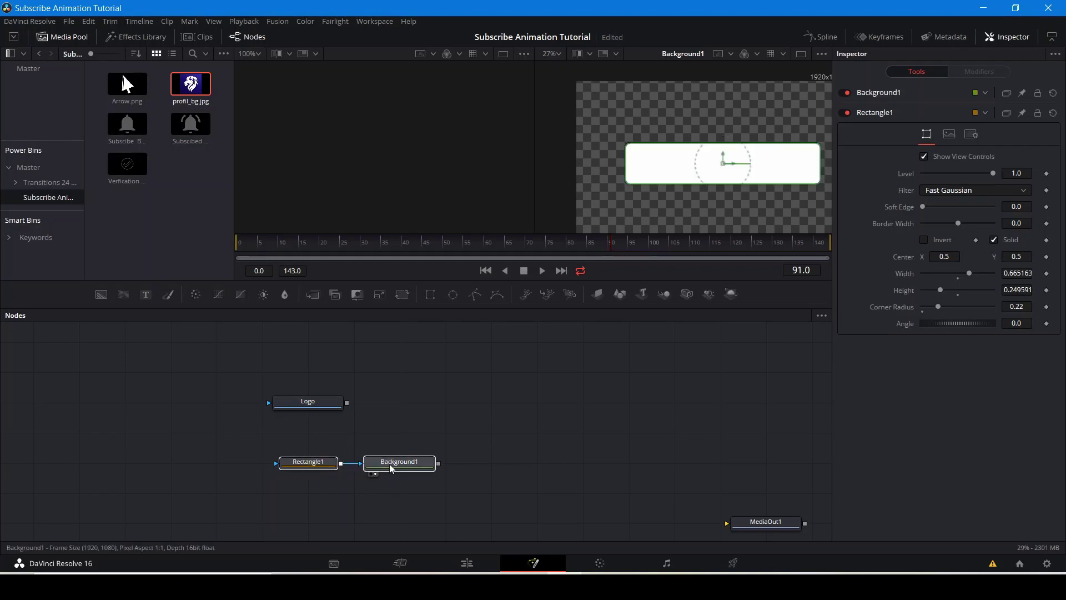
right_click(398, 460)
click(457, 351)
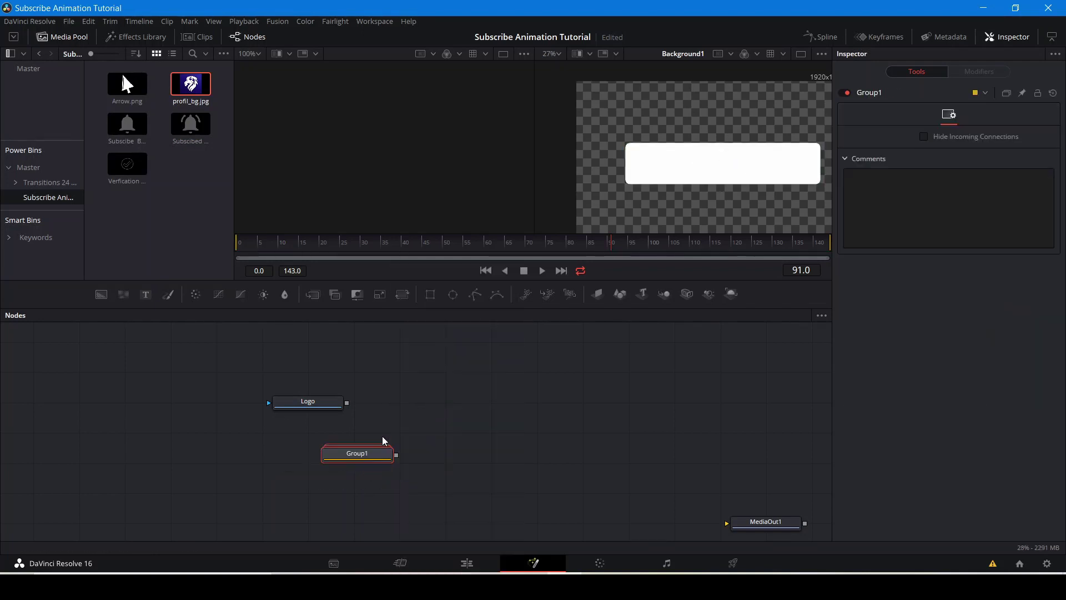
Rename the new group to Background and place it directly below the Logo node.
right_click(367, 452)
click(409, 504)
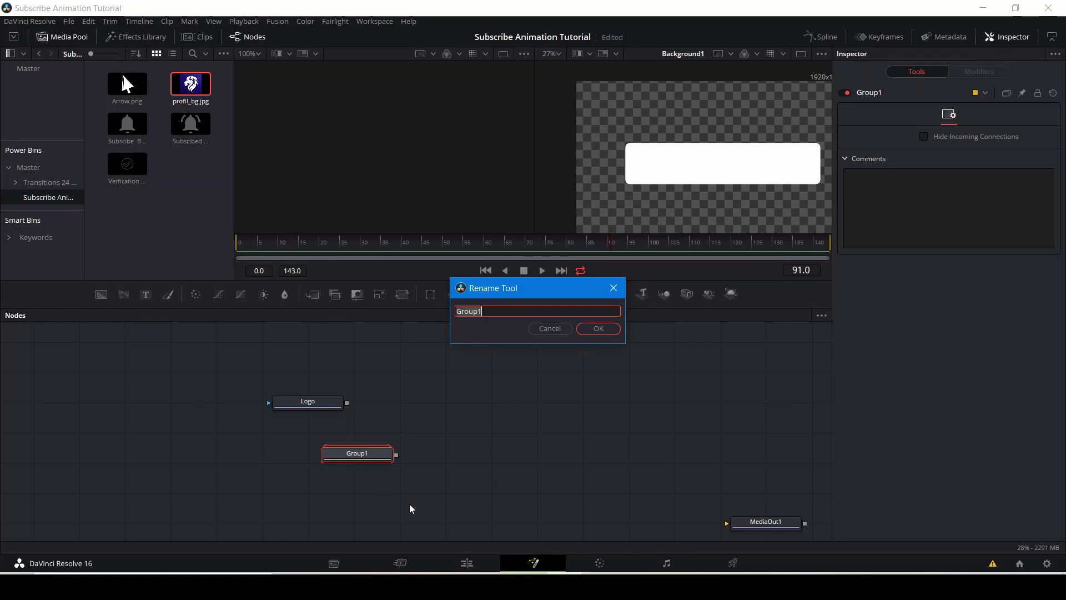
text(Ba)
key(BackSpace)
text(g)
click(598, 325)
drag(343, 456, 293, 433)
Add an Ellipse mask to the Logo node and position it beside Logo on its input side.
click(322, 407)
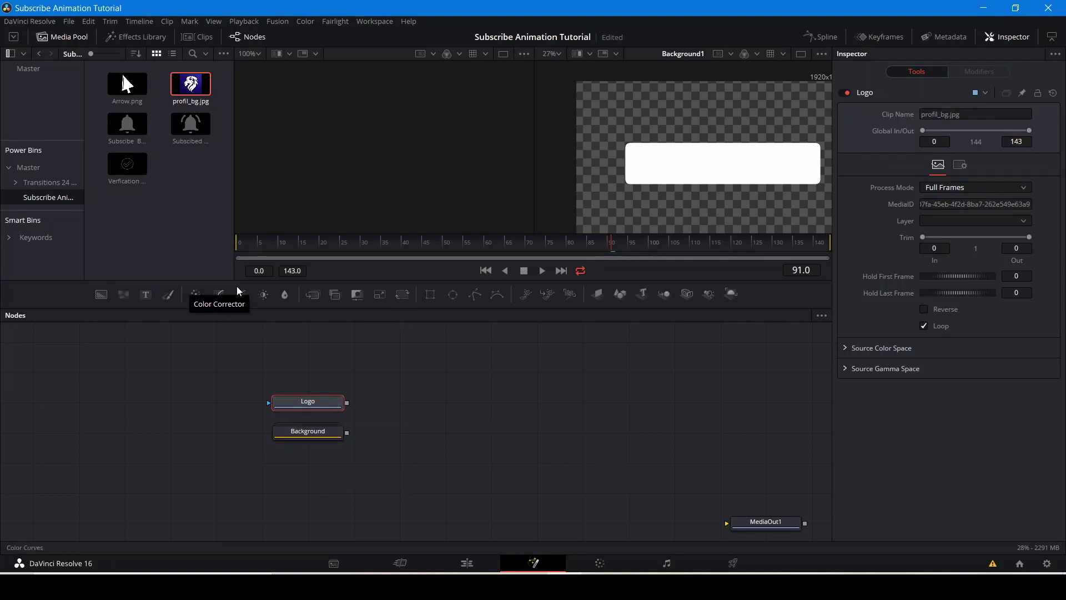
click(452, 294)
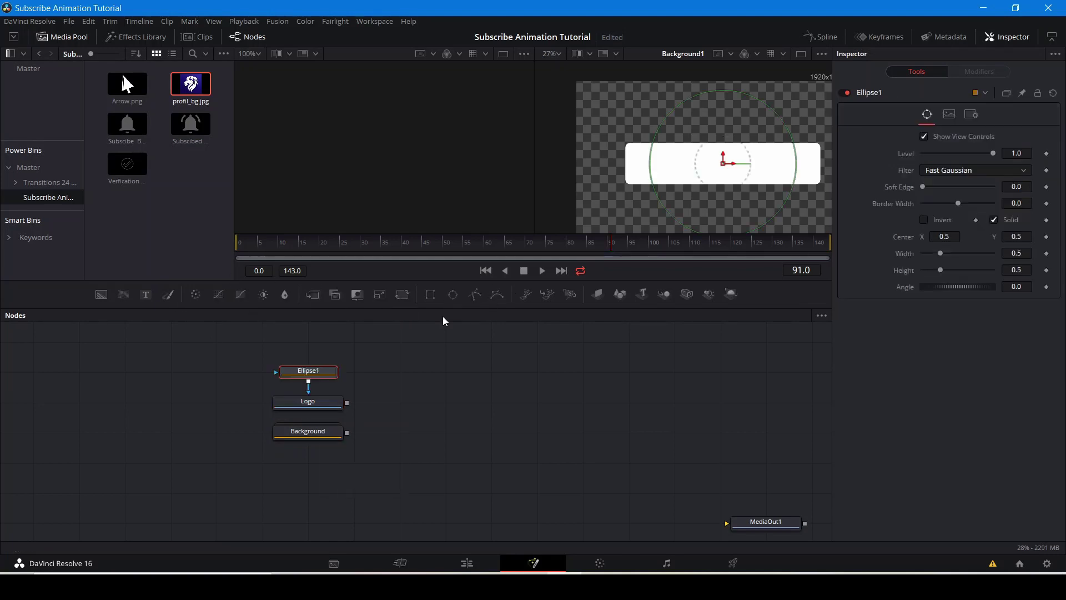
drag(308, 375, 228, 400)
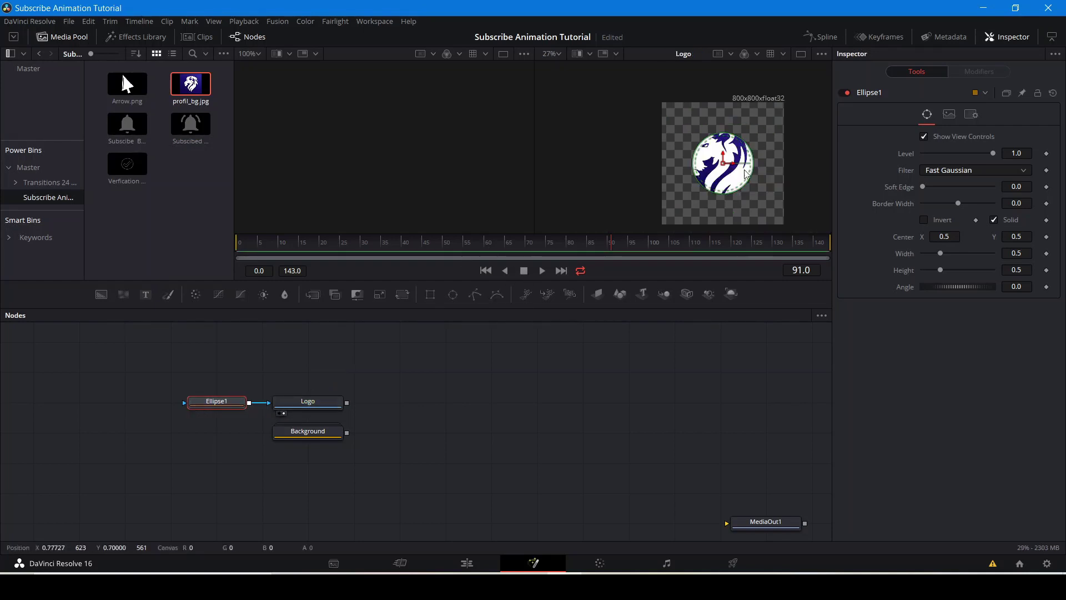
Enlarge the ellipse mask evenly to a width and height of about 0.9 so the circle frames the lion.
scroll(739, 176, down, 2)
scroll(739, 176, up, 3)
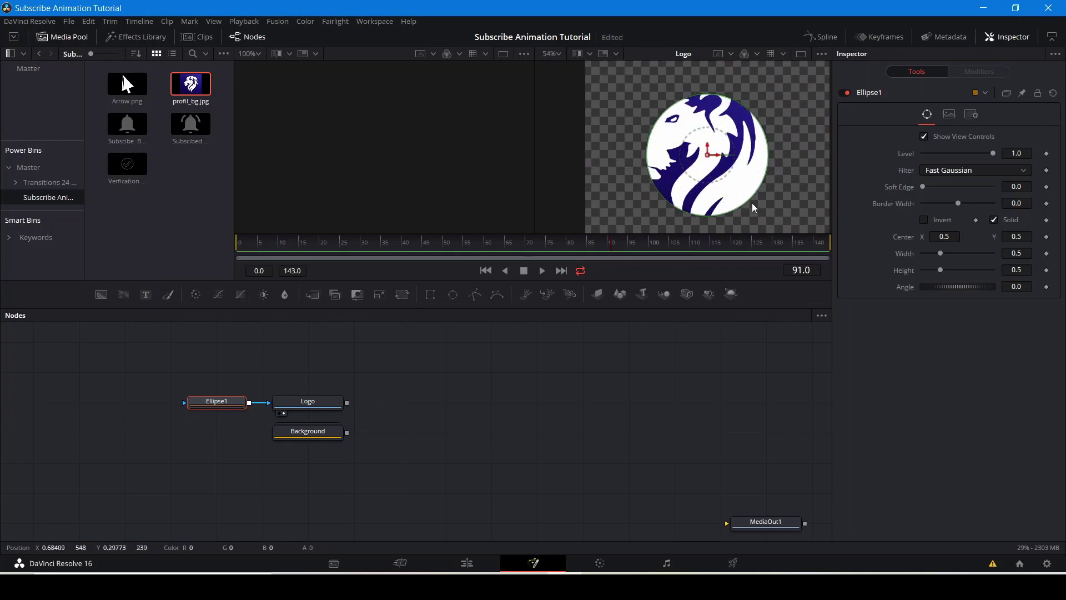
mouse_move(749, 201)
mouse_down()
mouse_move(784, 217)
mouse_move(744, 167)
mouse_move(752, 189)
mouse_up()
scroll(742, 181, down, 1)
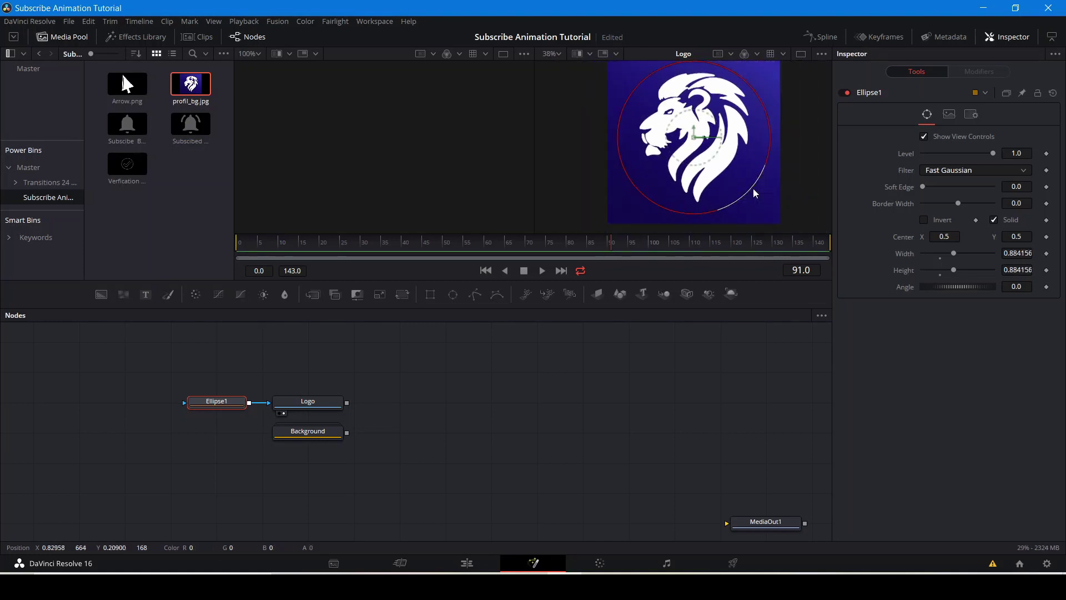
click(558, 438)
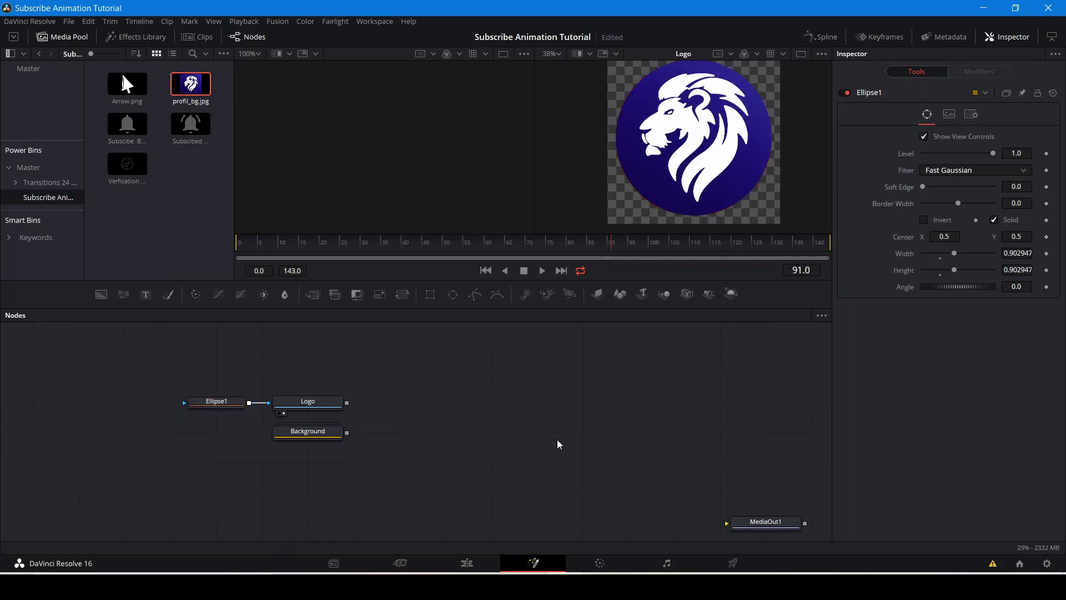
Move the Ellipse1 and Logo nodes together further above the Background group.
drag(489, 384, 541, 383)
drag(254, 369, 349, 401)
drag(349, 401, 357, 343)
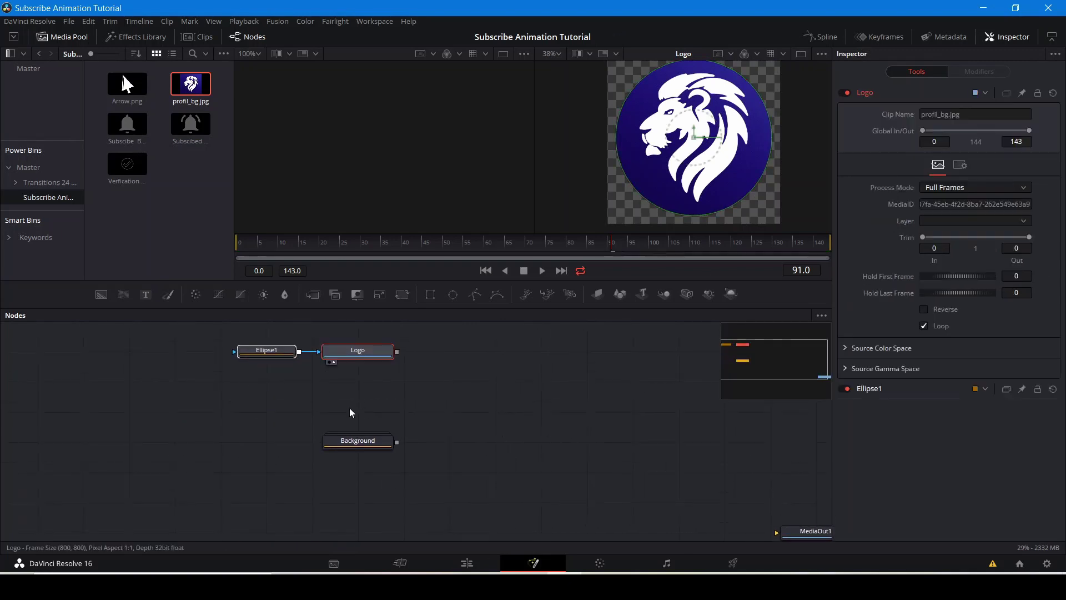
click(362, 349)
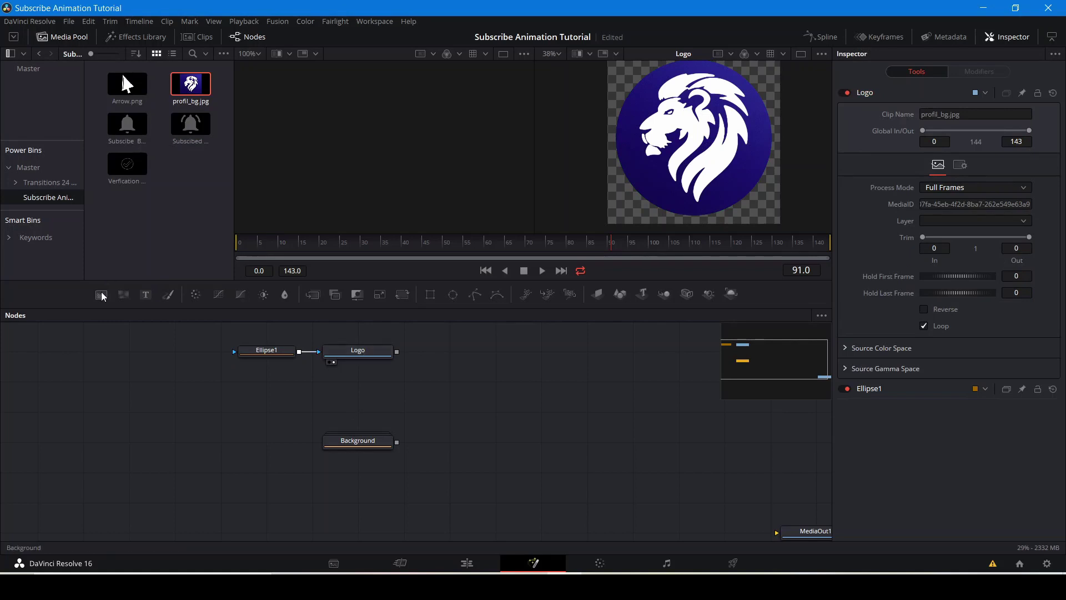
Add a Background node below Logo, merge Logo over it and show the merge in the second viewer.
drag(270, 368, 363, 388)
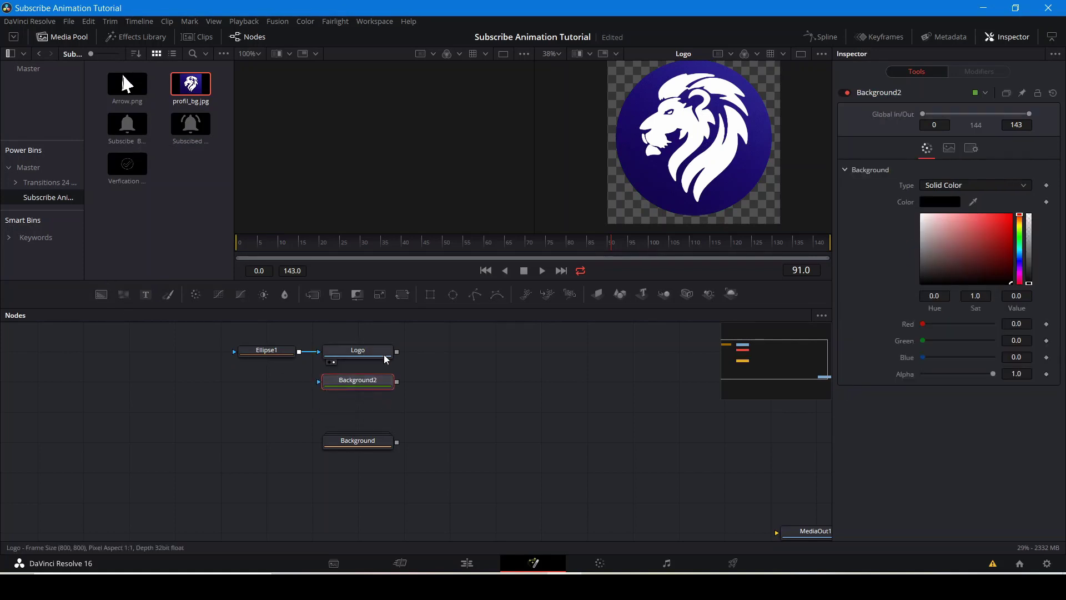
drag(397, 356, 398, 382)
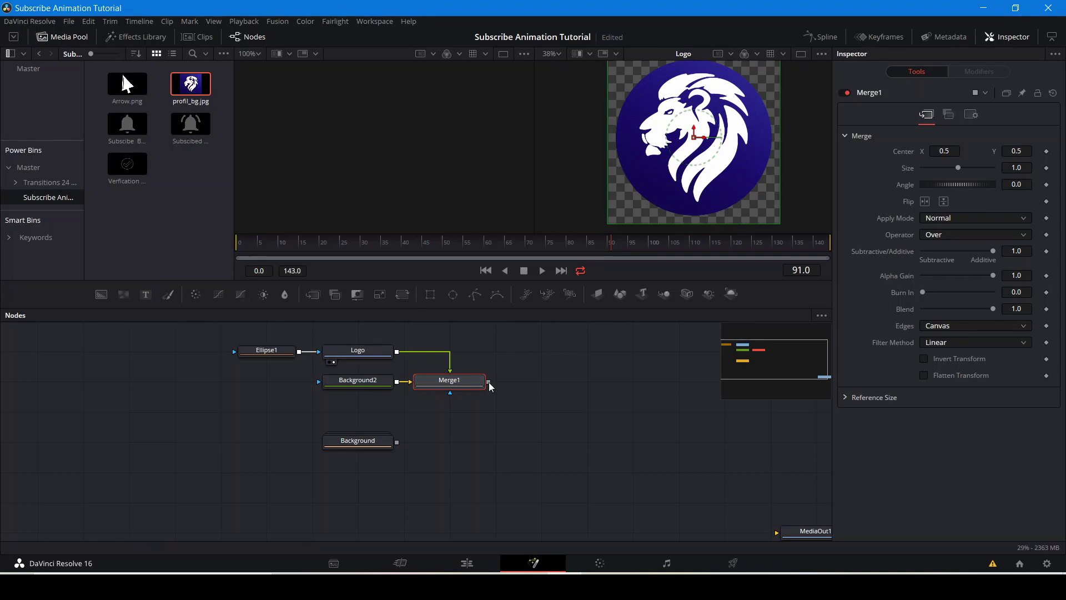
click(425, 392)
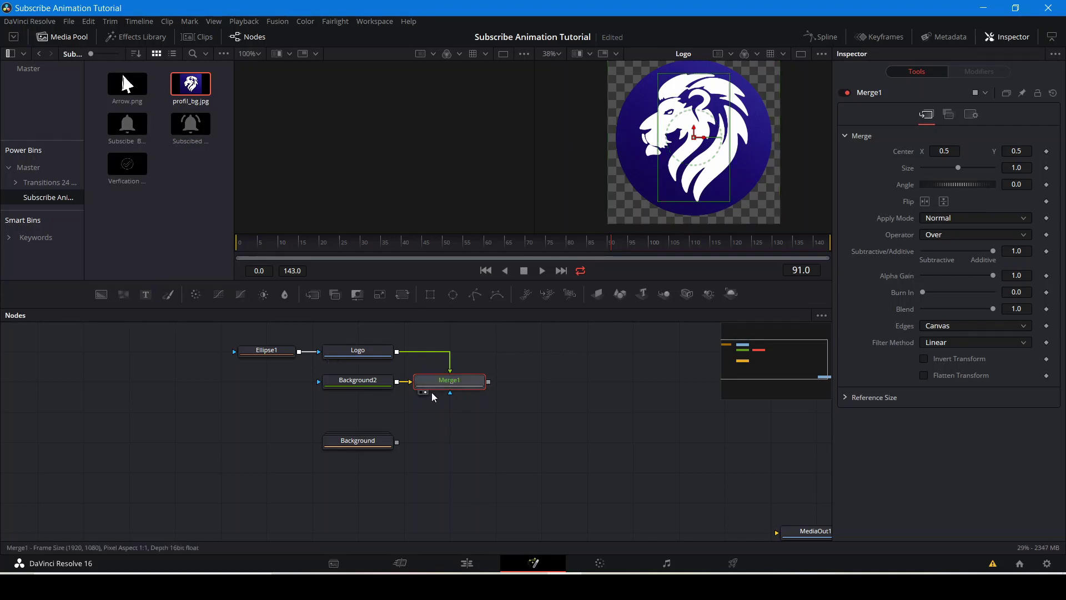
scroll(631, 125, down, 3)
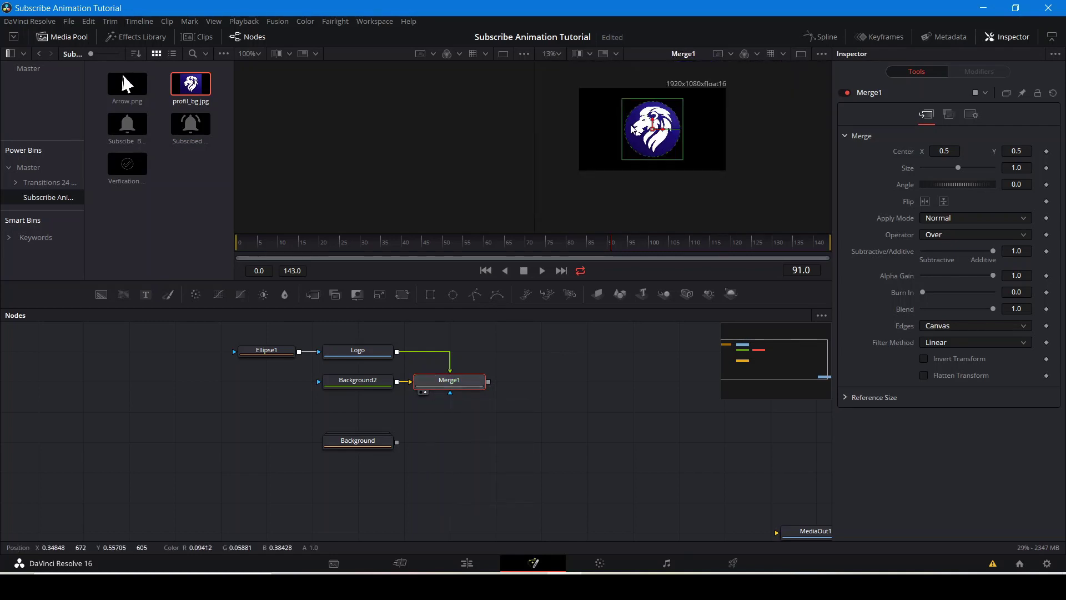
click(564, 351)
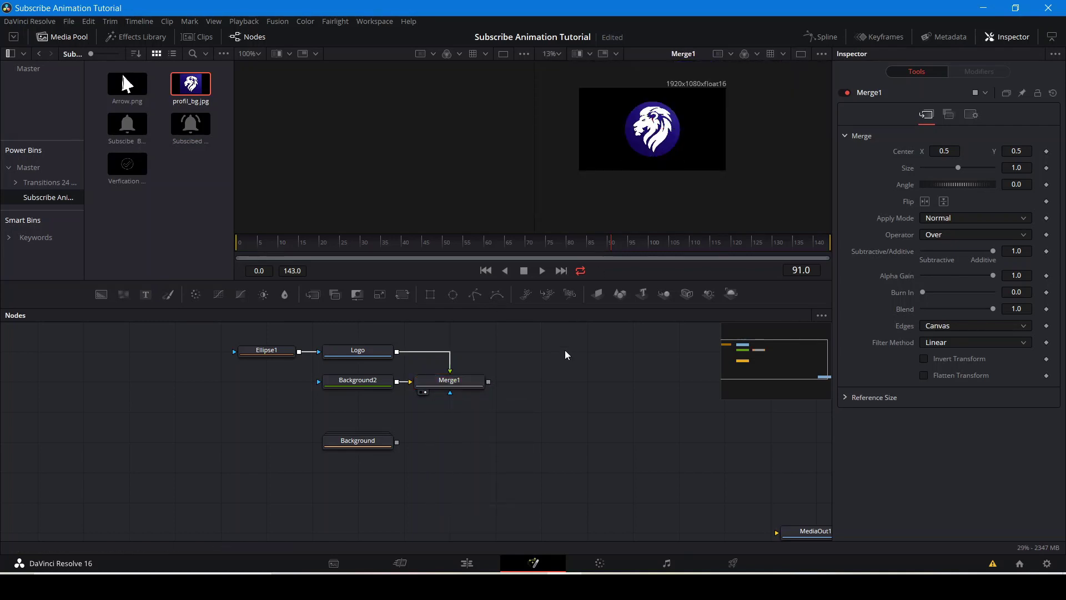
Make the Background2 node fully transparent by setting its alpha to 0.0.
click(448, 384)
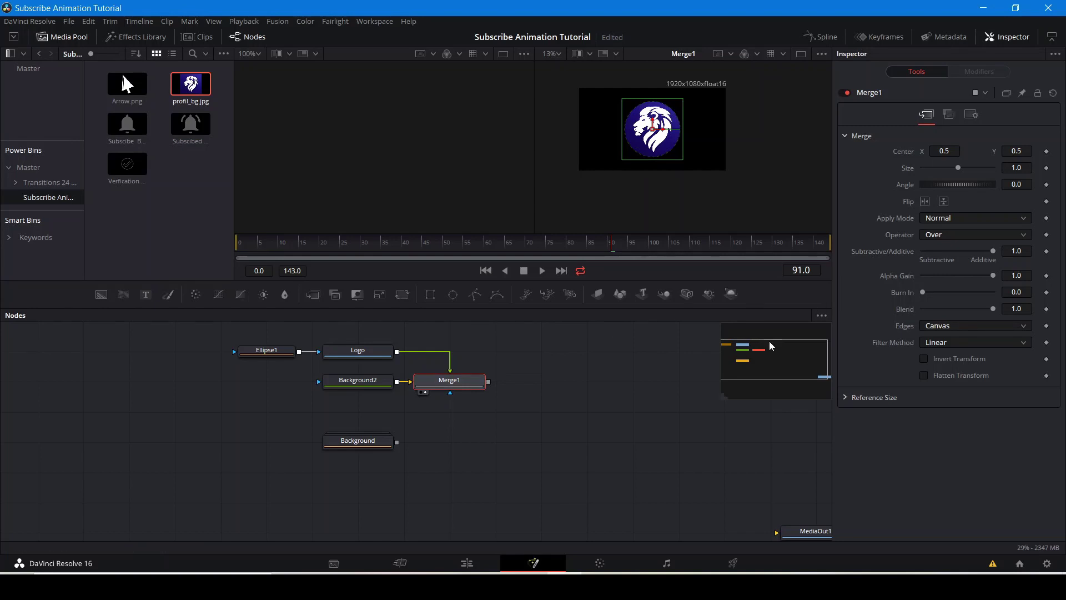
click(388, 380)
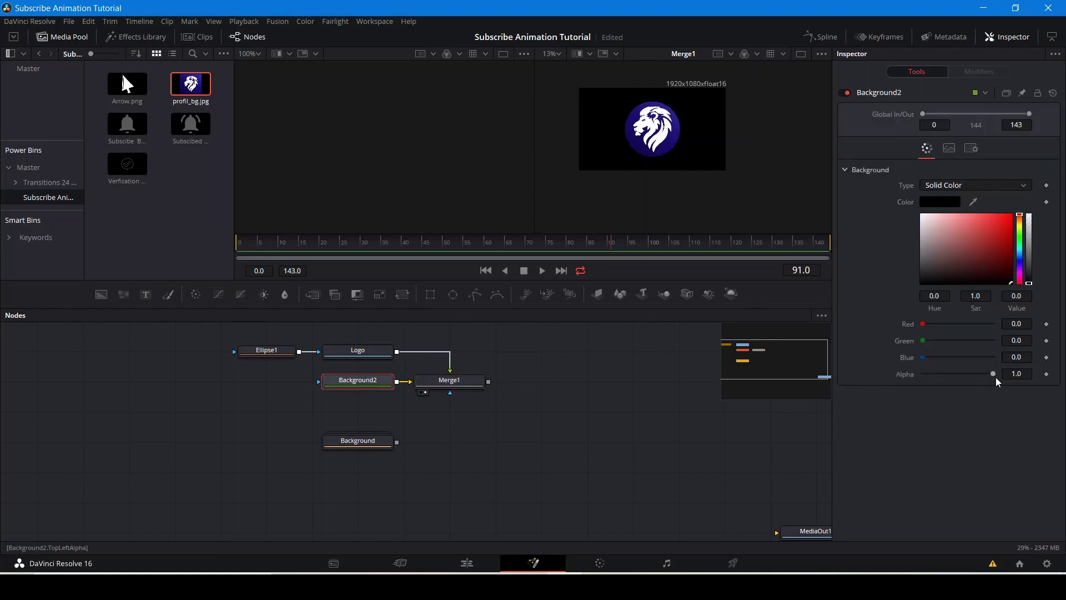
drag(994, 373, 872, 394)
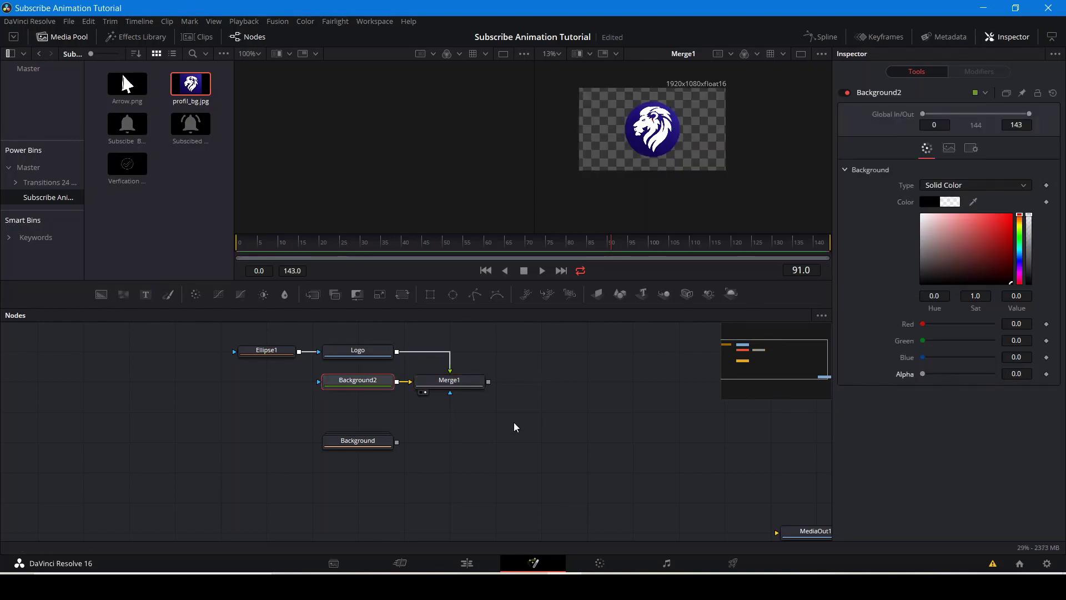
scroll(646, 131, up, 3)
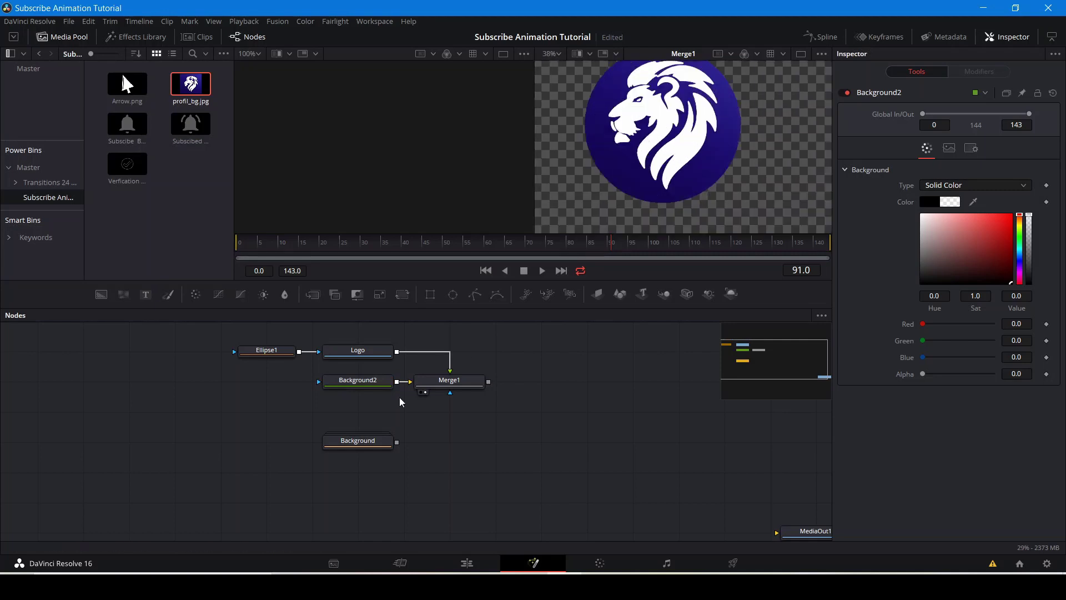
Add a Shadow node after Merge1 and set its softness to about 0.036.
click(442, 389)
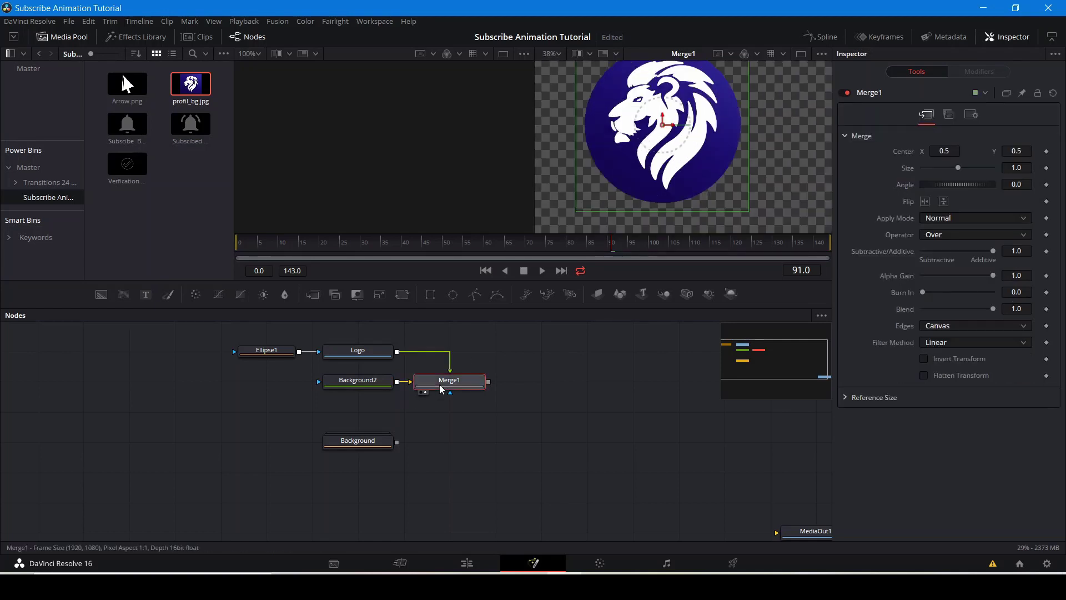
key(shift+space)
text(shado)
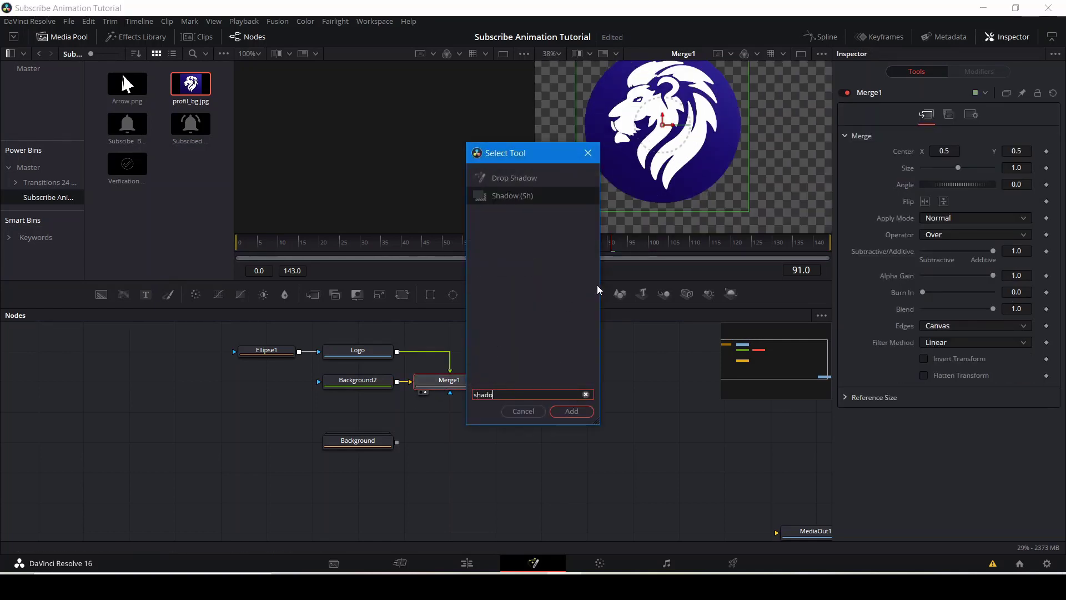
click(568, 411)
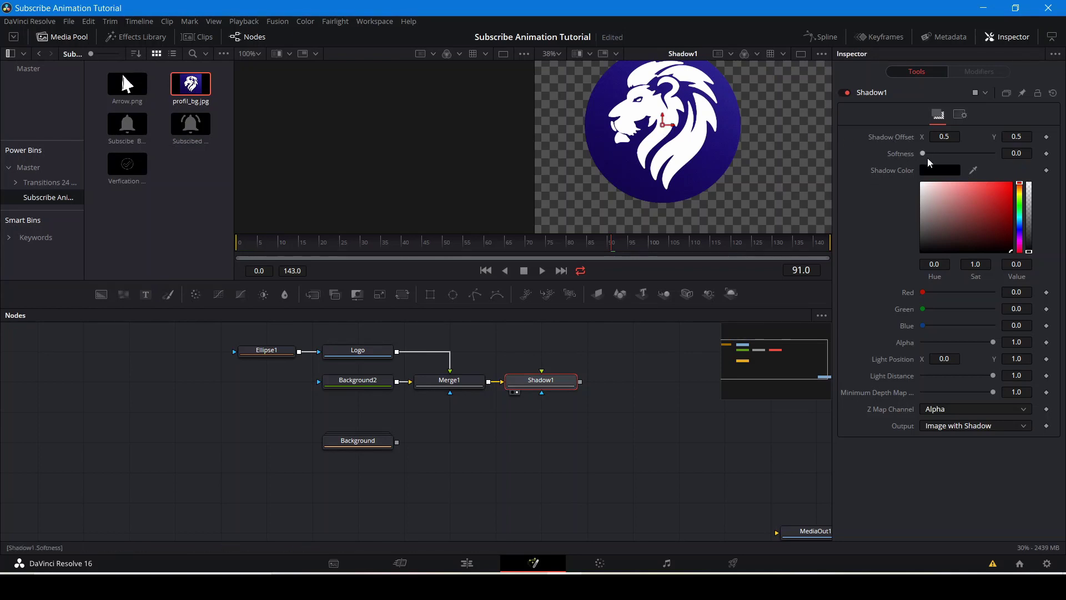
drag(922, 153, 972, 160)
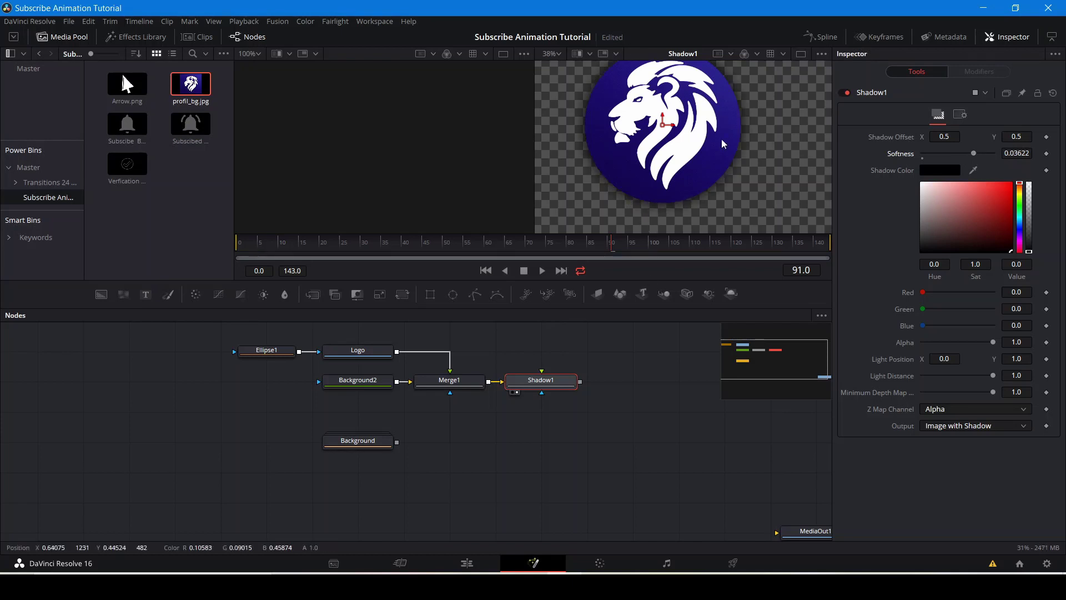
drag(721, 139, 731, 175)
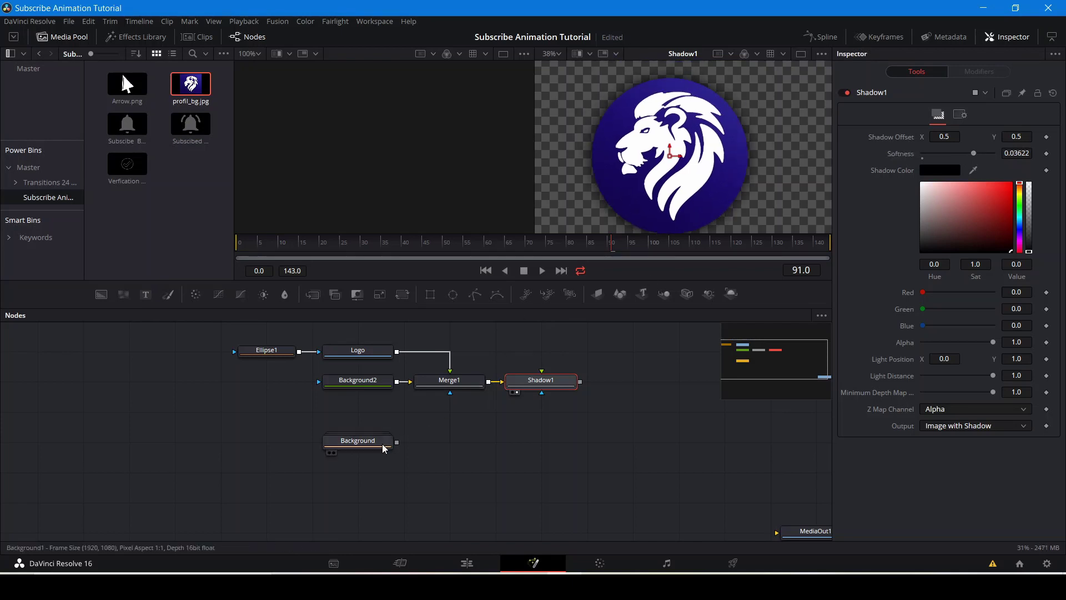
Merge the shadowed logo over the Background group and shrink it to a size of about 0.32.
drag(383, 443, 580, 413)
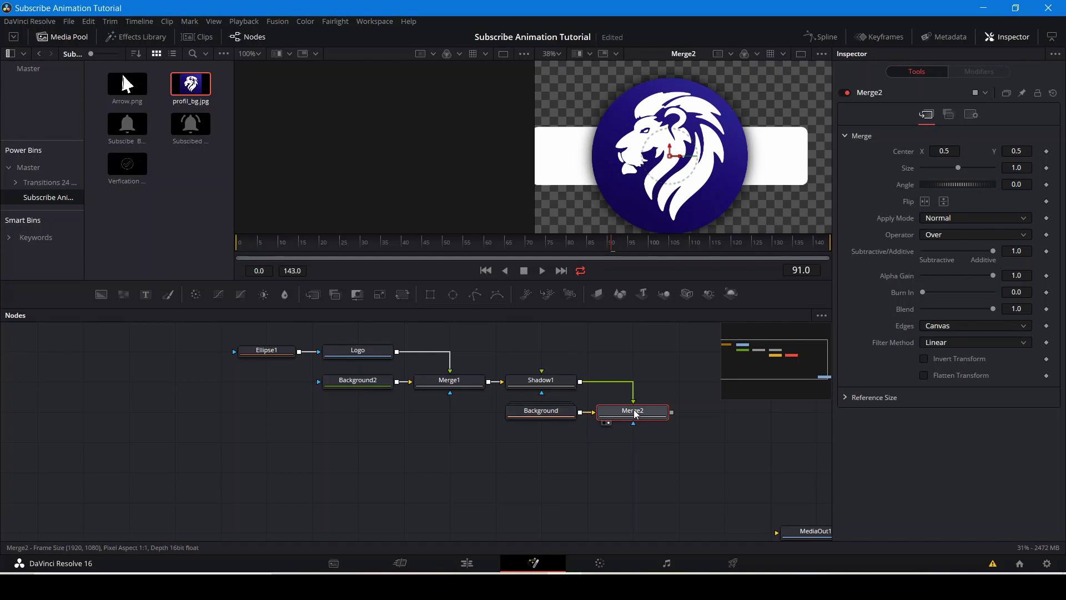
scroll(680, 94, down, 4)
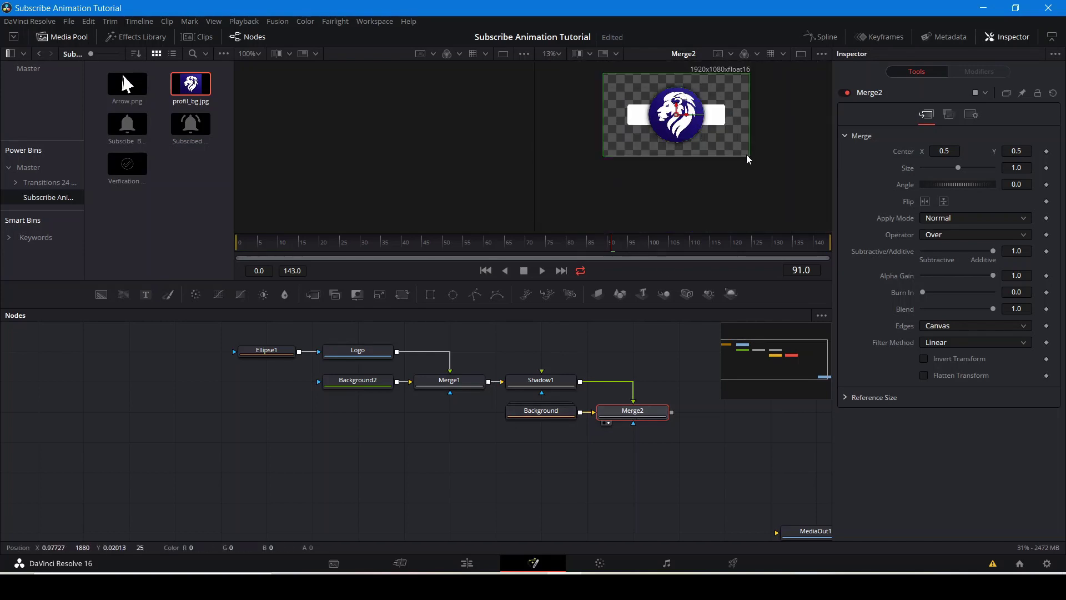
drag(739, 154, 701, 132)
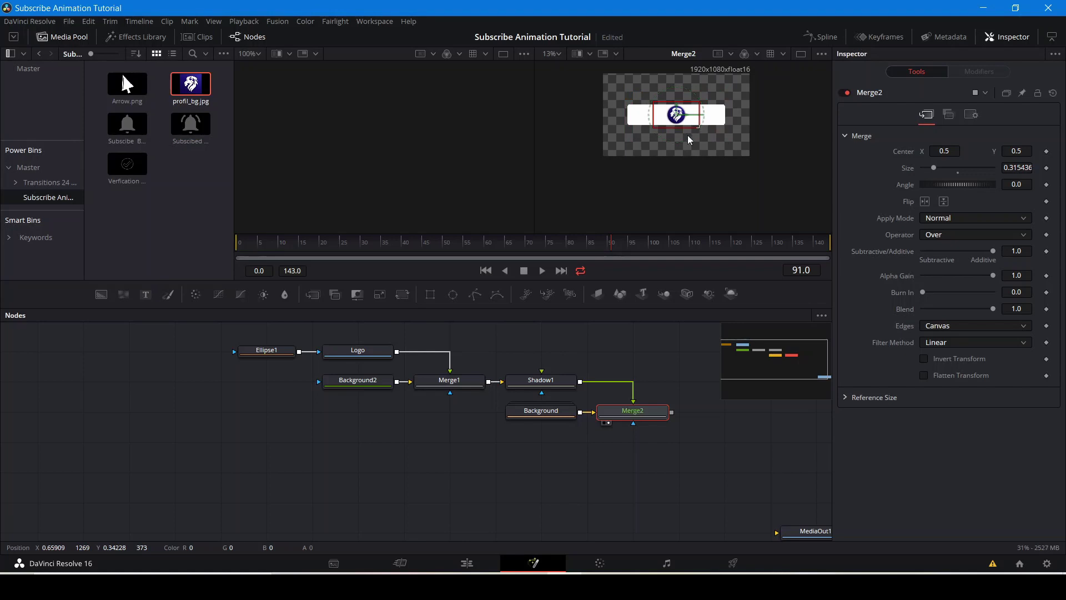
scroll(667, 148, up, 5)
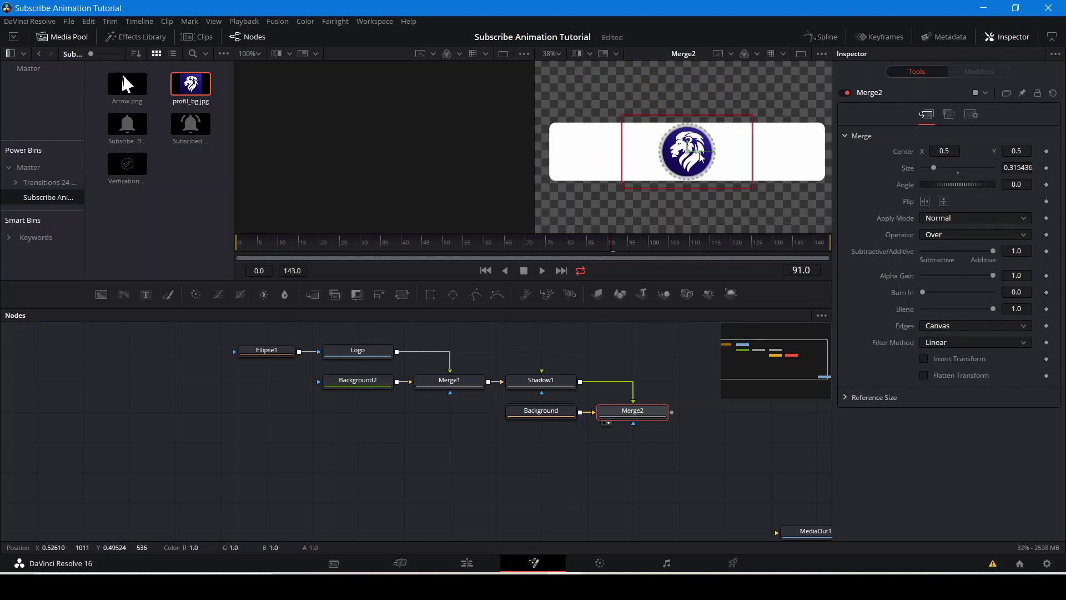
Place the logo inside the left end of the white bar at X about 0.256 and reduce its size to about 0.297.
drag(699, 153, 602, 156)
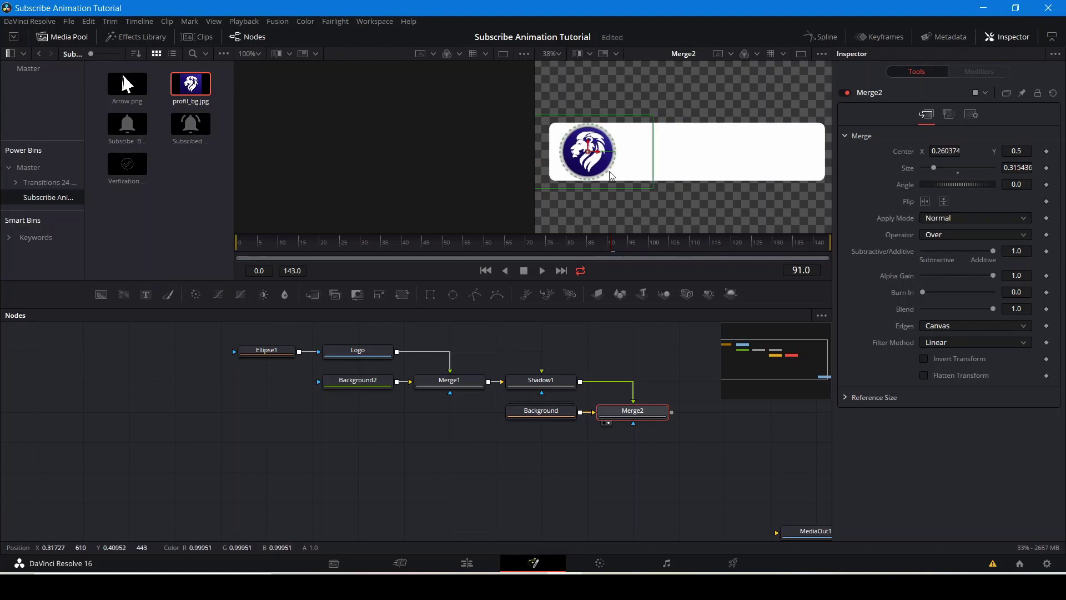
drag(651, 189, 648, 188)
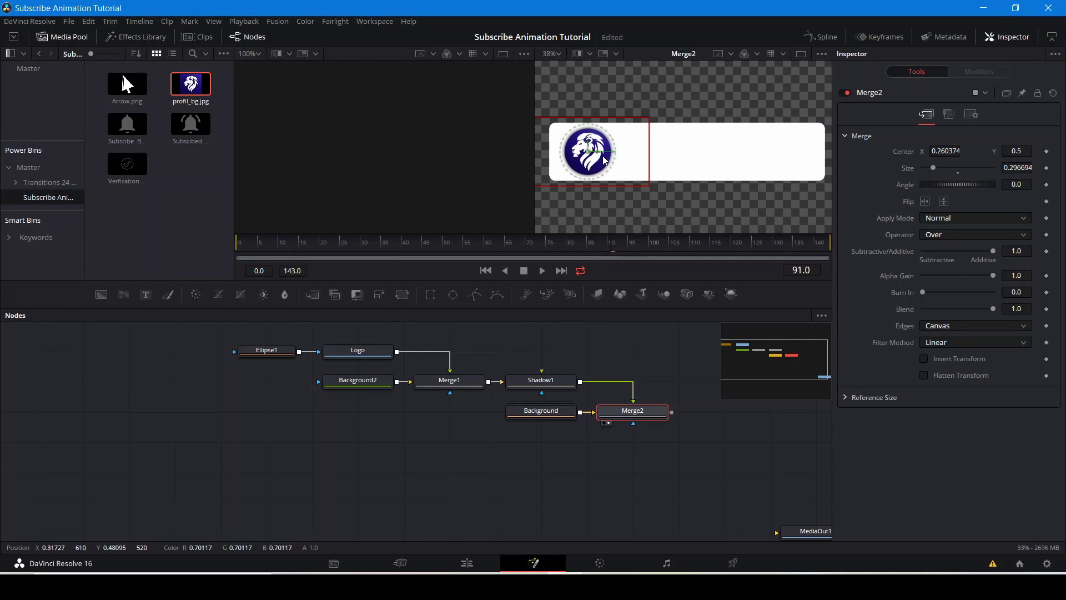
drag(597, 155, 595, 155)
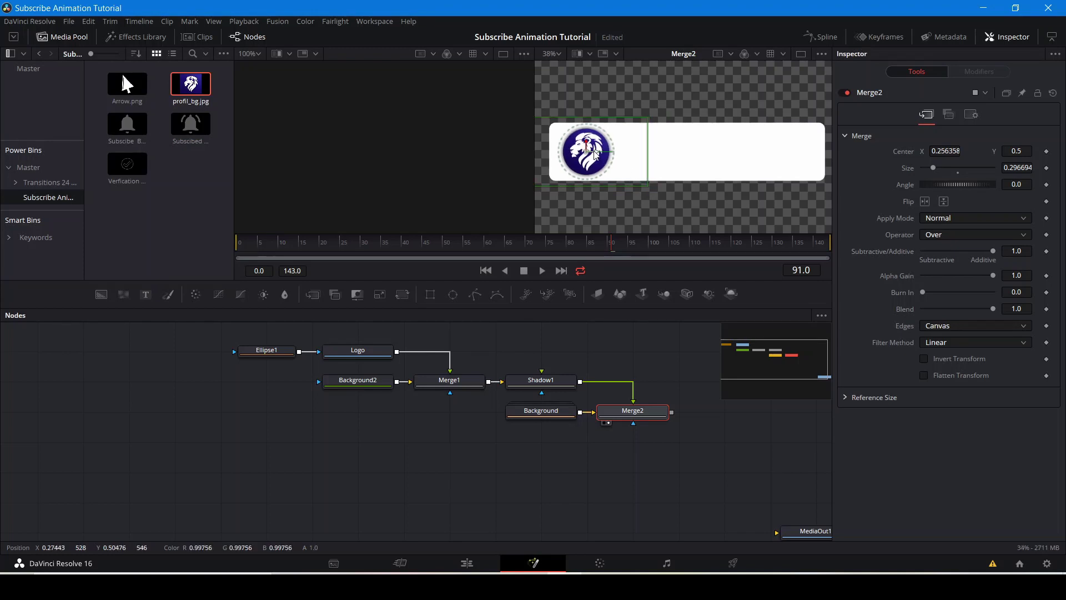
Add a Text node reading "Learn Now FX", merge it over Merge2 and show the new merge in the second viewer.
click(589, 360)
drag(597, 357, 498, 315)
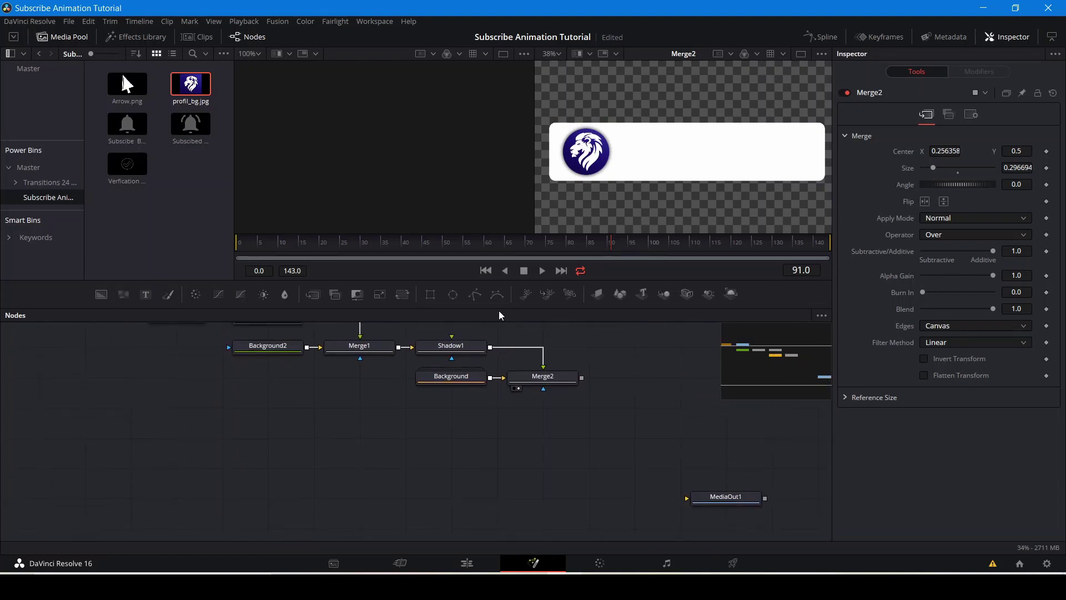
drag(496, 438, 423, 487)
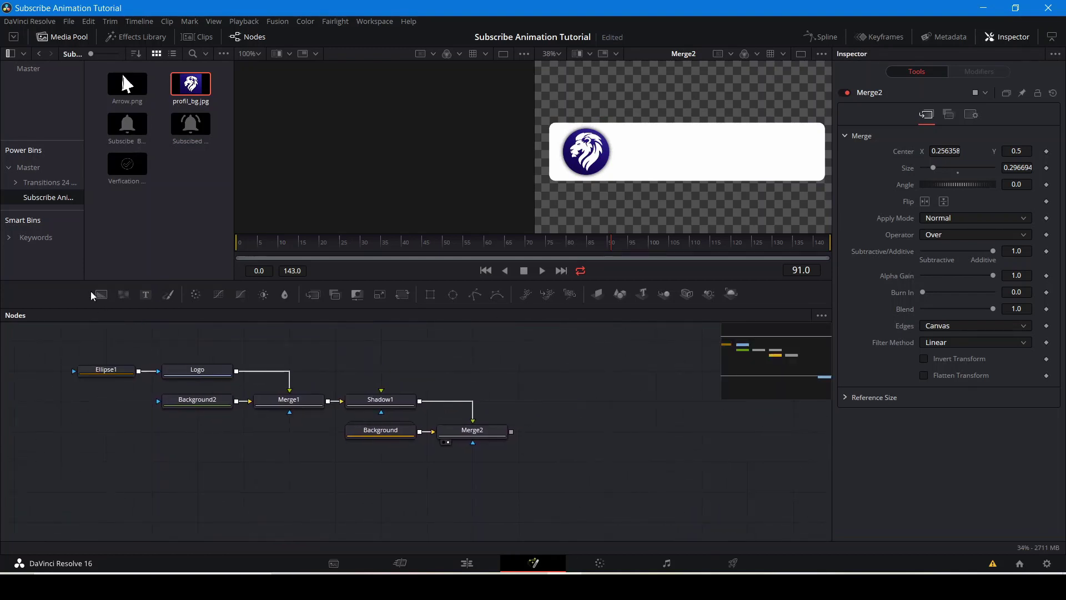
drag(146, 295, 471, 470)
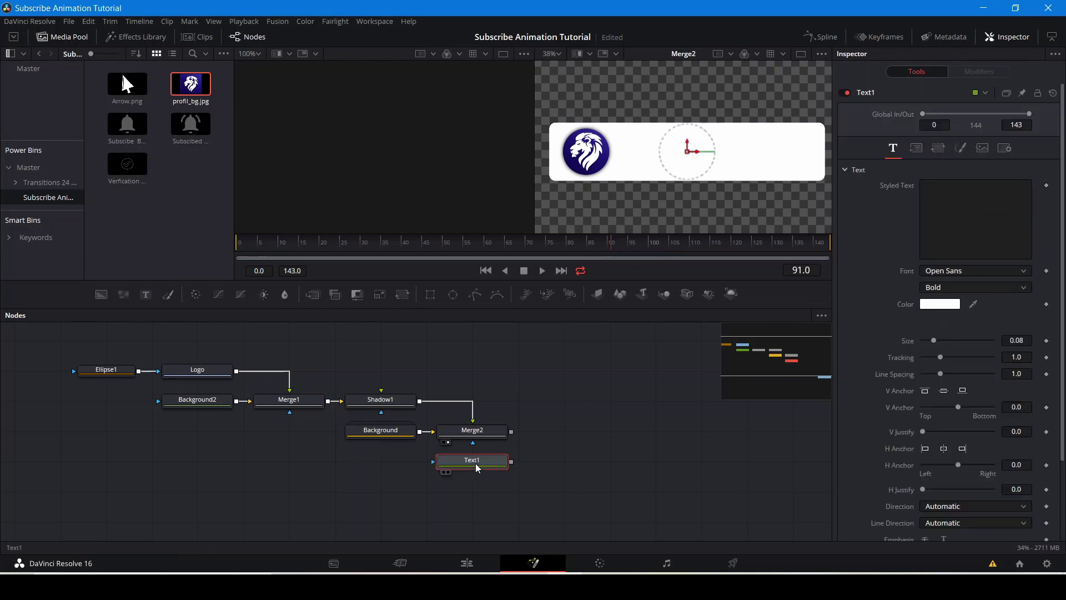
click(931, 186)
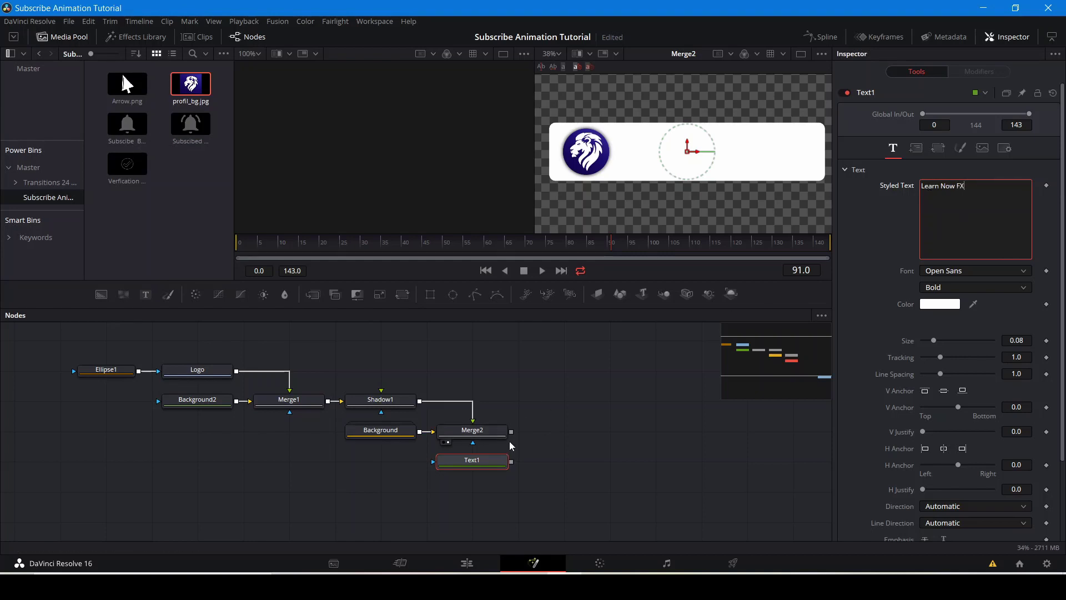
drag(484, 465, 521, 439)
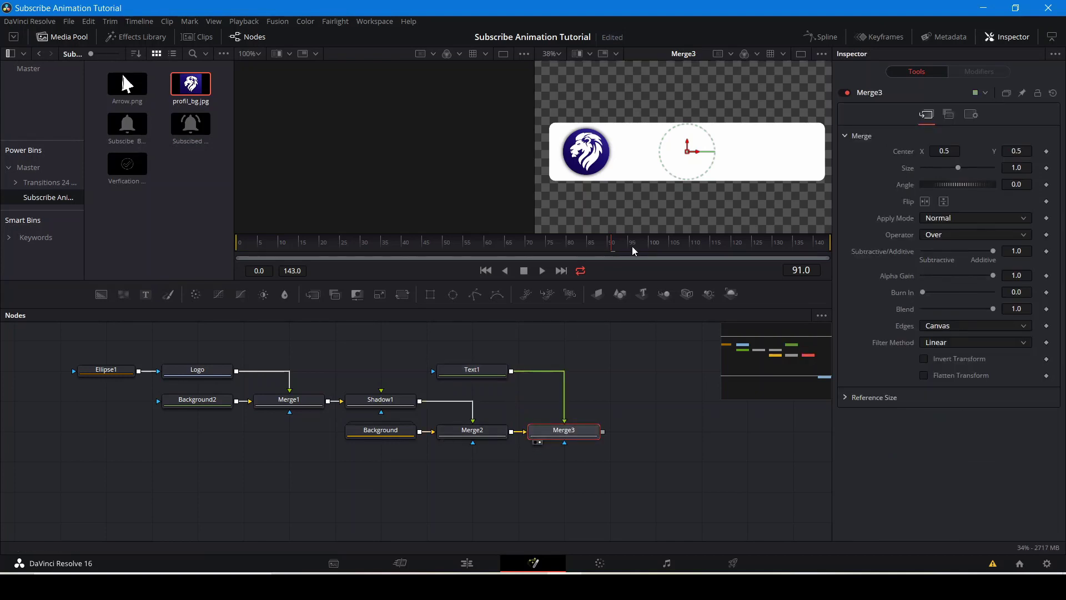
Set the shading color of the "Learn Now FX" text to black.
click(502, 369)
click(960, 148)
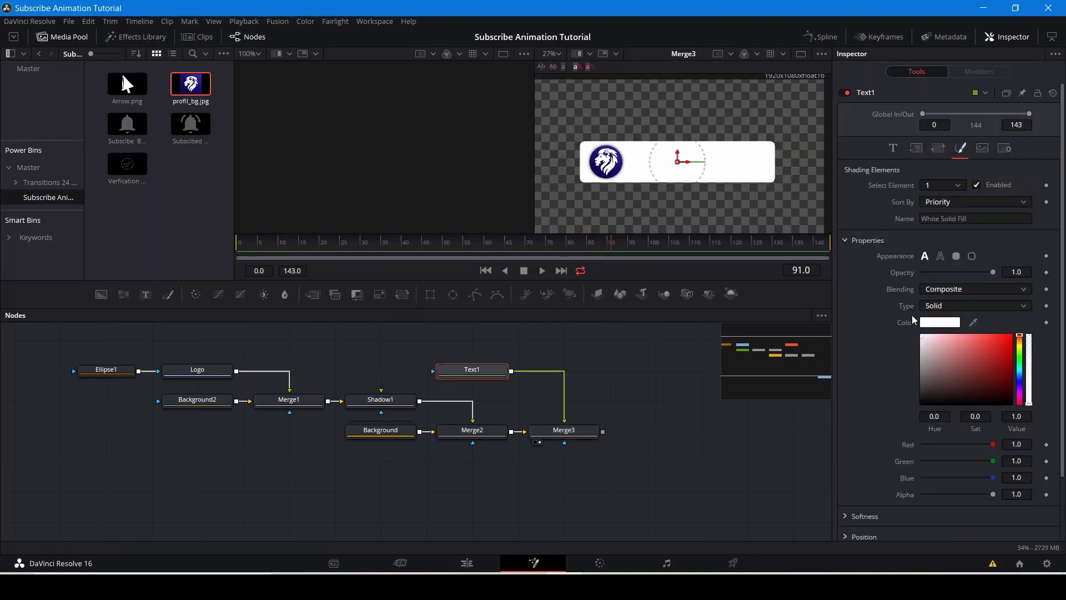
click(921, 405)
click(604, 467)
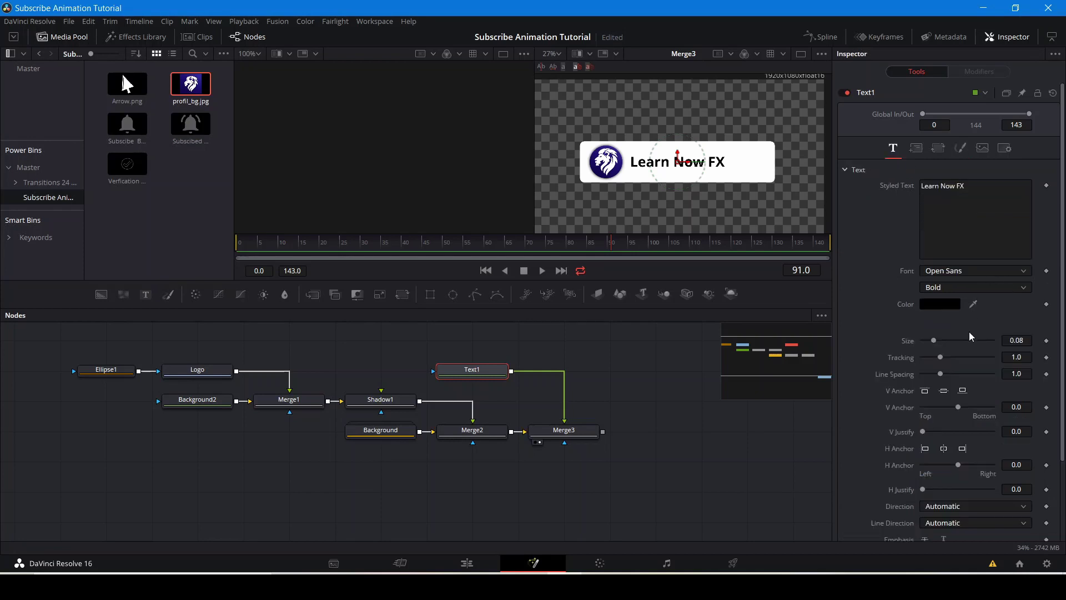
Reduce the "Learn Now FX" text size to 0.0512 and place it just right of the logo, slightly above the bar's middle.
drag(935, 346, 930, 346)
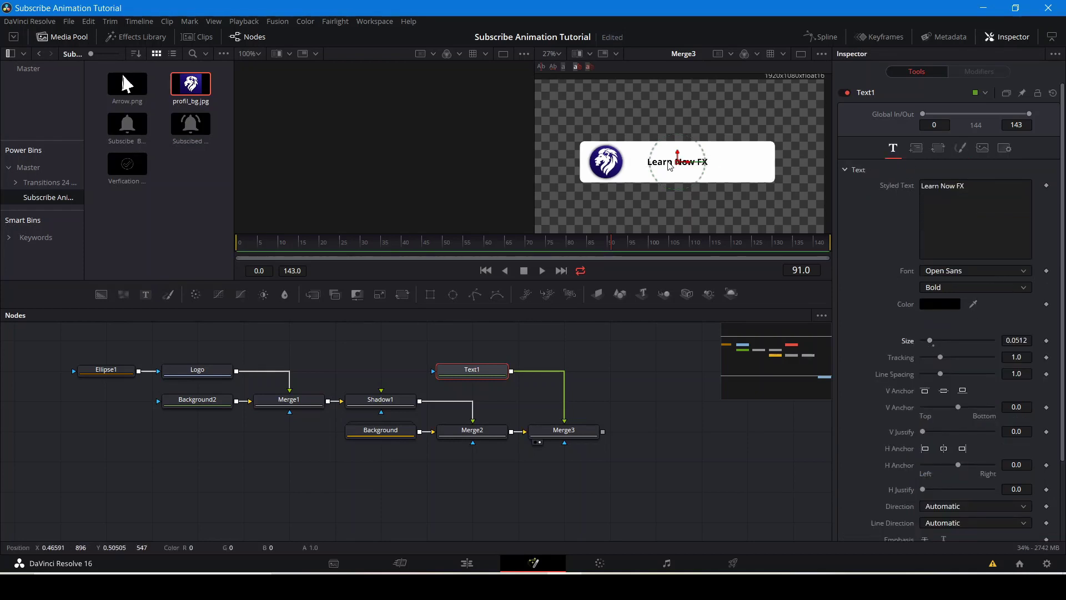
scroll(670, 166, up, 5)
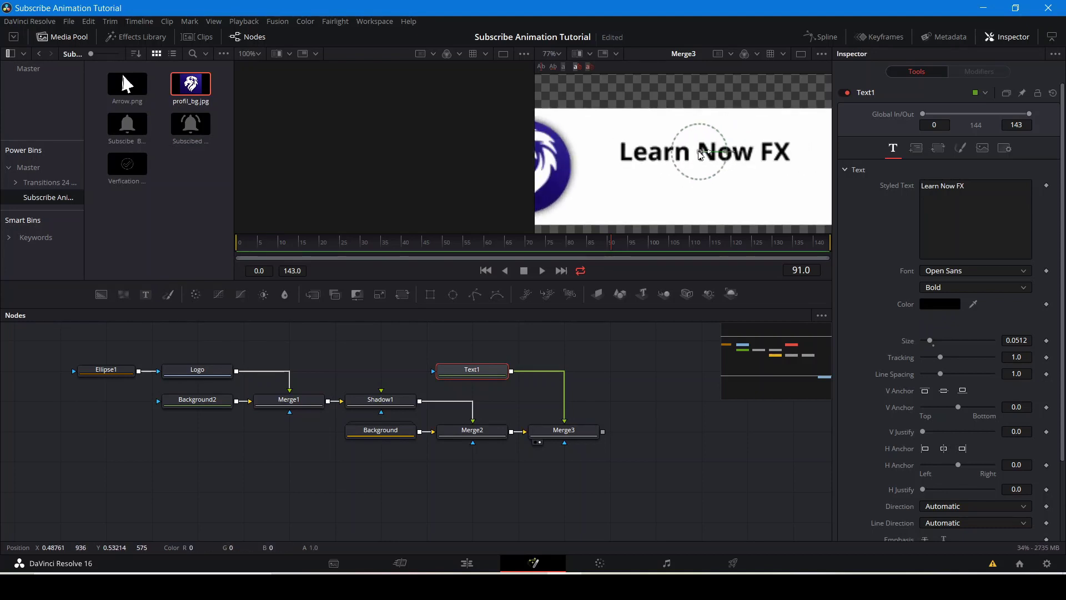
drag(700, 155, 669, 144)
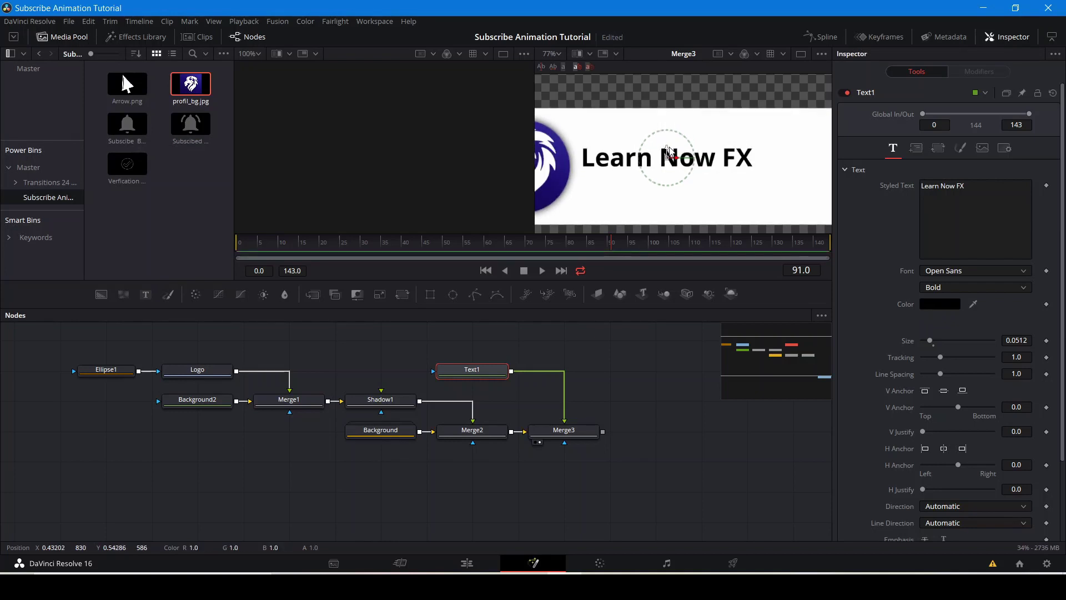
scroll(670, 151, down, 2)
scroll(669, 154, down, 2)
scroll(669, 154, up, 2)
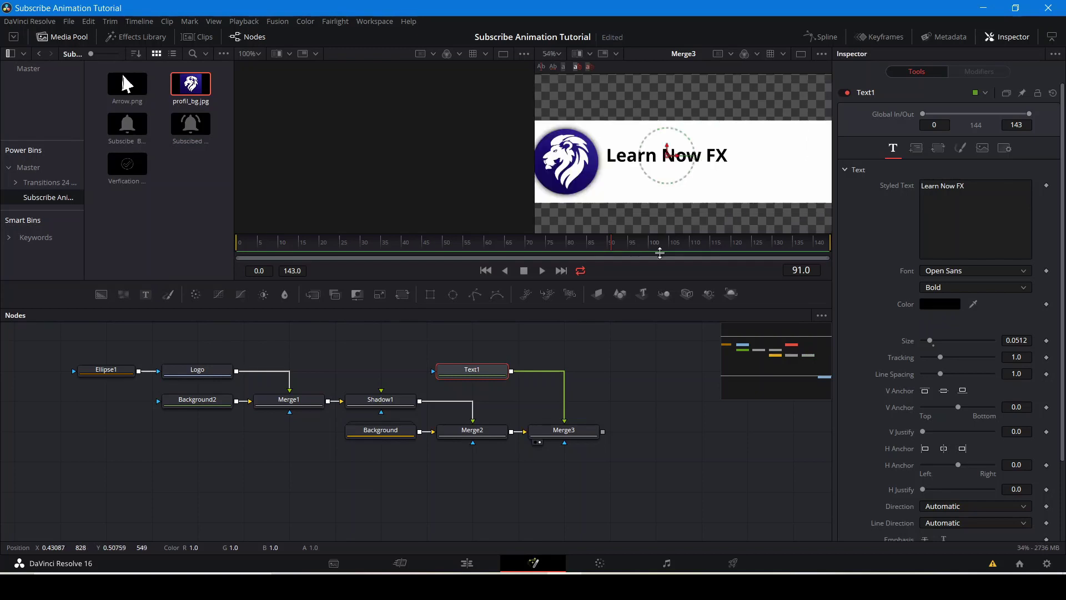
Make room above the node chain and add a second Text node reading "Join Our Channel".
click(639, 380)
drag(637, 432, 674, 513)
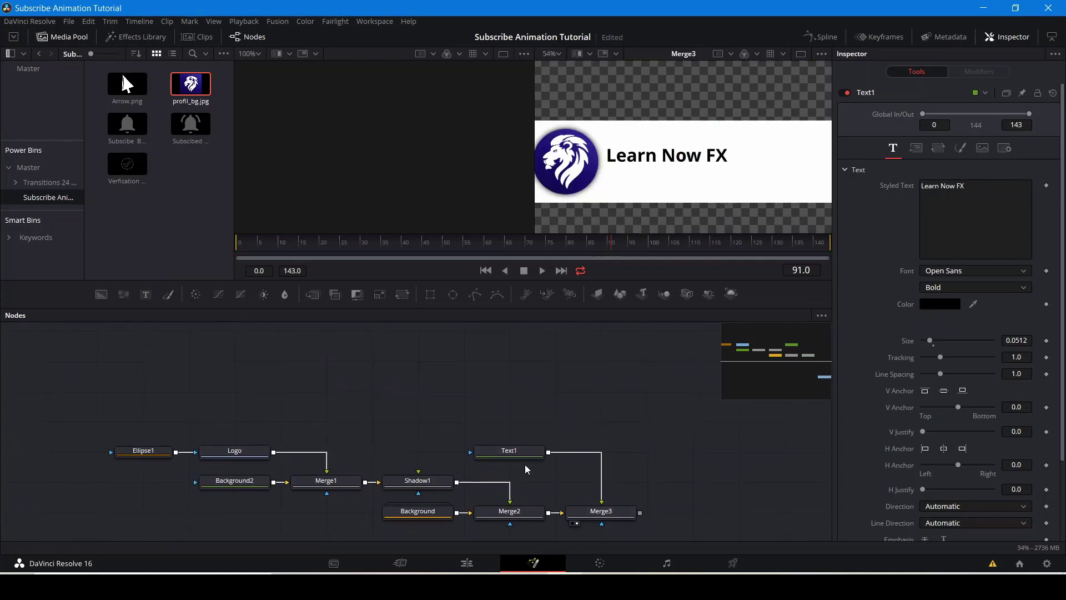
drag(523, 451, 522, 363)
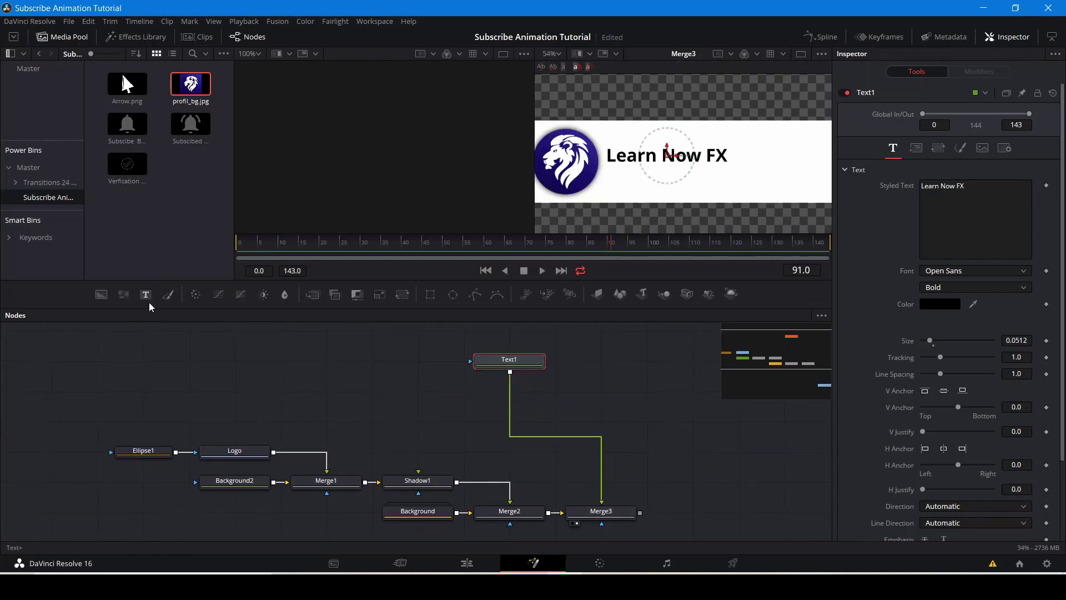
drag(148, 298, 450, 396)
click(932, 195)
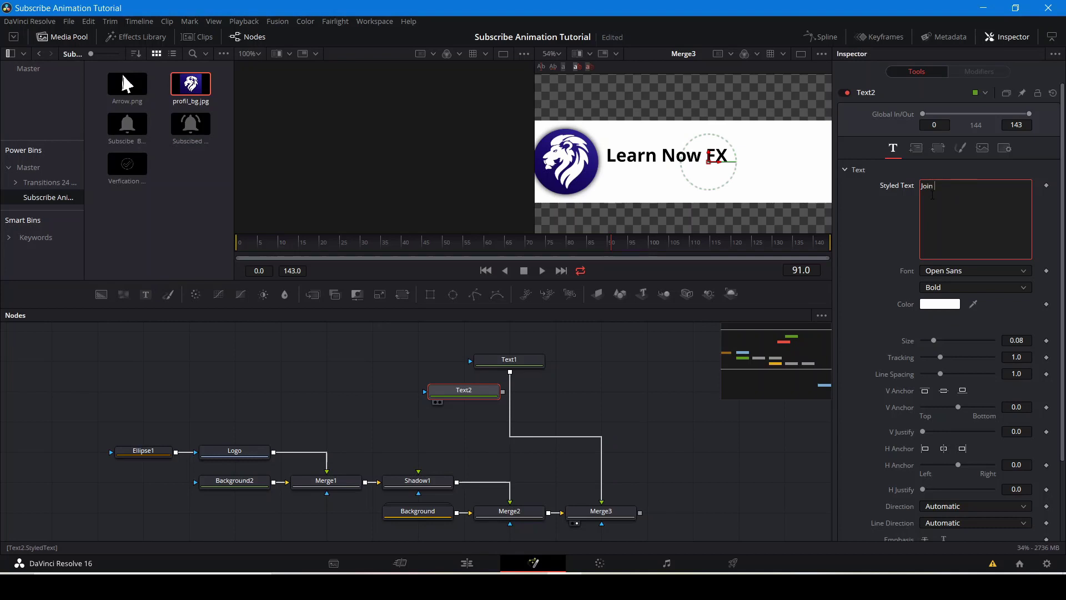
text(Join Our Channel)
Merge Text2 over Merge3, lining up Text1 in the row above the chain and Text2 directly above Merge4.
drag(460, 400, 641, 421)
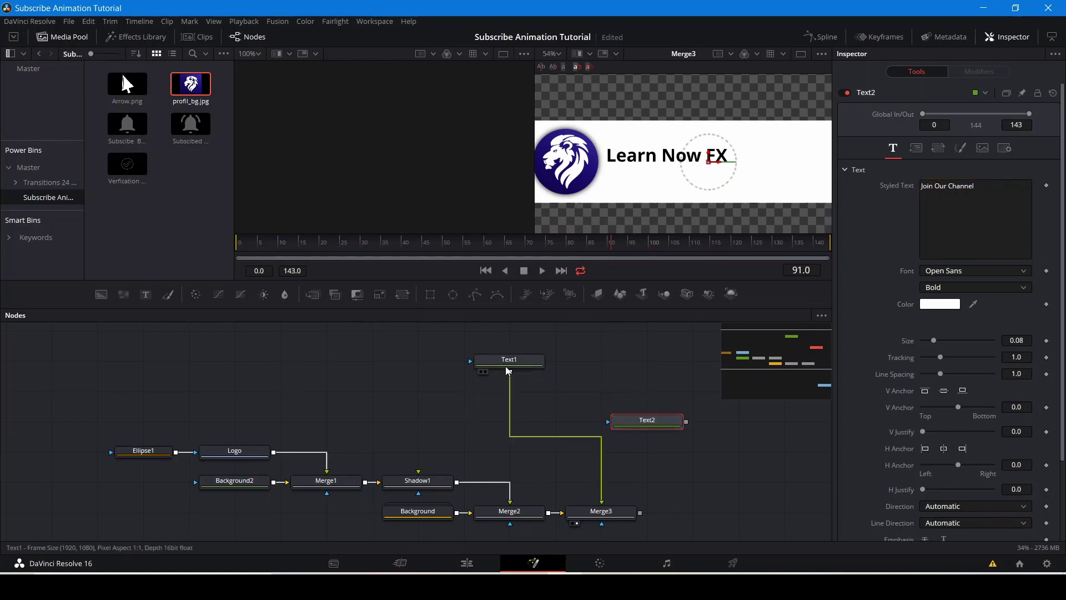
drag(505, 365, 465, 443)
drag(571, 393, 398, 314)
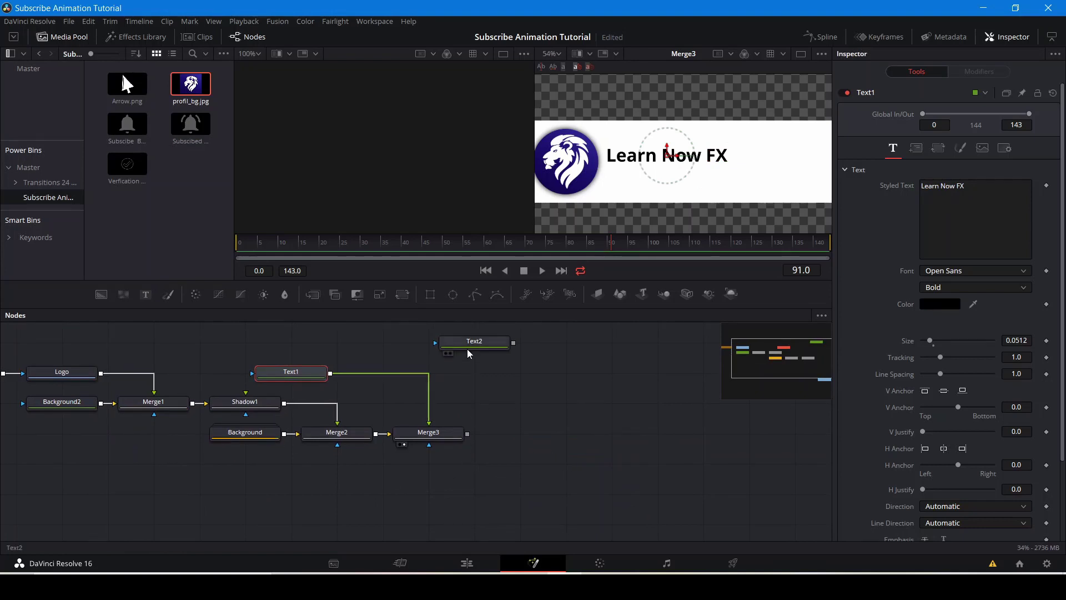
drag(468, 353, 480, 441)
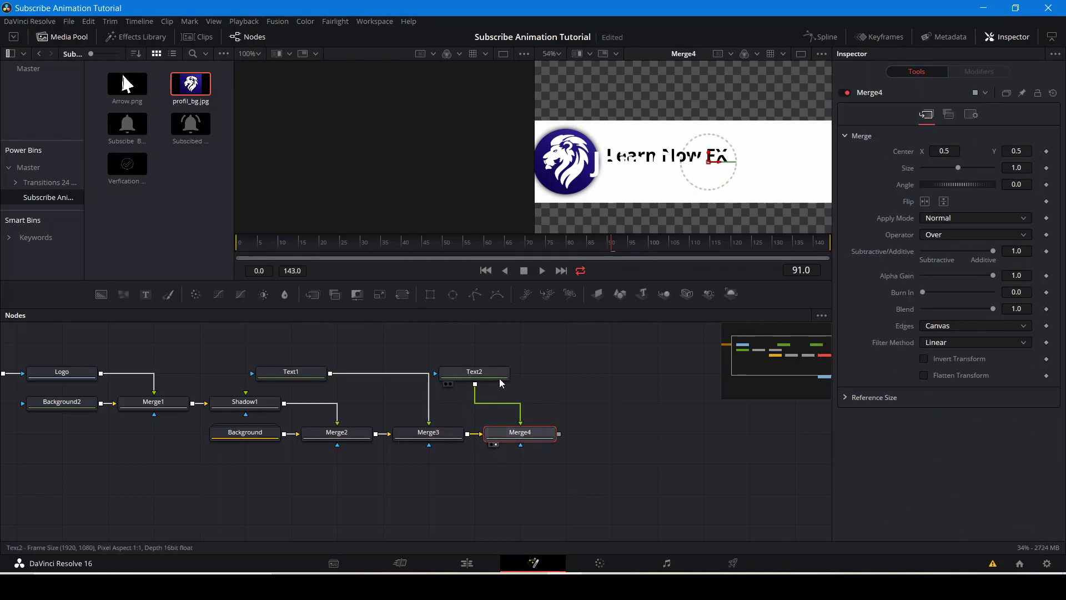
drag(488, 381, 534, 381)
Set the shading color of the "Join Our Channel" text to black.
click(532, 377)
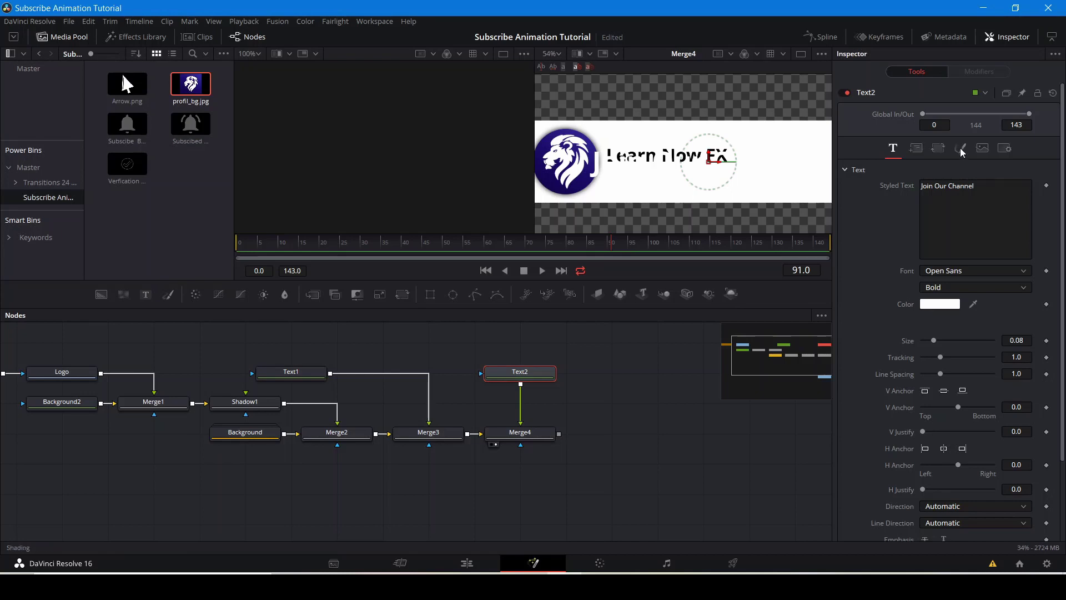
mouse_move(920, 354)
mouse_down()
mouse_move(931, 435)
mouse_move(881, 453)
mouse_up()
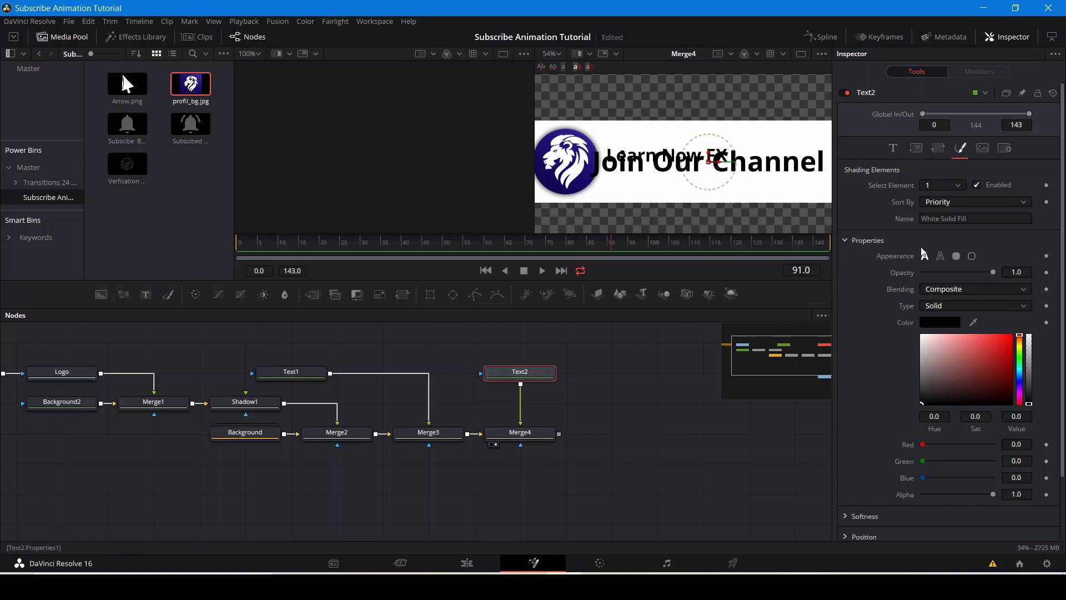
click(894, 153)
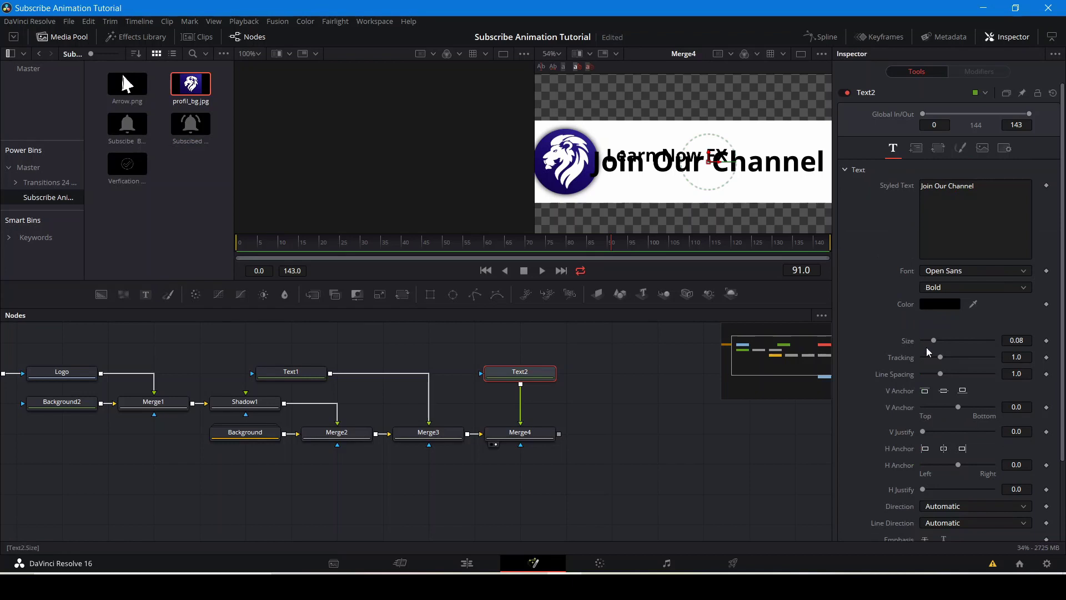
Reduce the "Join Our Channel" text size to 0.0315 and place it directly beneath "Learn Now FX", aligned at the left.
drag(930, 339, 924, 339)
drag(710, 156, 662, 174)
click(644, 344)
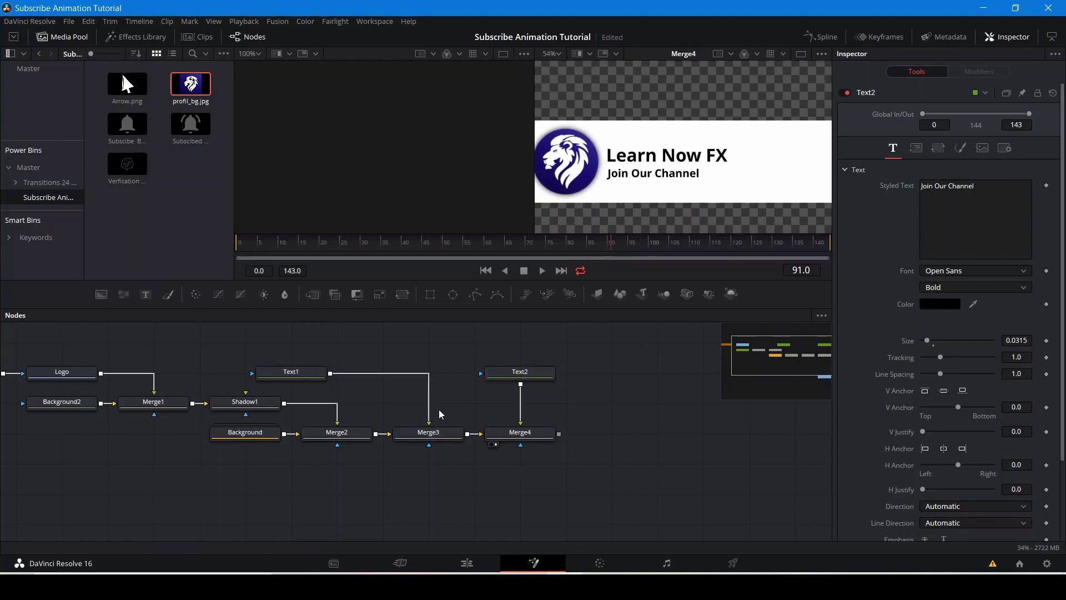
Move the "Learn Now FX" text slightly down, closer to the "Join Our Channel" line.
click(666, 151)
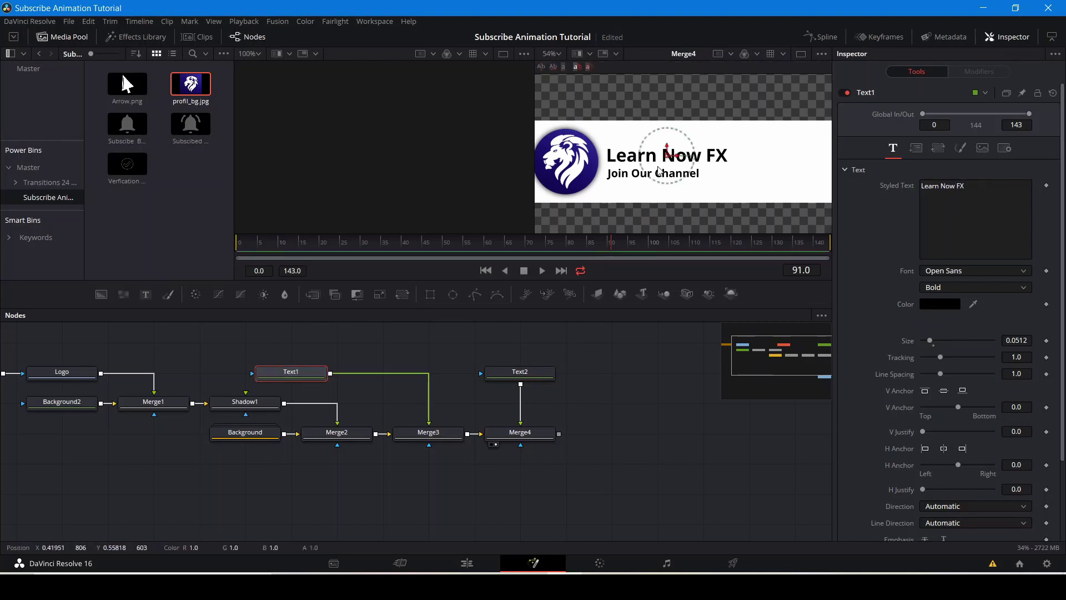
drag(666, 147, 666, 151)
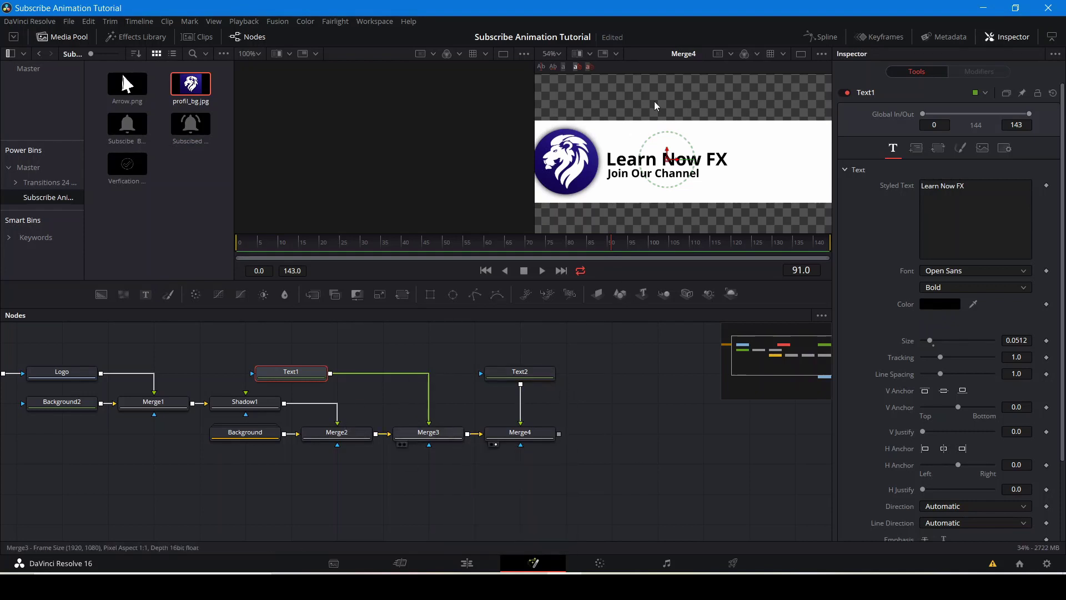
Nudge the "Learn Now FX" text and then the "Join Our Channel" text slightly upward on the white bar.
click(428, 432)
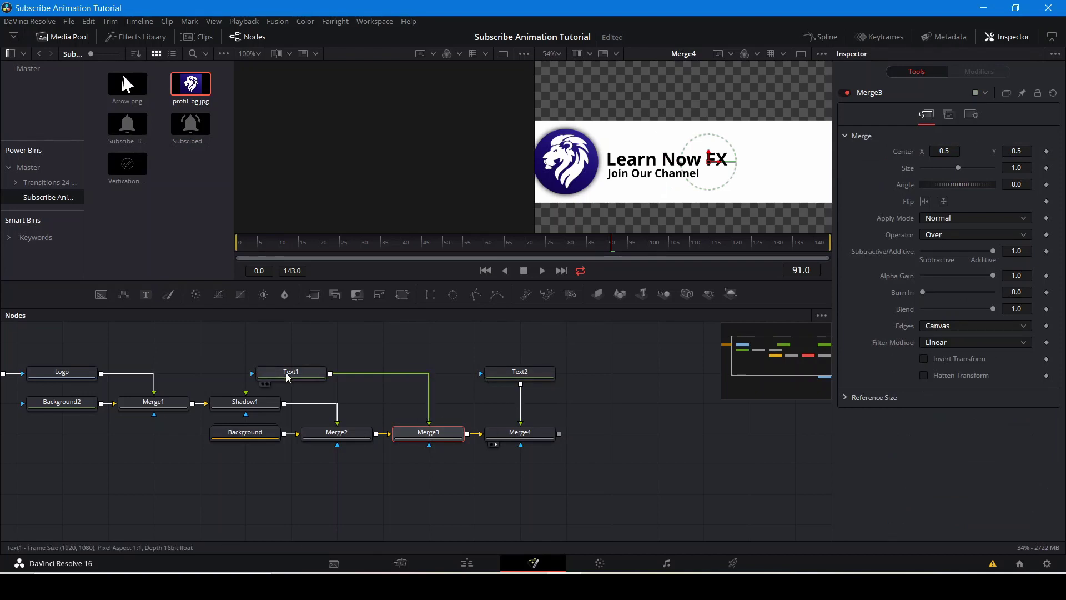
click(303, 369)
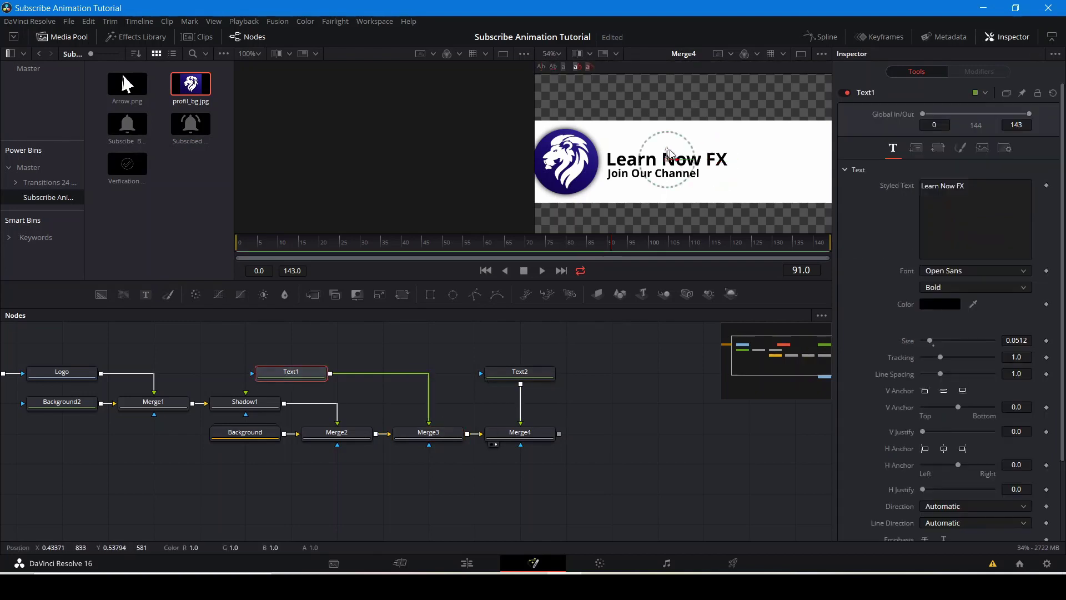
drag(669, 151, 669, 149)
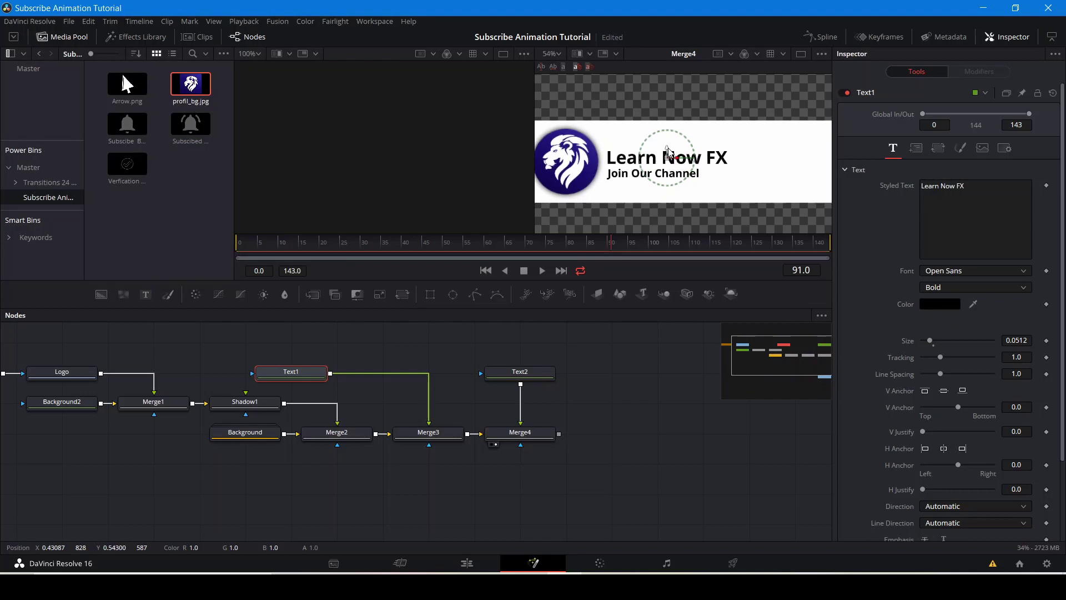
click(520, 371)
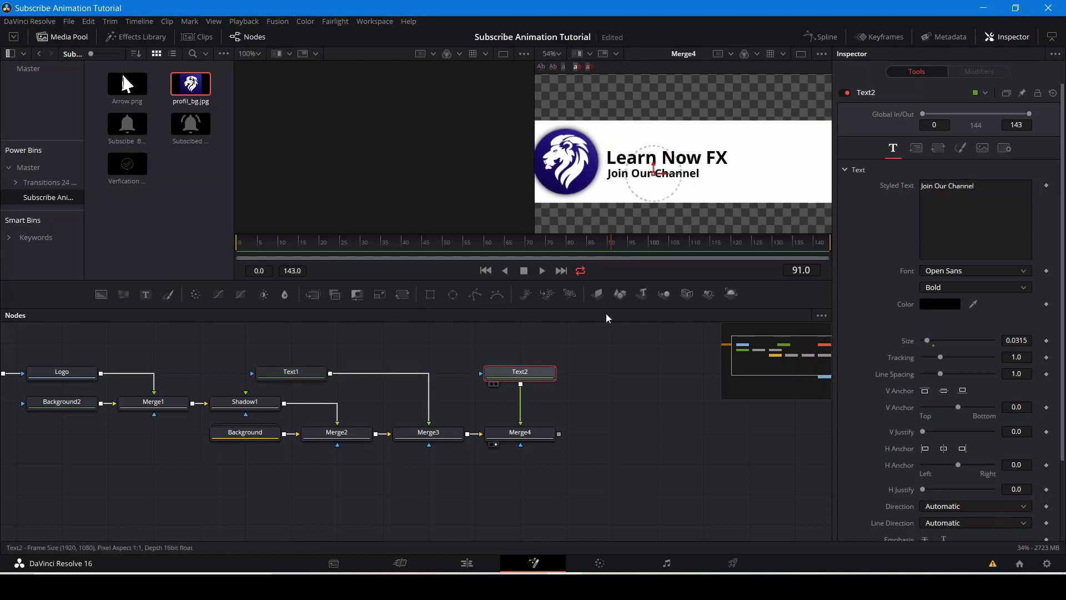
drag(651, 165, 651, 162)
click(607, 454)
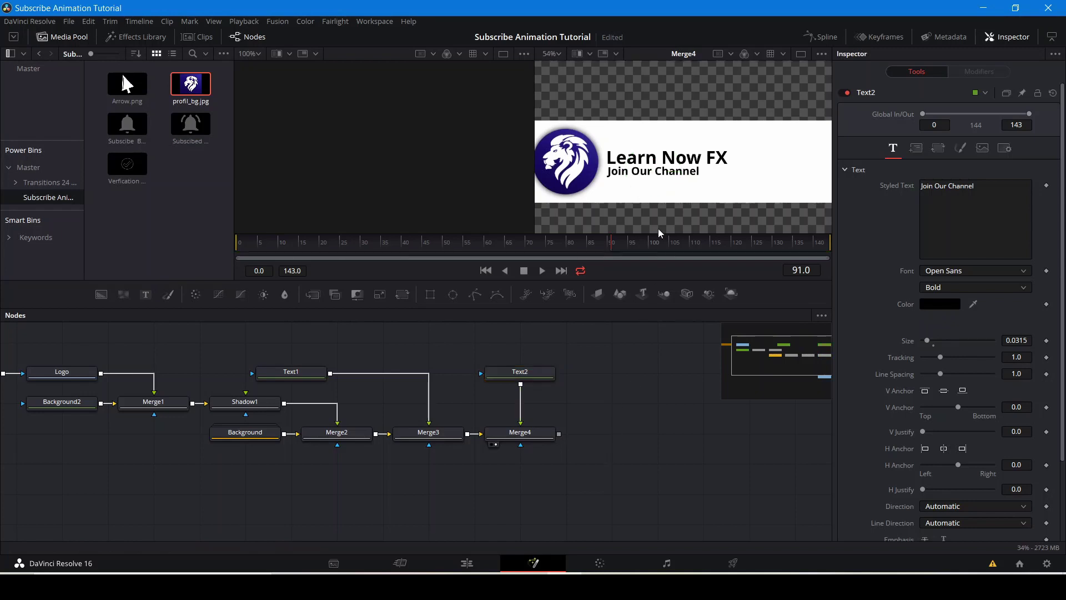
Merge the verification sign image over Merge4 and place it just after "Learn Now FX", at about X 0.549, Y 0.511.
scroll(641, 167, down, 2)
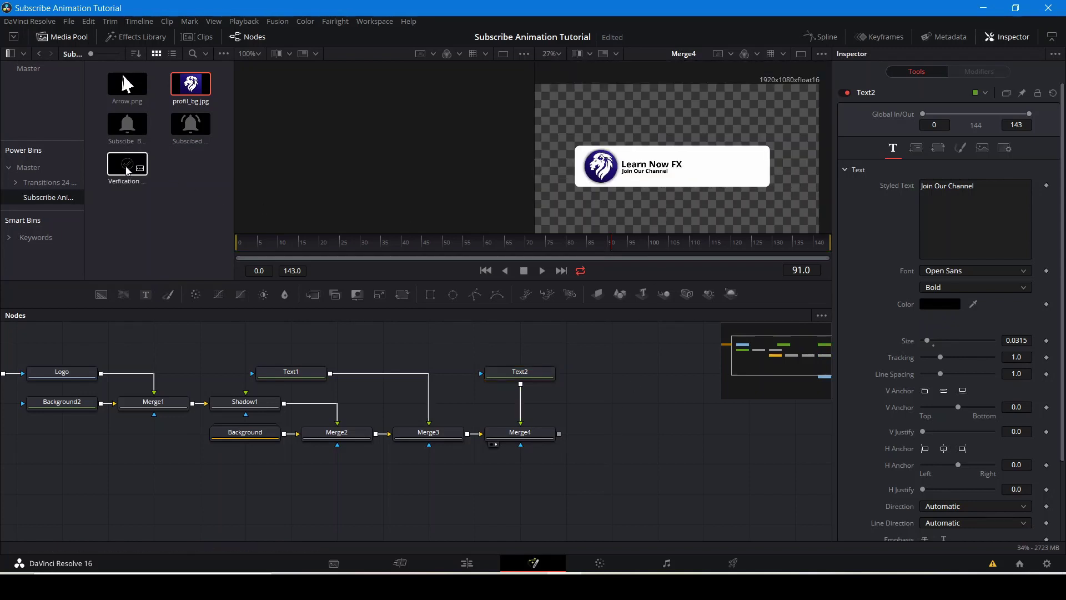
drag(214, 216, 568, 439)
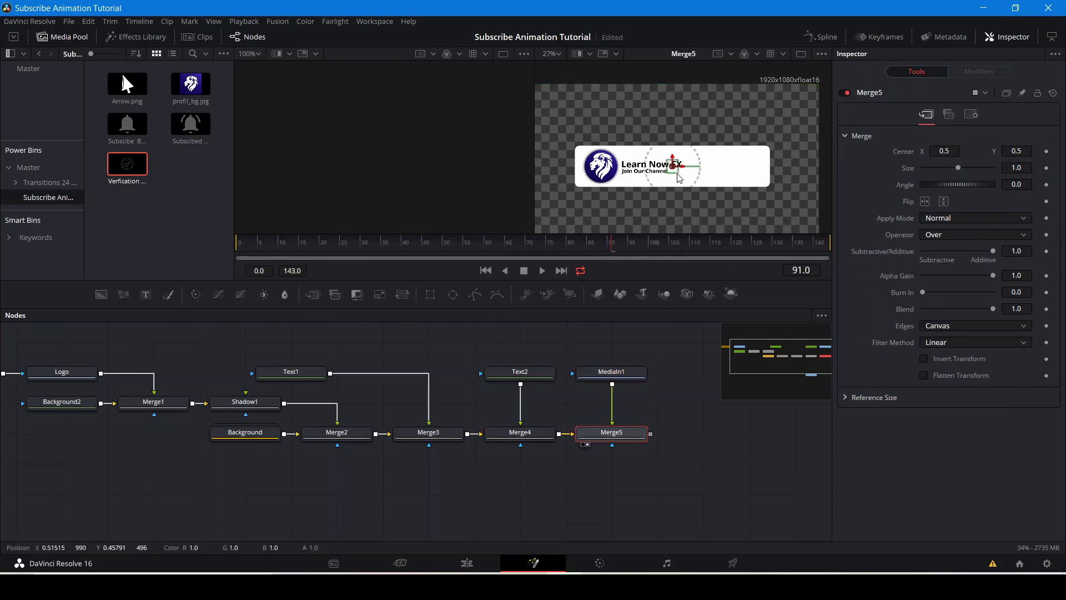
scroll(679, 176, up, 7)
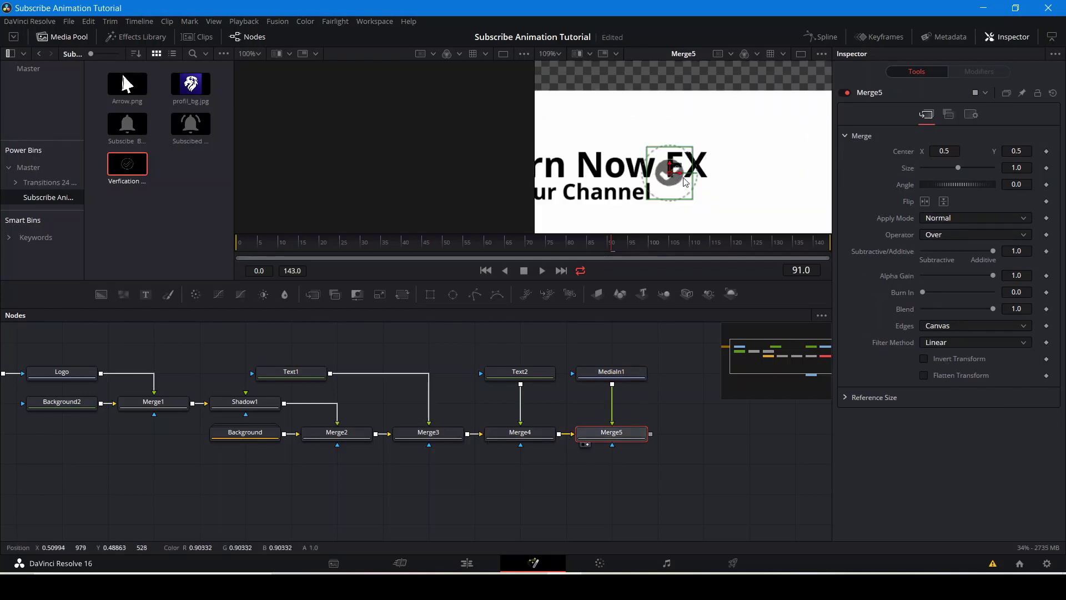
drag(686, 178, 728, 159)
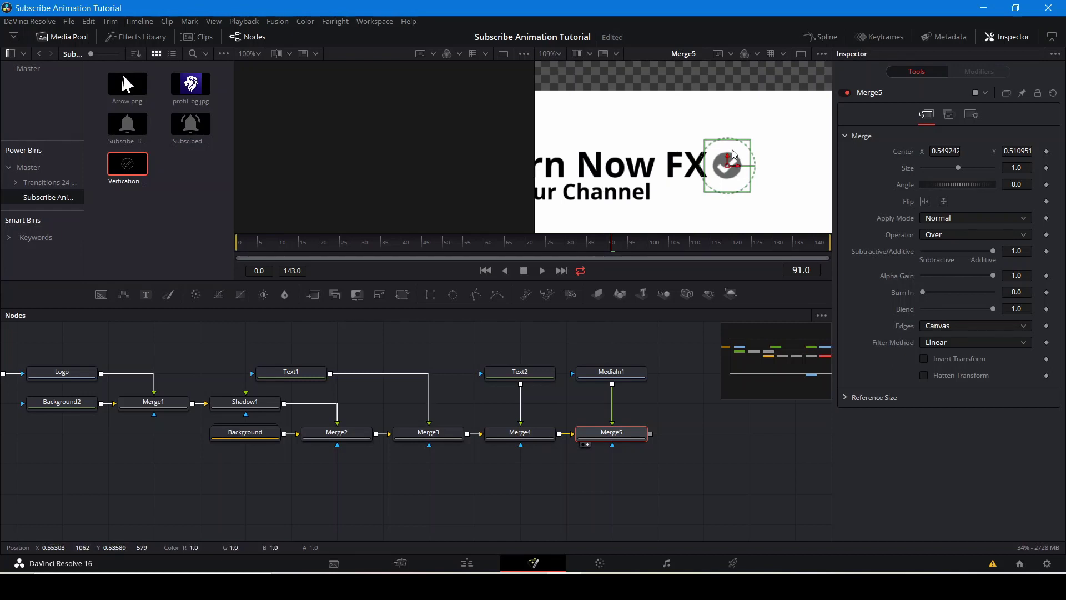
scroll(733, 155, down, 5)
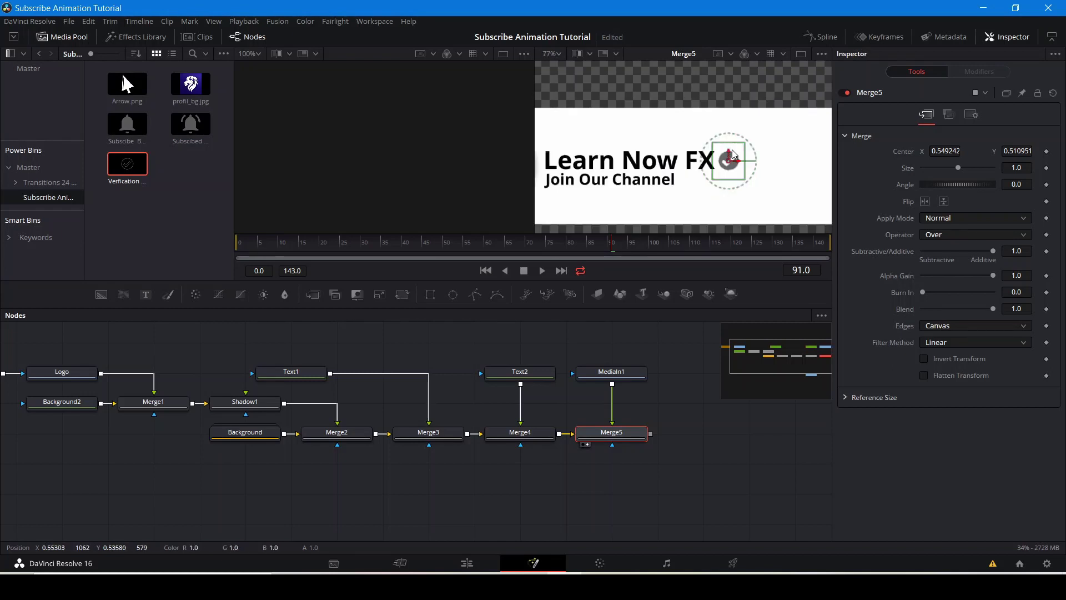
click(721, 449)
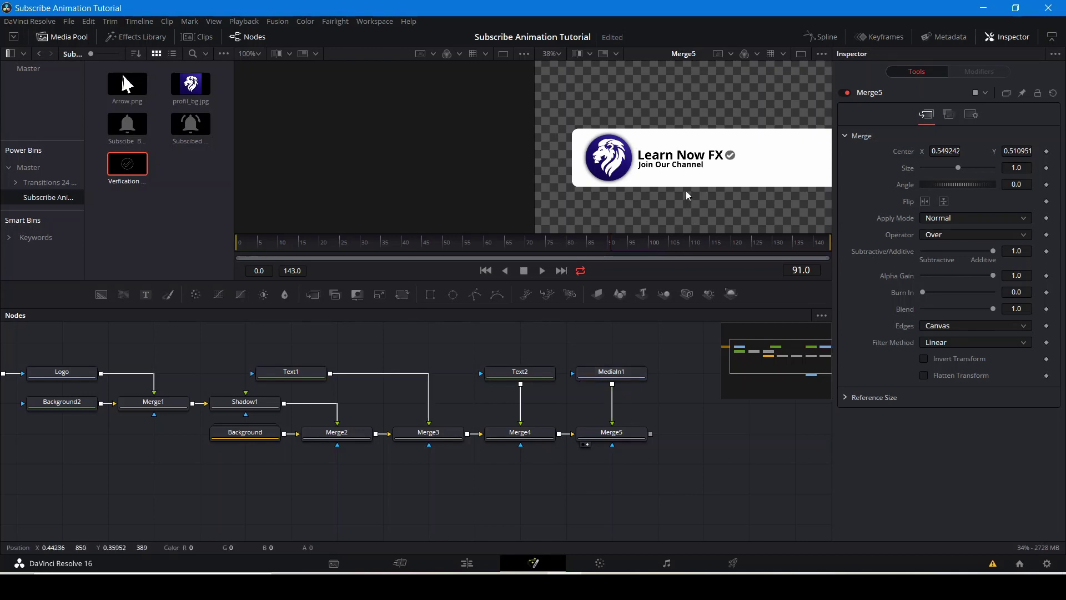
Widen Rectangle1 inside the Background group to about 0.708 and collapse the group again.
drag(686, 191, 682, 212)
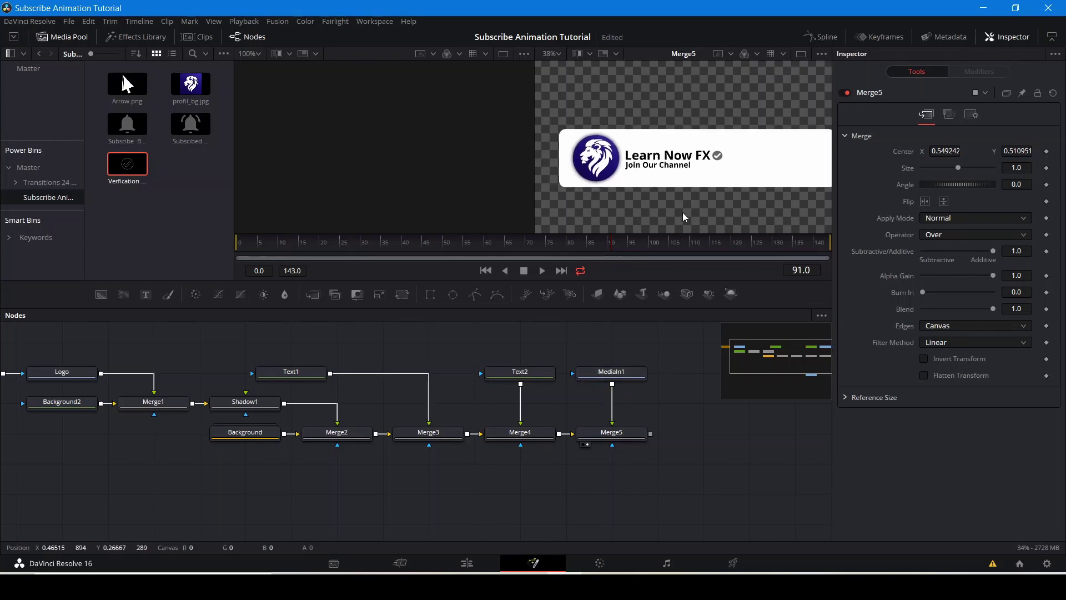
drag(347, 492, 427, 505)
mouse_move(728, 176)
mouse_down()
mouse_move(700, 173)
mouse_move(731, 186)
mouse_up()
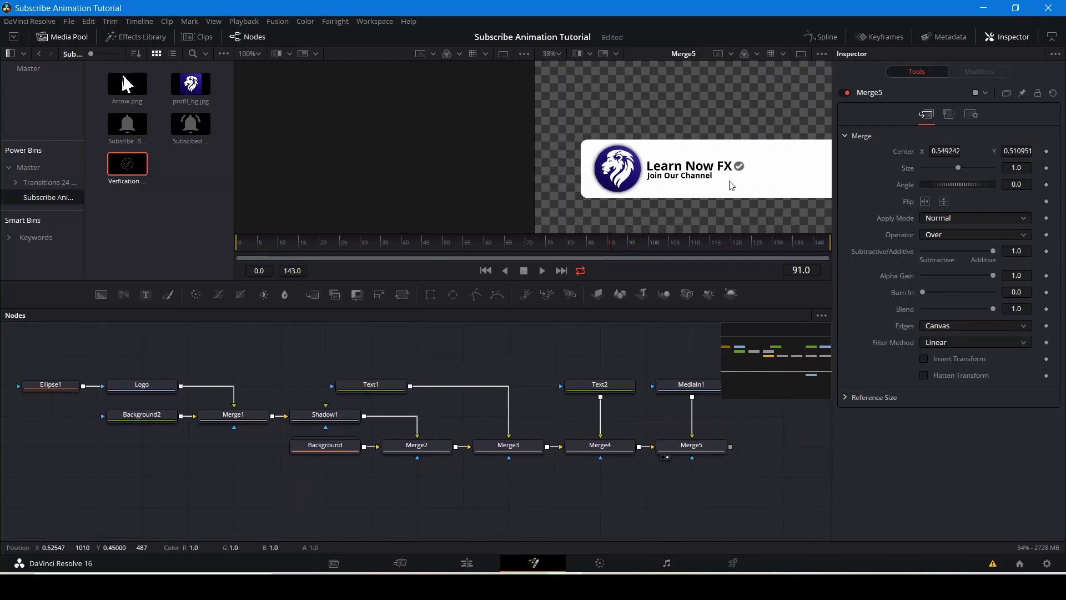
click(62, 389)
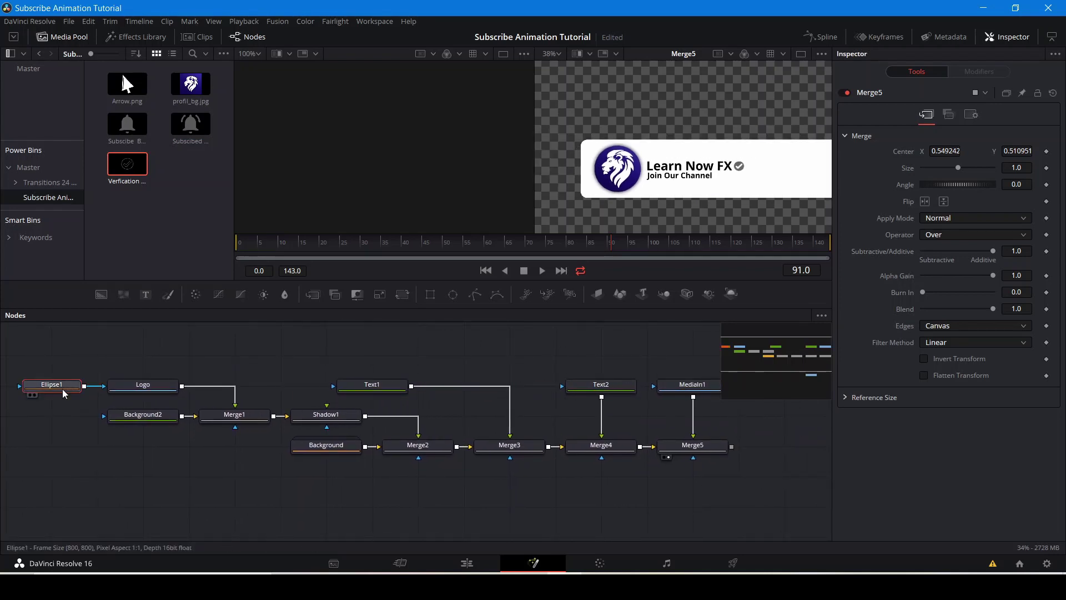
double_click(341, 449)
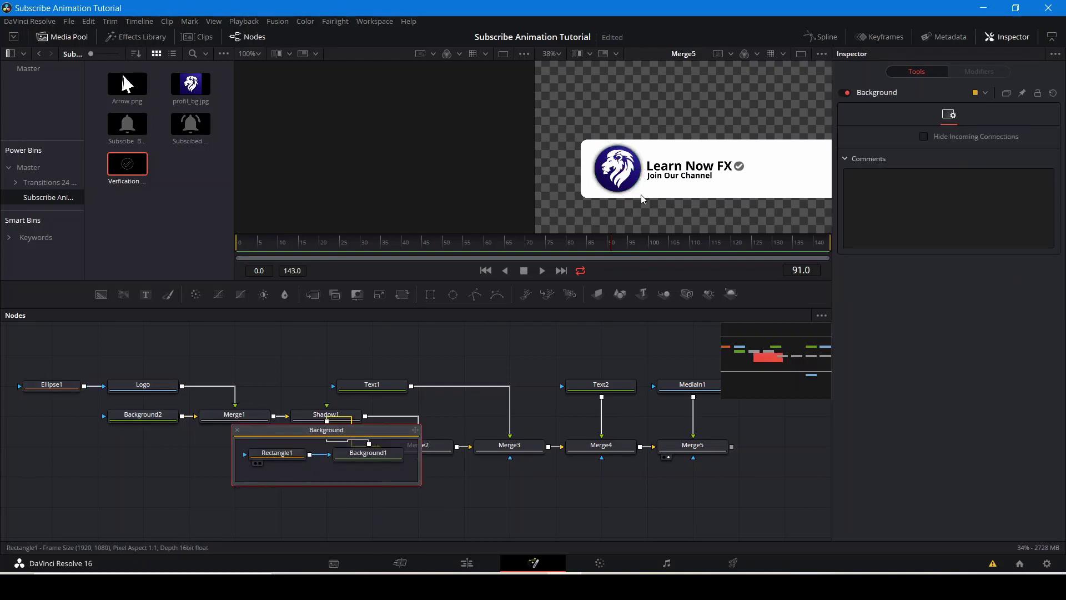
click(277, 452)
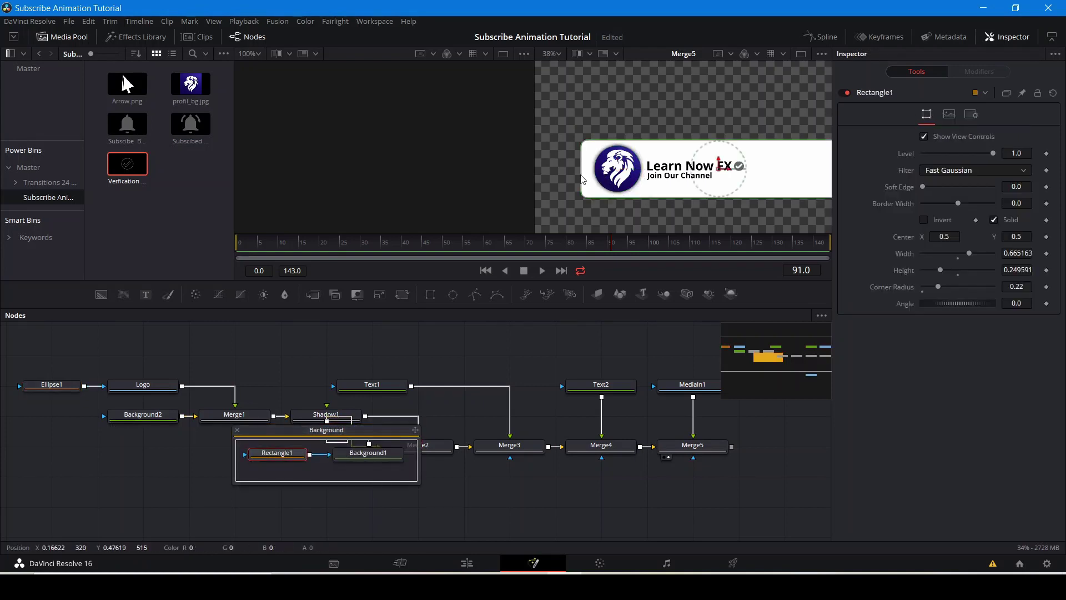
mouse_move(581, 179)
mouse_down()
mouse_move(567, 179)
mouse_move(598, 184)
mouse_up()
scroll(620, 187, down, 1)
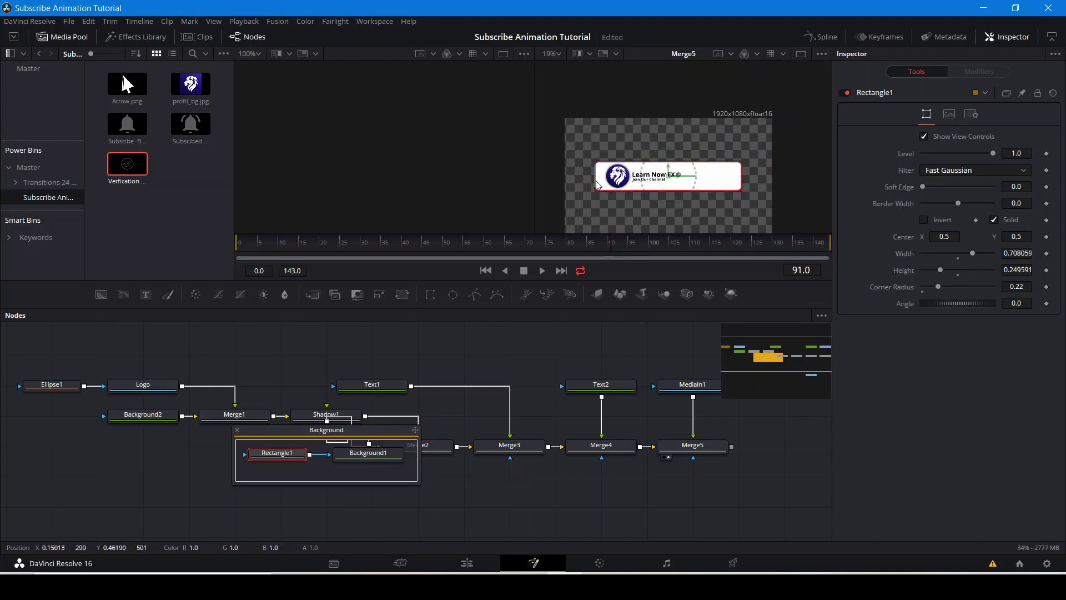
click(571, 362)
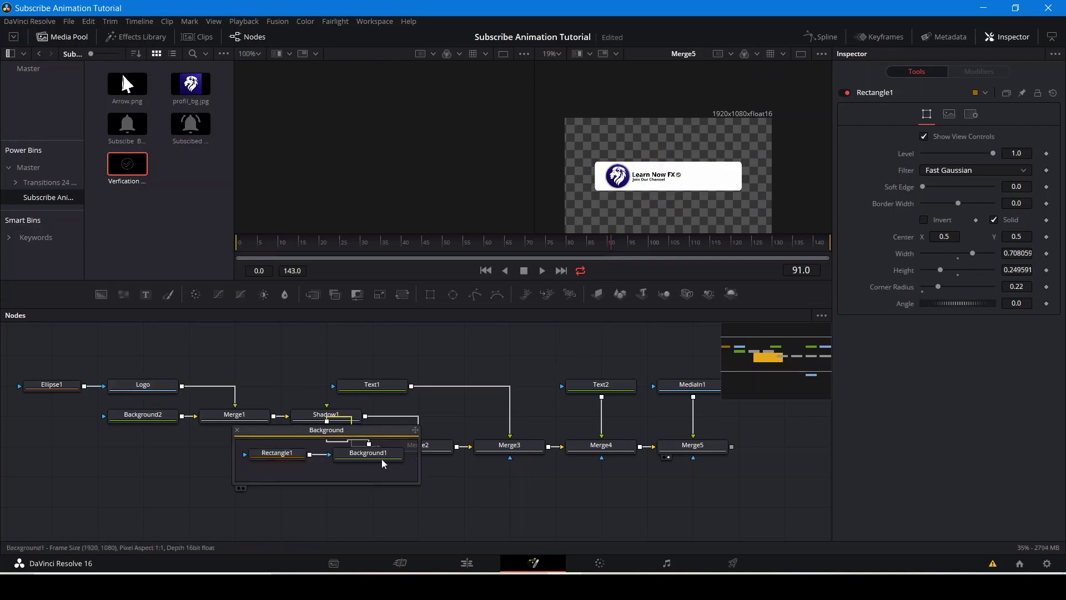
click(396, 434)
right_click(395, 434)
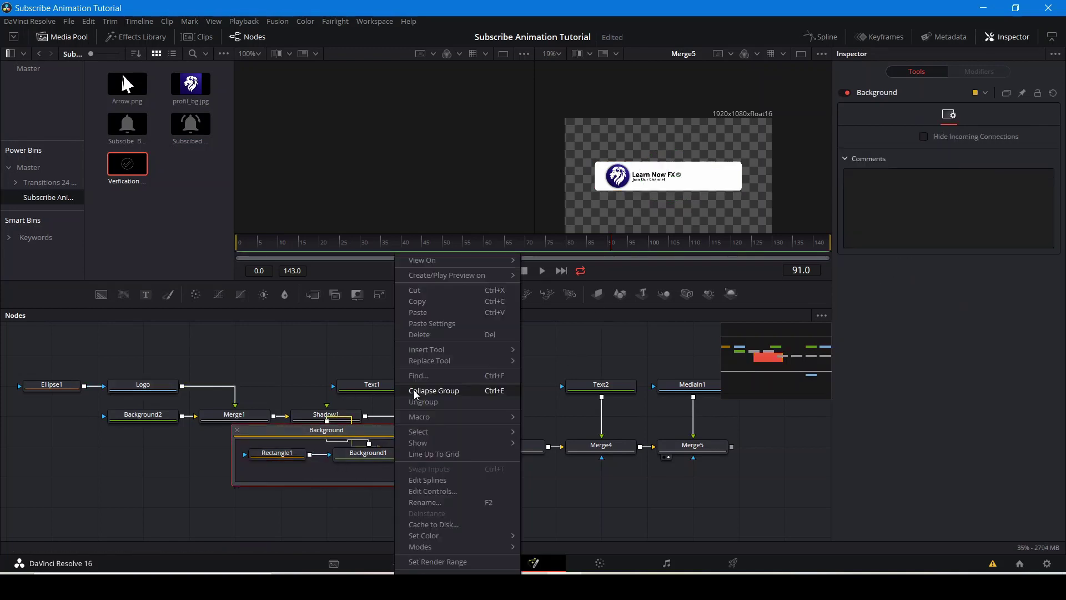
click(414, 390)
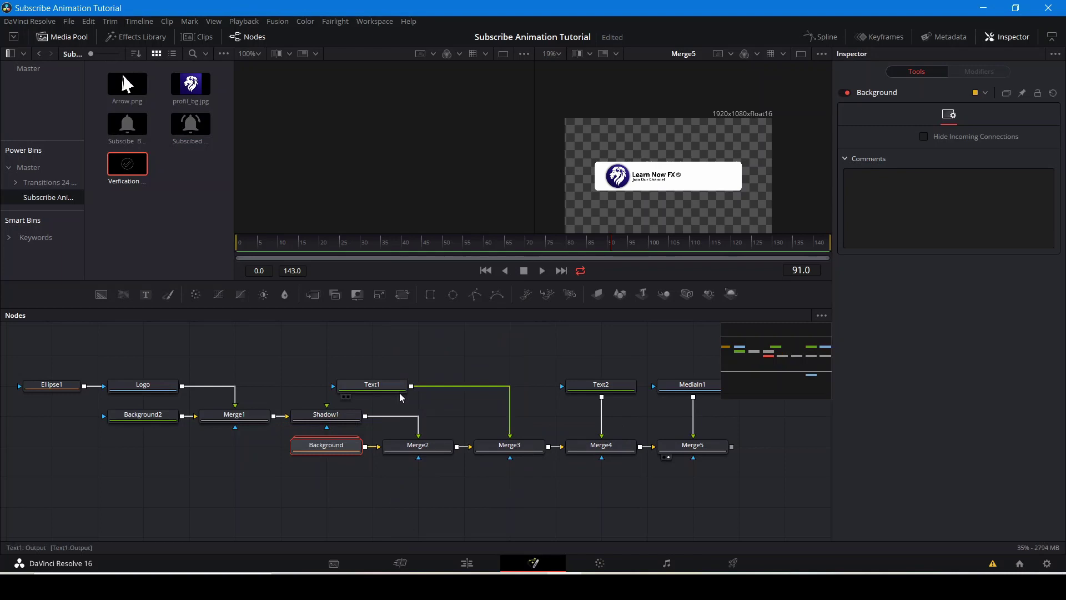
Shift the logo left through Merge1 to about Center X 0.40, nearer the white bar's left end.
click(158, 384)
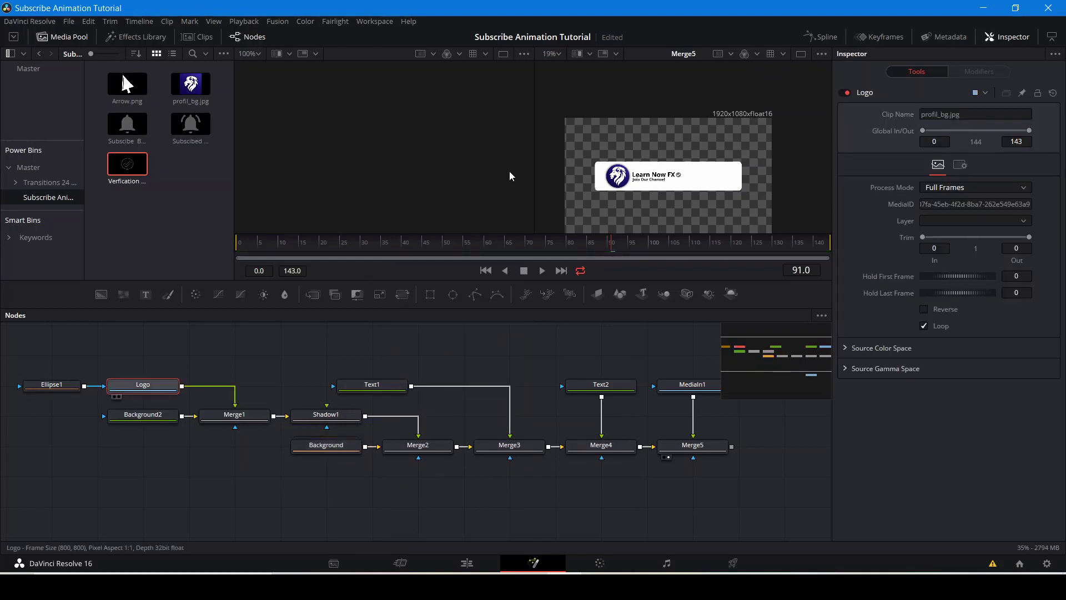
click(234, 415)
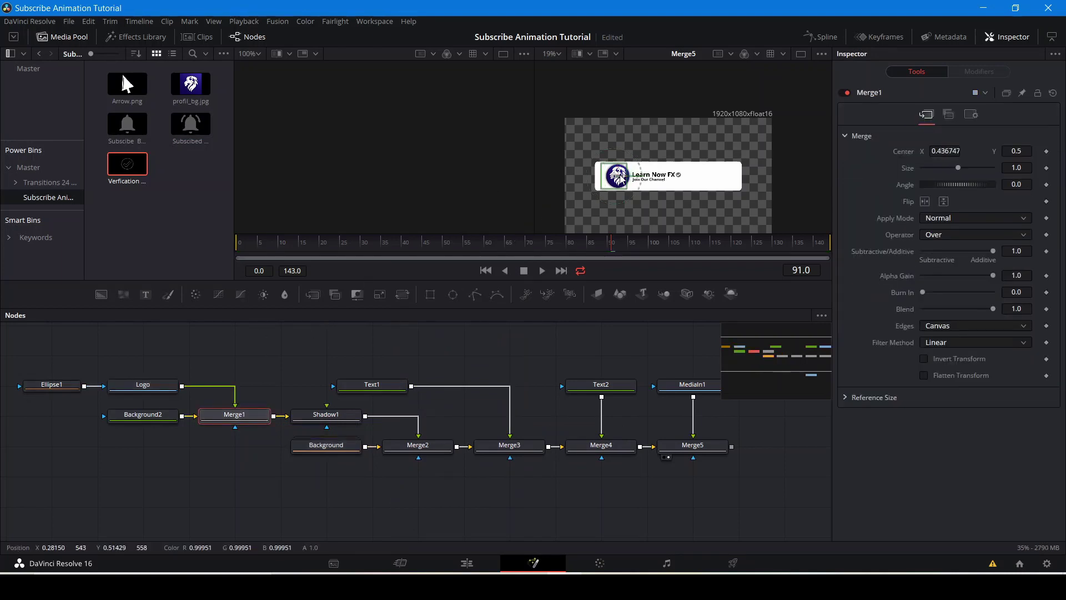
click(473, 350)
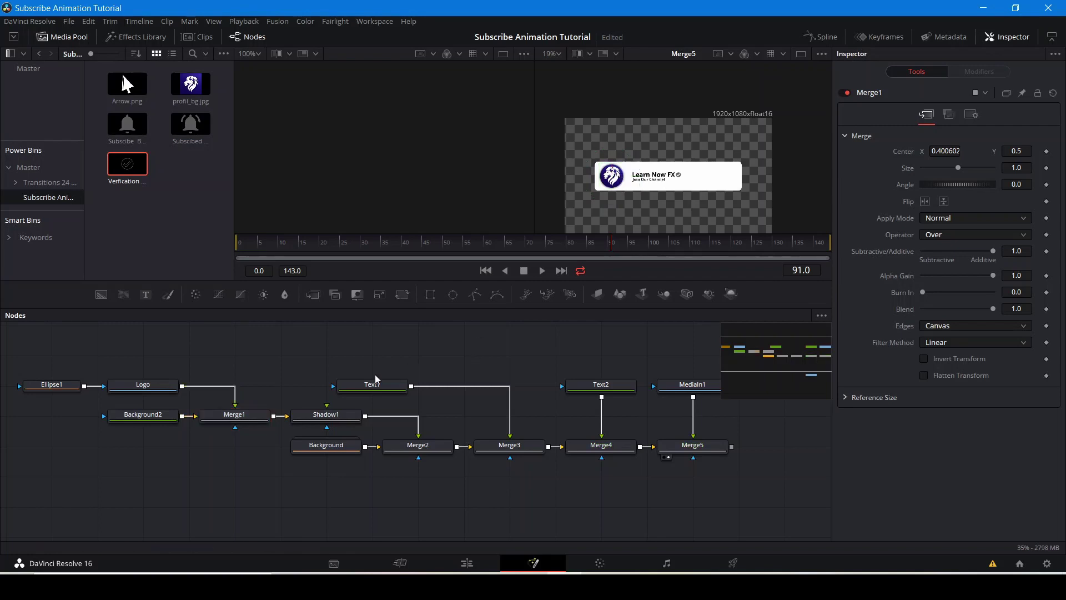
Move the "Learn Now FX" text left, closer to the logo.
click(664, 183)
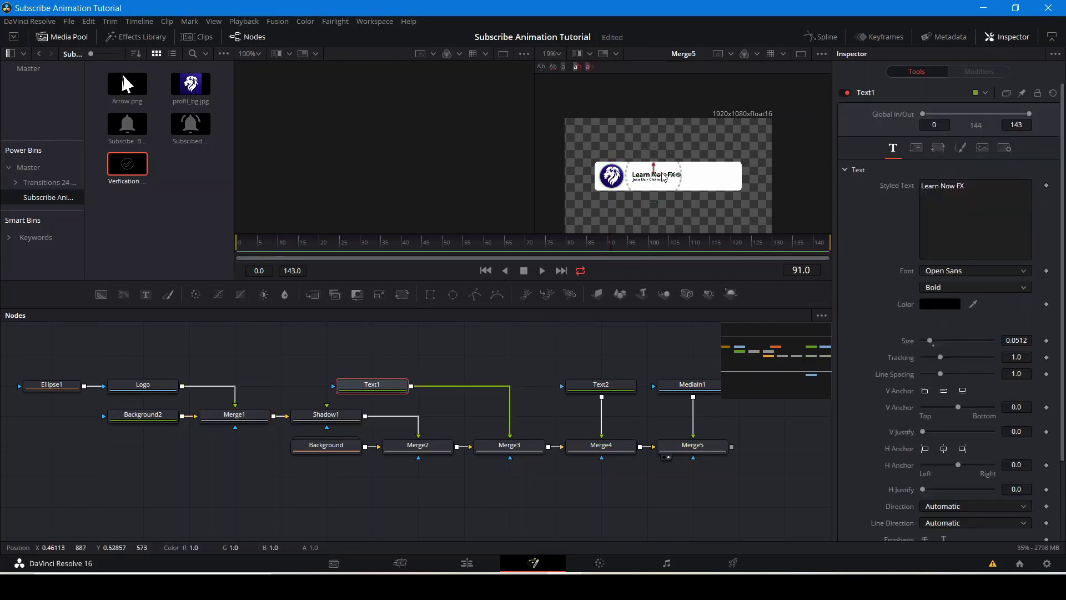
drag(667, 182, 662, 196)
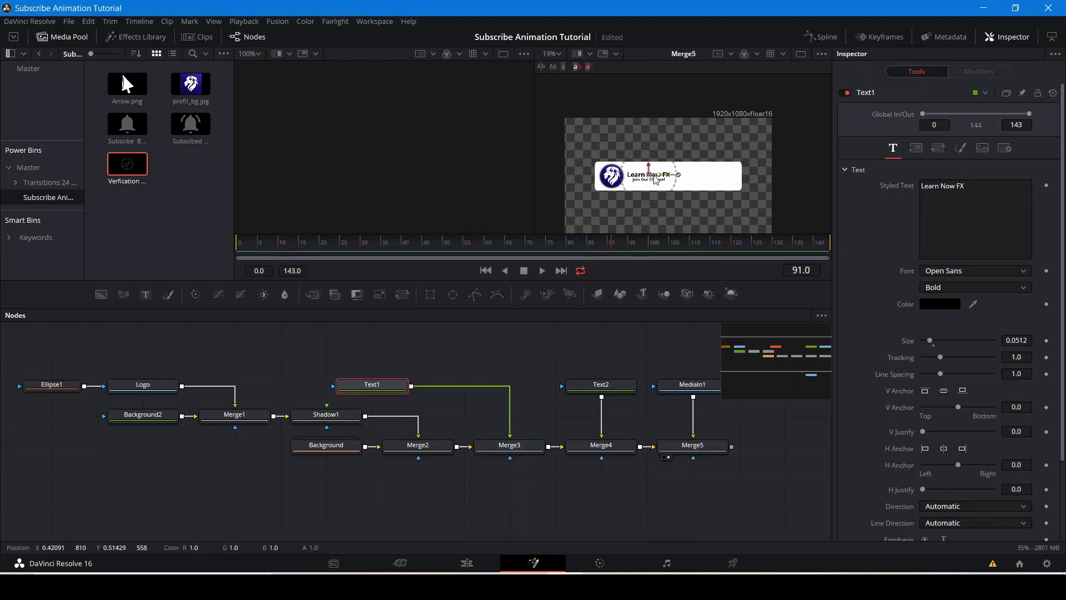
scroll(656, 179, up, 2)
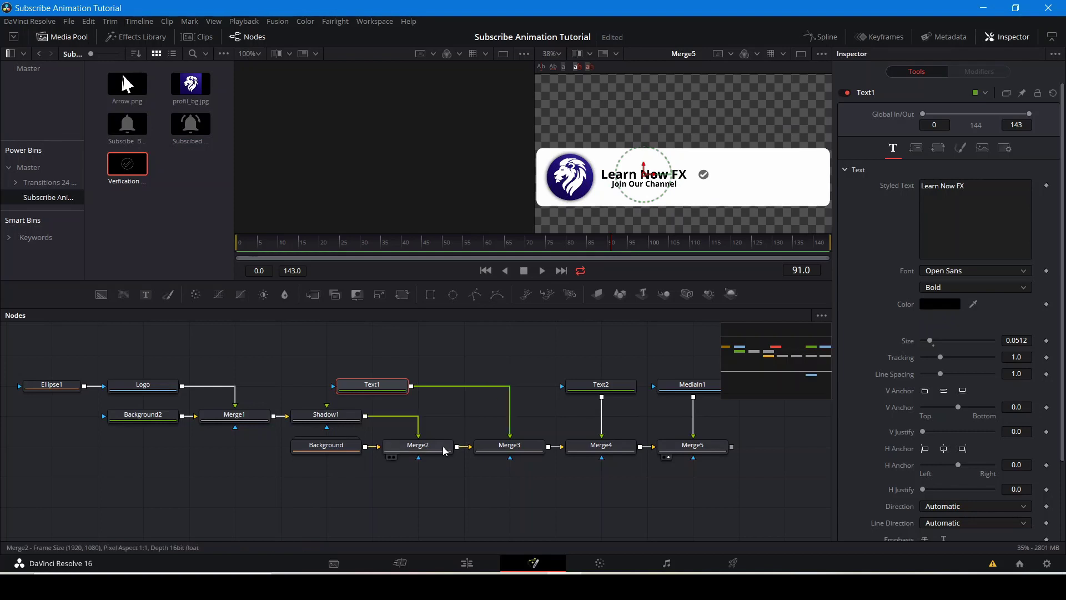
Move the "Join Our Channel" text left so its start lines up beneath "Learn Now FX".
click(662, 194)
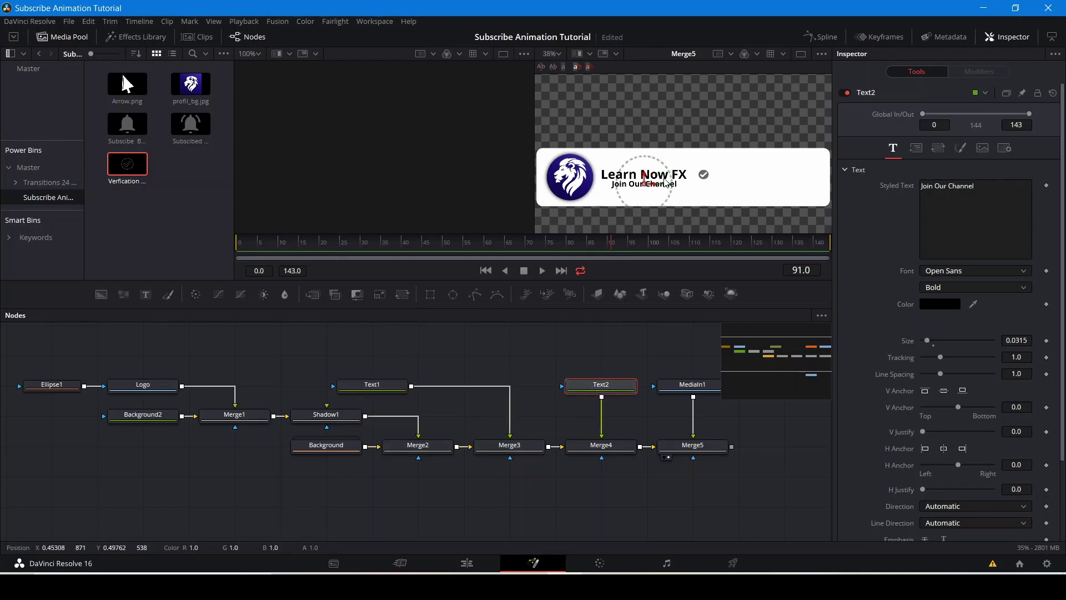
drag(656, 188, 646, 190)
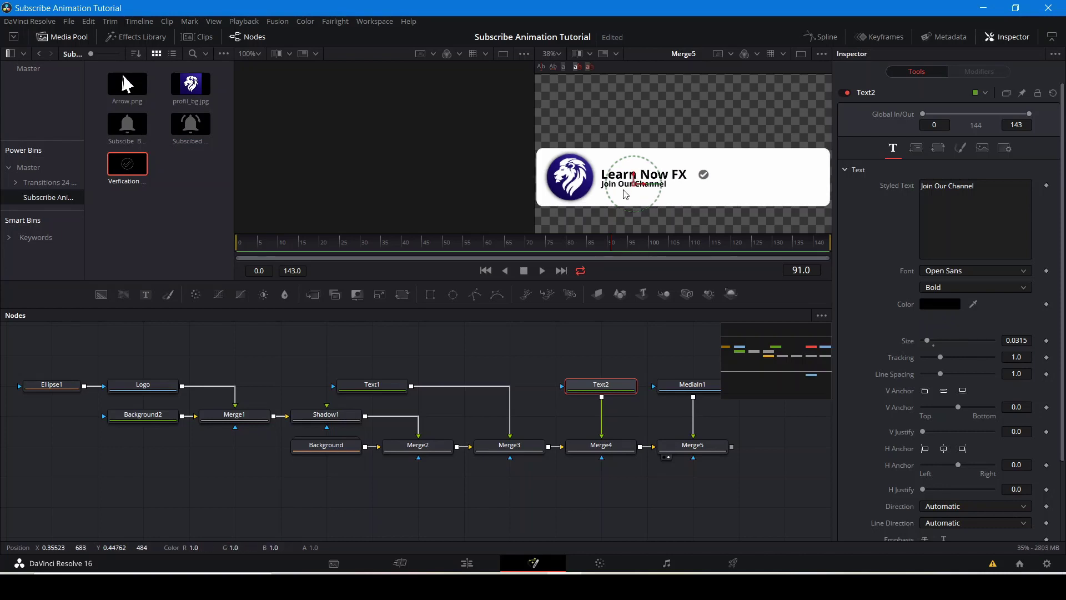
scroll(625, 191, up, 5)
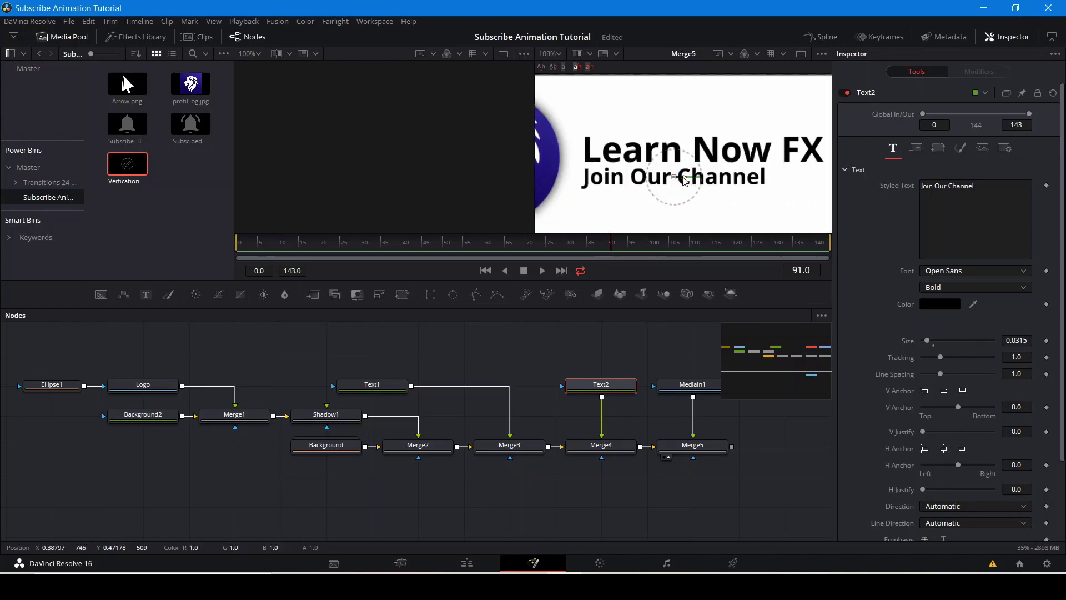
scroll(686, 182, down, 2)
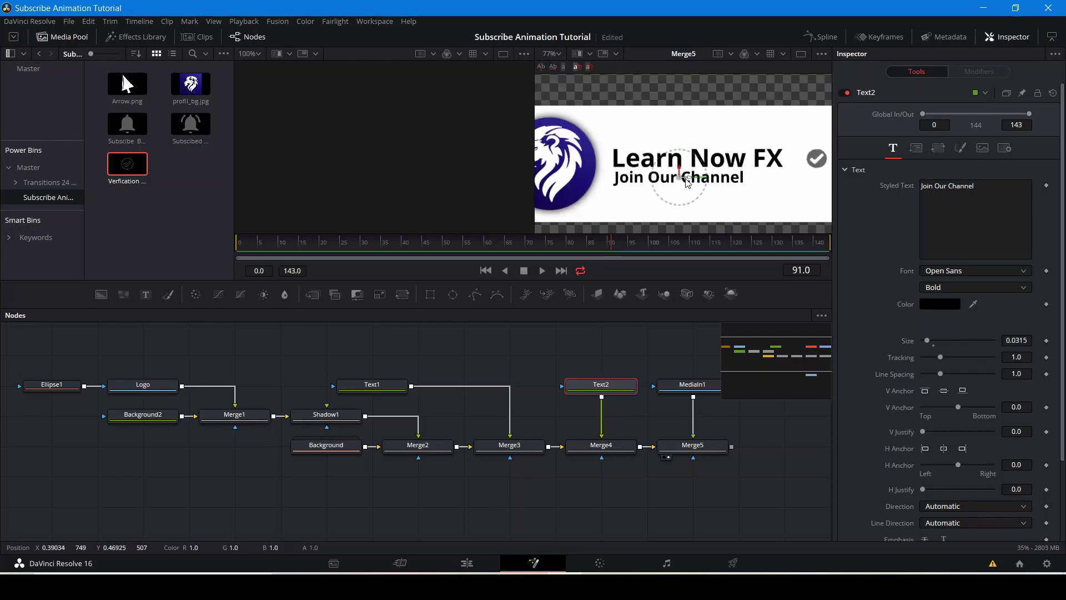
Reposition the verification sign through Merge5 to about X 0.526, Y 0.513, directly beside "Learn Now FX".
scroll(687, 182, down, 1)
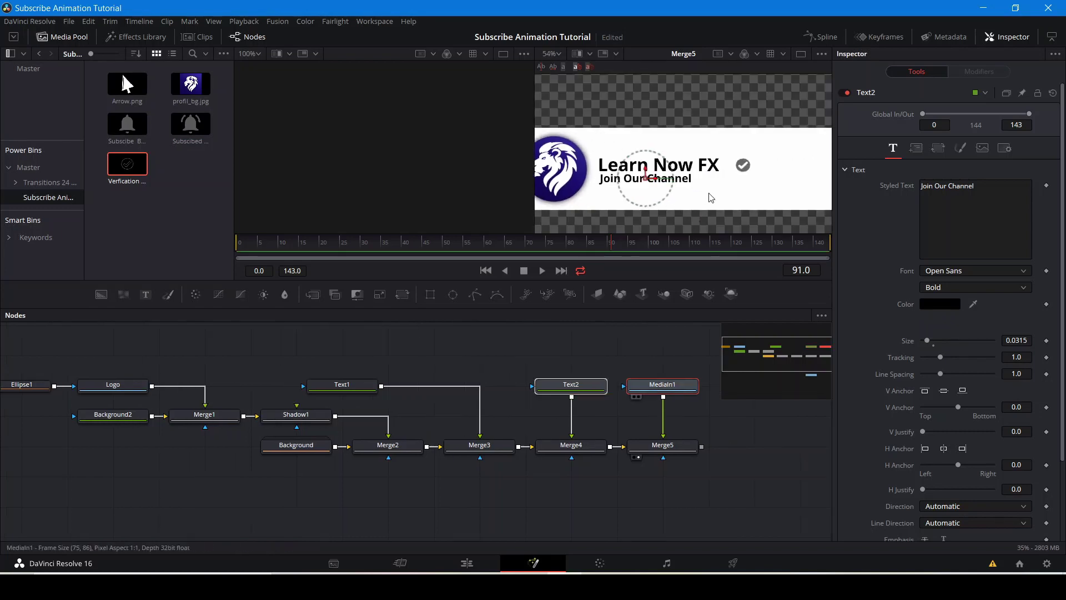
click(753, 177)
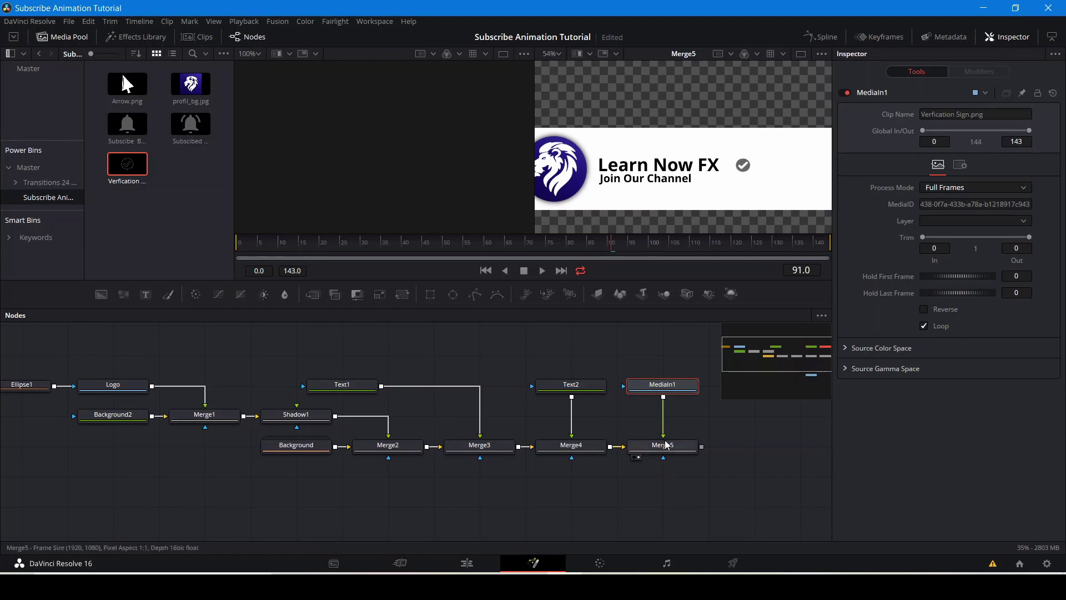
drag(753, 166, 741, 169)
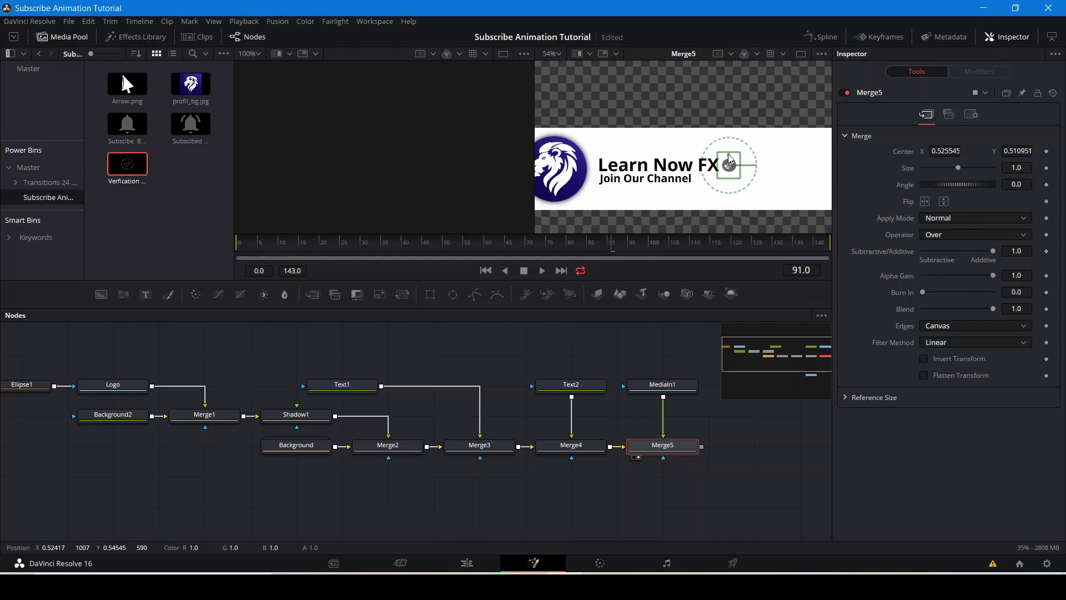
drag(728, 154, 728, 153)
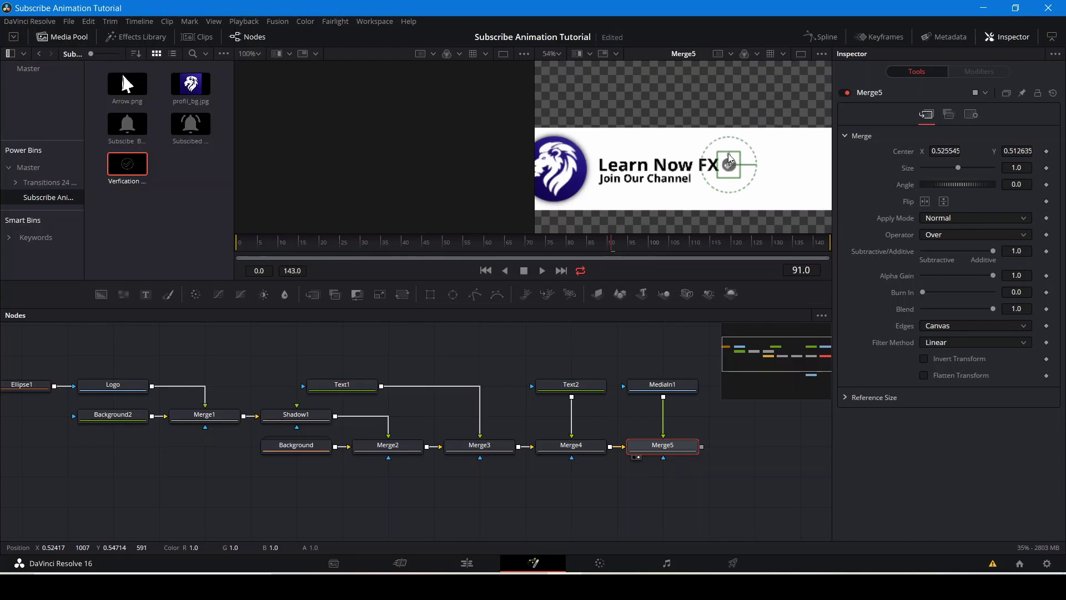
click(661, 356)
scroll(644, 160, down, 2)
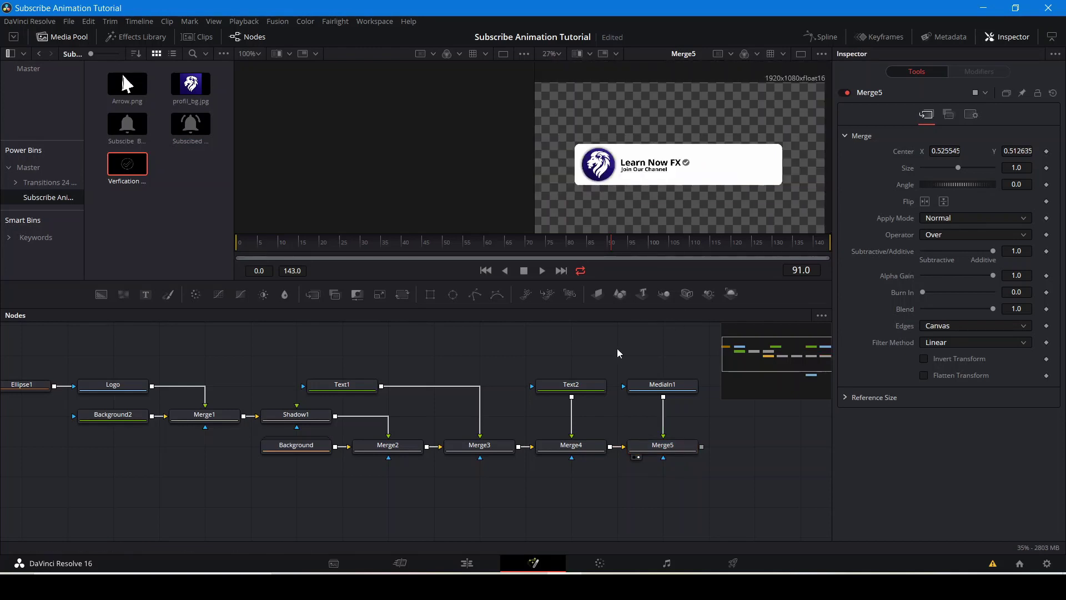
Add a red Background node below Merge4, mask it with a Rectangle node placed beside it, and show it in the viewer.
drag(617, 350, 451, 368)
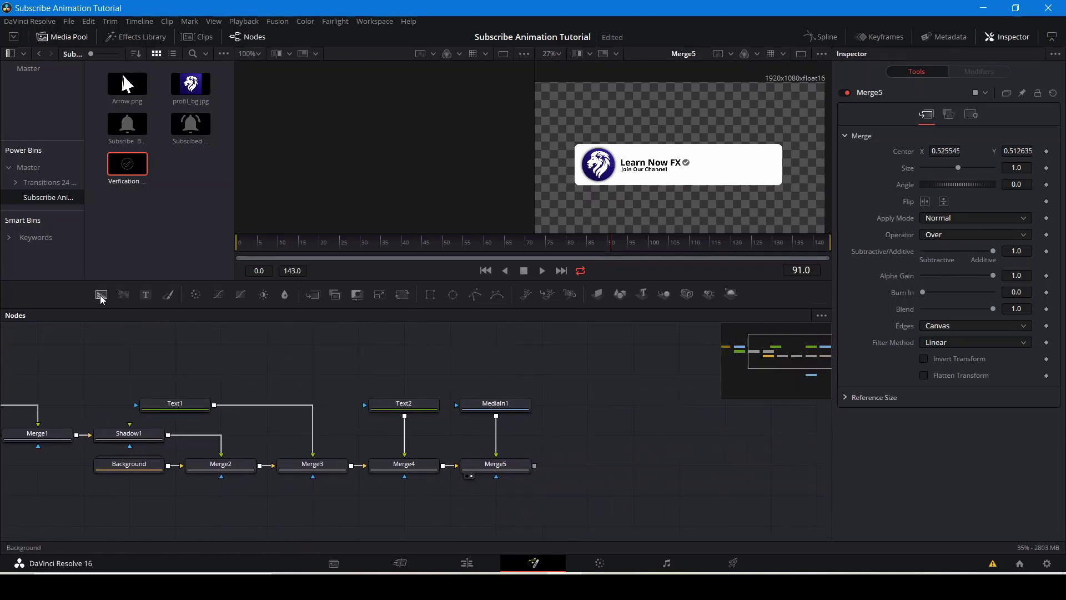
drag(106, 298, 426, 501)
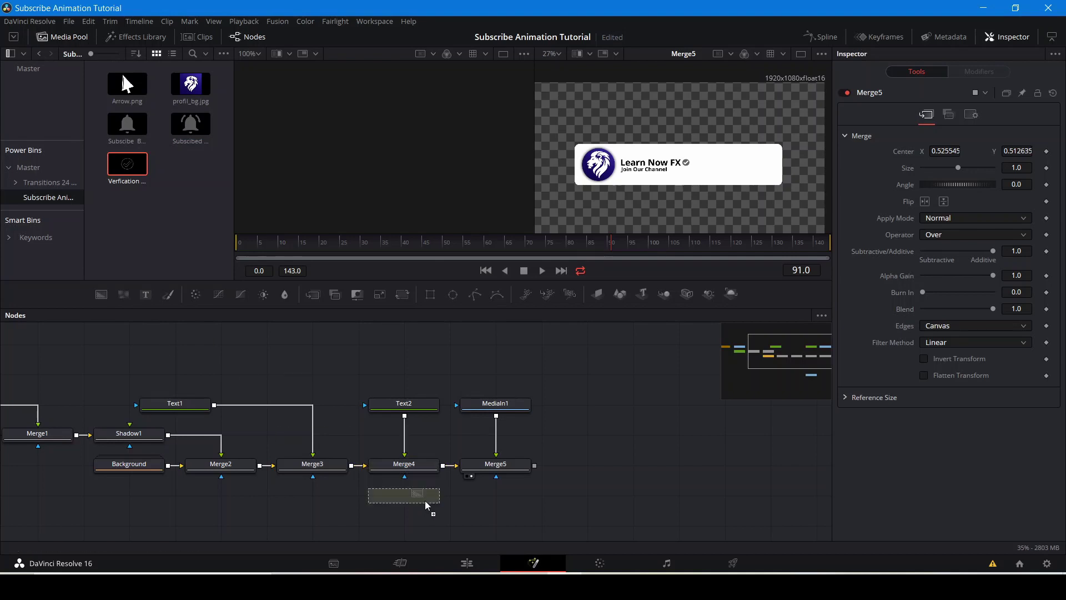
drag(472, 534, 475, 532)
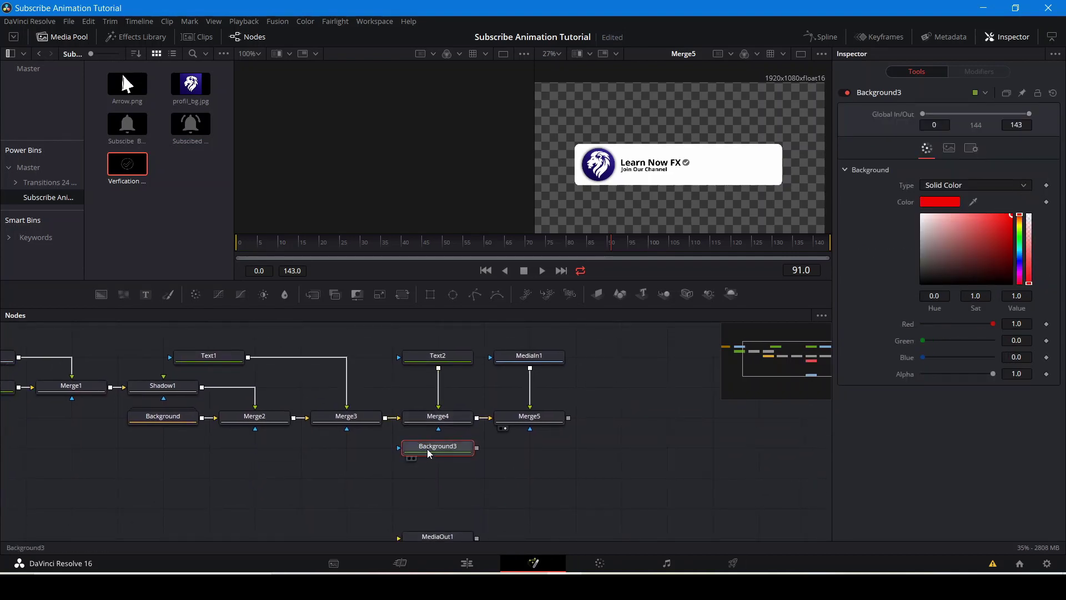
drag(427, 449, 427, 479)
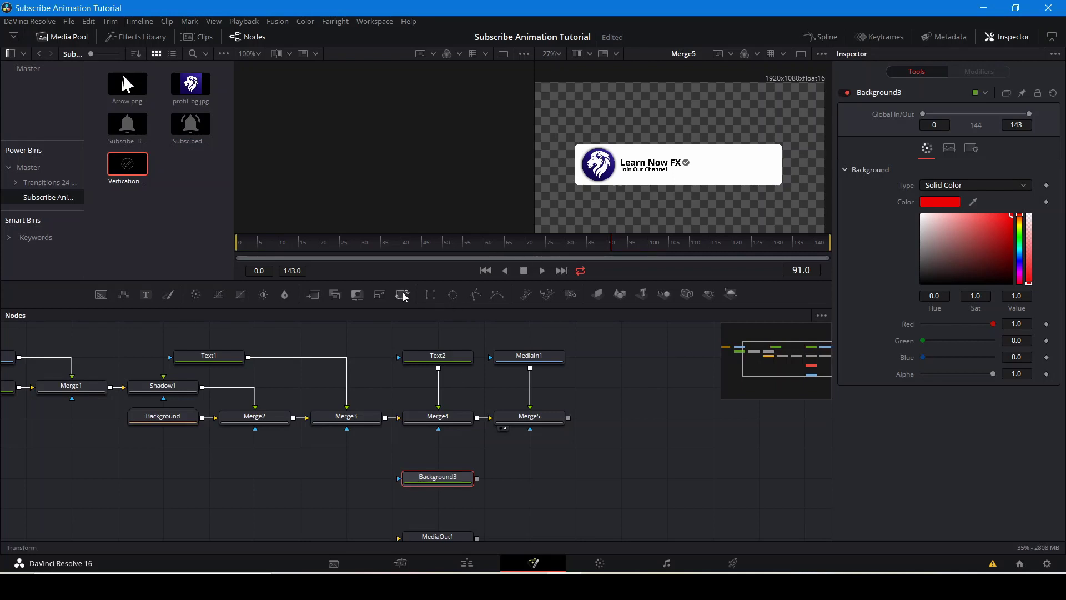
click(429, 296)
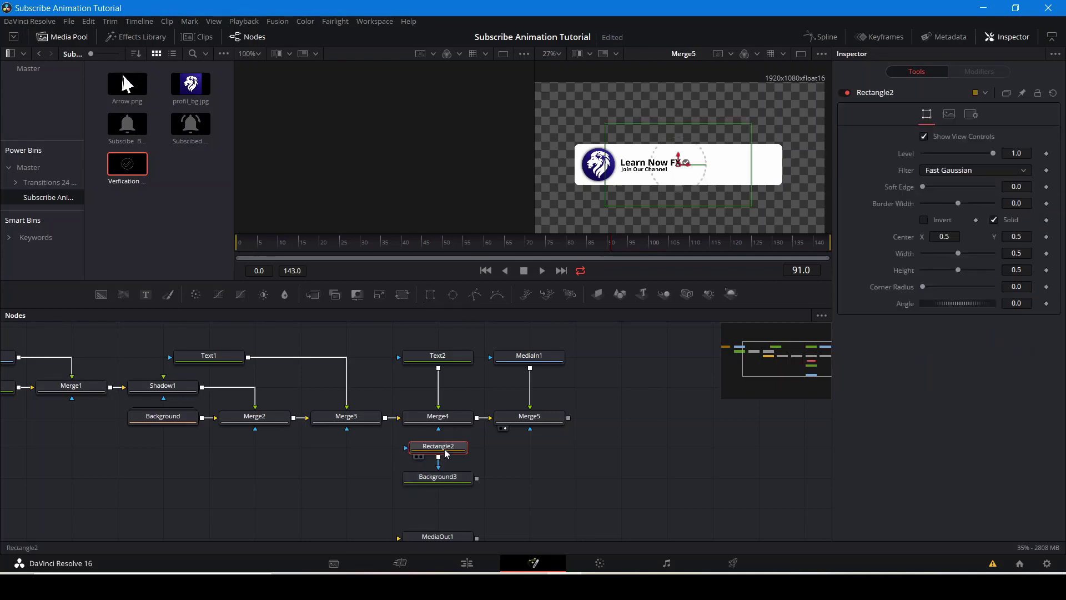
drag(441, 447, 372, 481)
click(413, 488)
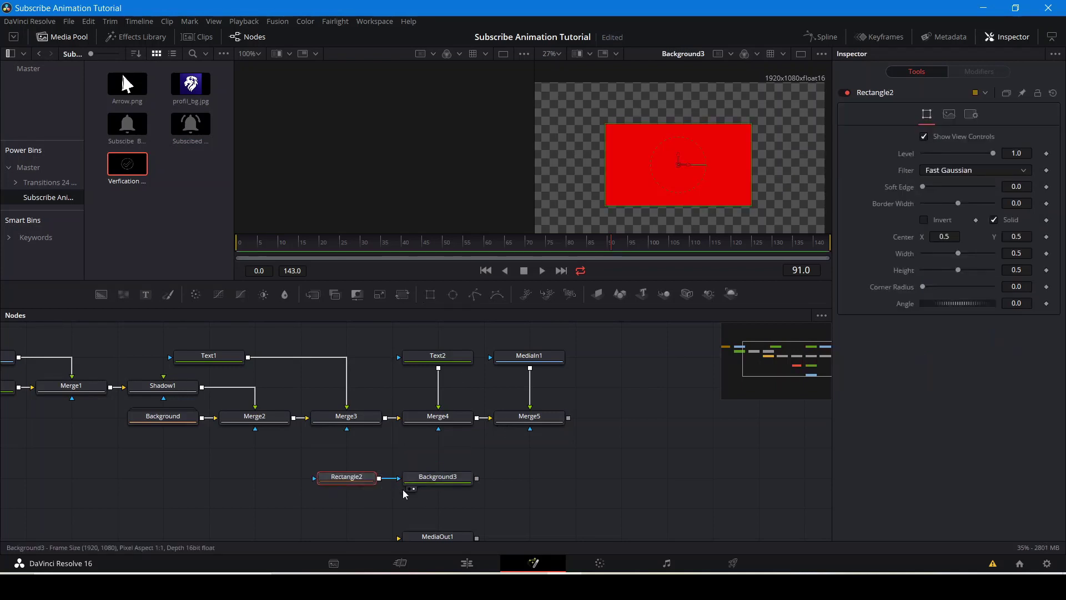
Shrink the red rectangle mask to a button shape about 0.23 wide and 0.10 high.
drag(632, 205, 637, 175)
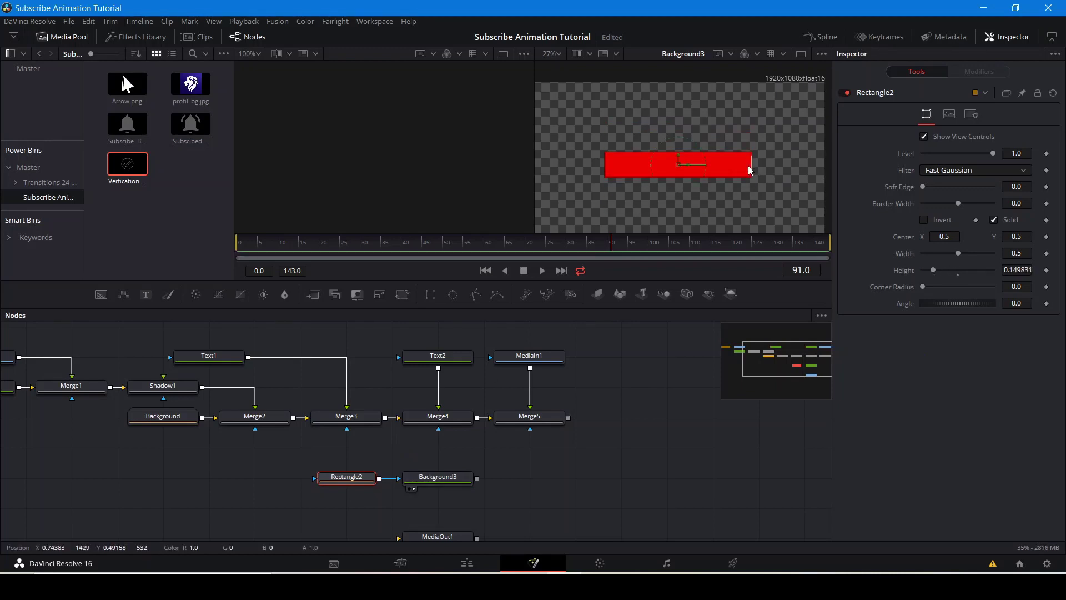
drag(751, 166, 725, 165)
scroll(675, 174, up, 1)
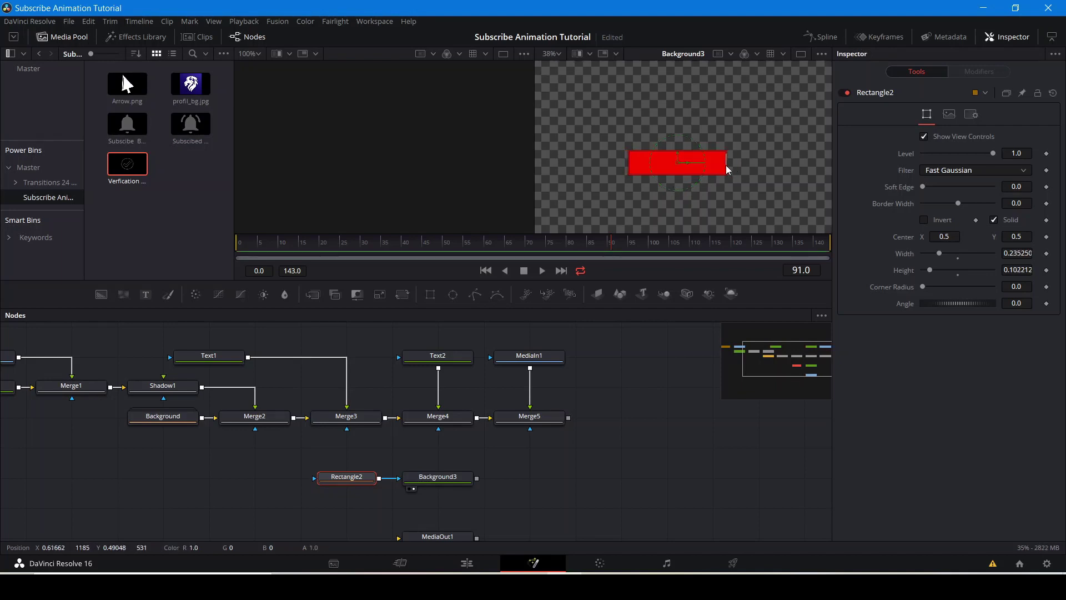
Round the corners of the red button rectangle with a corner radius of about 0.197.
drag(924, 289, 932, 288)
click(643, 421)
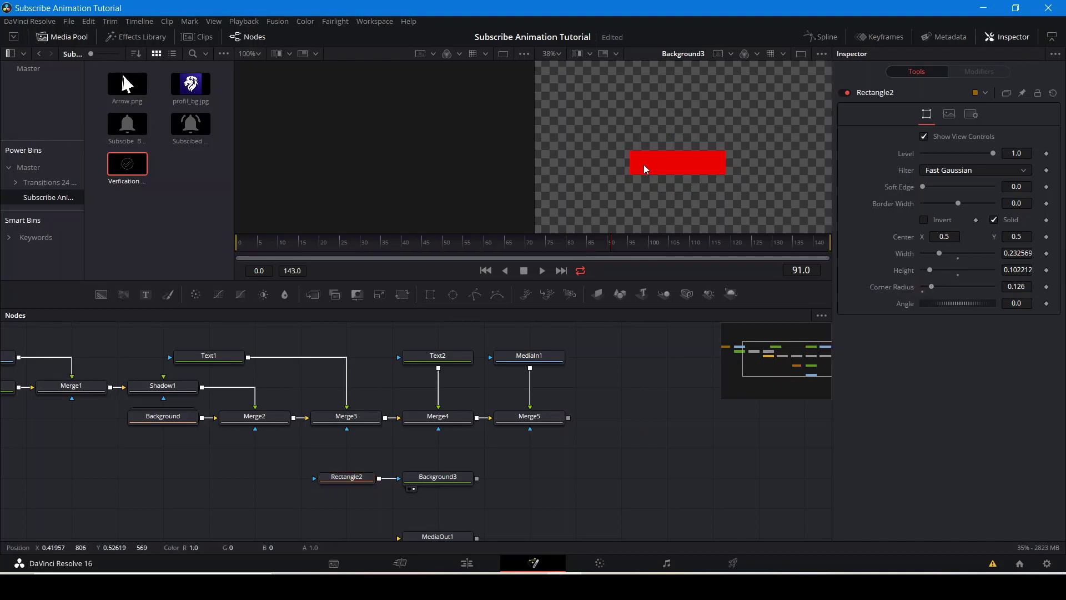
scroll(644, 164, up, 6)
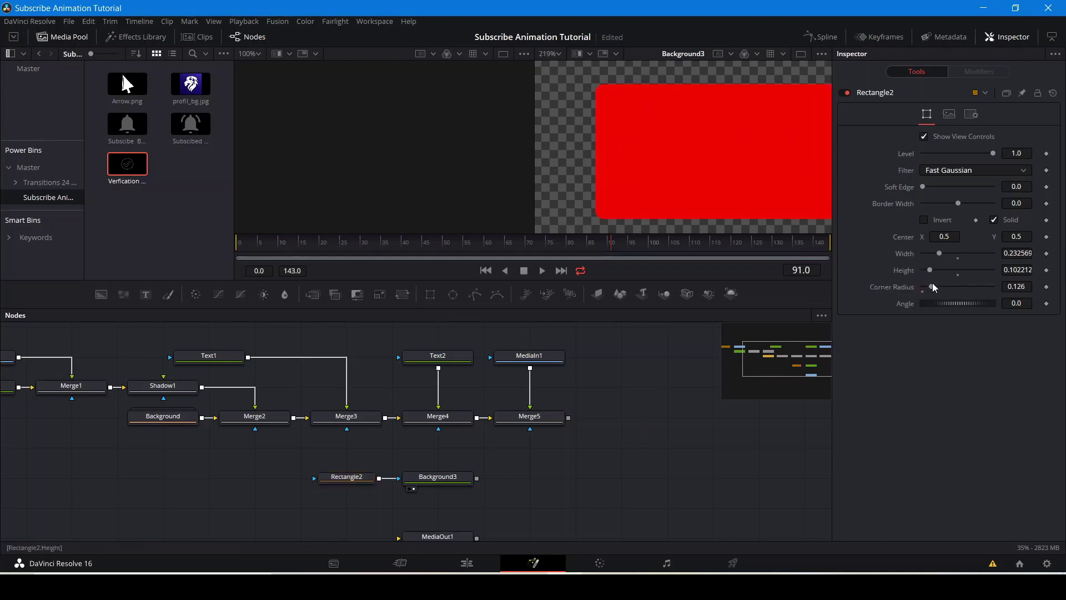
mouse_move(944, 286)
mouse_down()
mouse_move(1034, 301)
mouse_move(935, 302)
mouse_up()
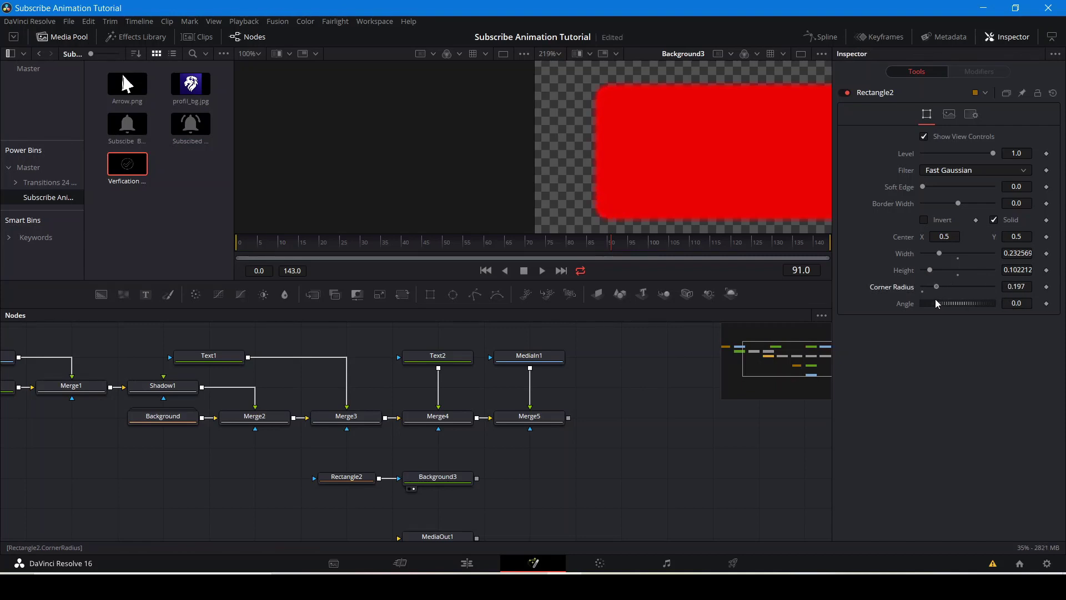
scroll(615, 172, down, 5)
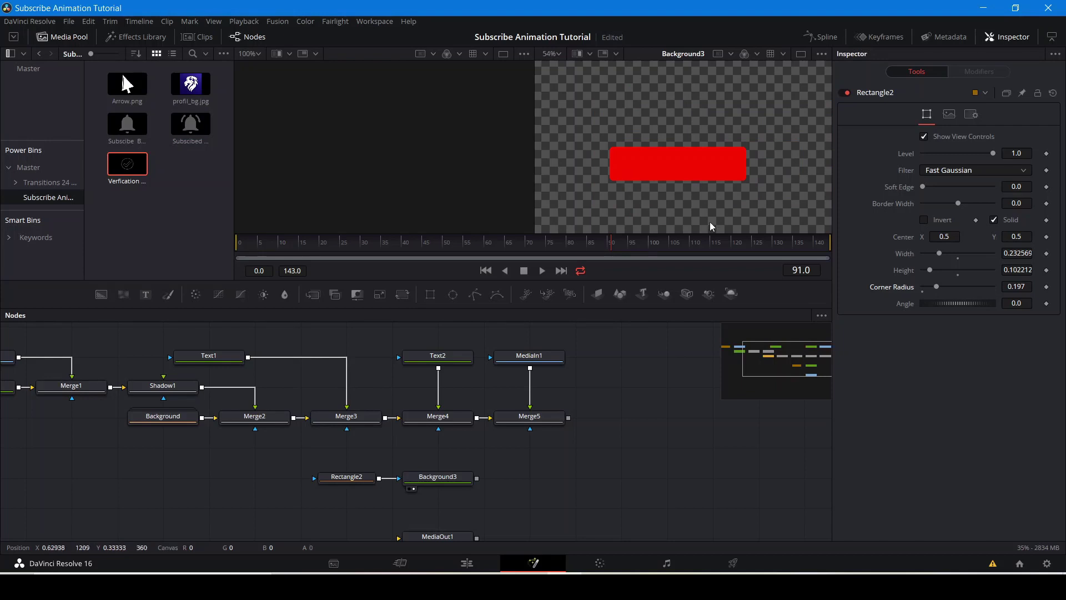
Shift the Rectangle2 and Background3 nodes down and add a Text node above them.
drag(420, 452, 424, 417)
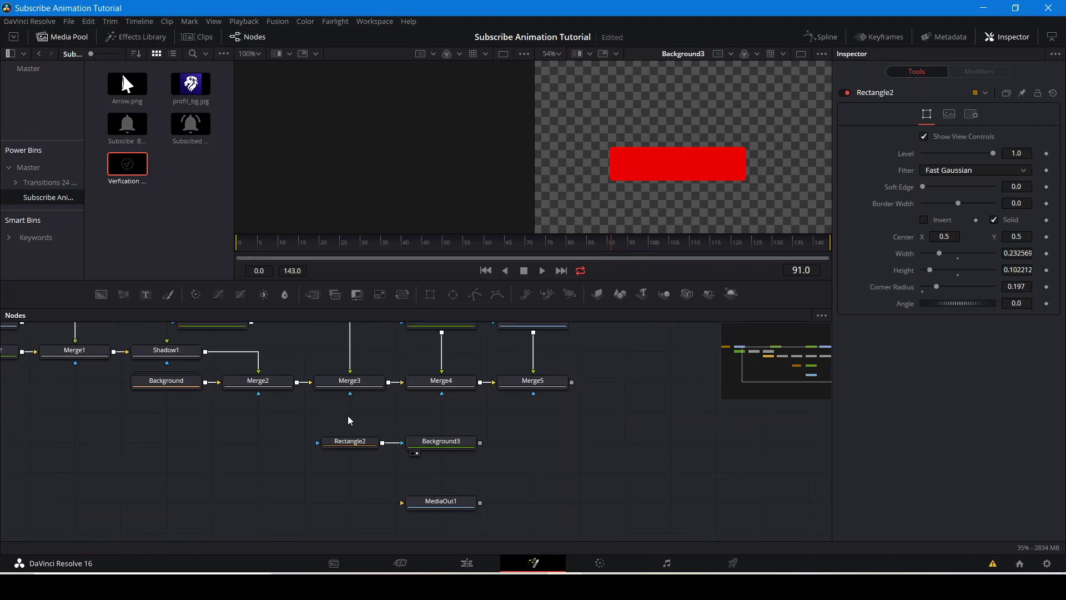
drag(347, 421, 459, 474)
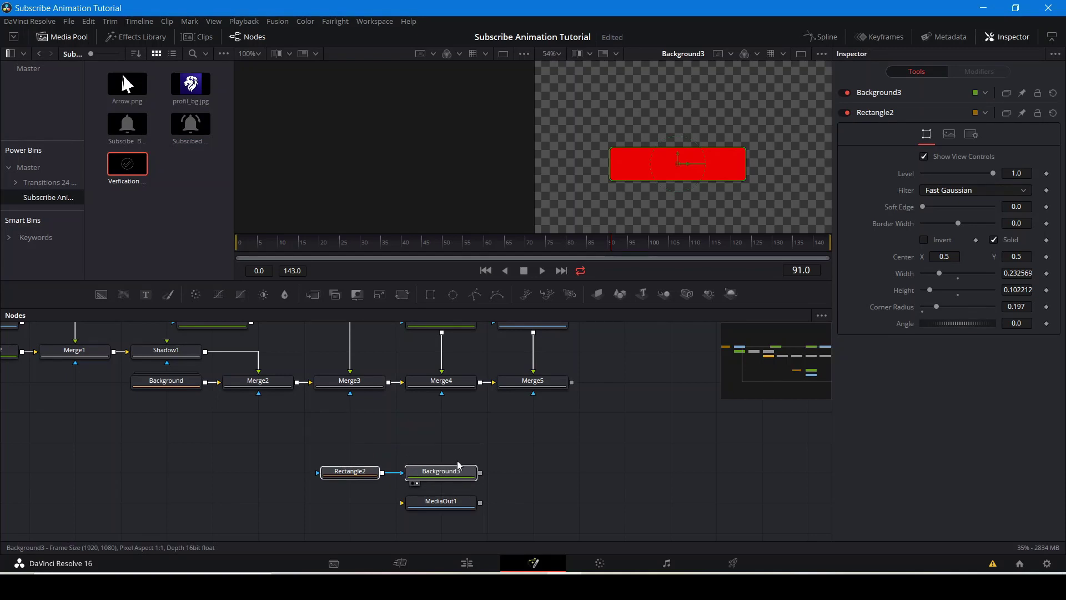
click(387, 422)
drag(145, 295, 348, 457)
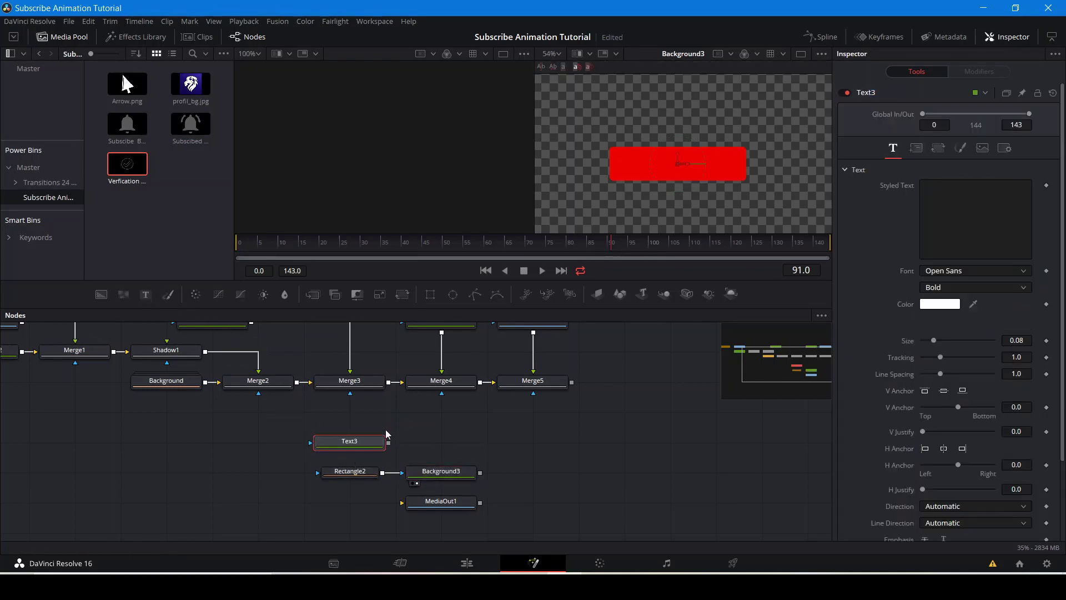
Enter SUBSCRIBE as the text of Text3 and set its font to QuickType II.
click(937, 186)
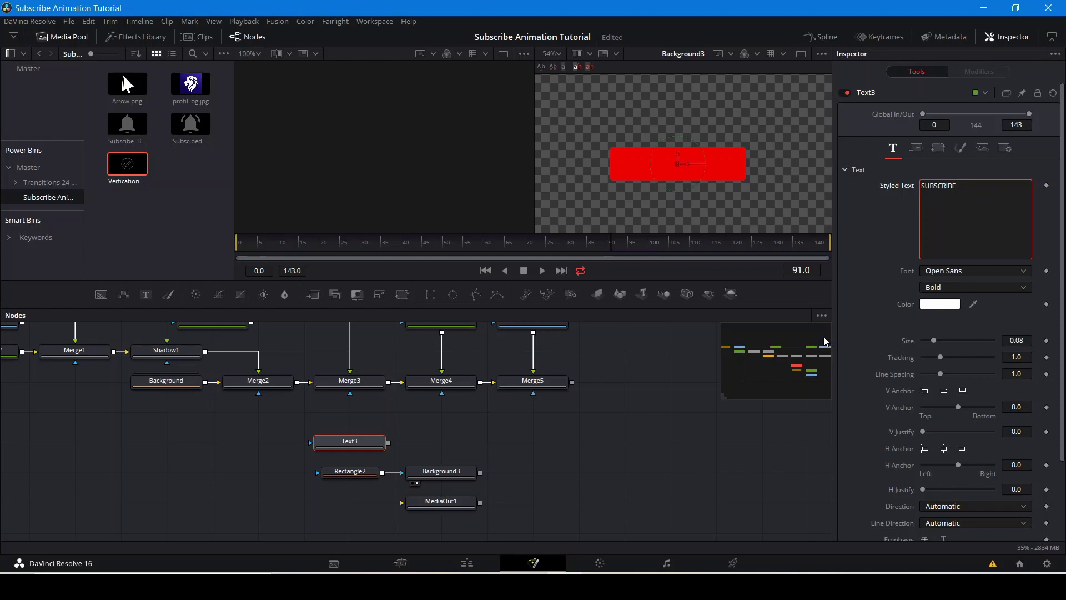
click(966, 273)
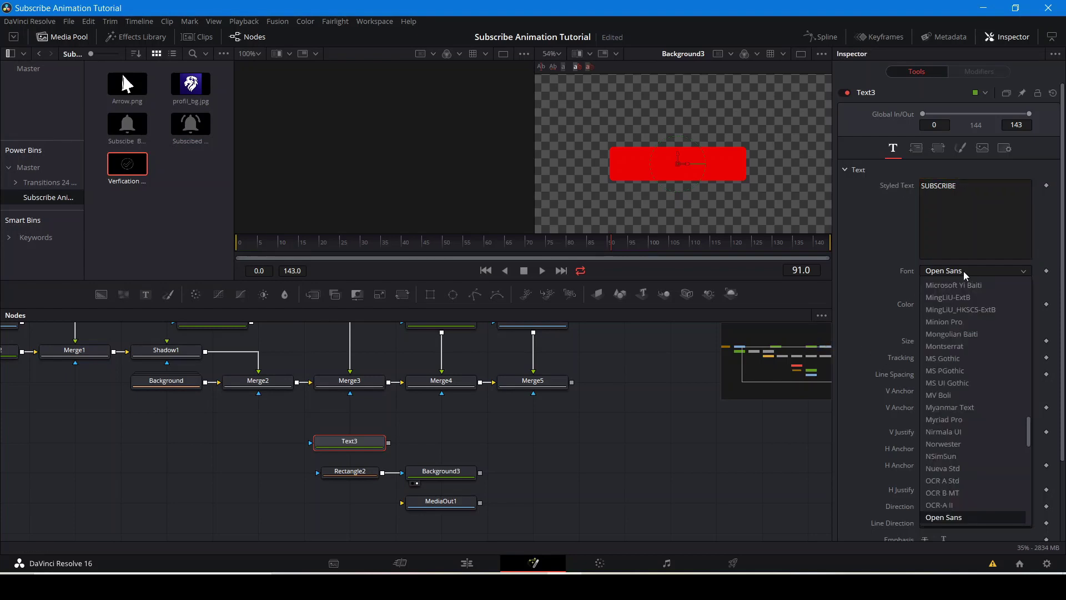
scroll(957, 429, down, 10)
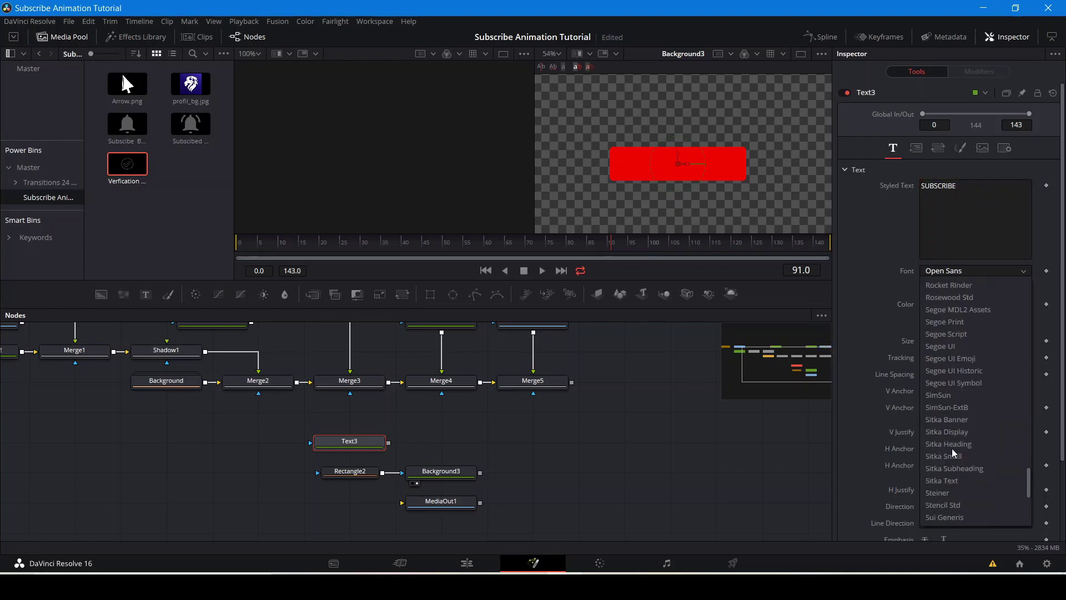
scroll(940, 439, down, 3)
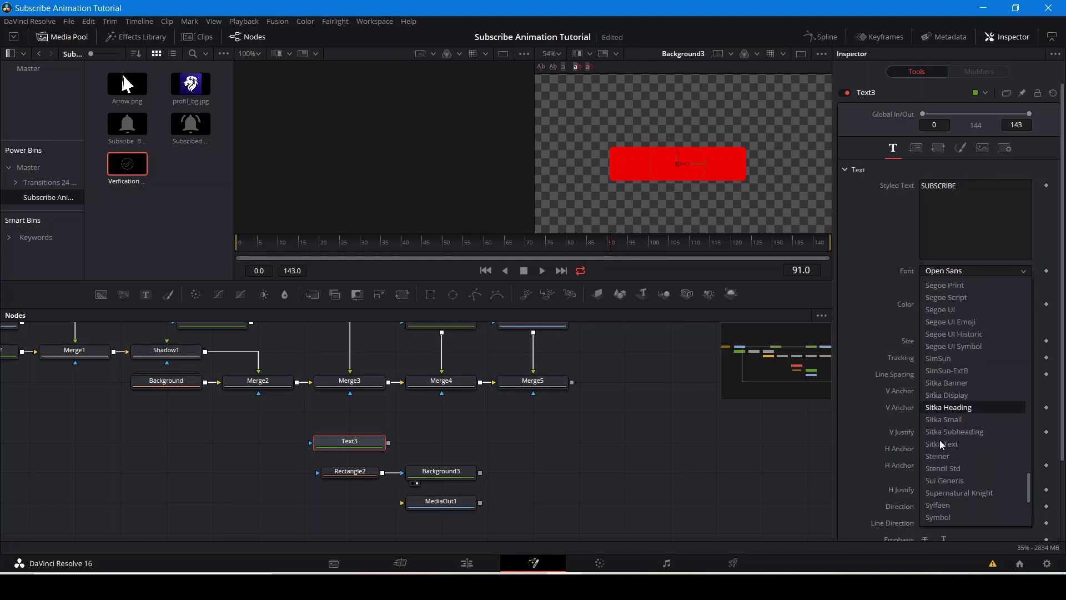
scroll(950, 300, up, 3)
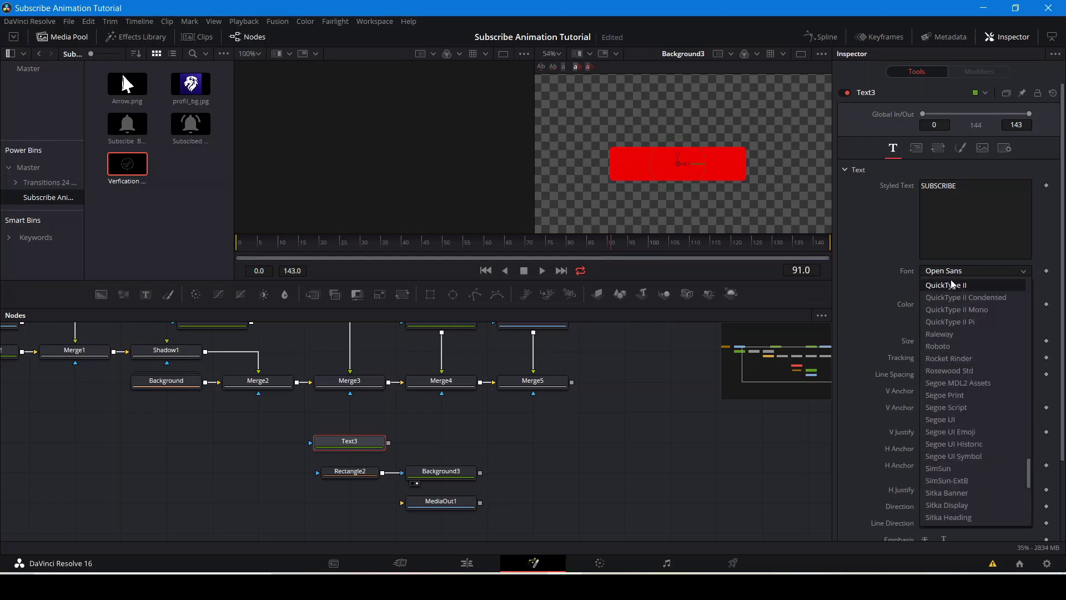
click(951, 285)
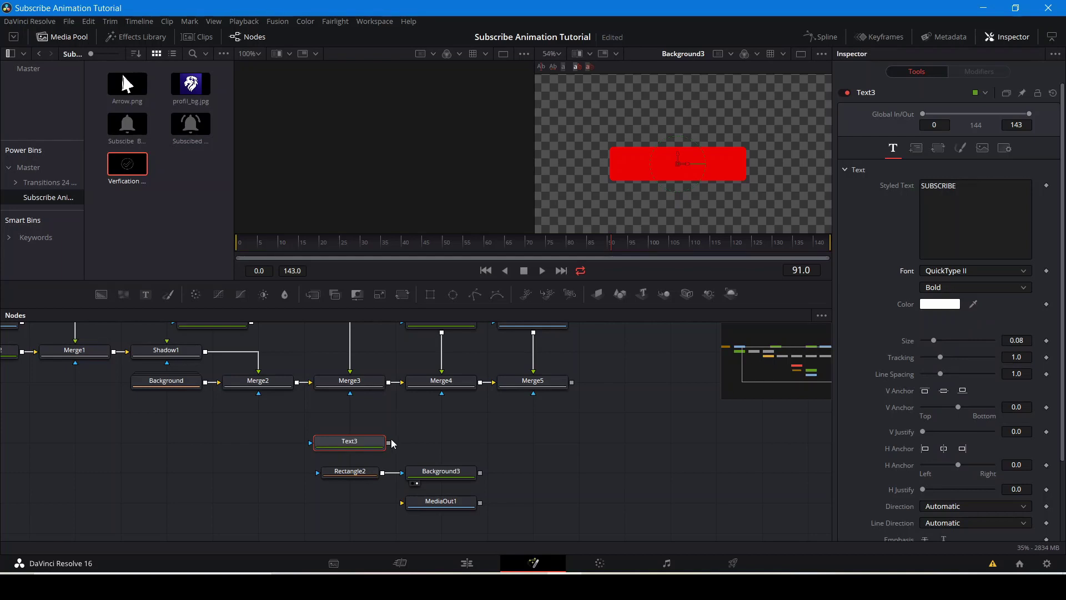
Merge the SUBSCRIBE text over the red button and reduce the text size to about 0.033 so it fits inside.
drag(381, 442, 486, 474)
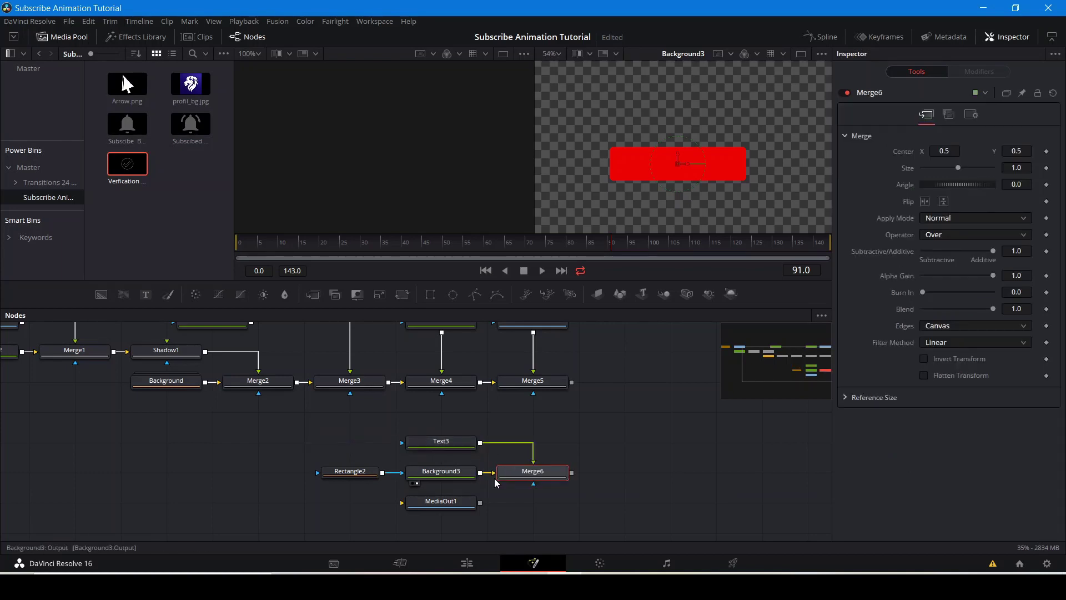
click(507, 483)
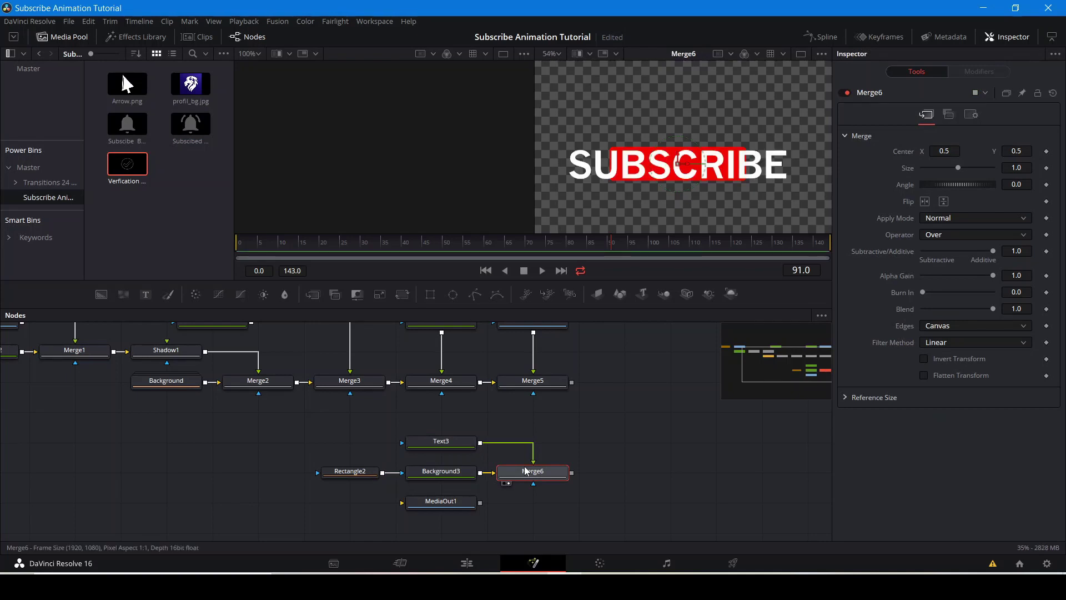
click(461, 443)
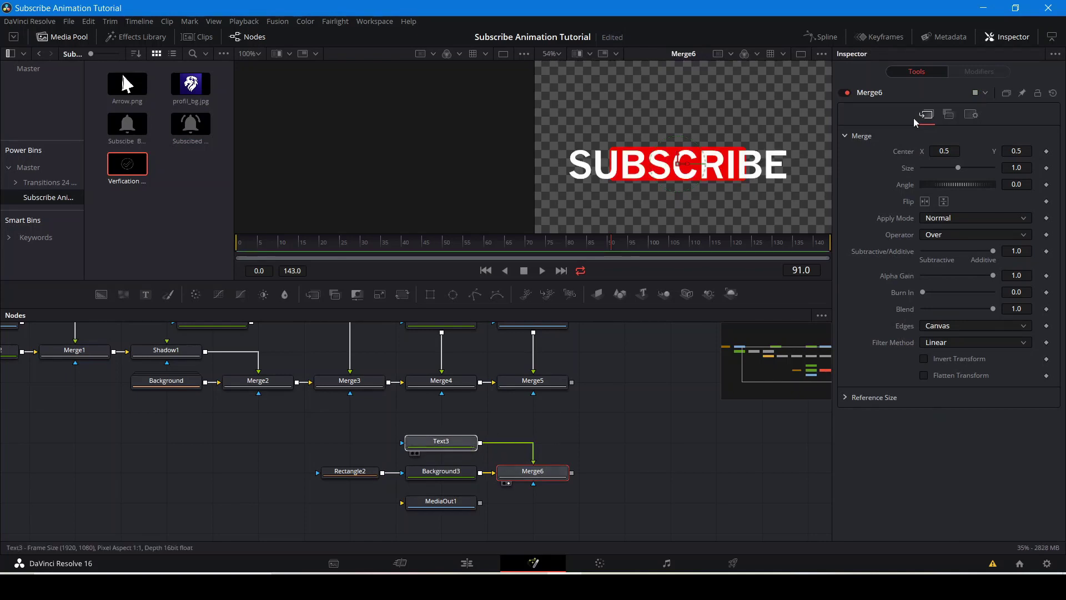
drag(933, 338, 925, 340)
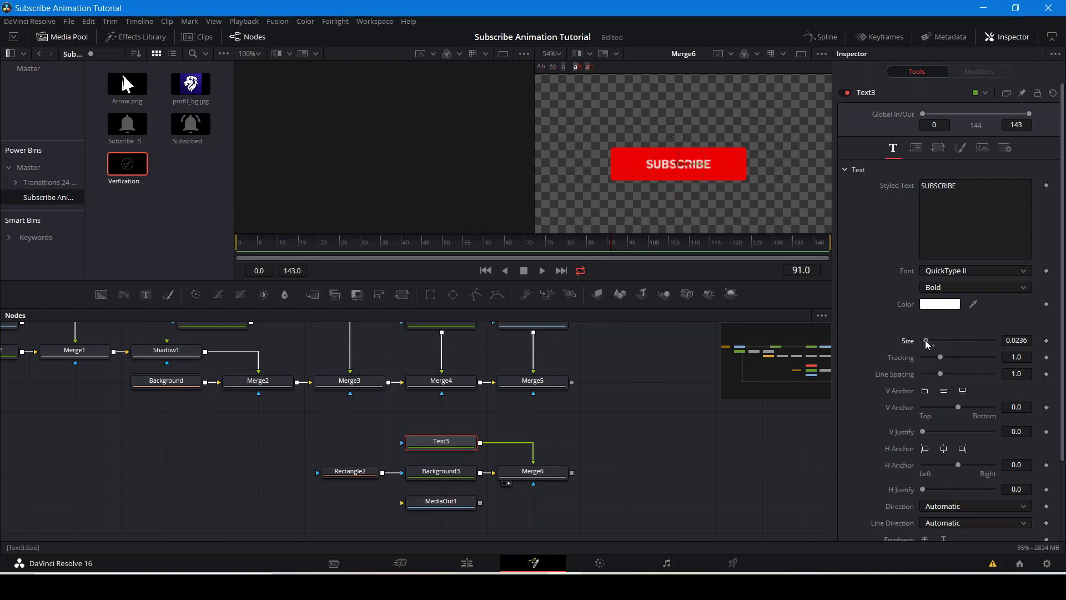
scroll(679, 171, up, 4)
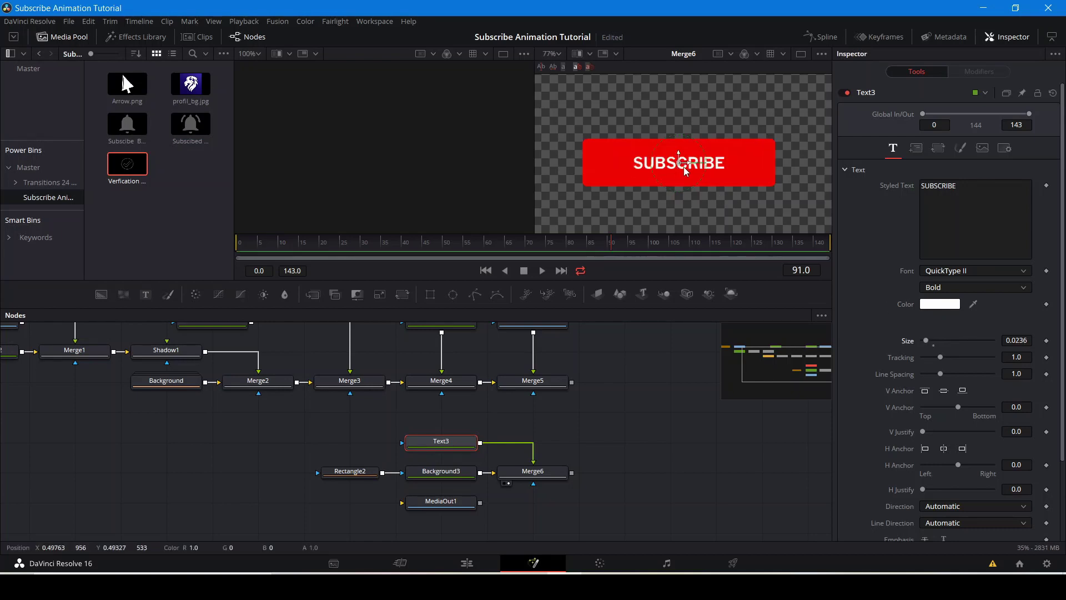
drag(927, 340, 941, 345)
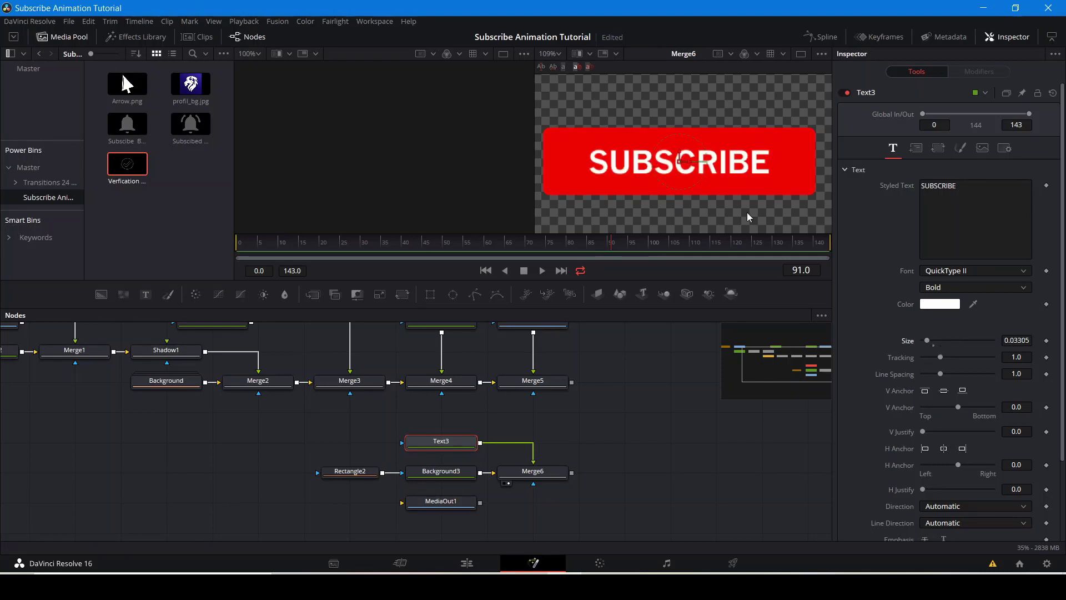
scroll(676, 174, down, 4)
click(631, 425)
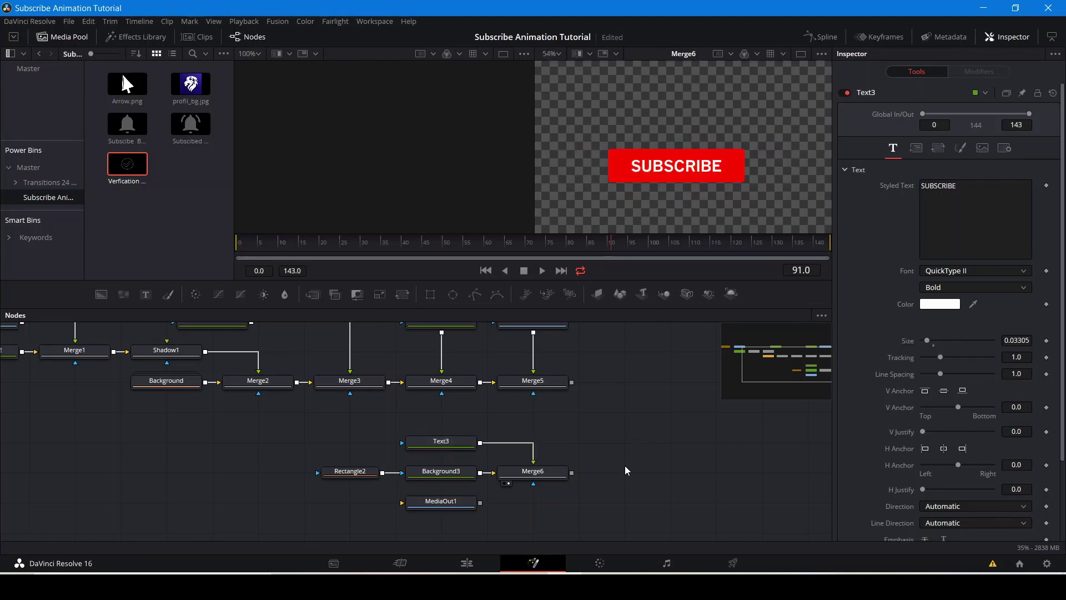
Move MediaOut1 away from the button nodes and group Text3, Rectangle2, Background3 and Merge6.
drag(318, 471, 337, 401)
drag(462, 432, 188, 432)
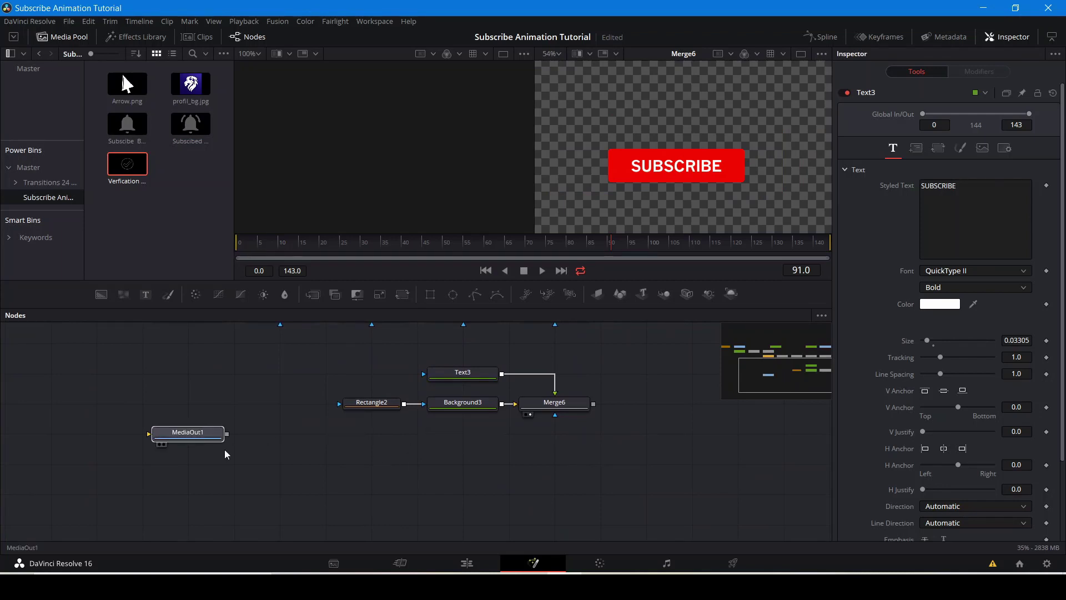
drag(355, 345, 571, 416)
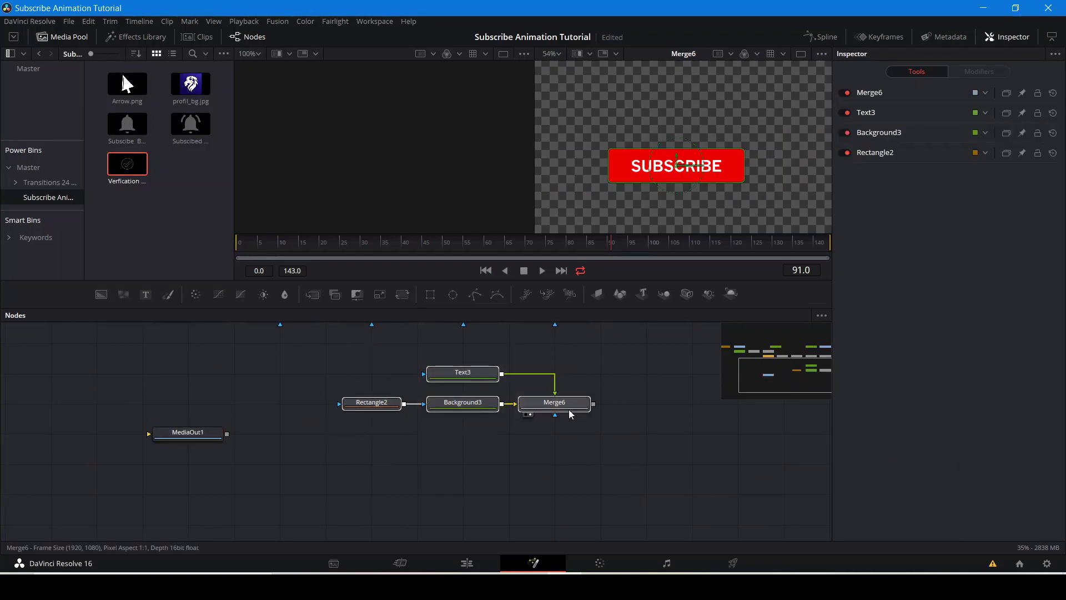
right_click(569, 408)
click(584, 314)
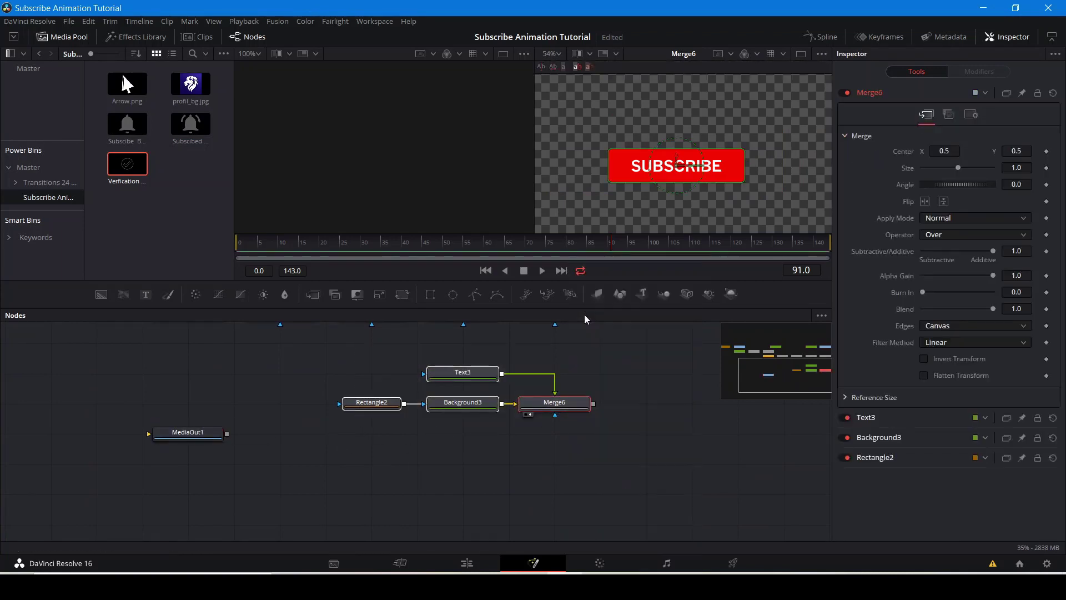
right_click(548, 405)
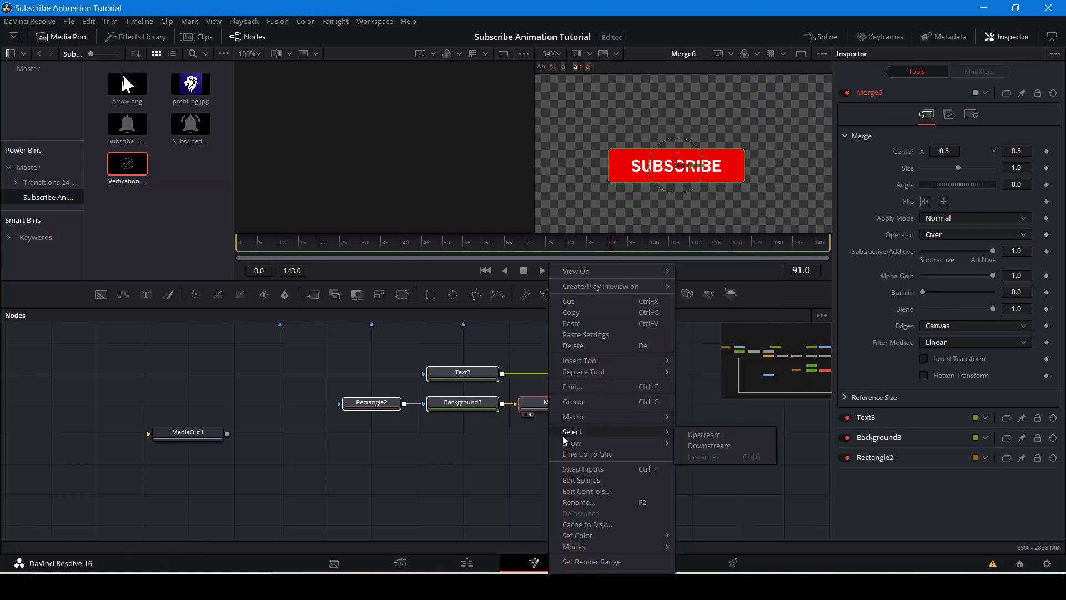
click(584, 406)
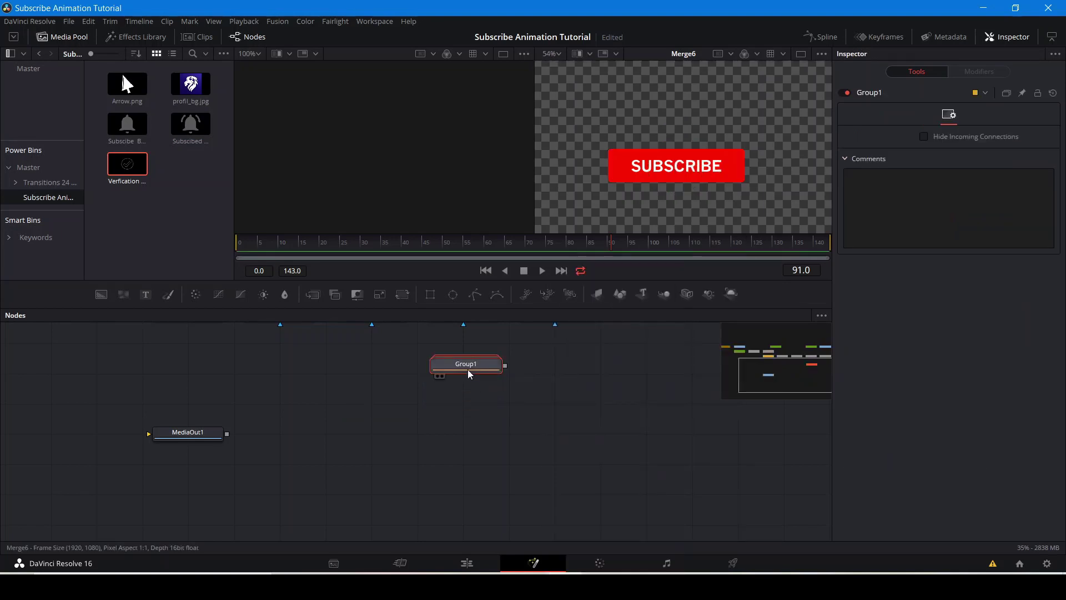
Open the name of the Group1 node for editing.
right_click(468, 368)
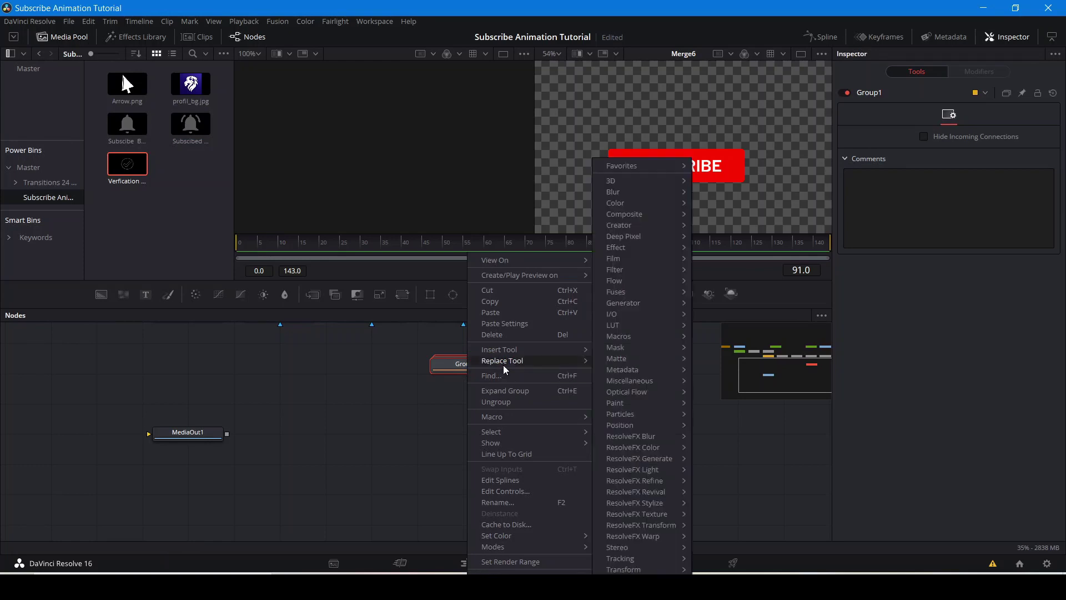
click(505, 502)
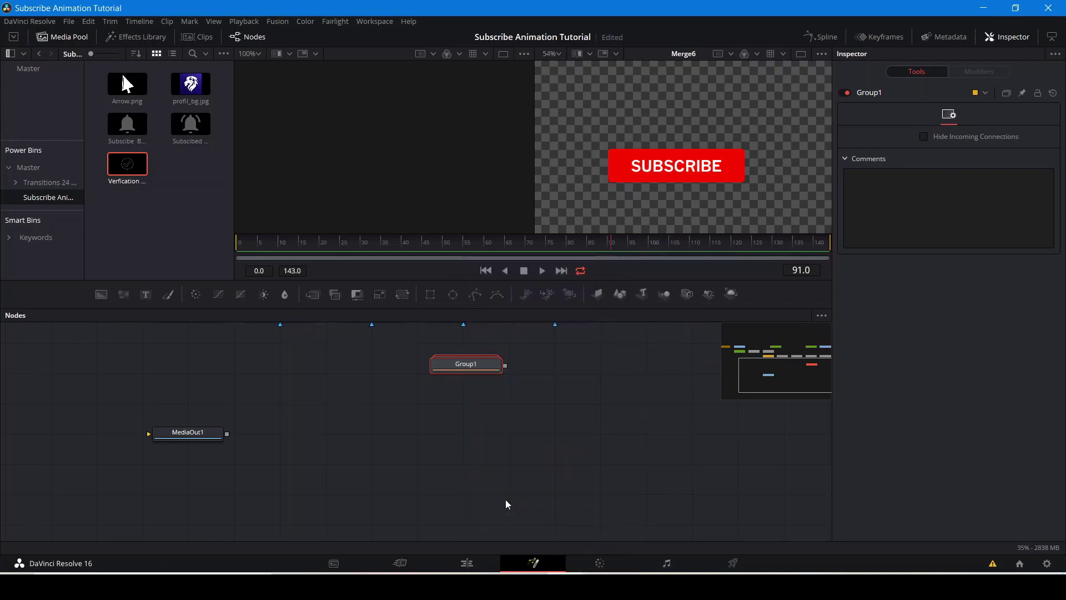
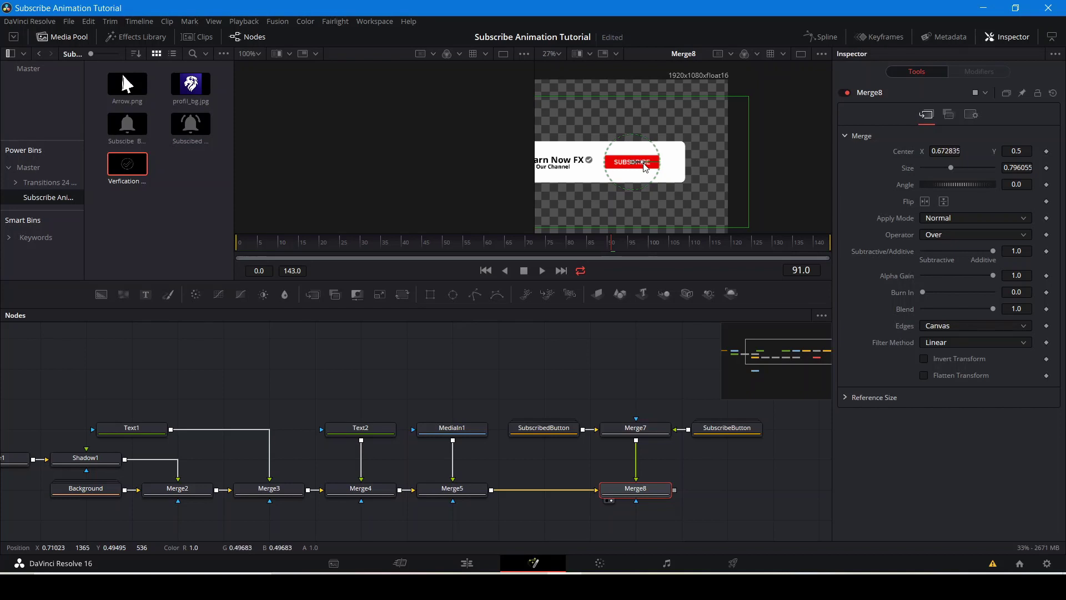
Add the Subscibe Bell.png and Subscibed Bell.png images as two nodes beside the SubscribeButton node.
click(612, 195)
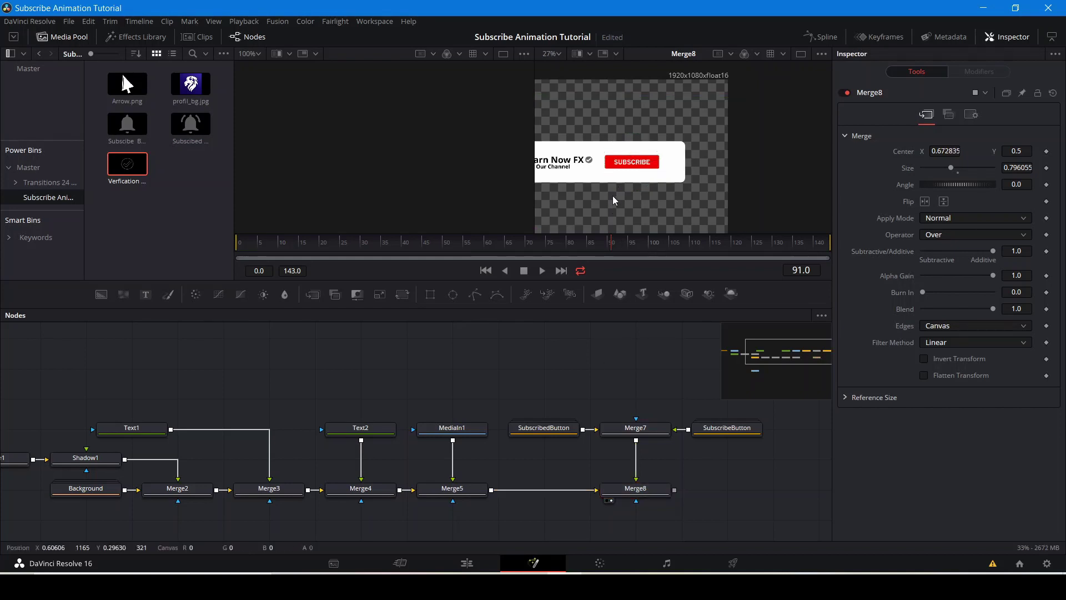
scroll(612, 196, down, 3)
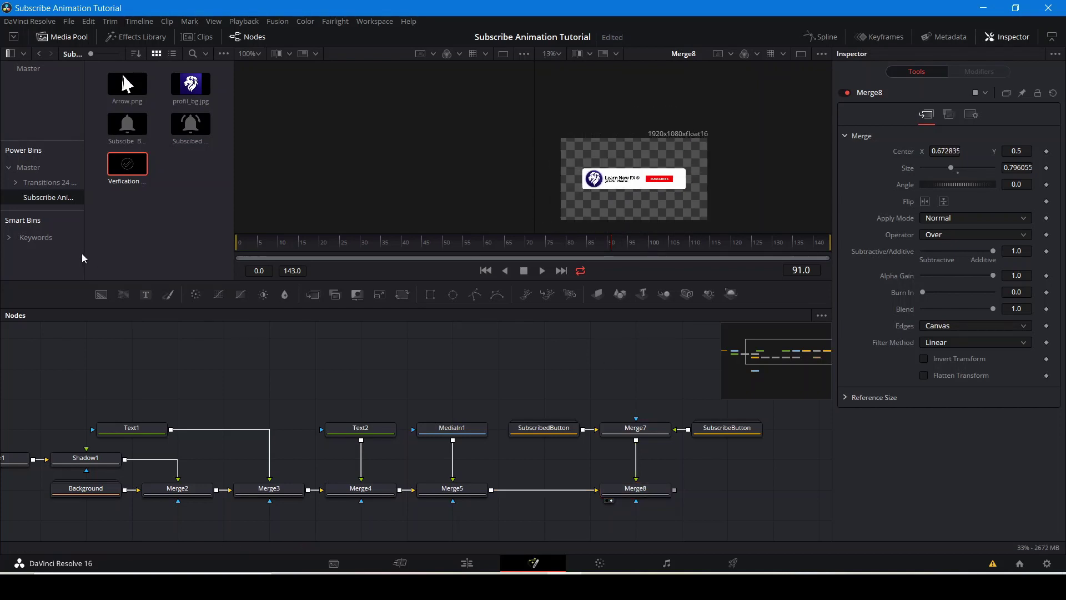
click(162, 213)
drag(336, 382, 1, 345)
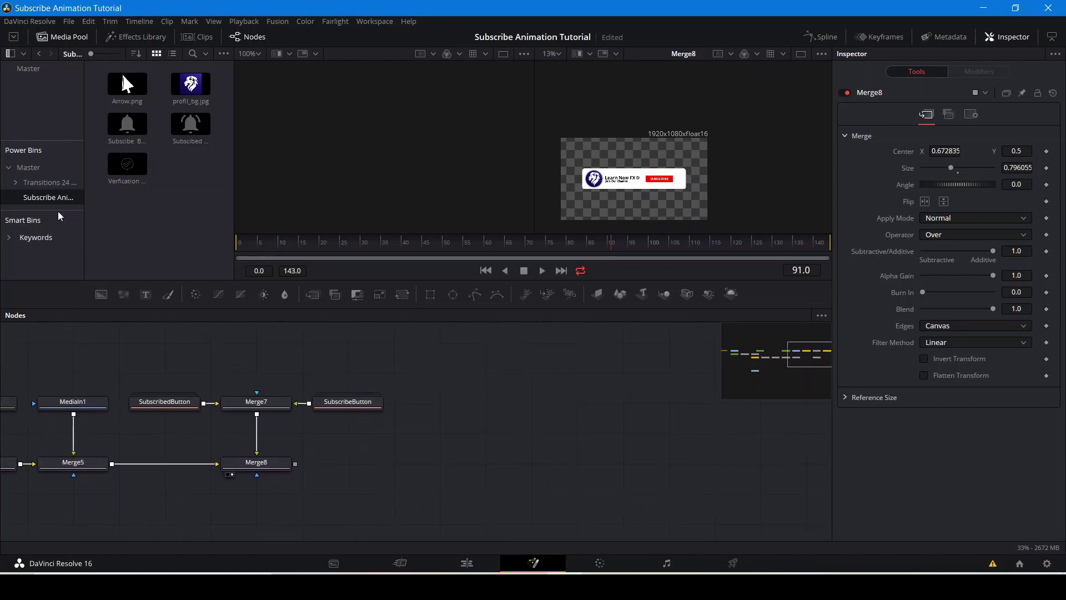
drag(119, 138, 451, 395)
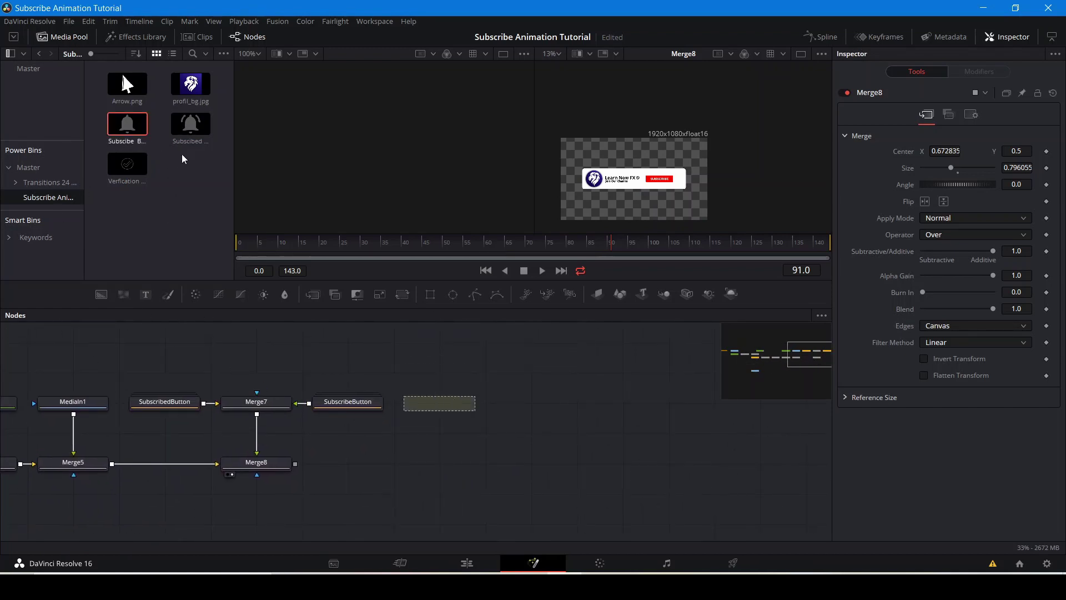
drag(185, 135, 541, 408)
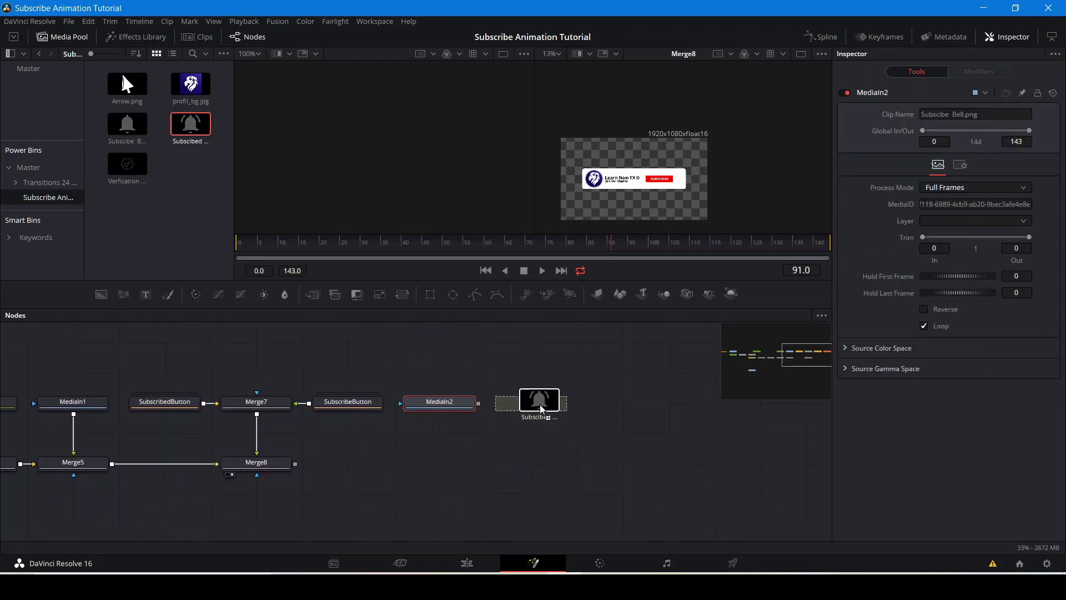
Rename the MediaIn2 node as Subscribe Bell.
click(438, 402)
right_click(438, 402)
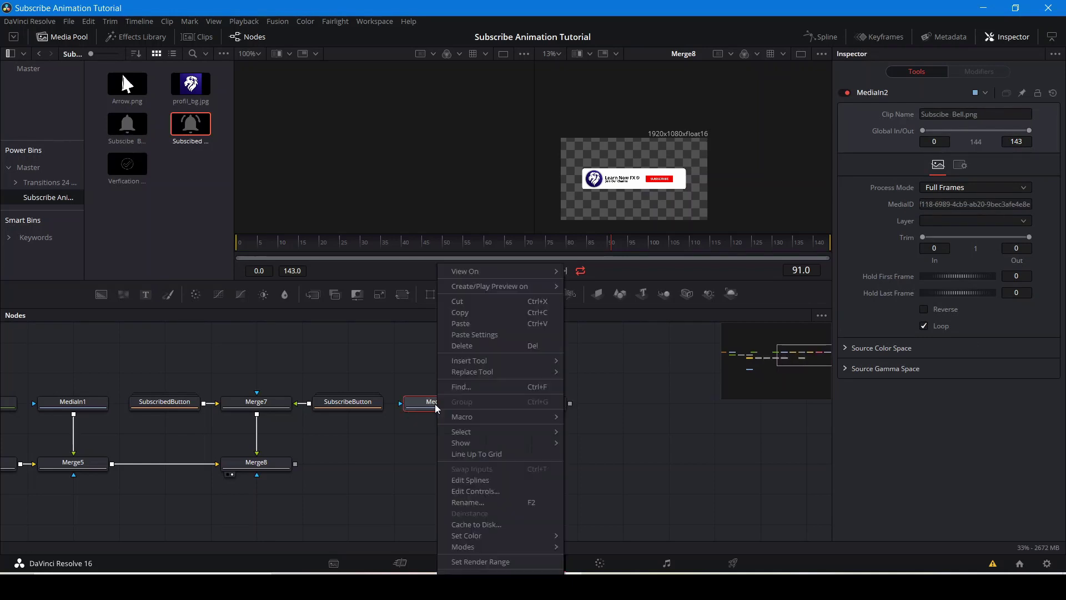
click(473, 501)
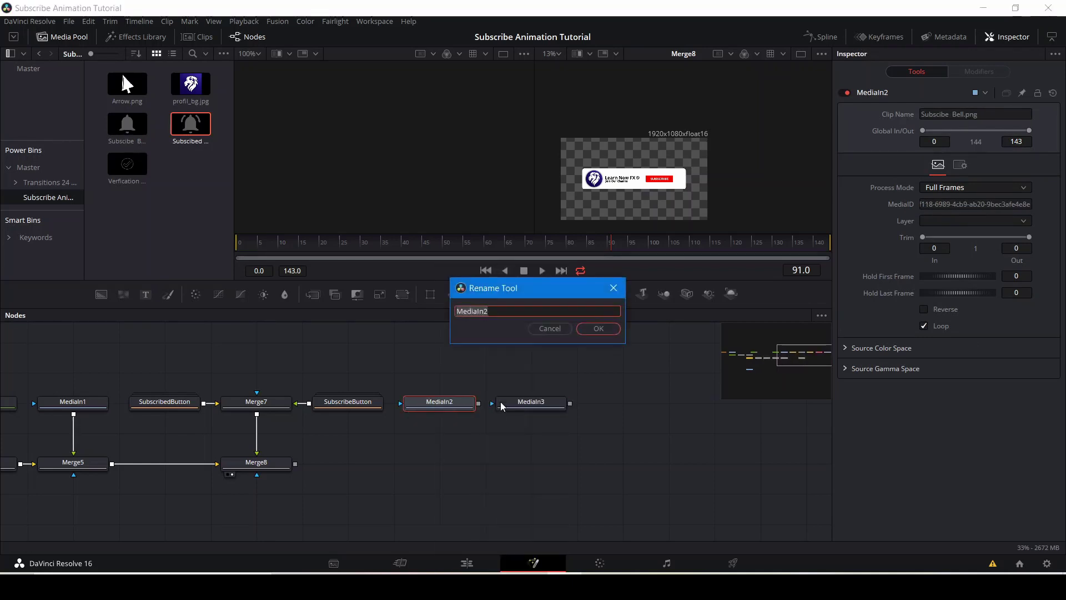
text(Subscribe Bell)
click(598, 328)
Rename the MediaIn3 node as Subscribed Bell.
click(529, 403)
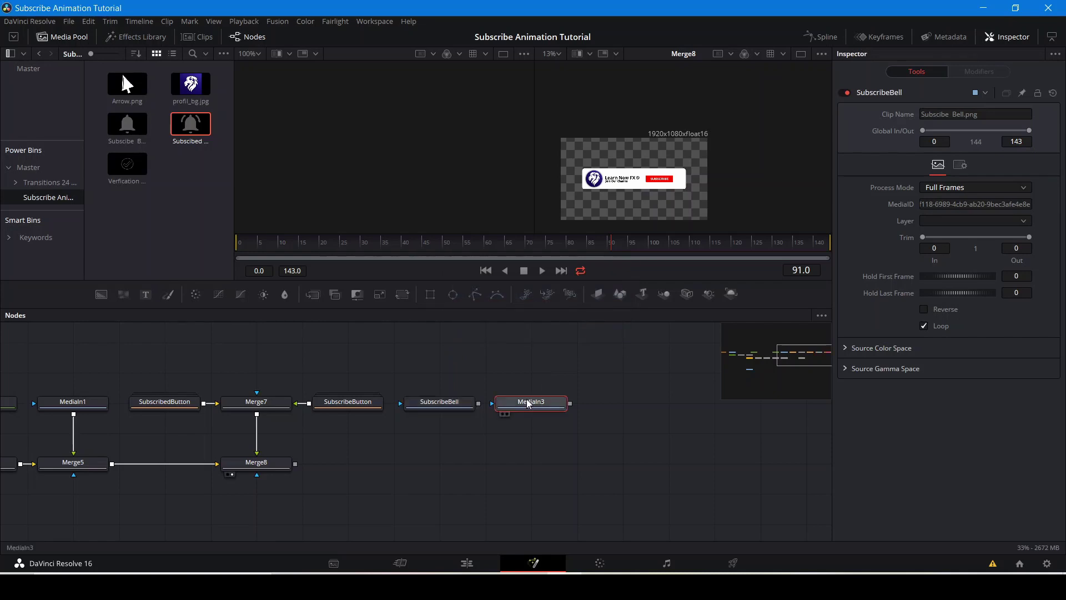
right_click(529, 403)
click(548, 301)
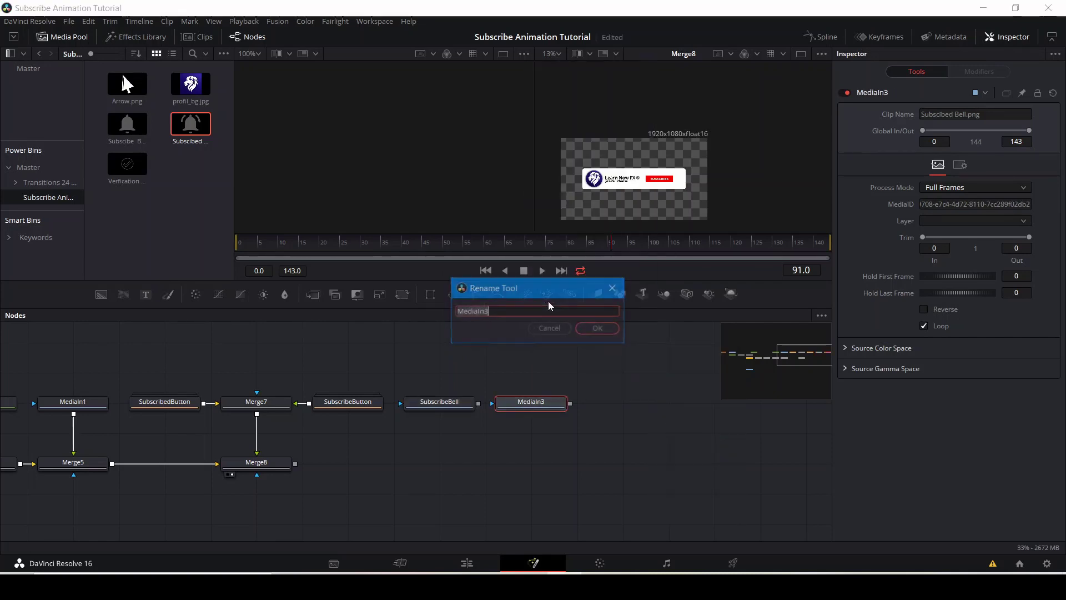
text(Sub)
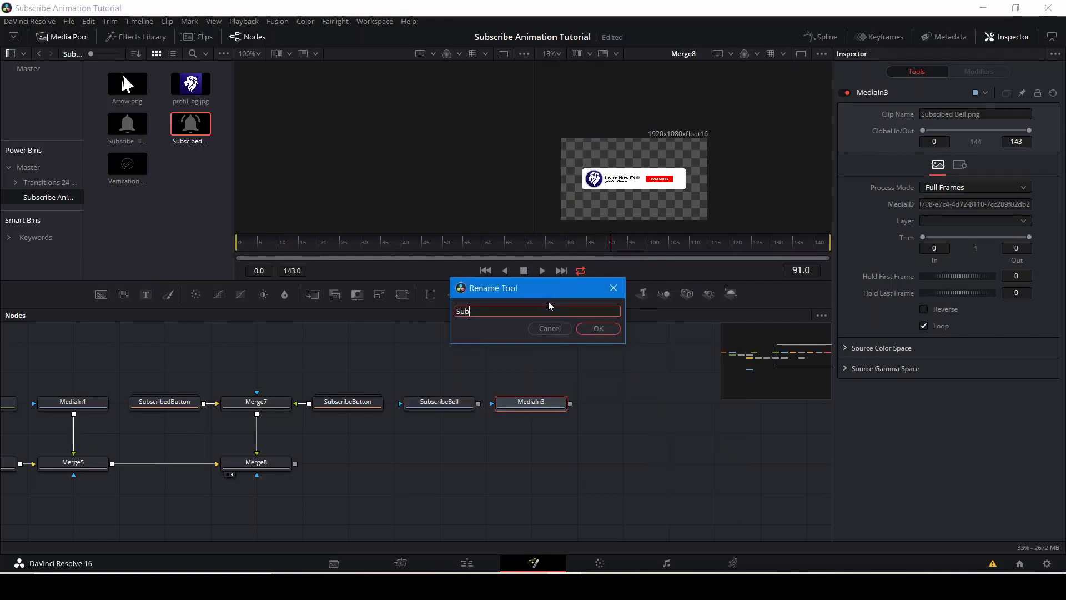
text(scribed Bell)
click(598, 328)
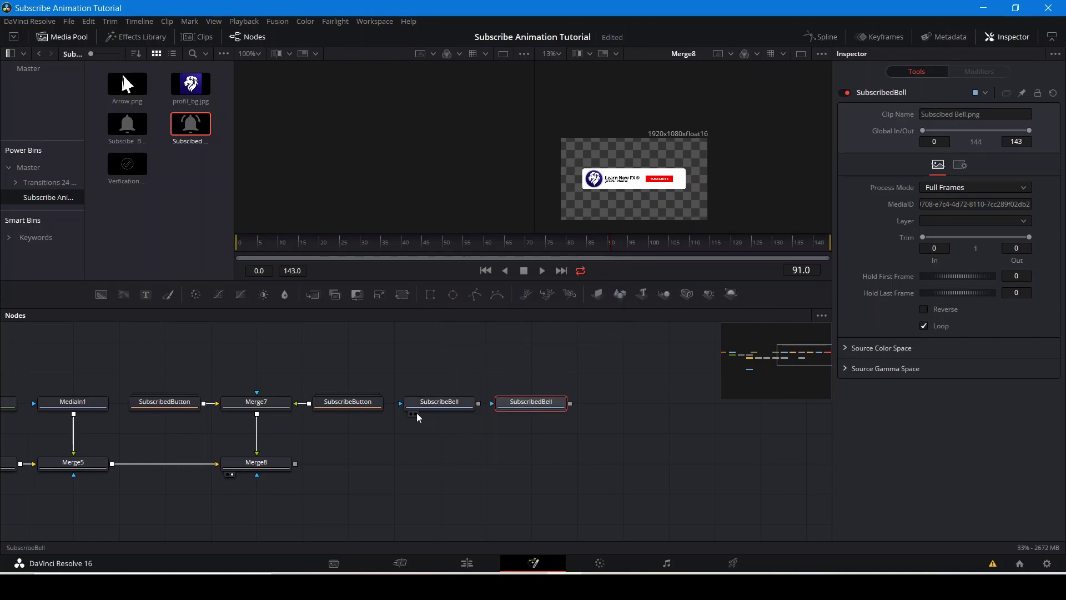
Merge SubscribedBell over SubscribeBell and arrange the new merge node in a row between the two bell nodes.
key(2)
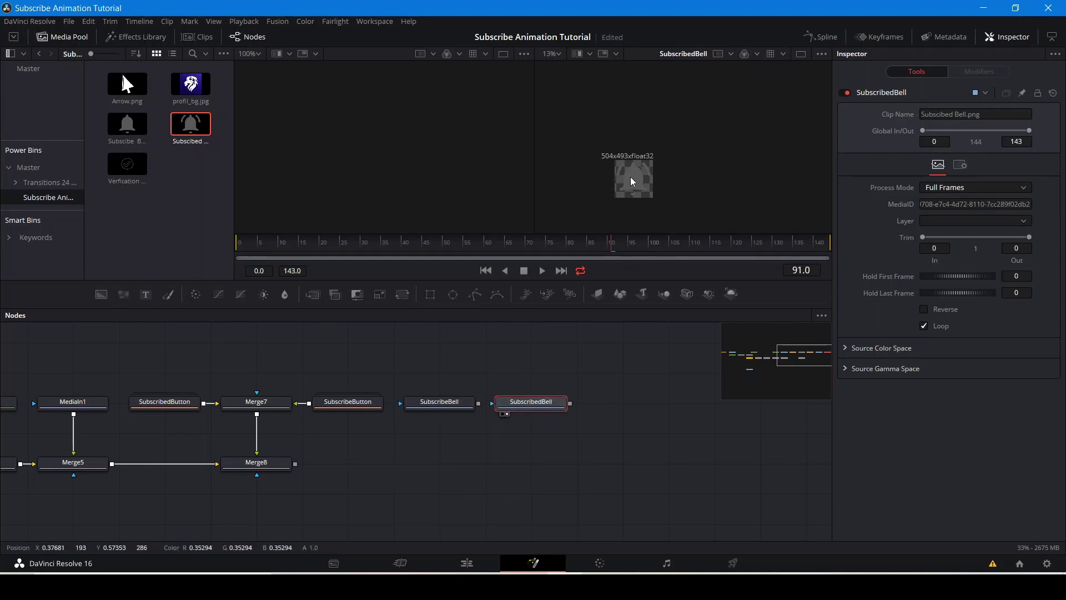
scroll(630, 177, up, 3)
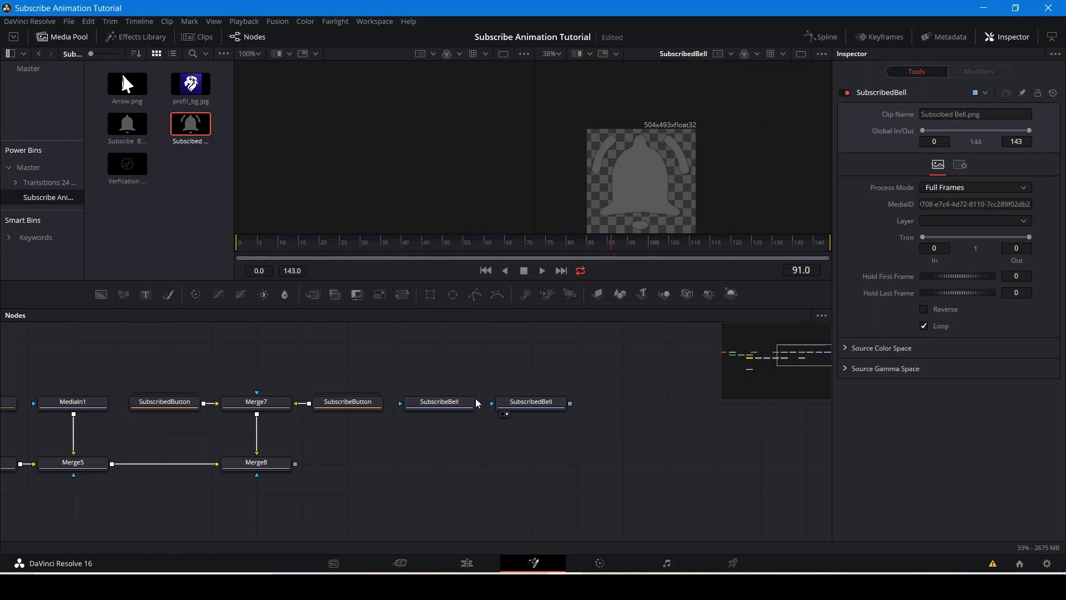
drag(516, 404, 480, 402)
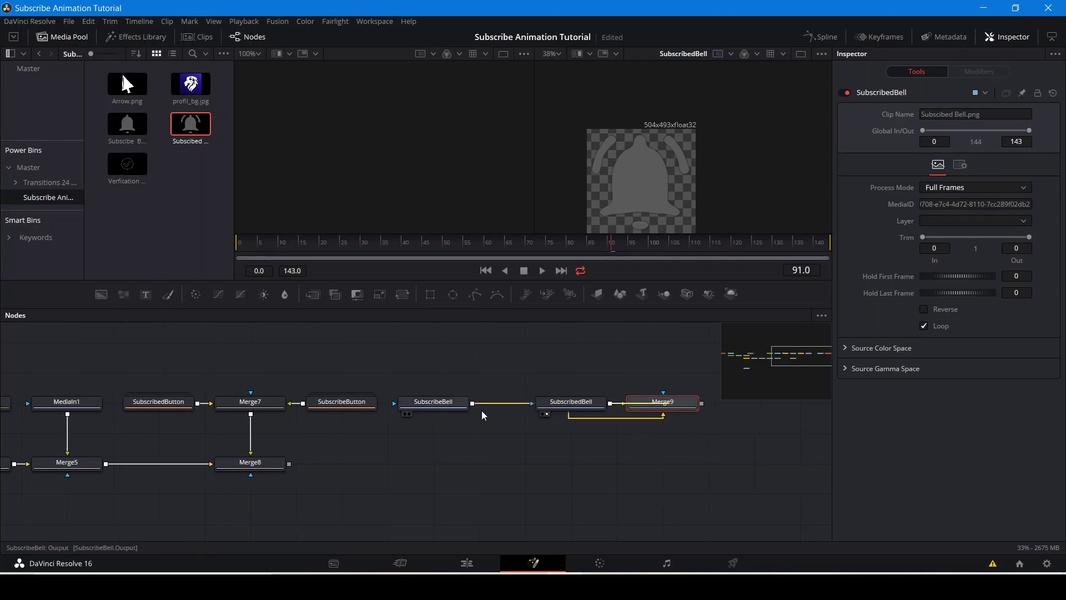
click(654, 404)
drag(654, 405, 518, 436)
drag(564, 408, 611, 444)
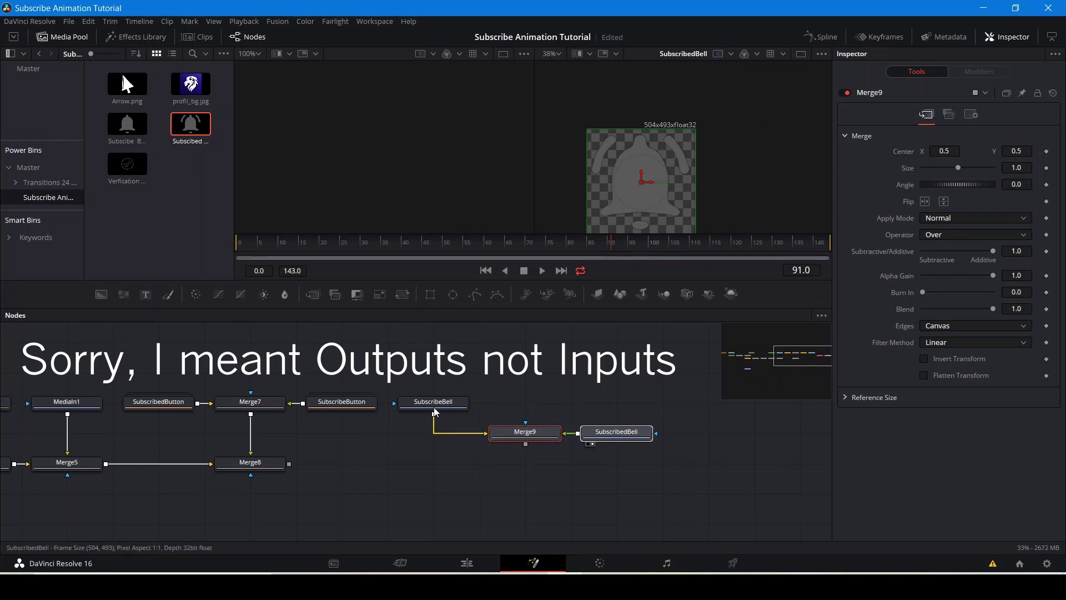
drag(434, 411, 432, 438)
Show Merge9 in the viewer and set its Blend to 0.0.
click(500, 444)
click(513, 436)
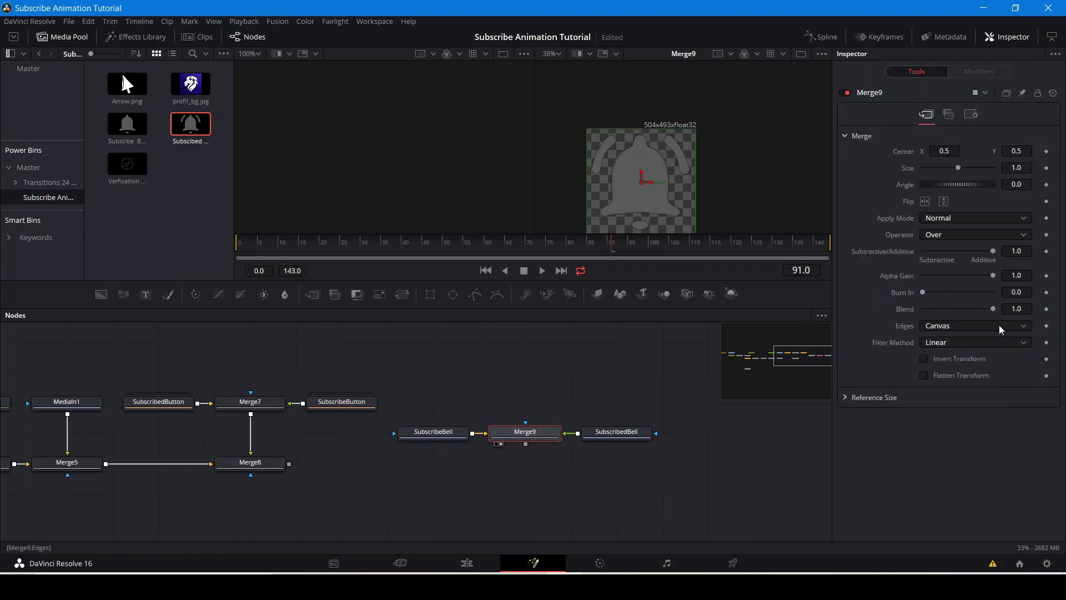
drag(992, 309, 819, 342)
drag(1031, 318, 644, 368)
Move both bell nodes and Merge9 up level with the button nodes and merge Merge9 over the Merge8 output.
drag(429, 409, 694, 473)
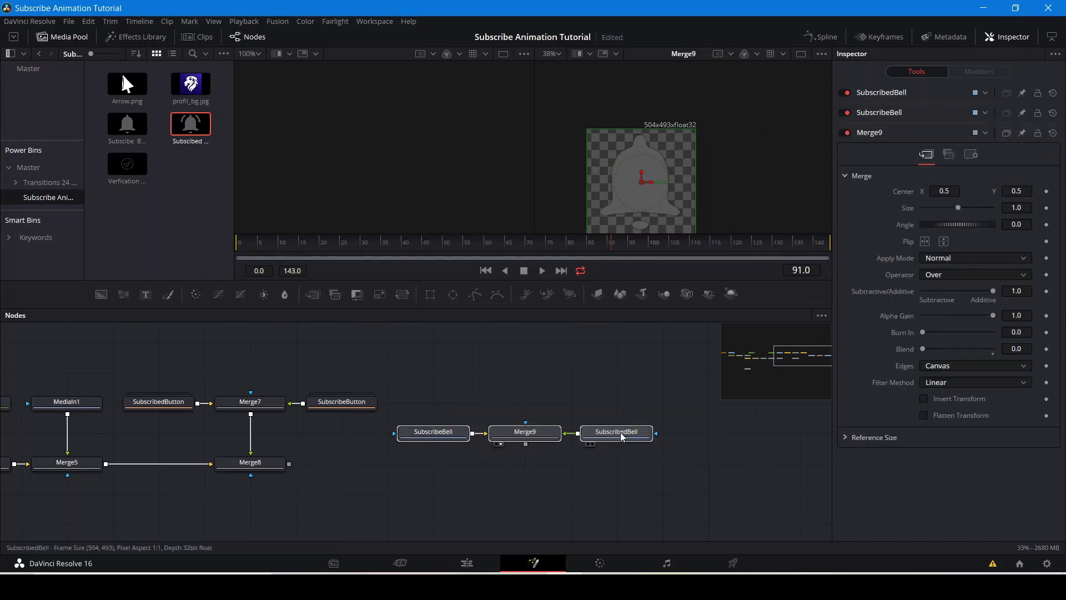
drag(623, 433, 623, 403)
drag(525, 414, 288, 465)
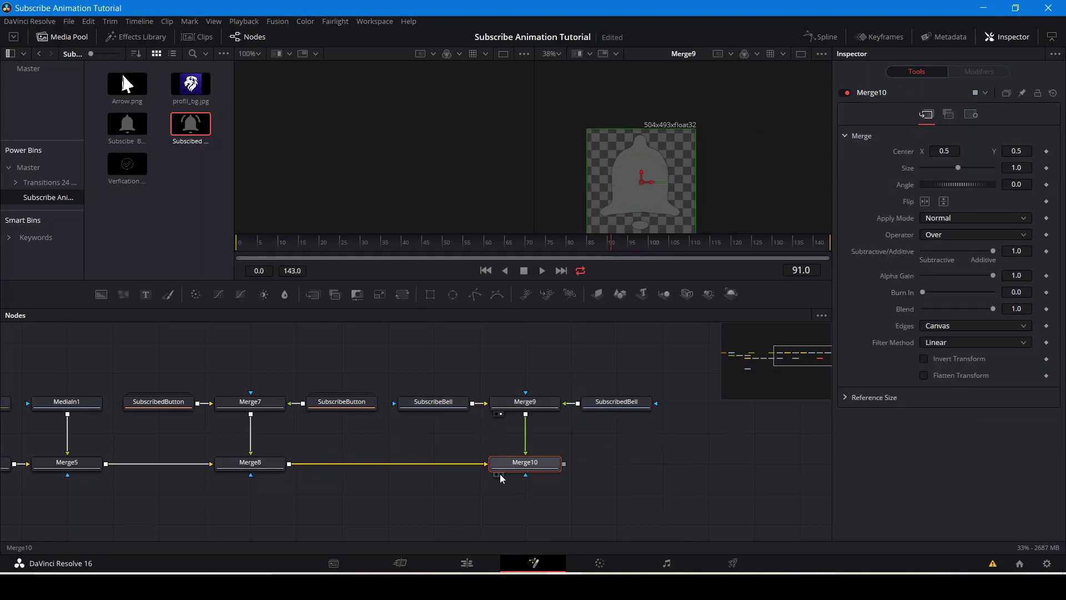
Show Merge10, scale the bell to about 0.26 and place it beside the SUBSCRIBE button at about X 0.808, Y 0.5.
click(498, 476)
drag(703, 147, 702, 135)
drag(688, 200, 769, 160)
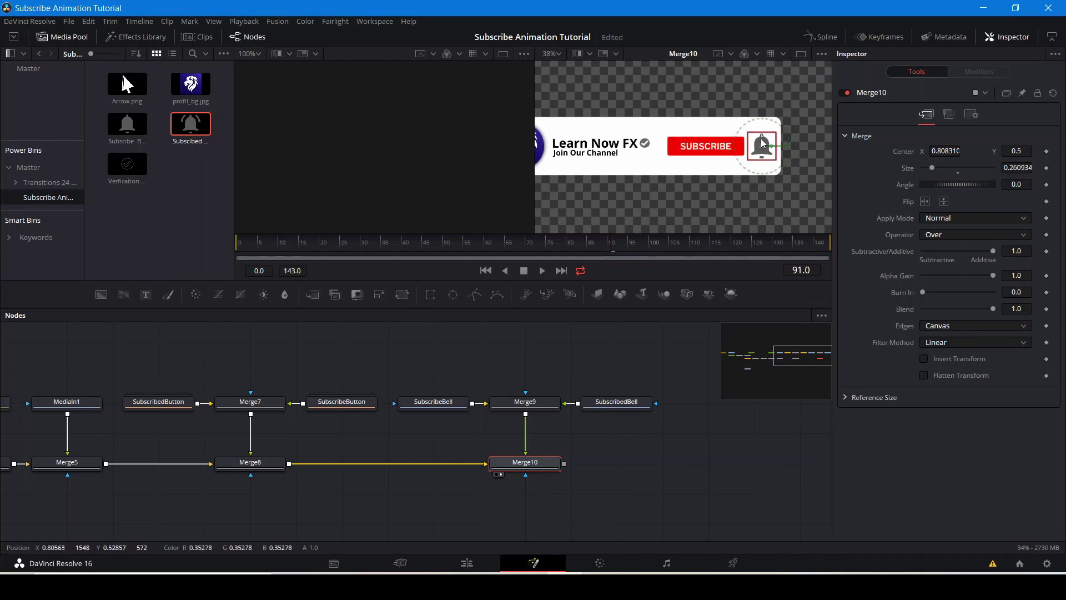
click(705, 429)
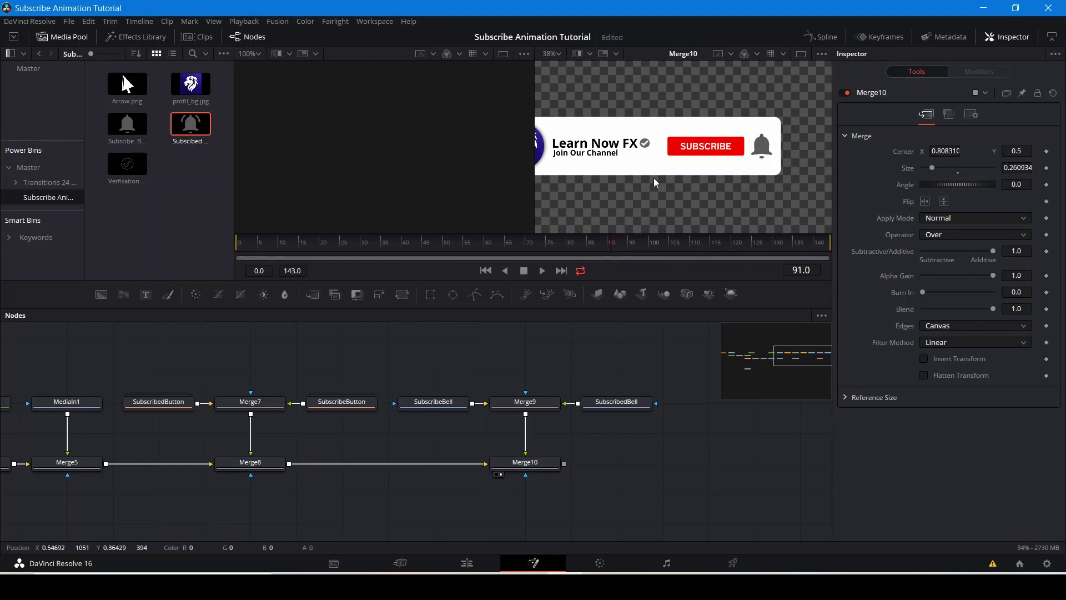
Set the Blend of Merge9 back to 1.0.
scroll(654, 178, down, 2)
click(525, 402)
drag(923, 308, 1036, 325)
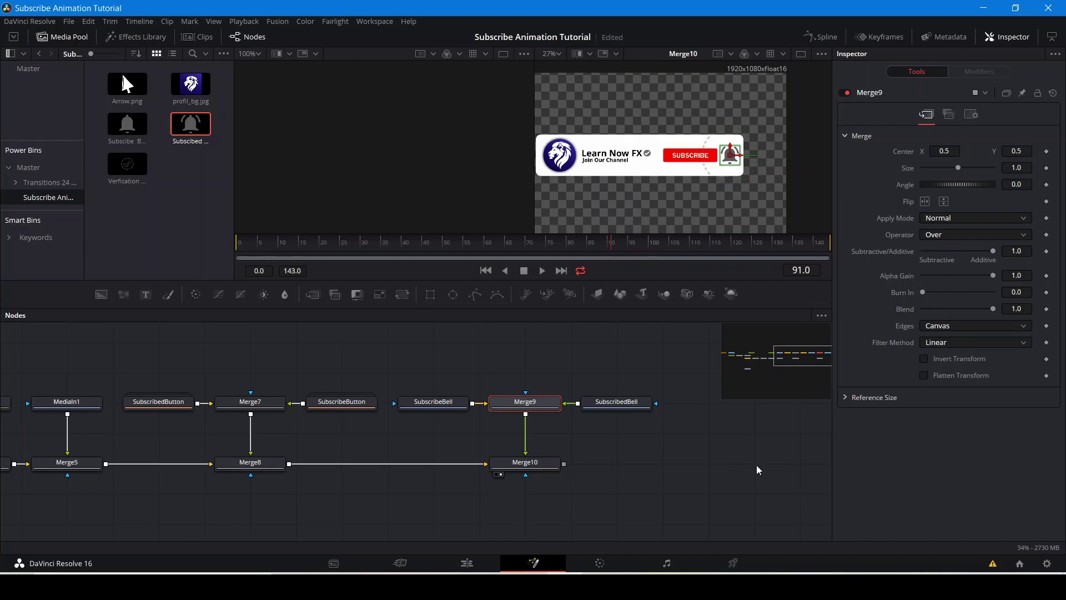
Examine the assembled banner up close and as a whole, checking the logo, texts, button and bell.
scroll(650, 174, down, 2)
scroll(684, 165, up, 2)
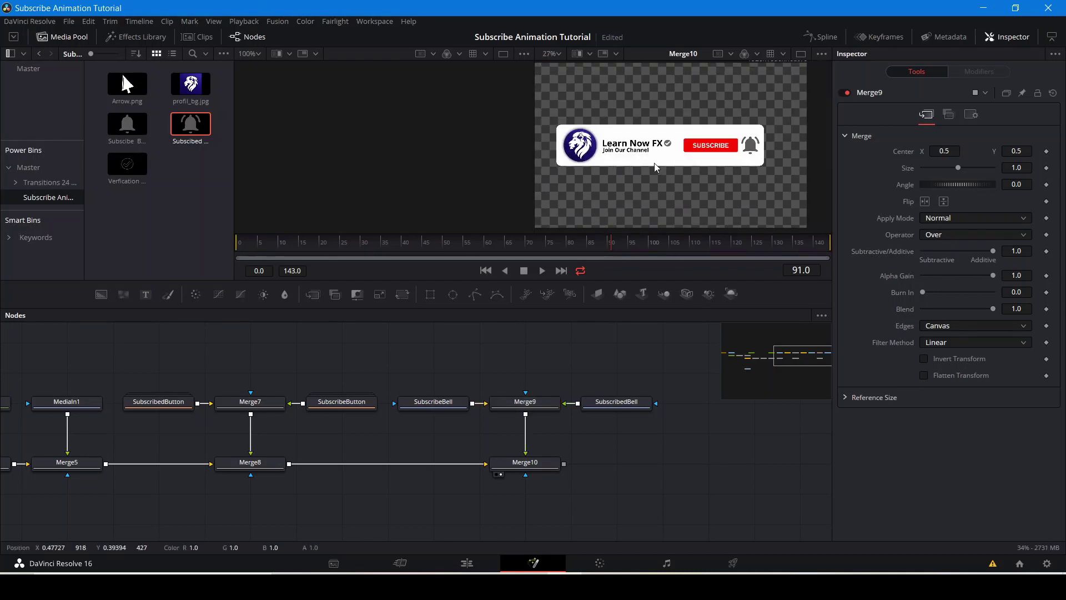
scroll(653, 138, up, 3)
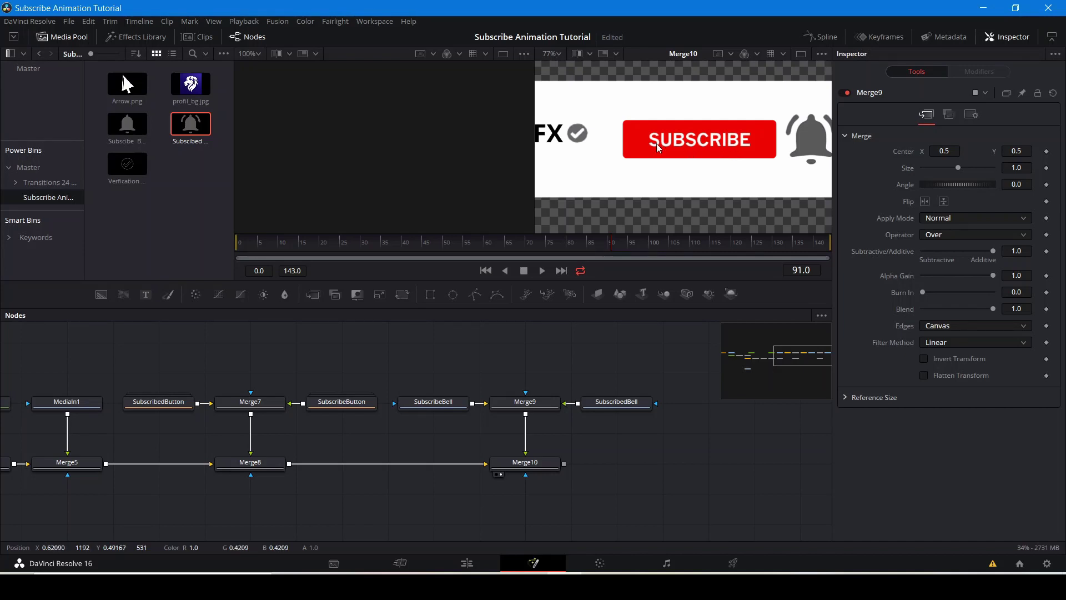
scroll(656, 143, down, 3)
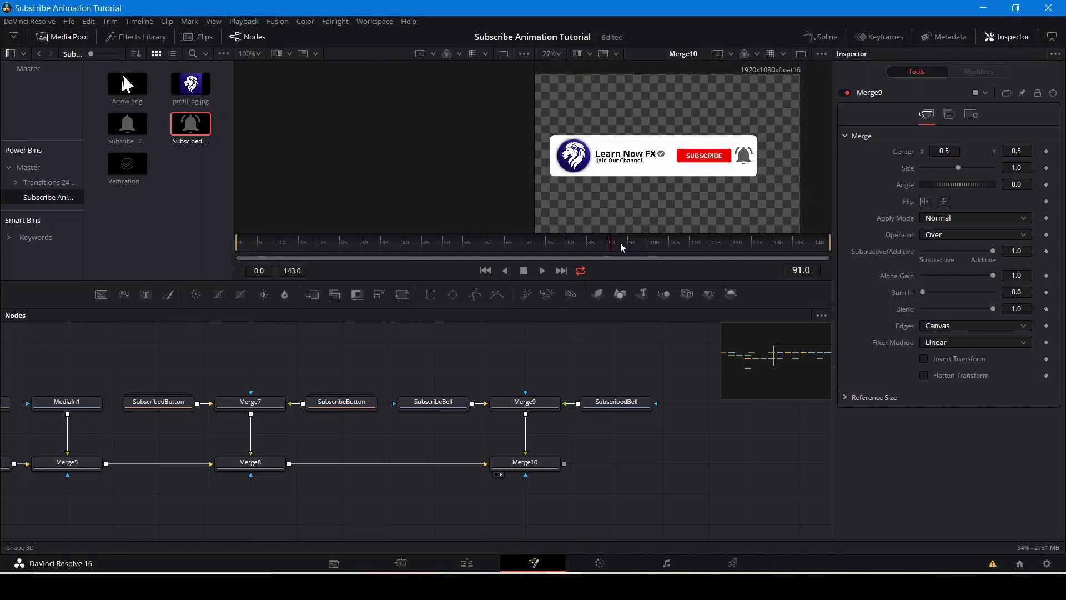
scroll(645, 151, up, 3)
scroll(646, 178, down, 3)
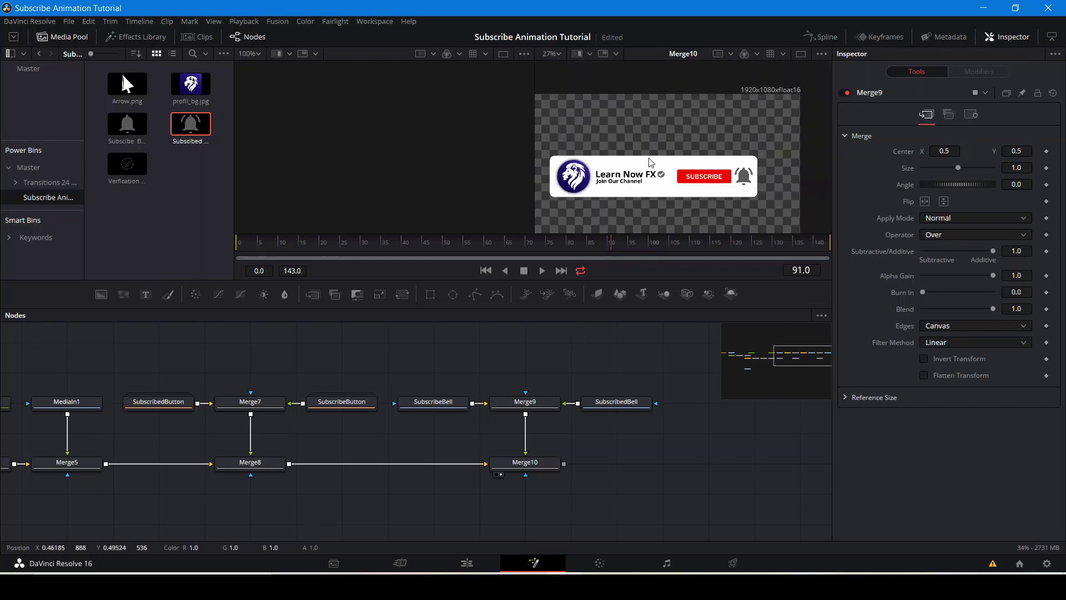
scroll(646, 175, up, 6)
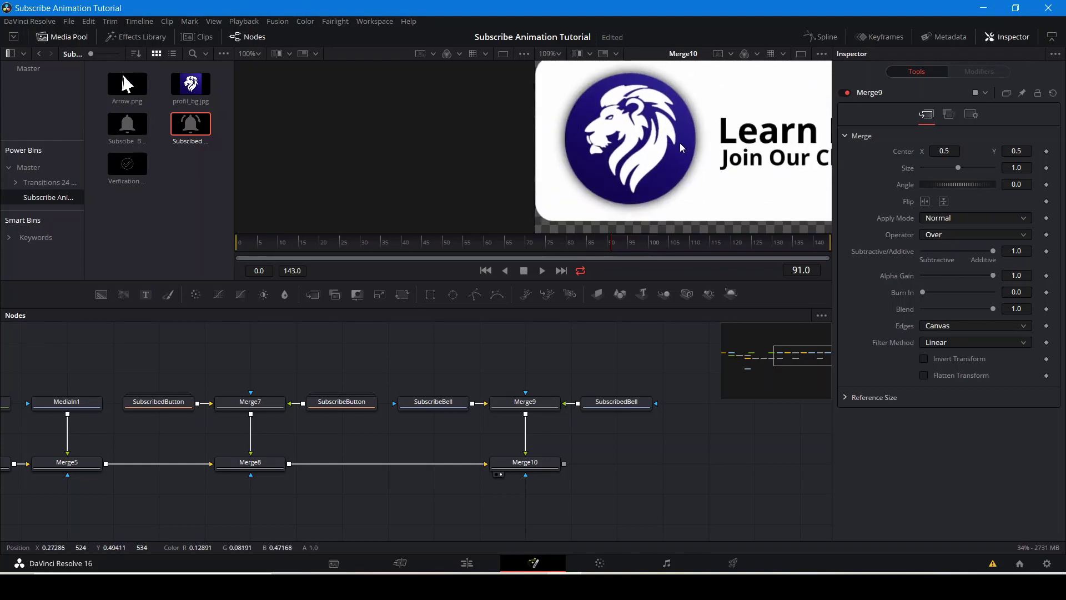
scroll(754, 172, down, 9)
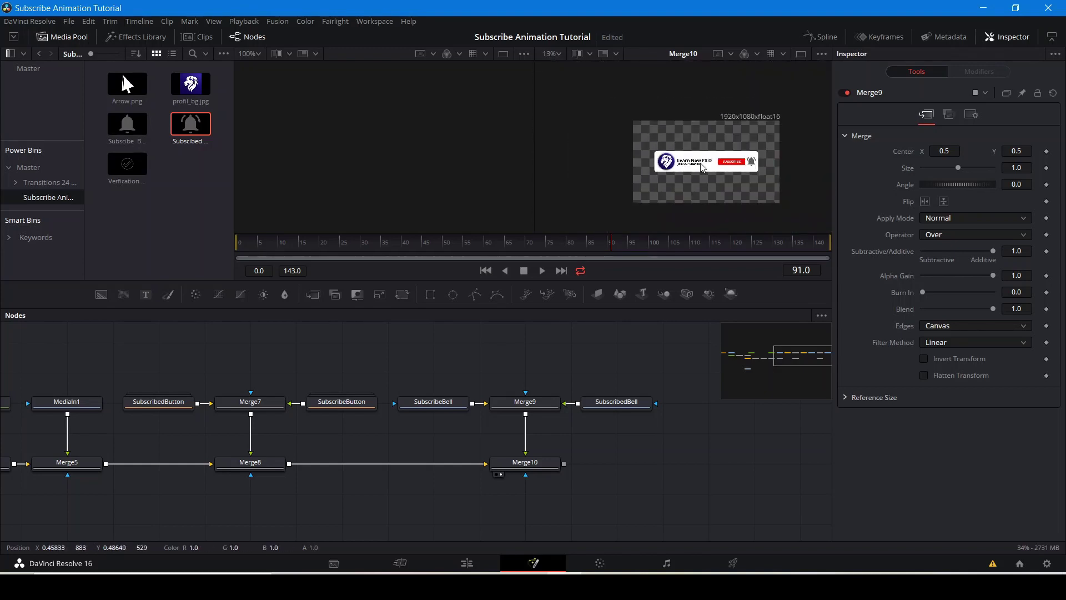
drag(700, 163, 674, 152)
Add Arrow.png as a separate node below the node tree, display it in the empty viewer and select it.
drag(510, 352, 644, 297)
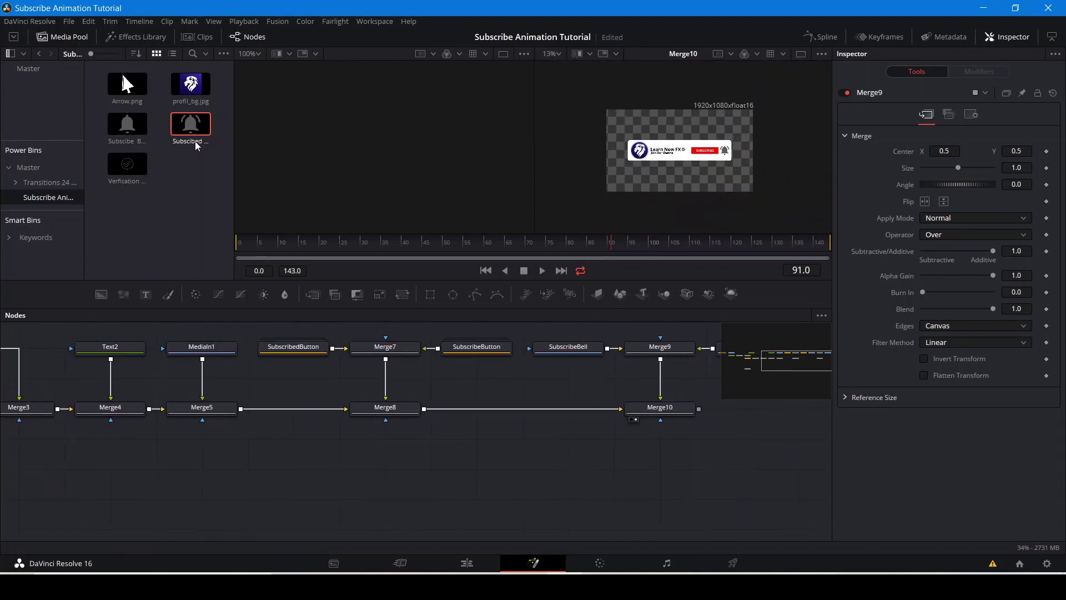
drag(132, 88, 472, 491)
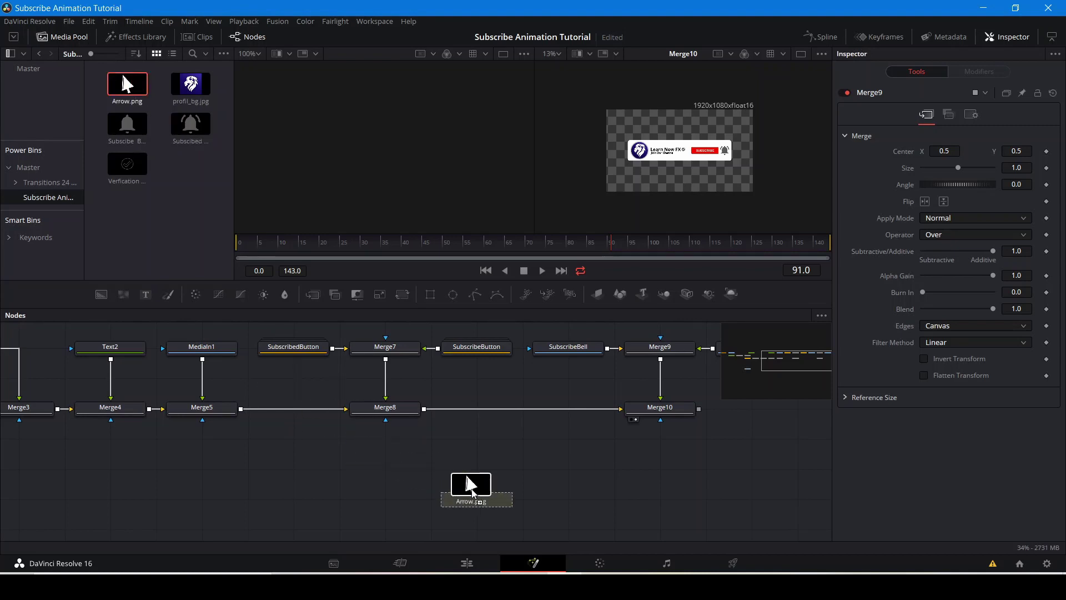
drag(516, 456, 509, 449)
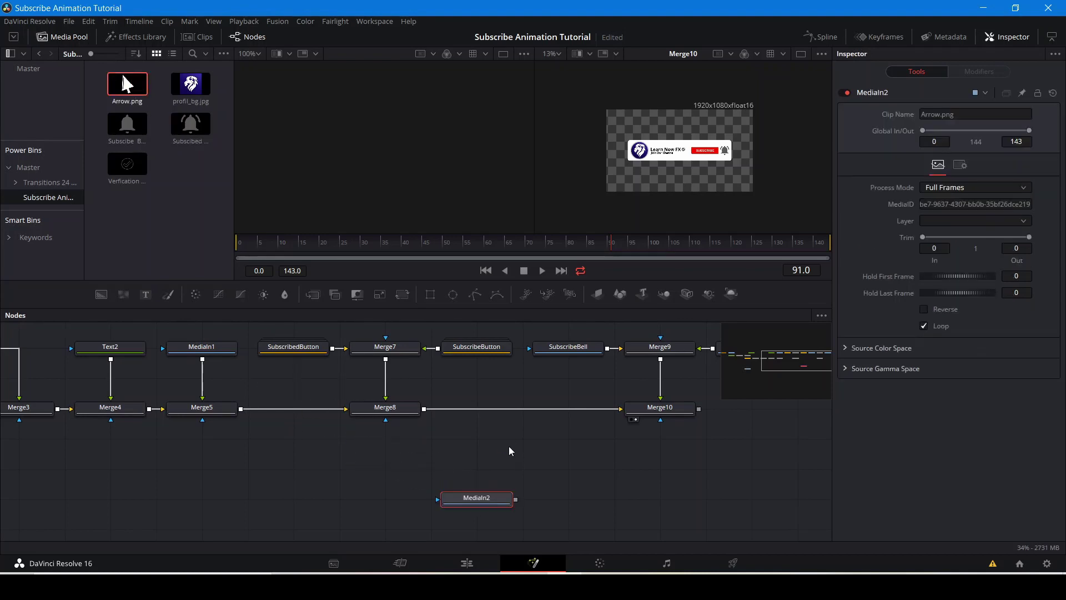
click(450, 510)
scroll(381, 162, down, 3)
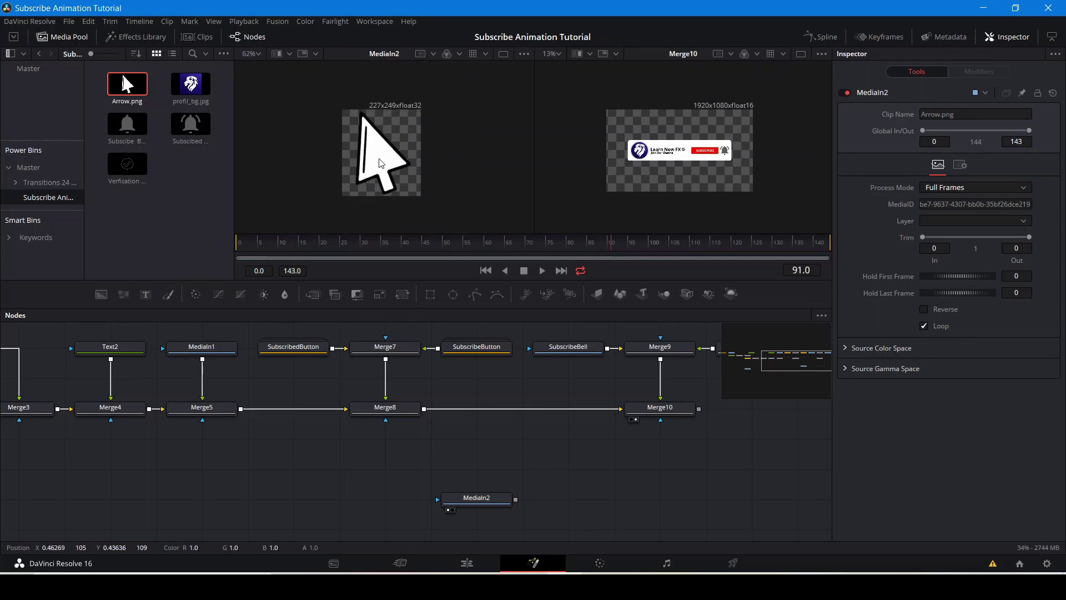
click(458, 498)
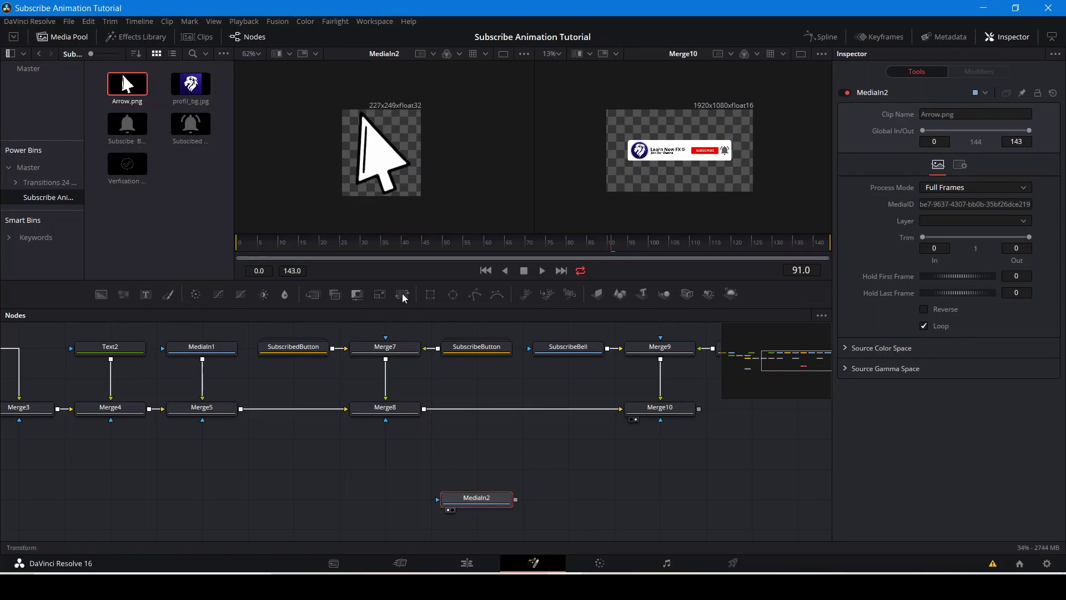
Add a Transform node after the arrow image, display it, and merge its output over Merge10.
drag(512, 509, 542, 509)
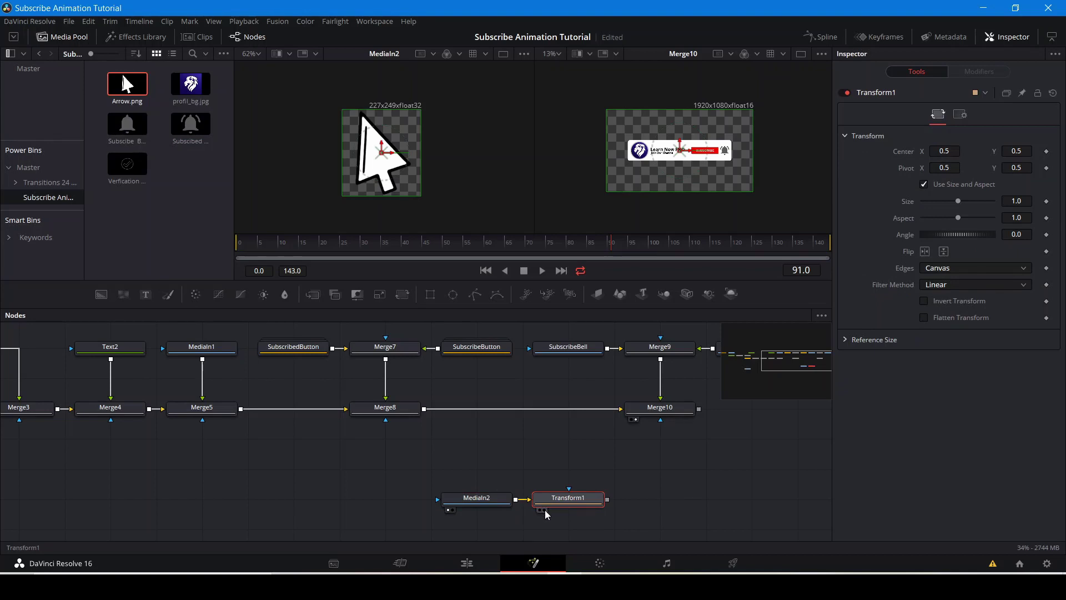
click(544, 509)
mouse_move(609, 500)
mouse_down()
mouse_move(702, 407)
mouse_move(668, 450)
mouse_up()
drag(707, 491, 529, 492)
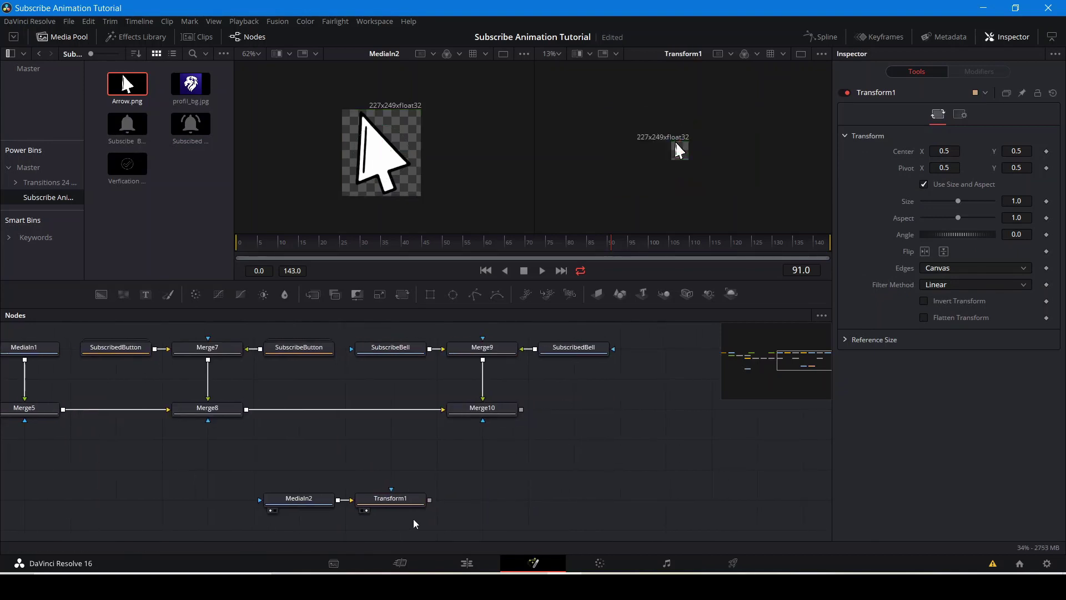
drag(431, 501, 523, 414)
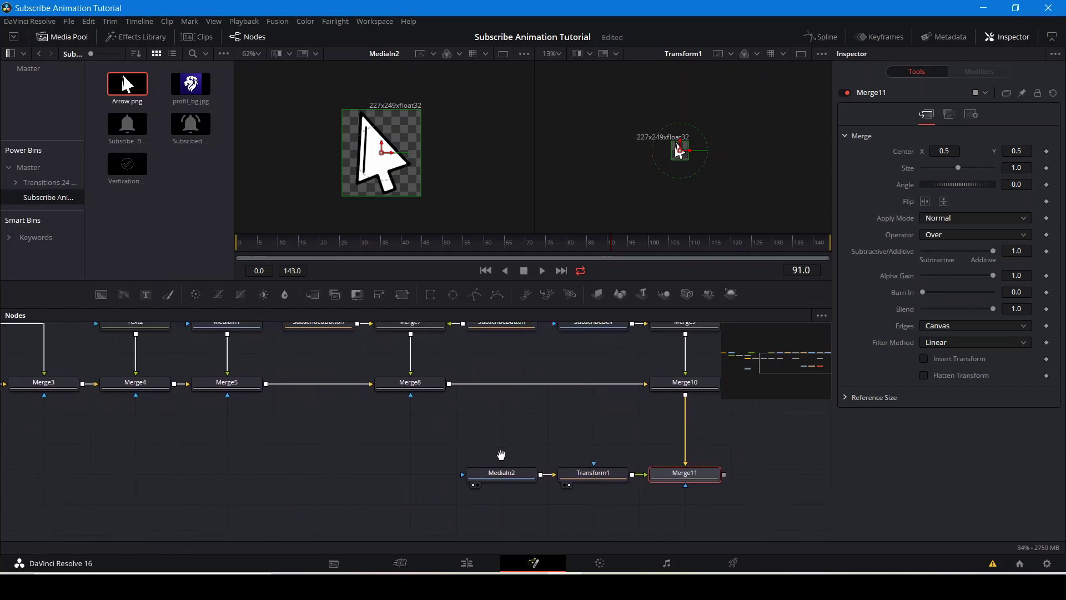
Line up the new merge beside Merge10 and place the arrow image and its Transform node below it.
drag(491, 502, 583, 412)
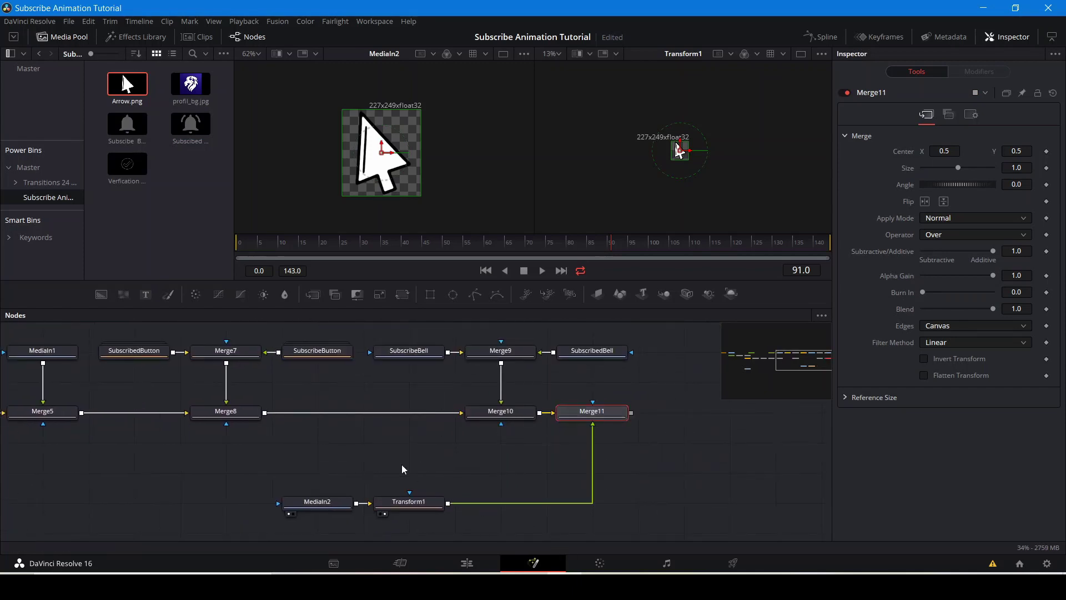
drag(423, 514, 279, 471)
drag(421, 514, 511, 475)
click(509, 468)
click(498, 530)
drag(287, 494, 382, 493)
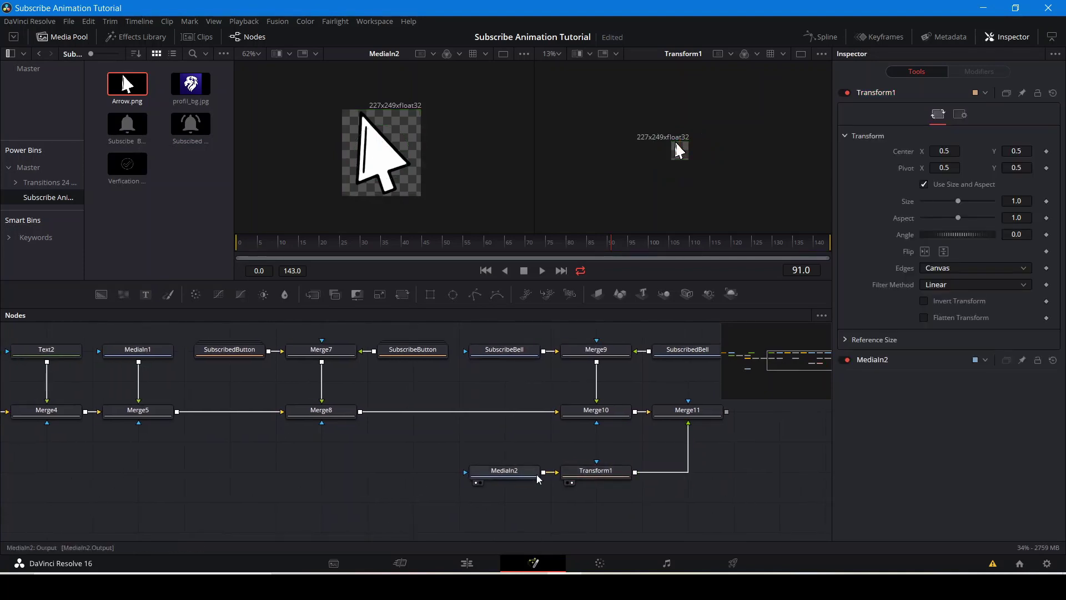
Rename the arrow image node MediaIn2 as Arrow.
click(515, 472)
right_click(514, 472)
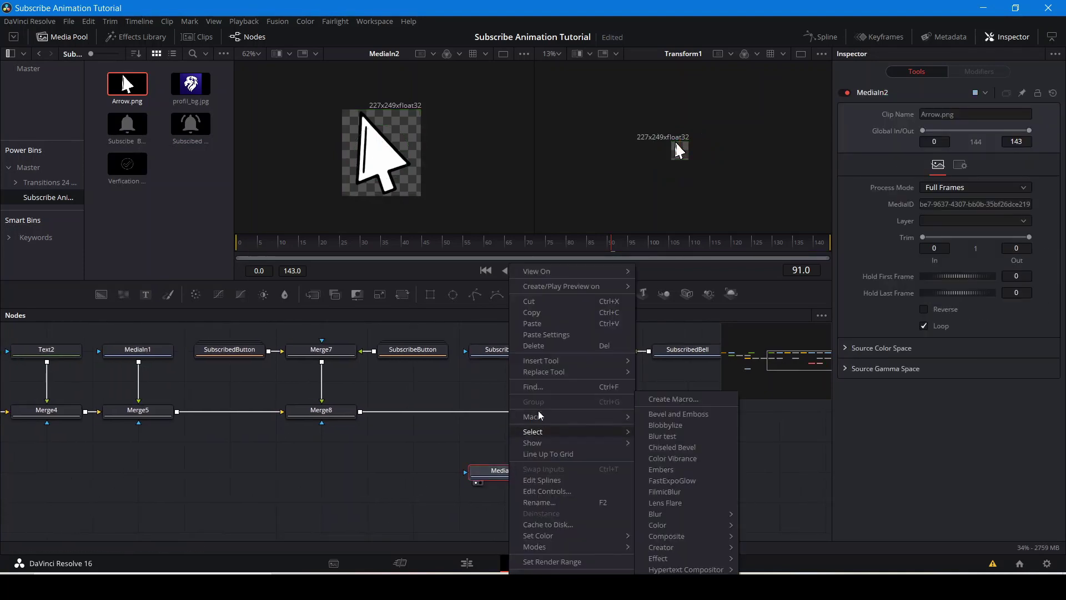
click(538, 501)
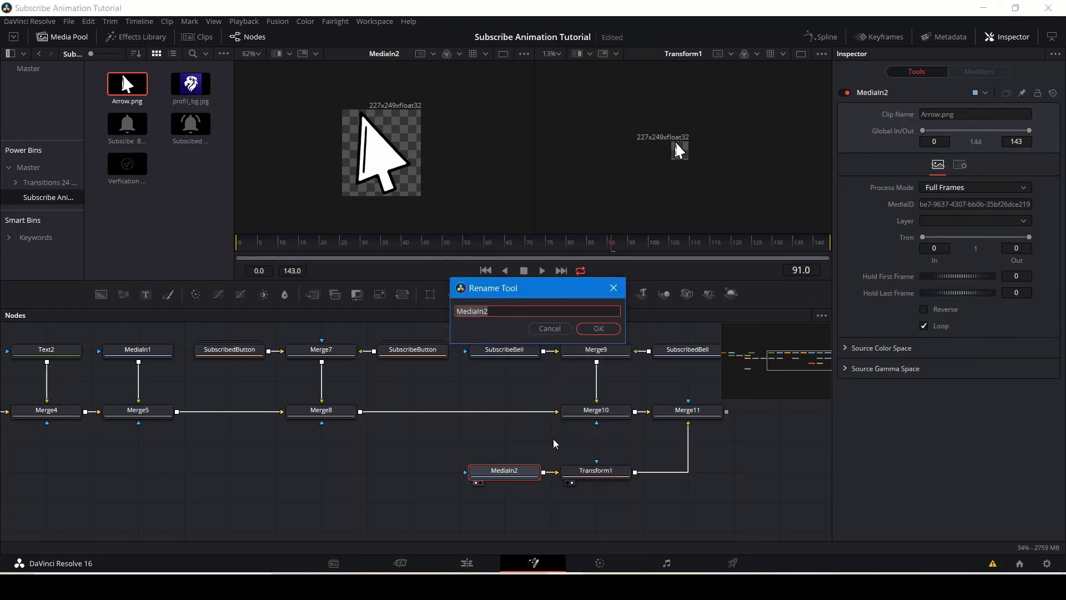
text(A)
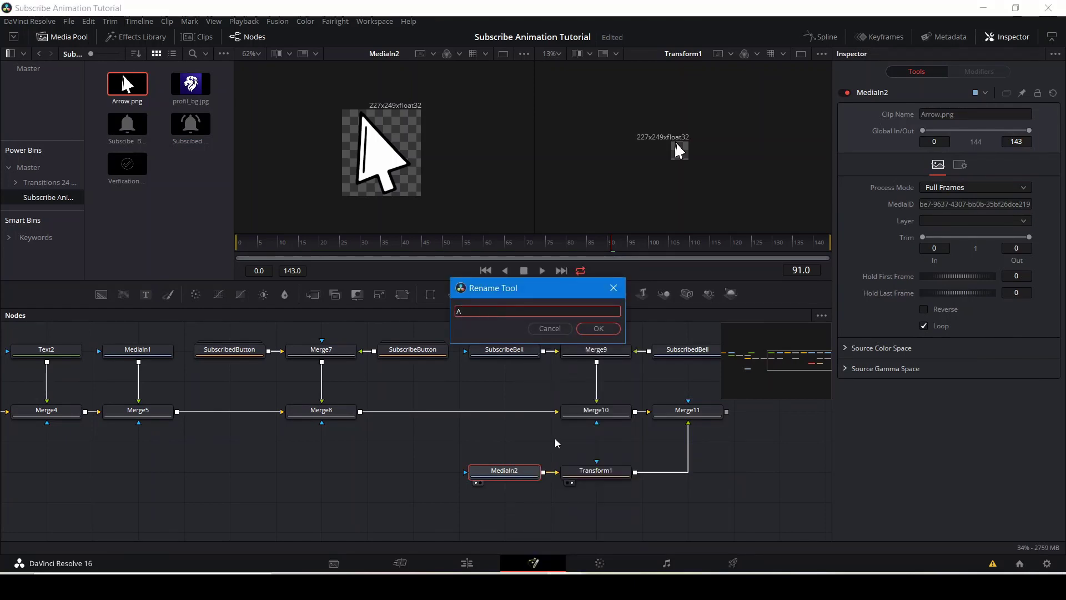
text(rrow)
click(603, 330)
Display the verification sign node MediaIn1 and rename it as Verification.
drag(398, 468, 894, 497)
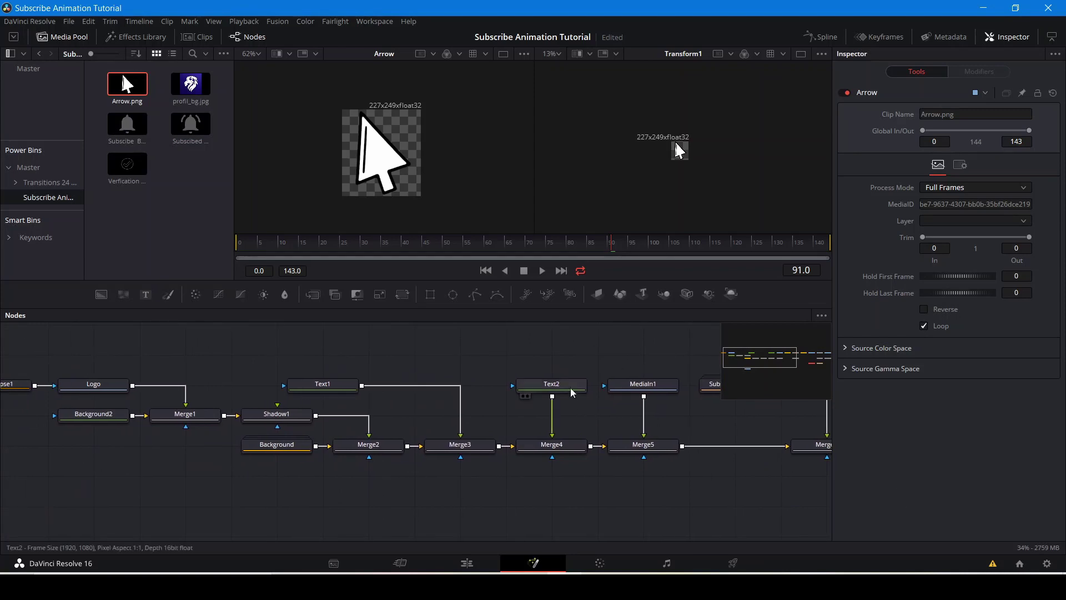
click(616, 398)
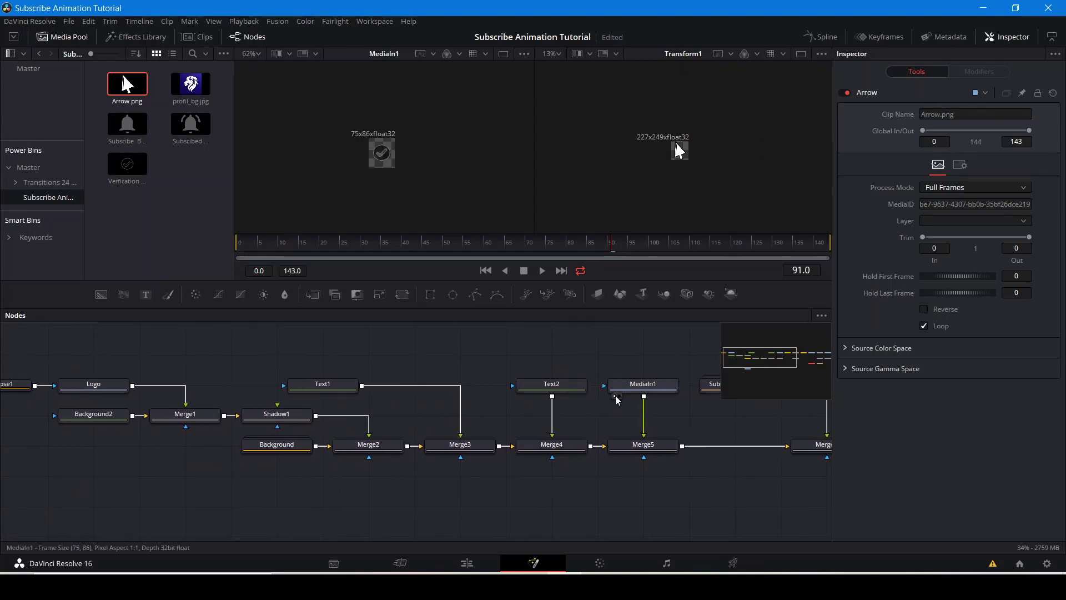
click(642, 387)
key(ctrl+f)
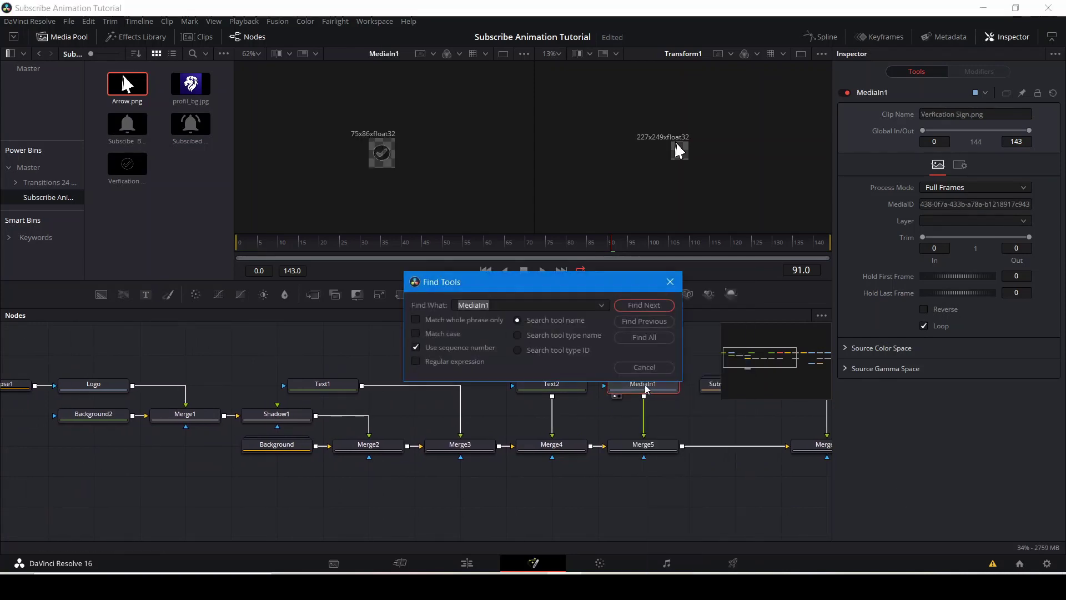
click(670, 282)
right_click(646, 383)
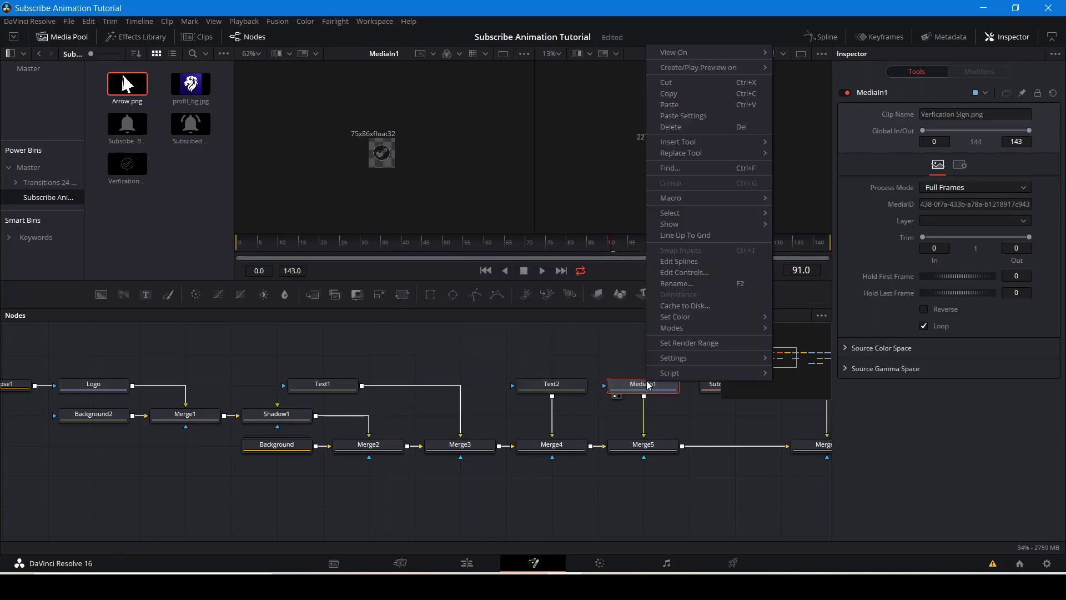
click(677, 284)
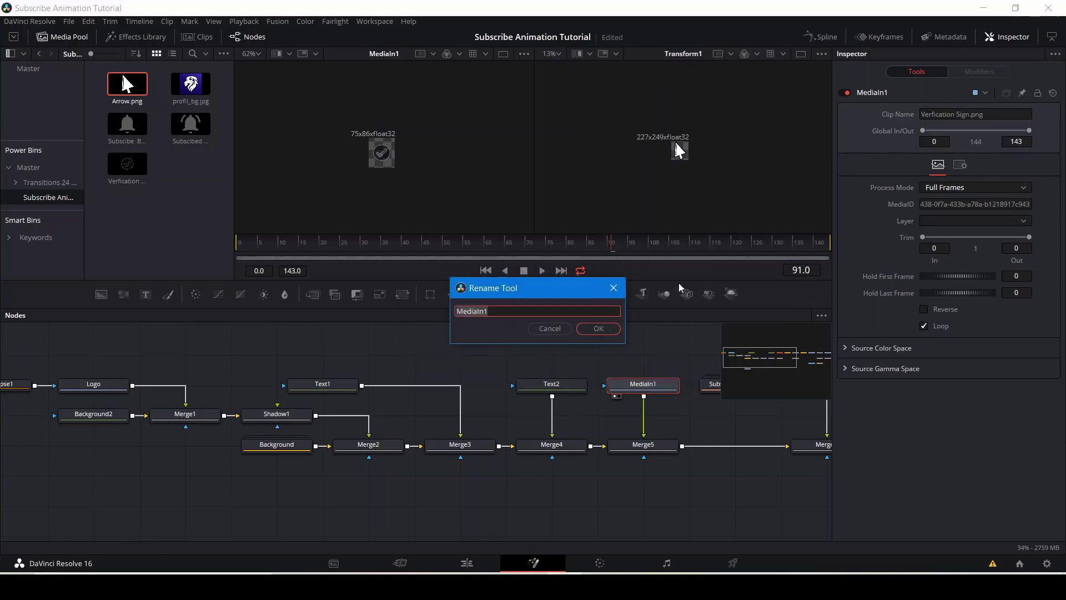
text(Verificatio)
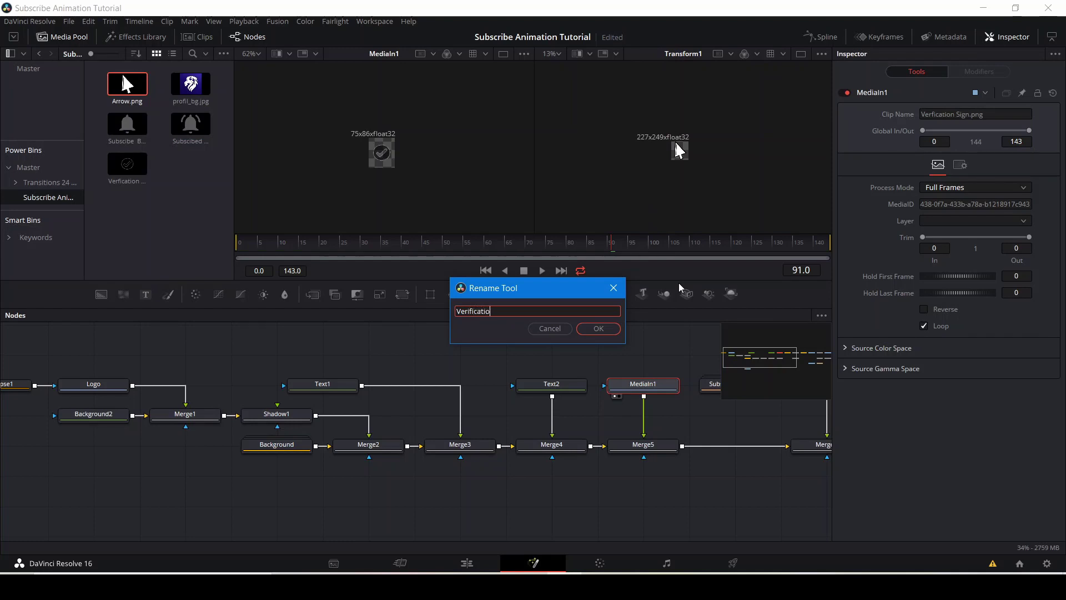
click(591, 329)
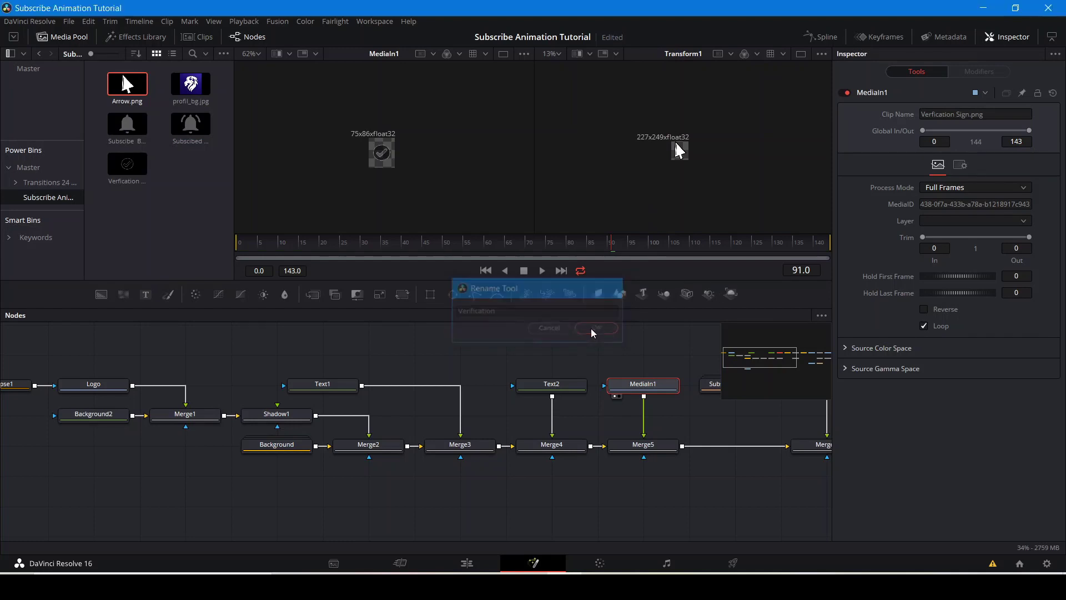
At frame 0, display Merge11 and scale the arrow's Transform to a Size of about 0.52.
drag(590, 478, 116, 451)
drag(294, 456, 213, 439)
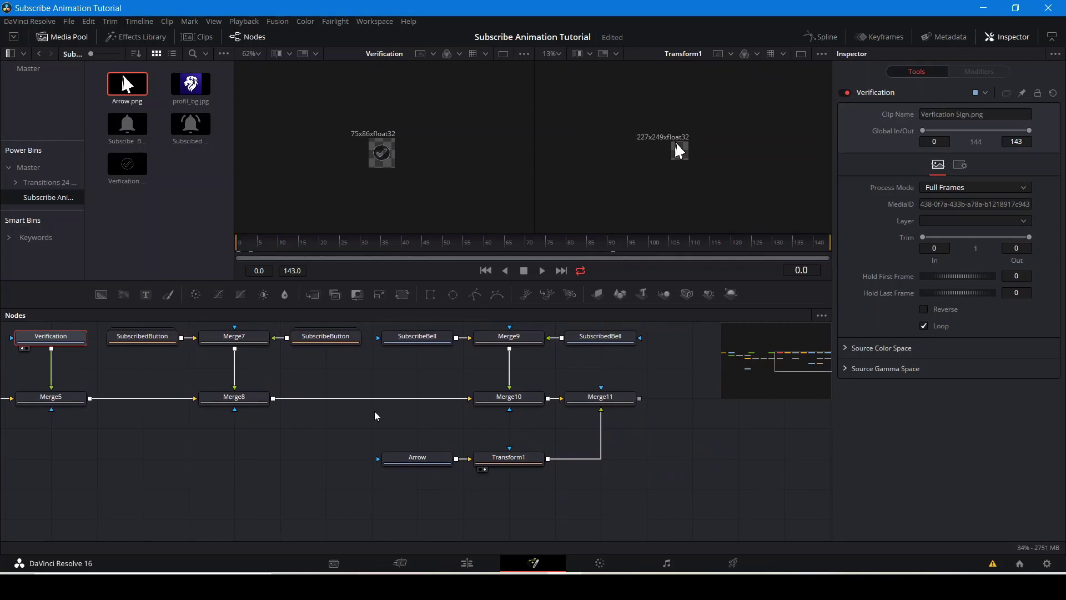
click(492, 464)
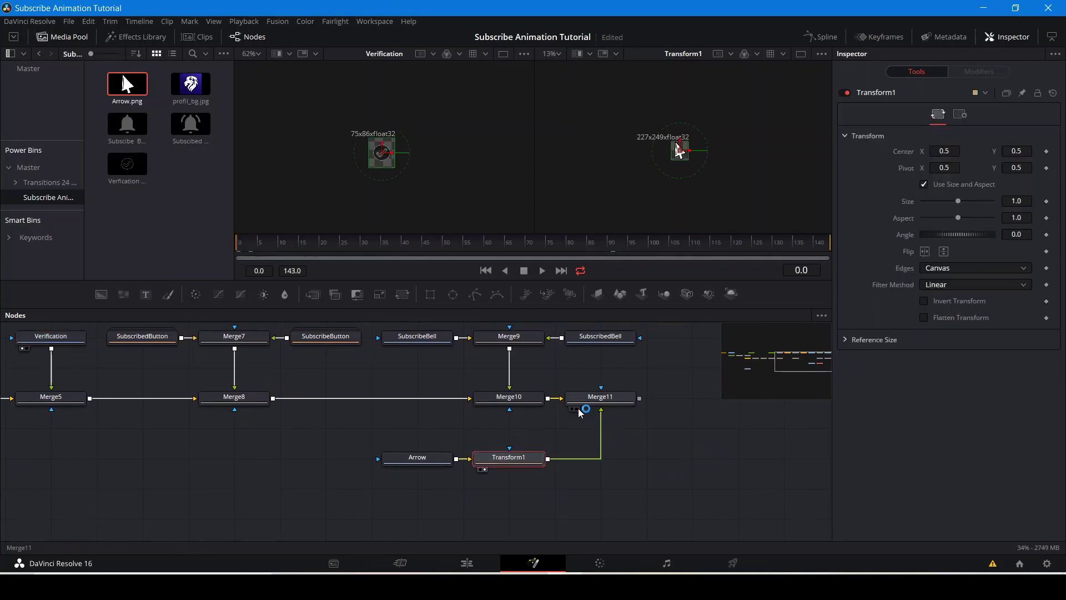
click(576, 408)
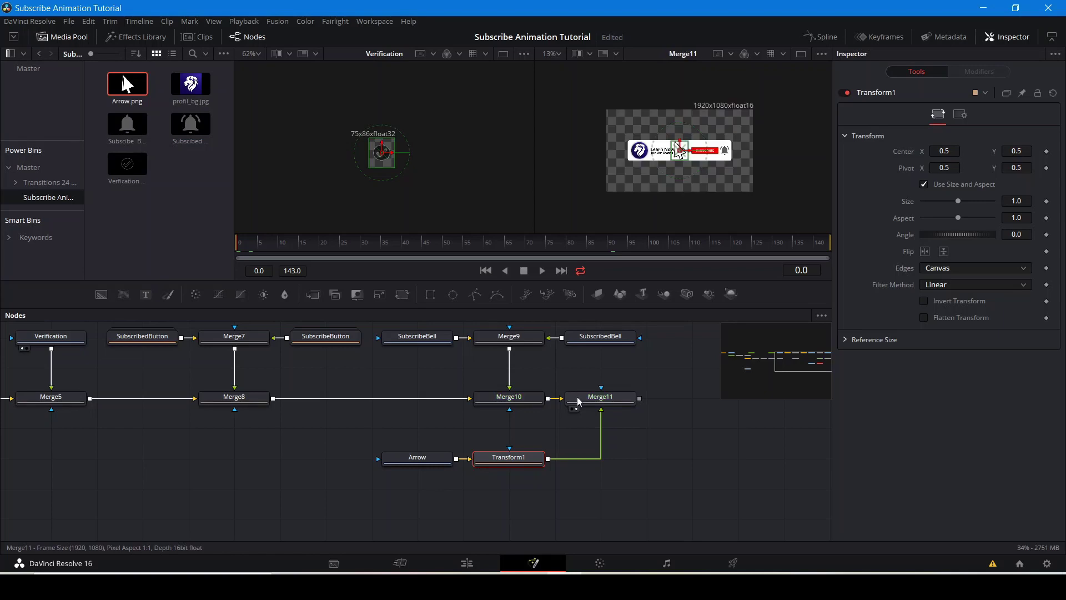
scroll(688, 176, up, 3)
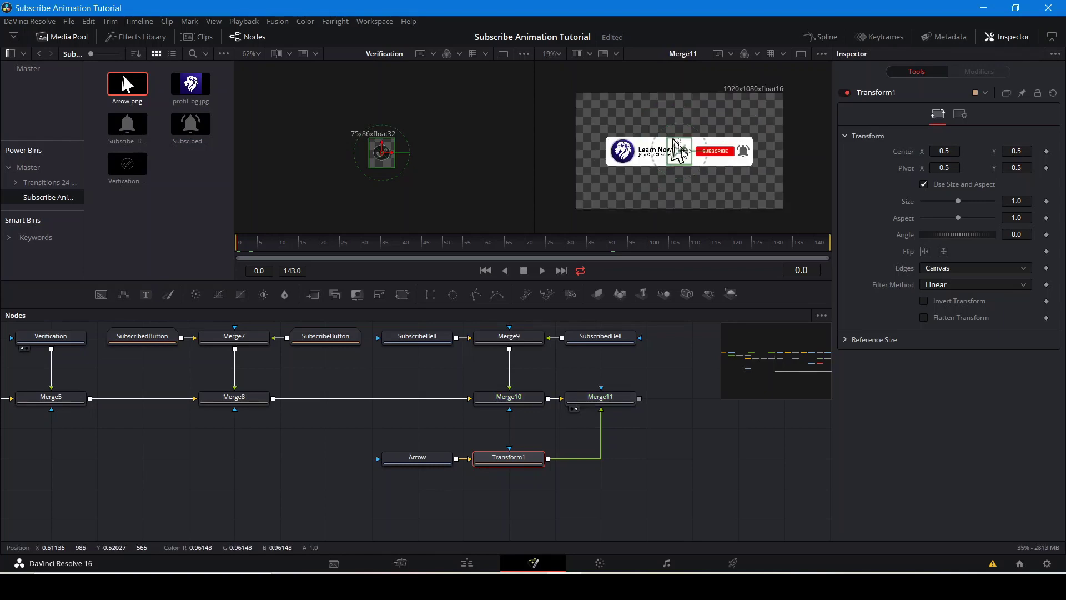
drag(701, 179, 682, 168)
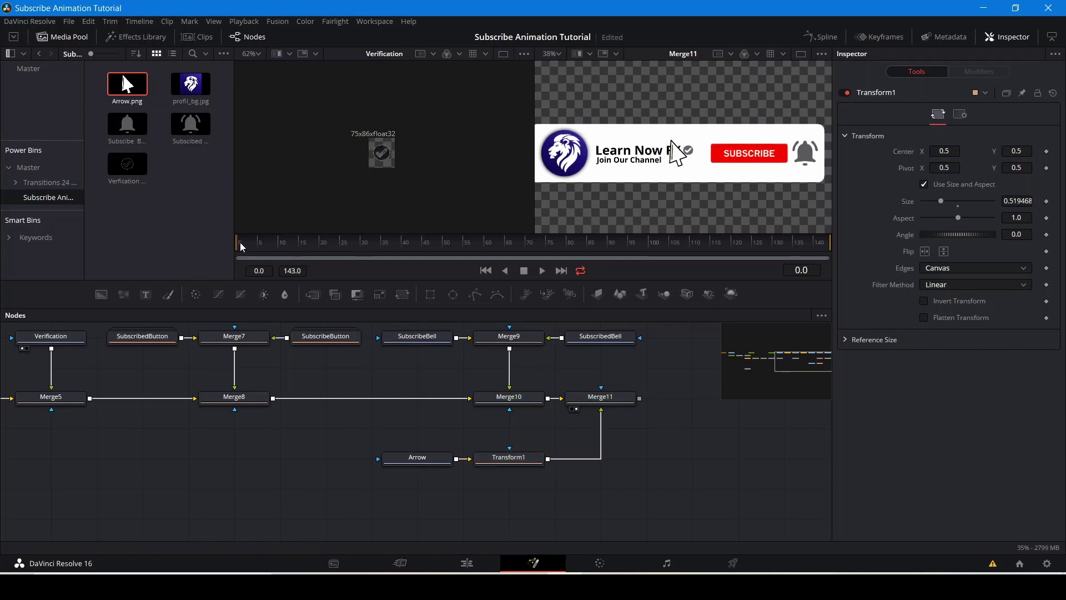
Move the arrow below the frame to about X -1.39, Y -2.38 and start animating its Center at frame 0.
click(495, 465)
drag(686, 149, 608, 238)
drag(734, 186, 814, 63)
drag(688, 115, 665, 188)
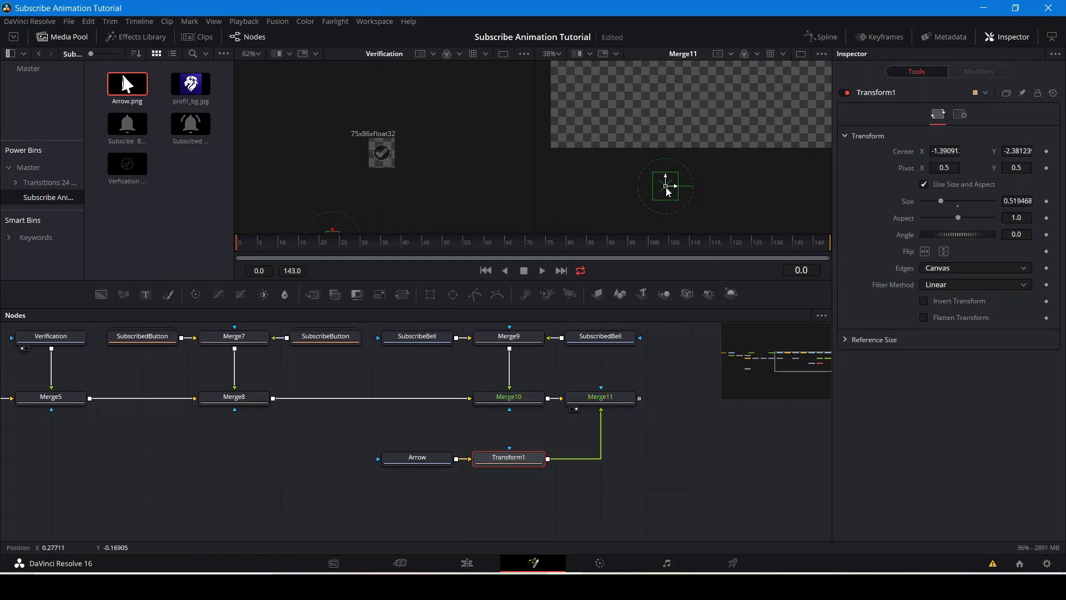
right_click(902, 151)
click(914, 158)
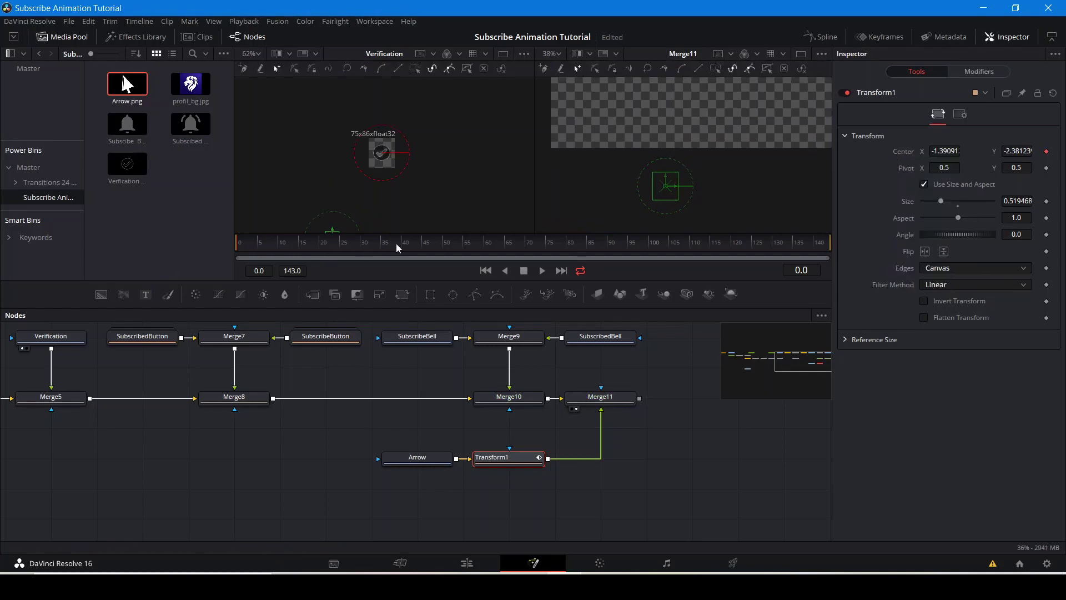
At frame 50, move the arrow onto the SUBSCRIBE button at about X 1.83, Y 0.45.
click(444, 244)
scroll(581, 169, down, 2)
drag(579, 178, 666, 142)
scroll(666, 142, up, 3)
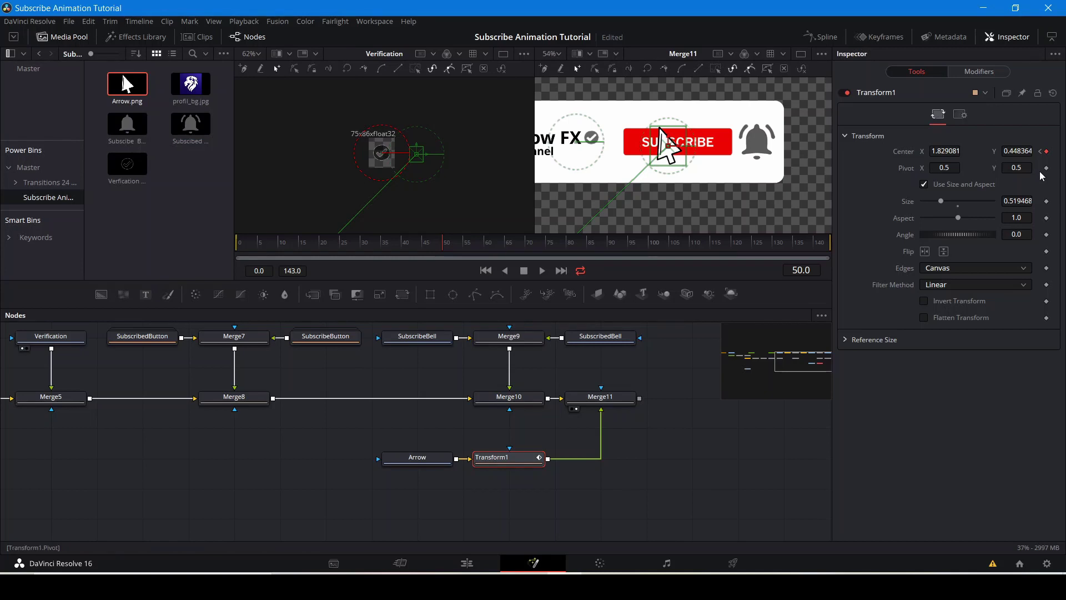
Start animating the arrow Transform's Size at frame 50 and reduce it to 0.34 at frame 51.
right_click(905, 205)
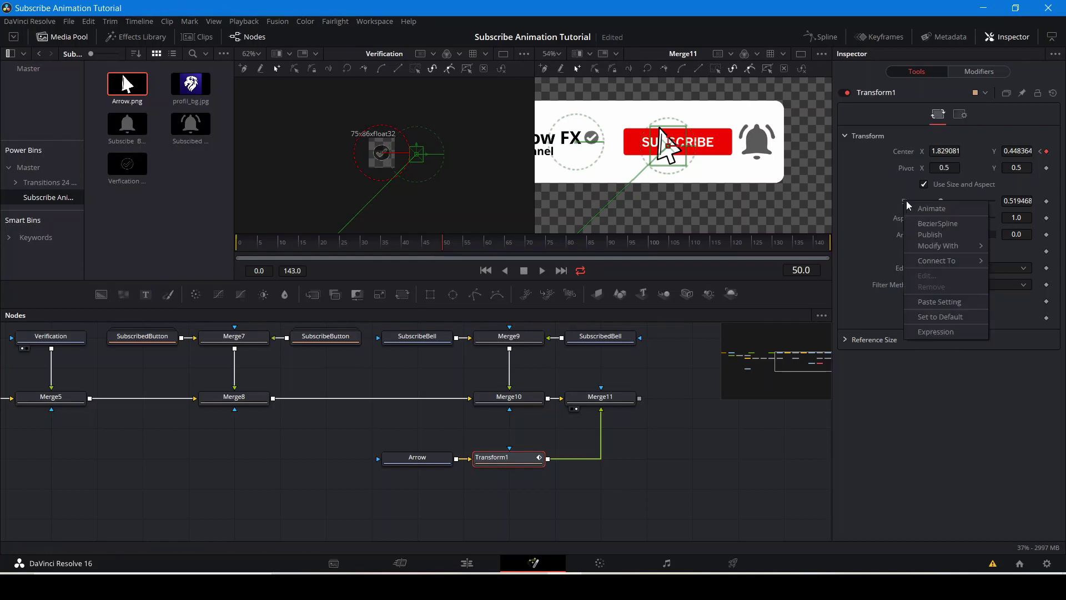
click(921, 208)
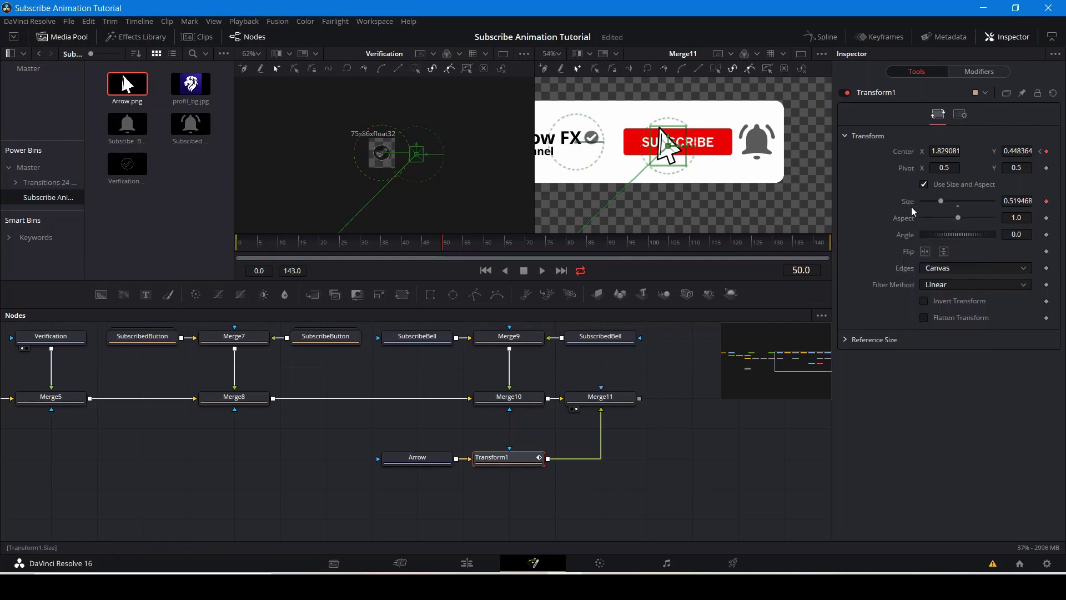
key(Right)
drag(941, 202, 936, 208)
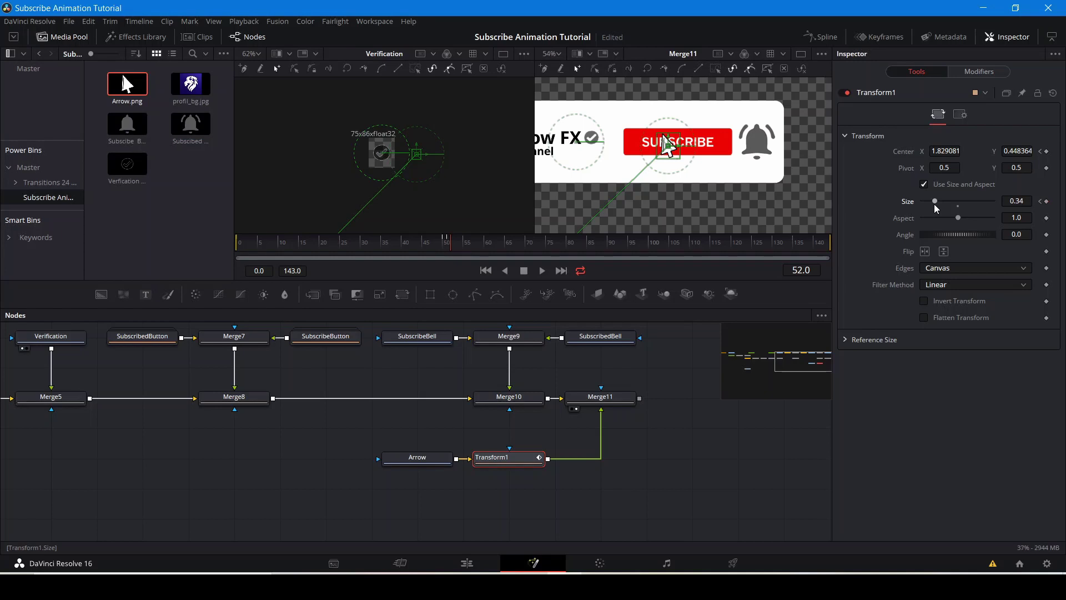
Return to frame 50 and set the arrow Transform's Size to 0.52.
click(431, 462)
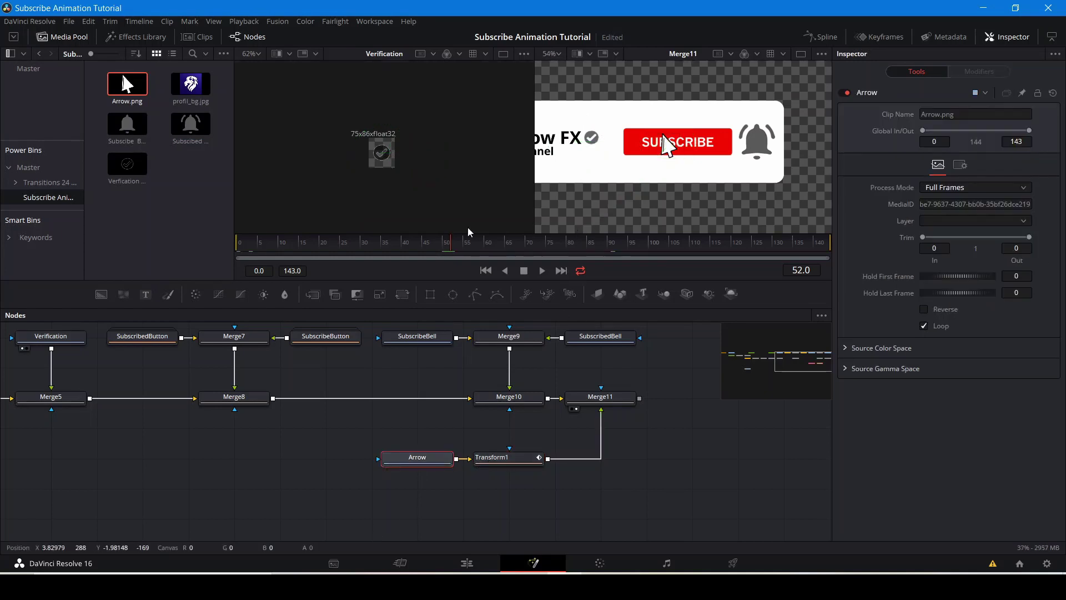
drag(449, 246, 446, 247)
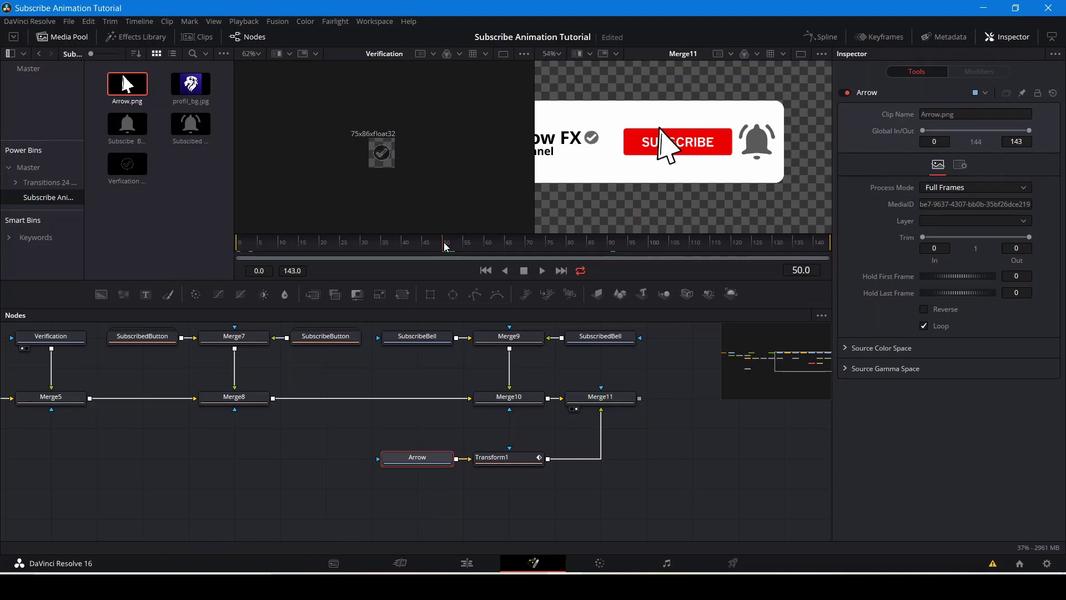
click(502, 459)
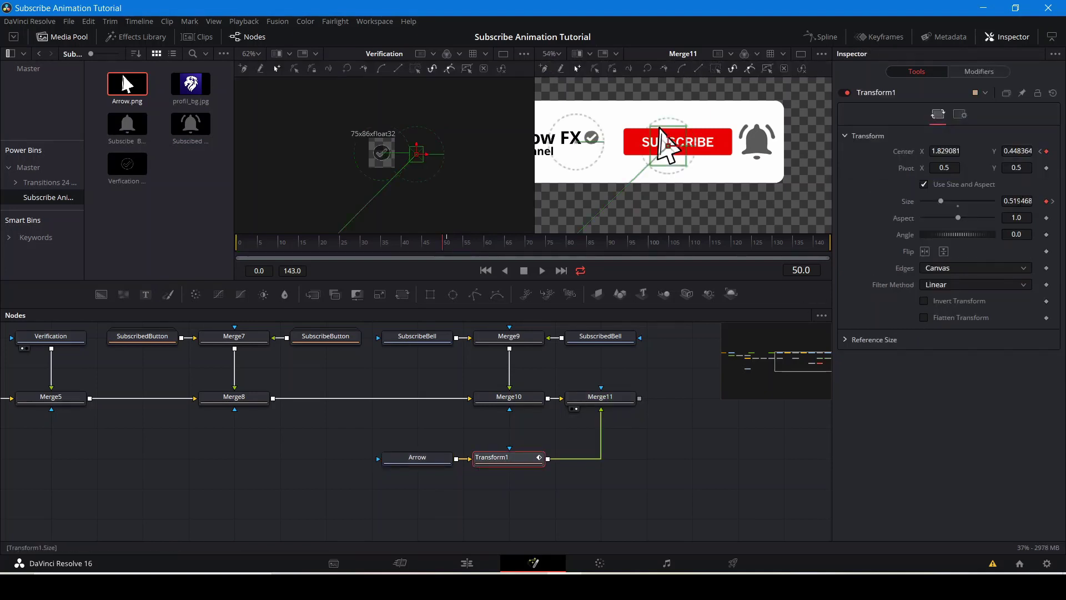
click(1020, 201)
text(0.52)
key(Return)
Set the arrow Transform's Size to 0.52 at frame 52 to finish the click motion.
key(Right)
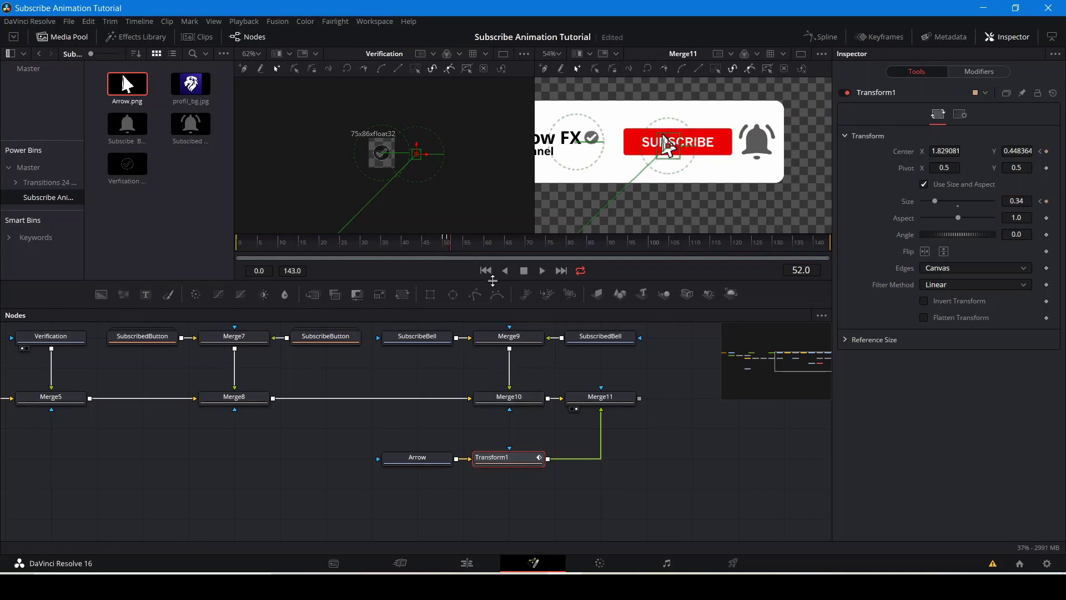
click(1017, 202)
key(BackSpace)
text(.52)
key(Return)
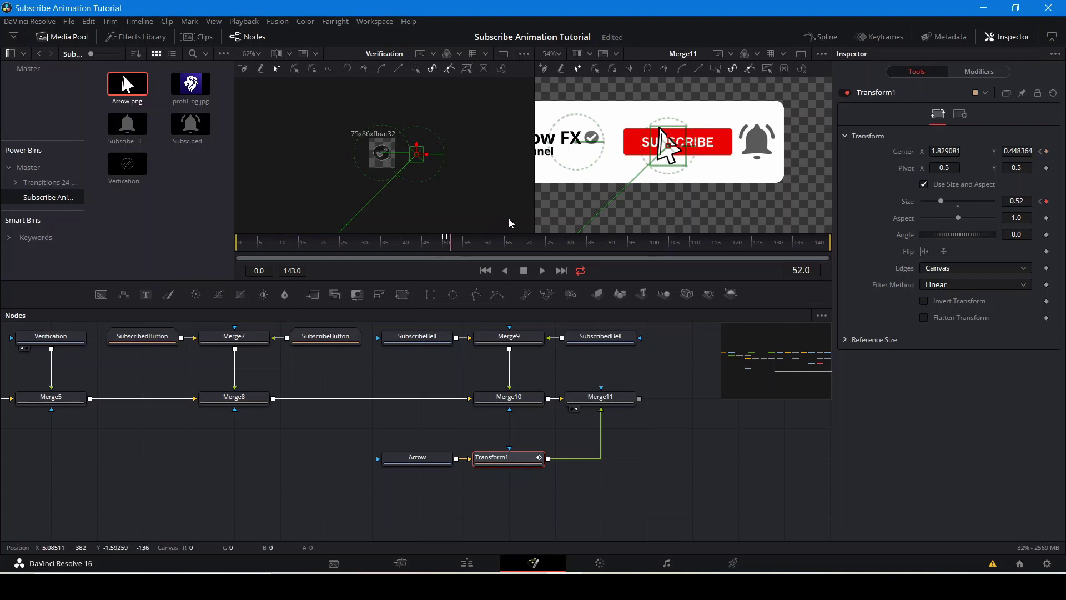
Animate the Blend of Merge7, which joins the two subscribe buttons, and set it to 0.0 at frame 51.
drag(457, 439, 506, 499)
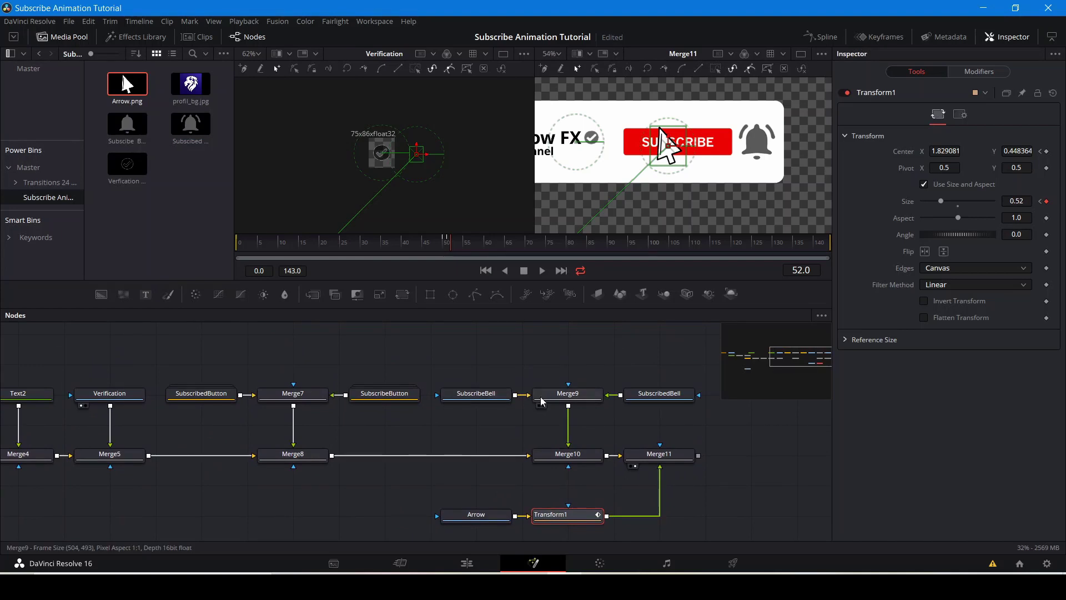
click(558, 394)
drag(480, 366, 736, 357)
click(560, 383)
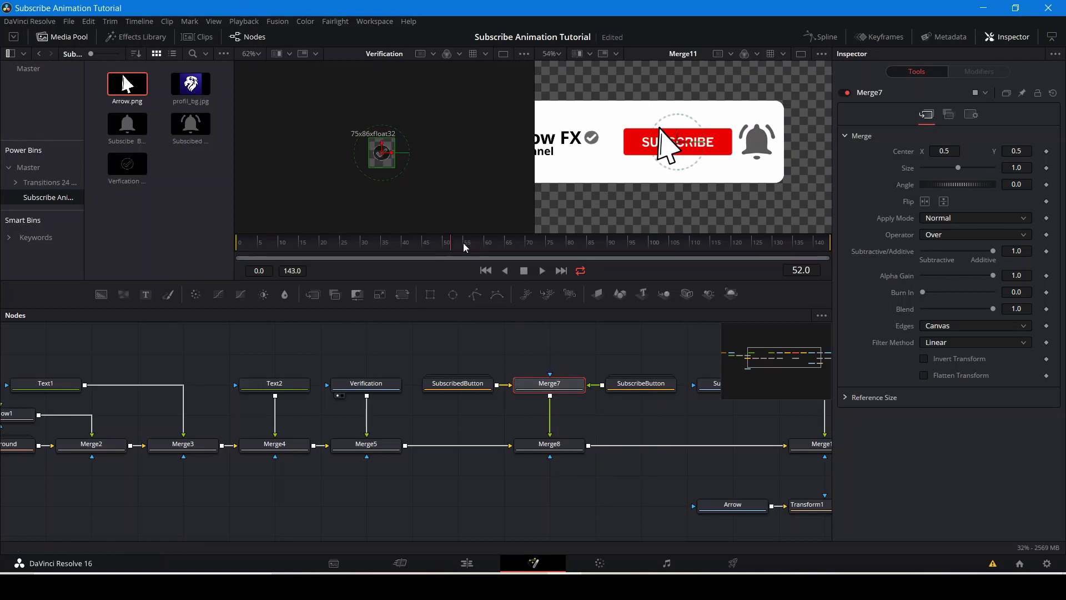
right_click(902, 313)
click(906, 315)
key(Left)
click(1046, 309)
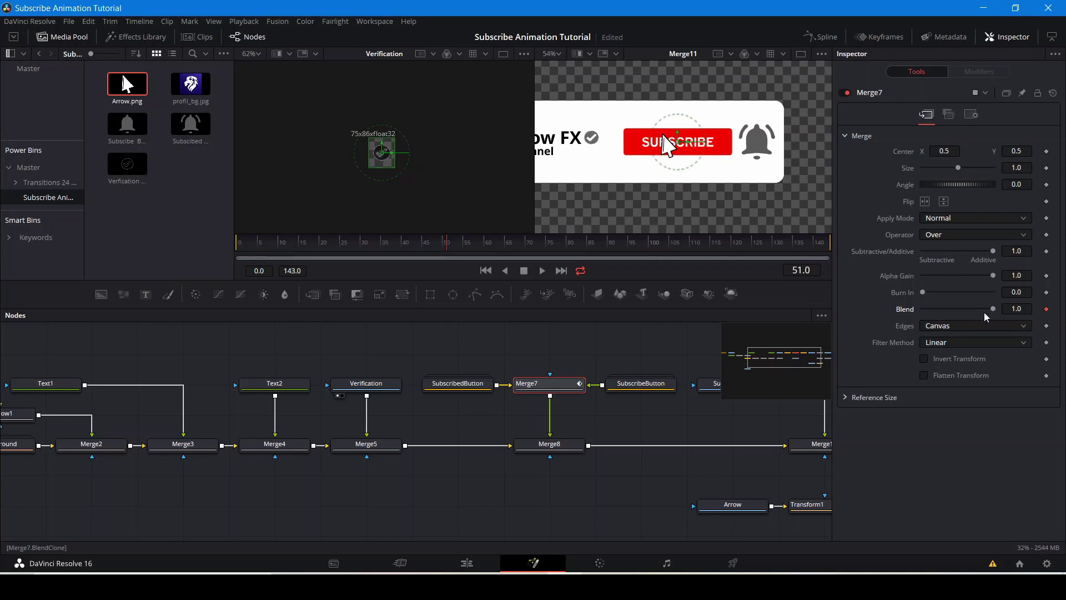
drag(993, 307, 828, 312)
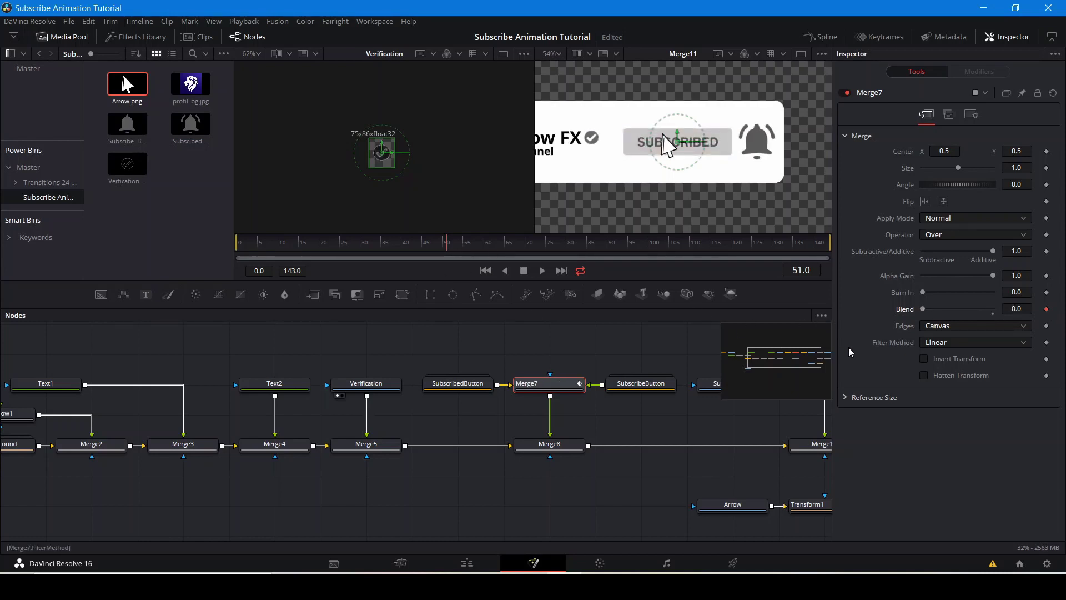
Keyframe Merge7's Blend at 1.0 on frame 51 and 0.0 on frame 52 so SUBSCRIBE switches to SUBSCRIBED.
key(Right)
drag(922, 309, 1021, 309)
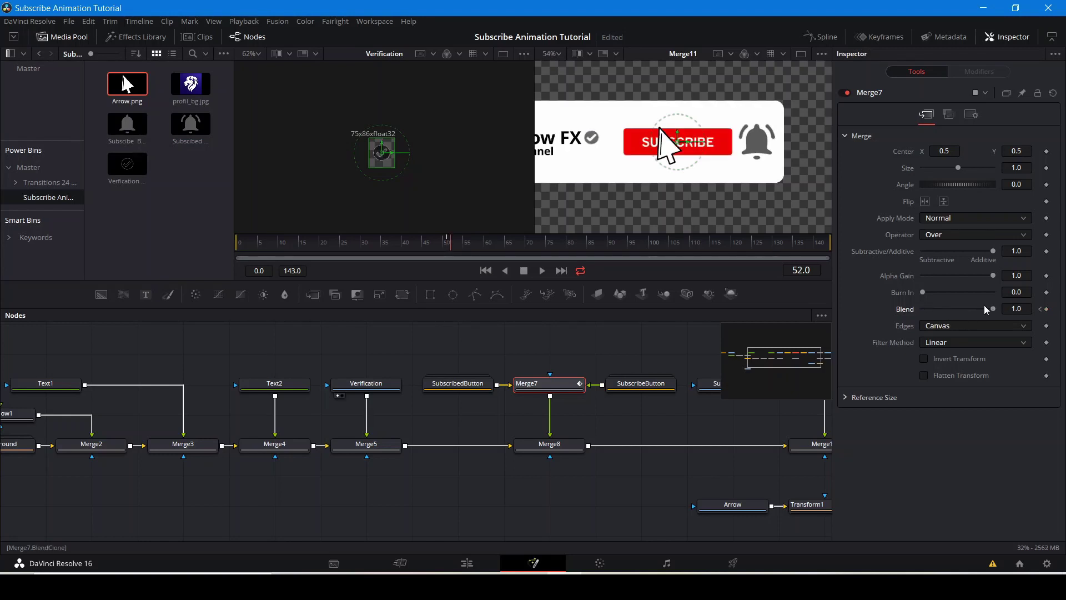
drag(992, 309, 793, 331)
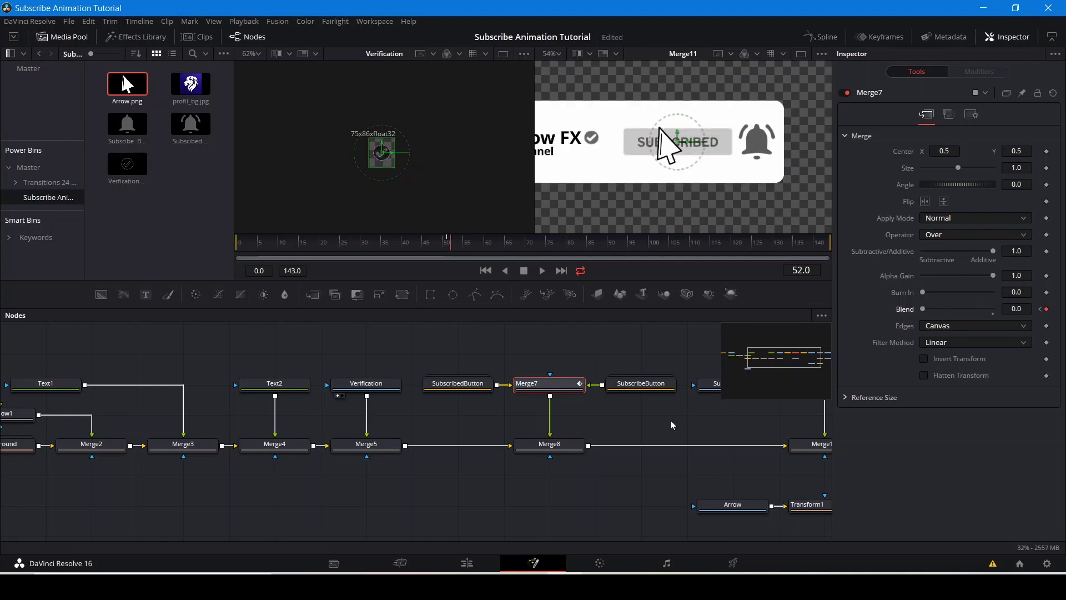
Play the animation from frame 44 to check the arrow's click and the subscribe button switch.
click(430, 243)
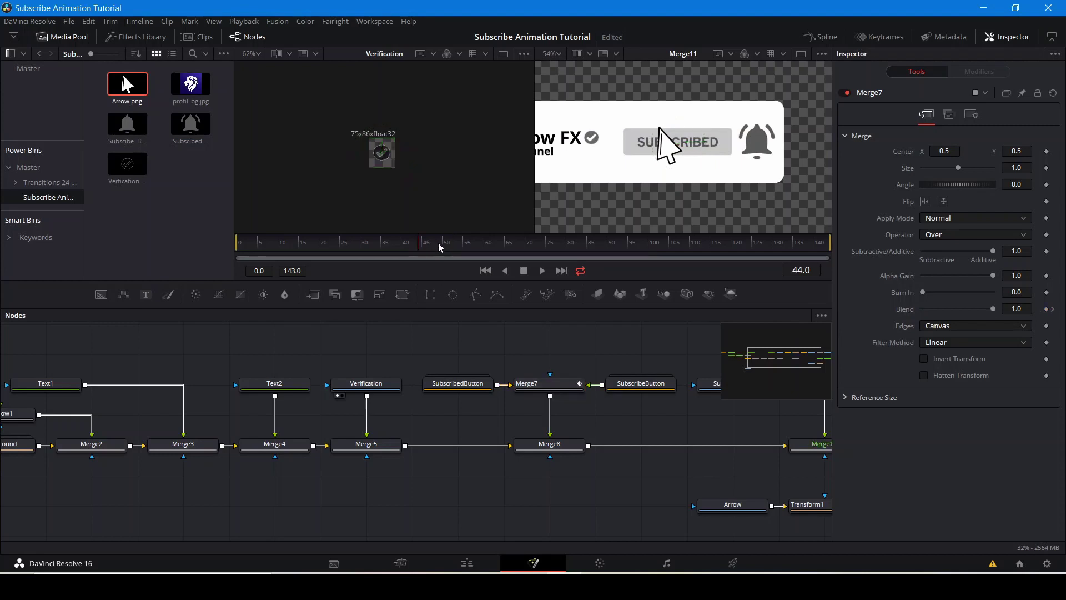
key(space)
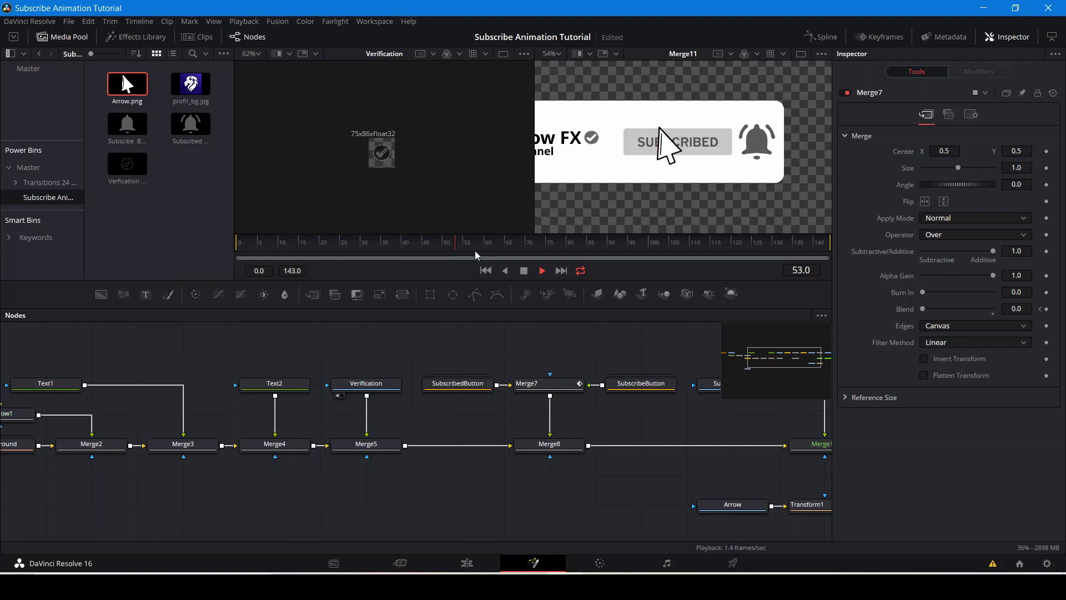
key(space)
At frame 77, move the arrow onto the bell, with Transform1's Center at about X 3.18, Y 0.46.
drag(581, 346, 319, 376)
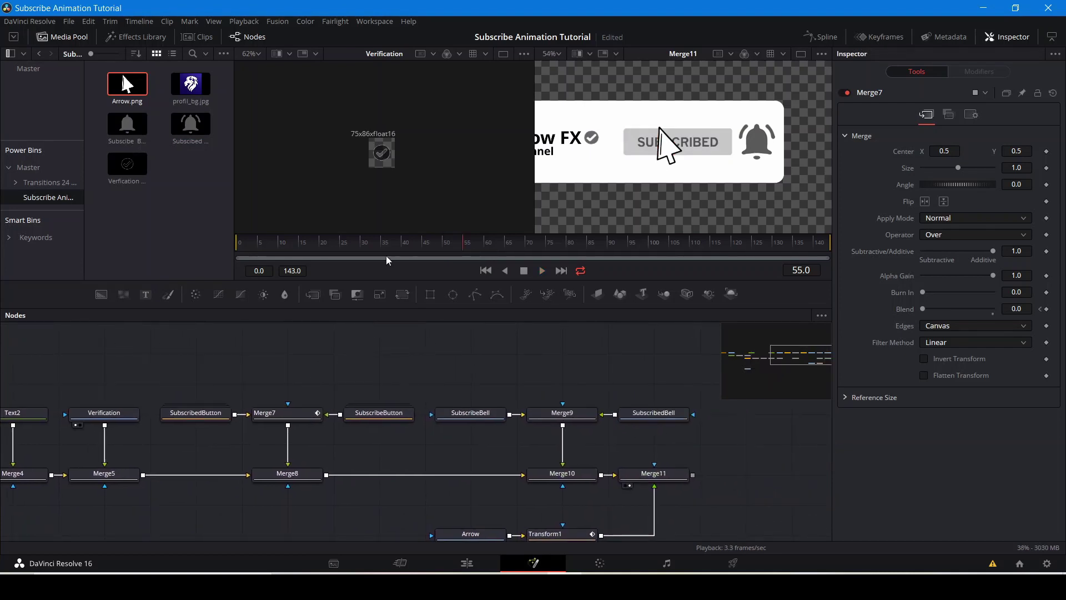
click(528, 245)
click(558, 244)
drag(607, 366, 533, 328)
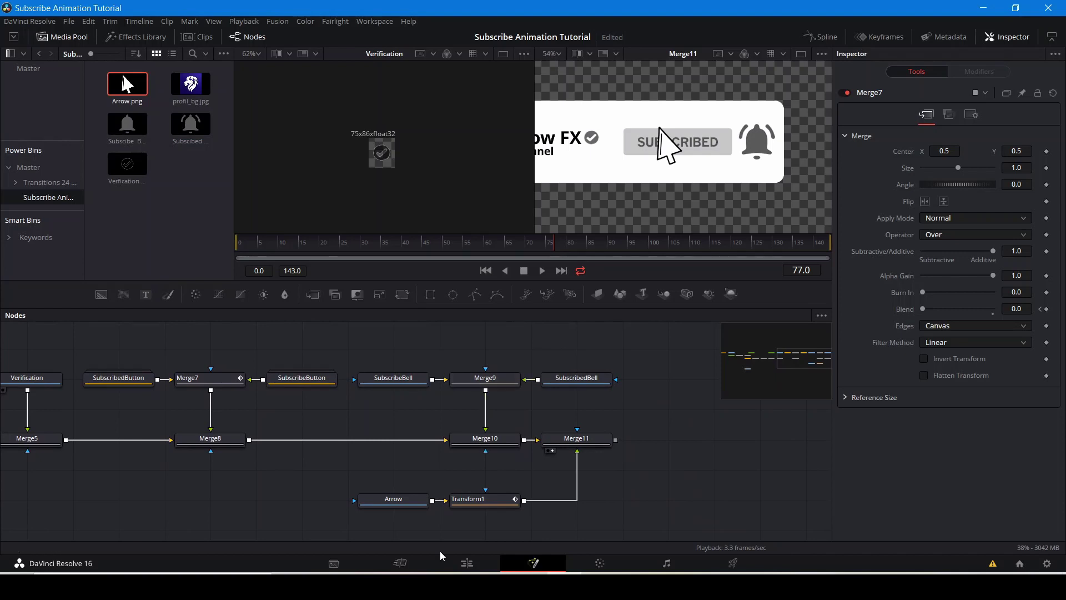
click(474, 503)
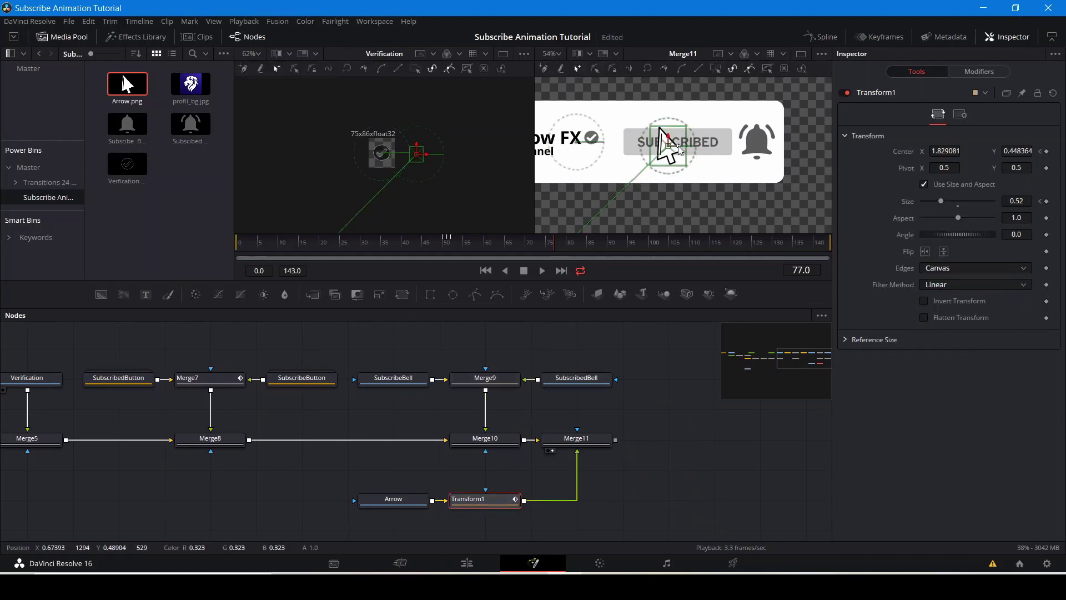
drag(676, 148, 761, 149)
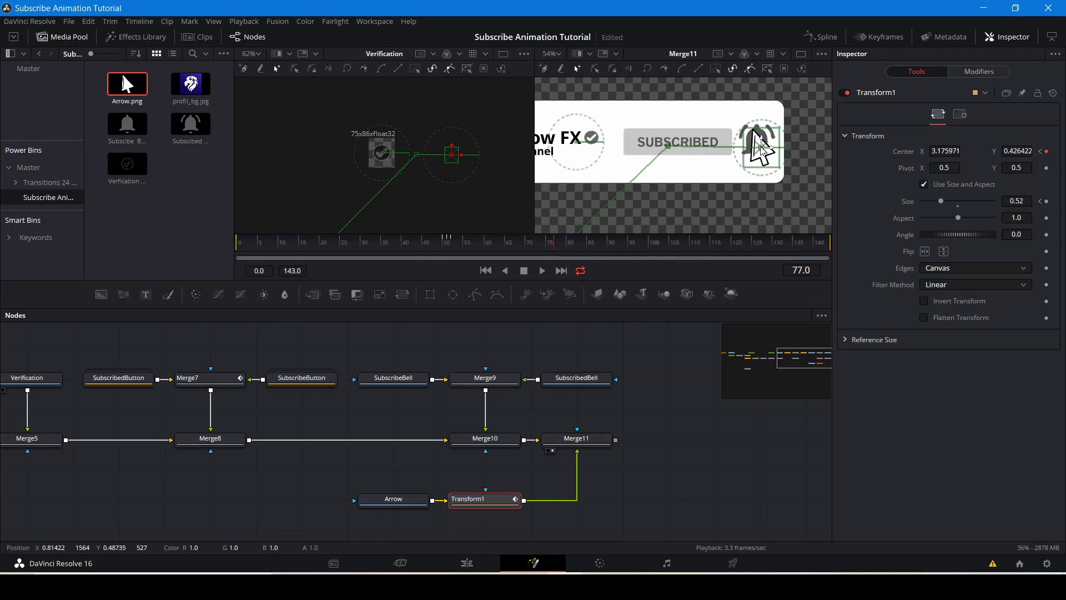
drag(761, 148, 762, 146)
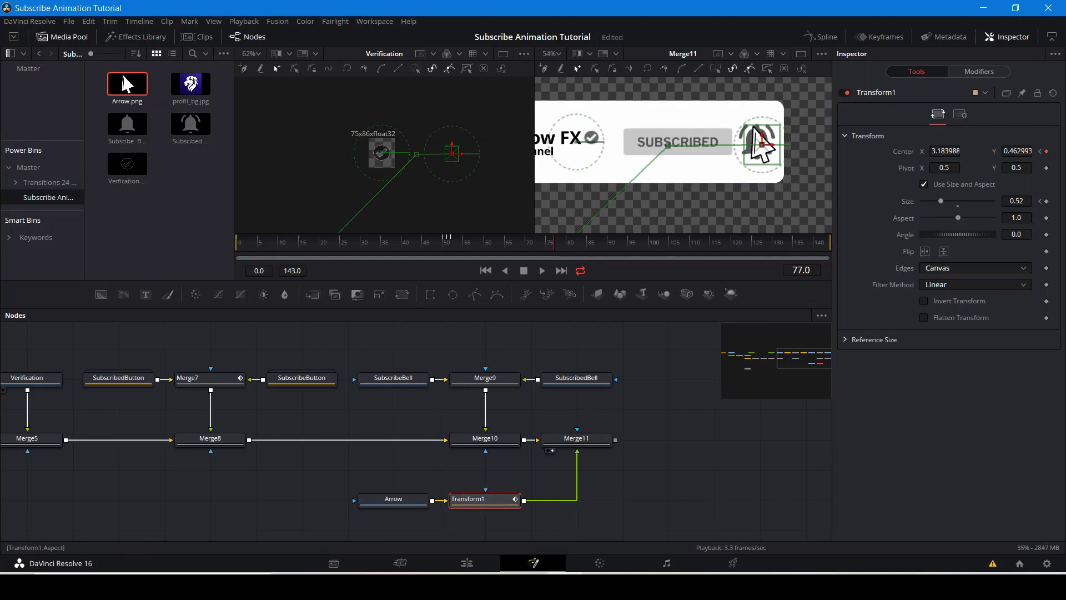
Animate the click on the bell by keyframing Transform1's Size at frame 77, 0.34 at frame 78 and 0.52 at frame 79.
click(1047, 201)
key(Right)
drag(942, 202, 933, 208)
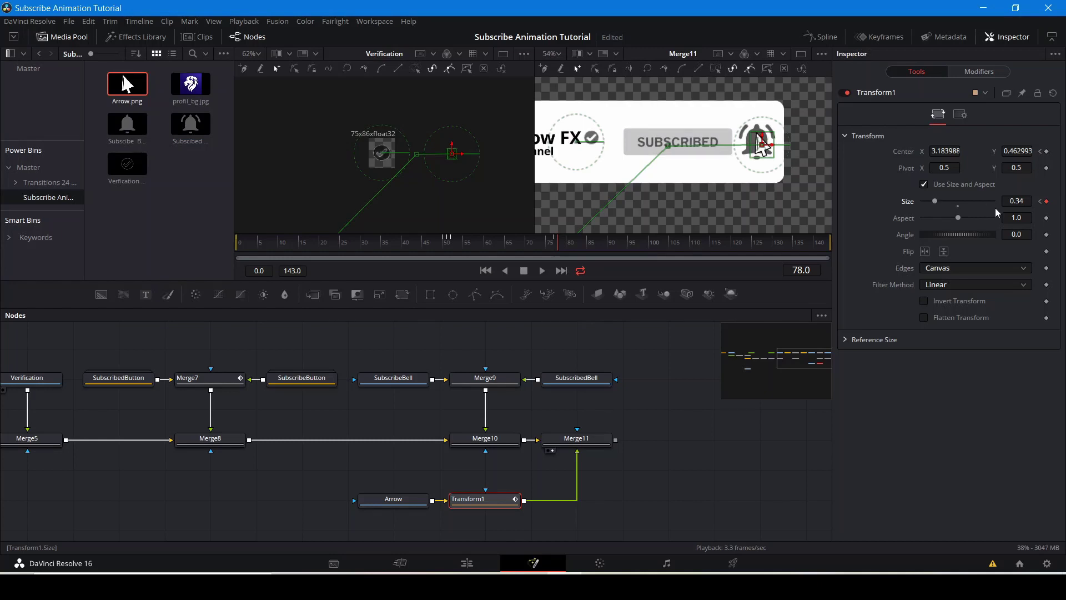
click(1020, 201)
text(.52)
key(Return)
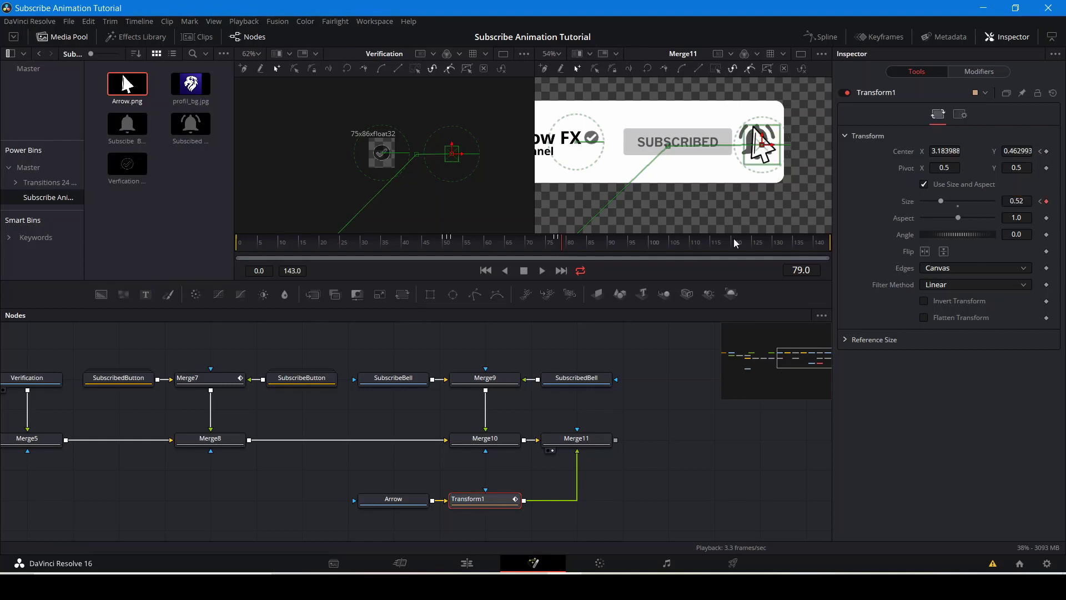
Animate the Blend of Merge9, which joins the two bells, with 0.0 at frame 78 and 1.0 at frame 79.
scroll(699, 175, down, 5)
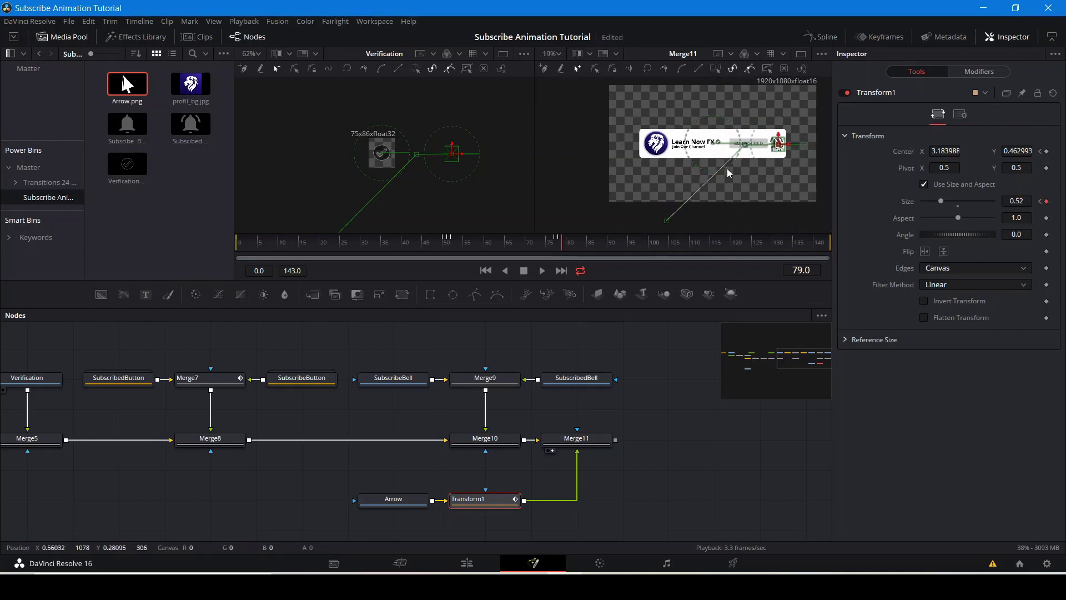
click(660, 371)
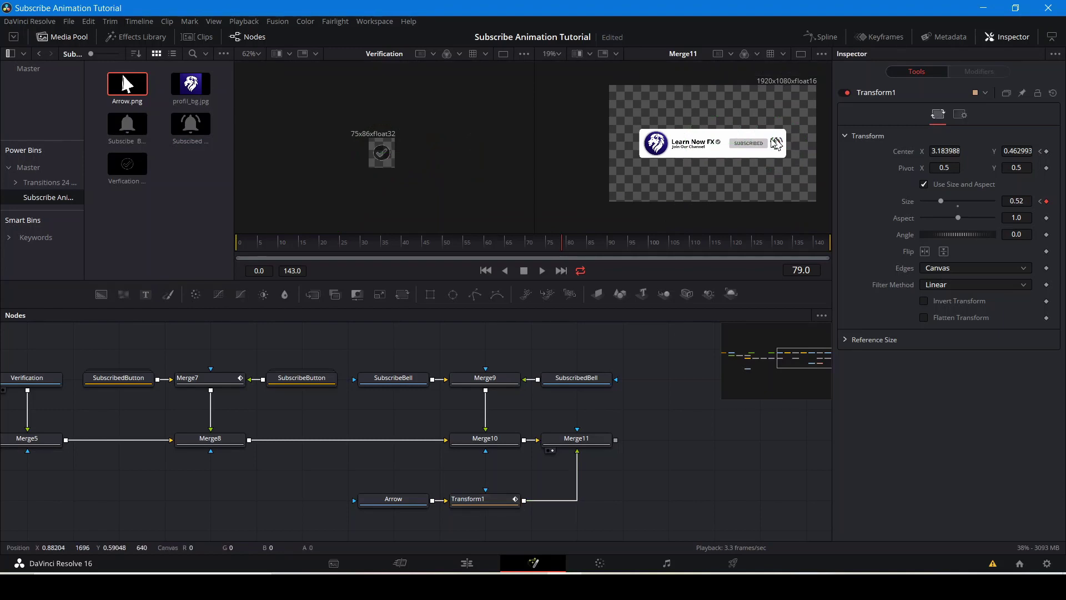
drag(805, 194, 674, 199)
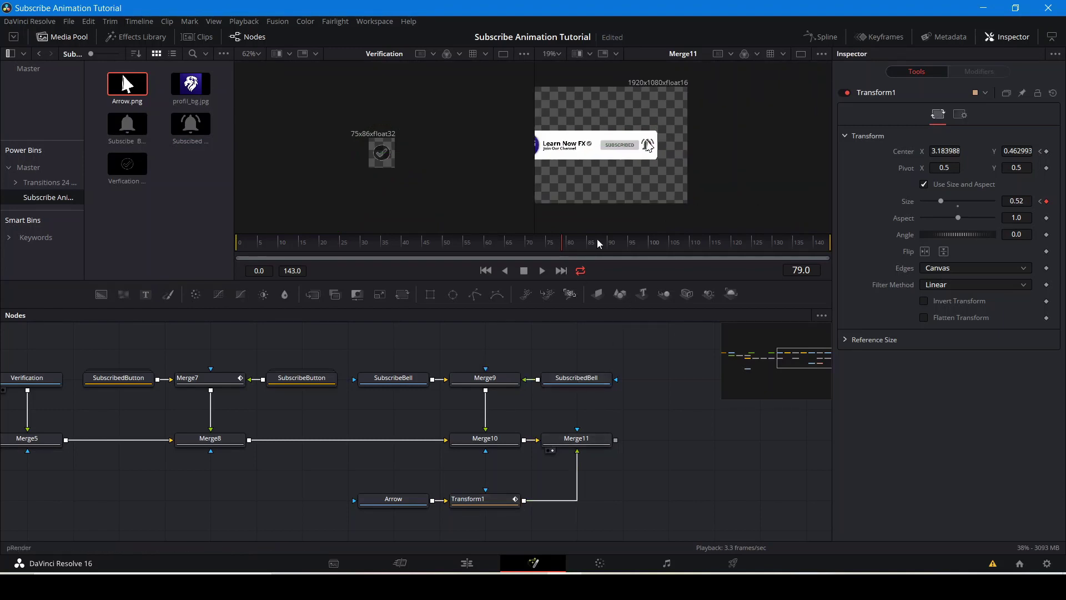
drag(384, 337, 591, 359)
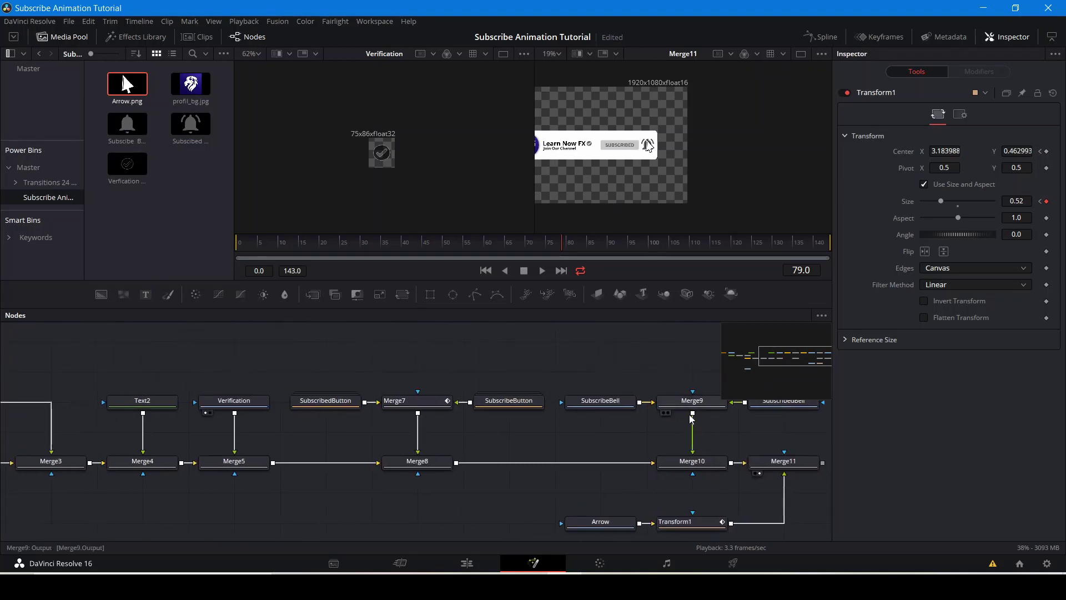
click(682, 398)
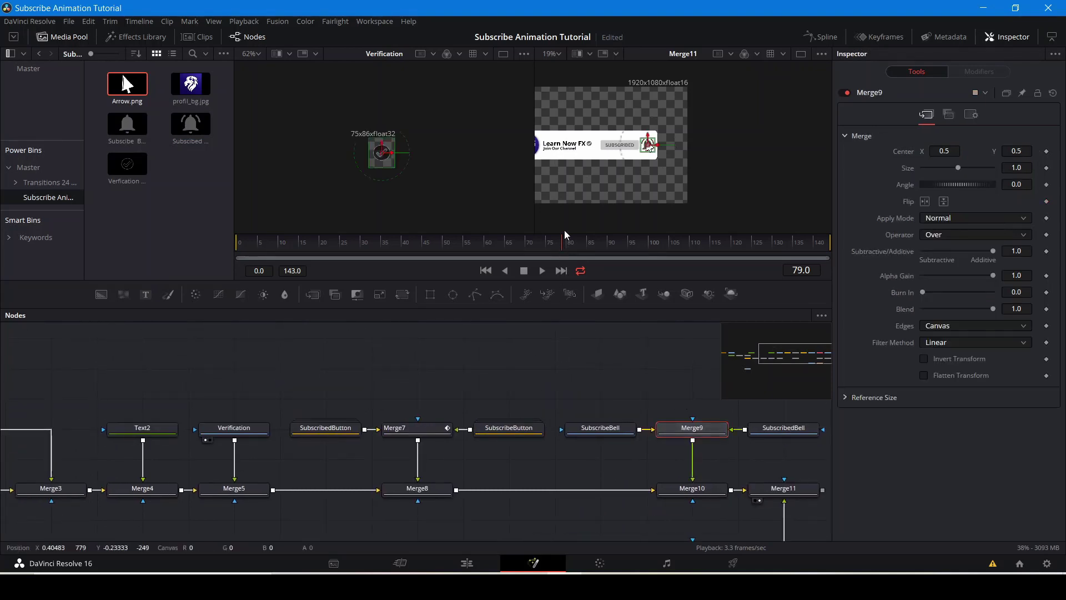
key(Left)
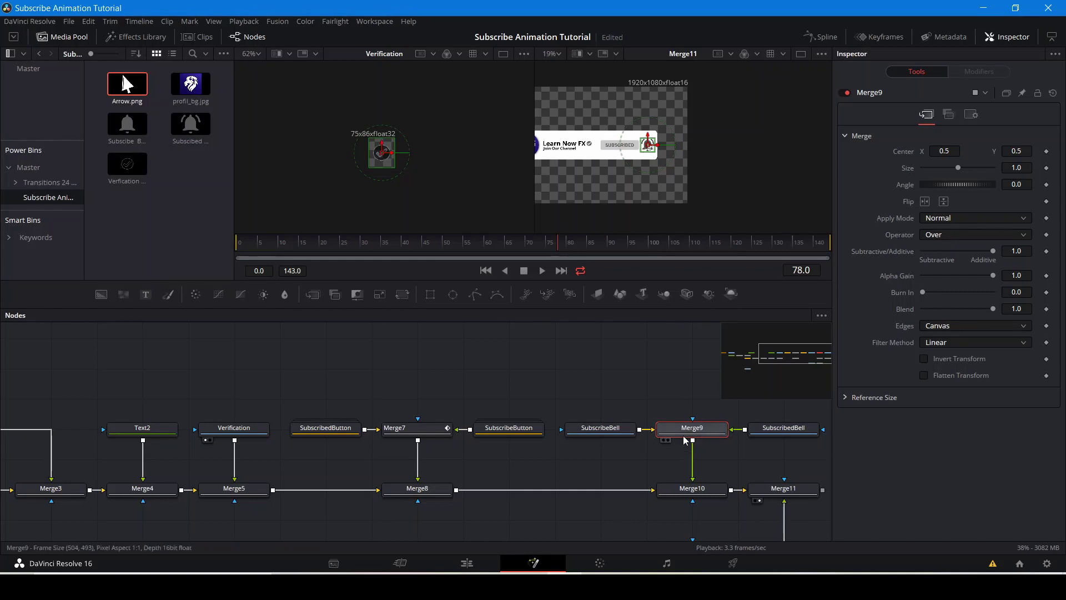
click(1045, 309)
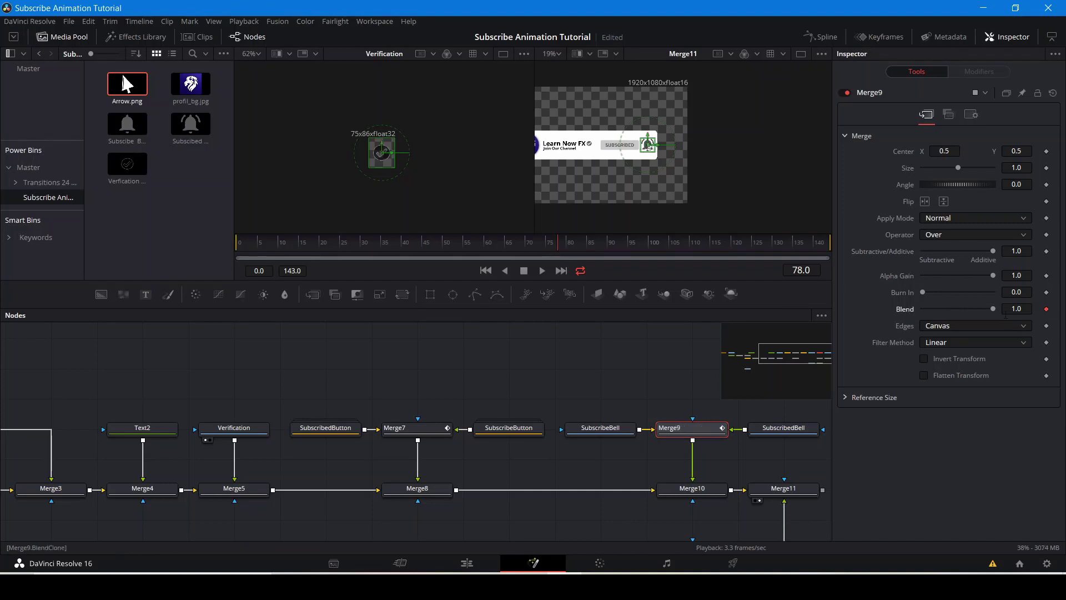
drag(944, 311, 863, 318)
key(Right)
drag(991, 307, 1059, 309)
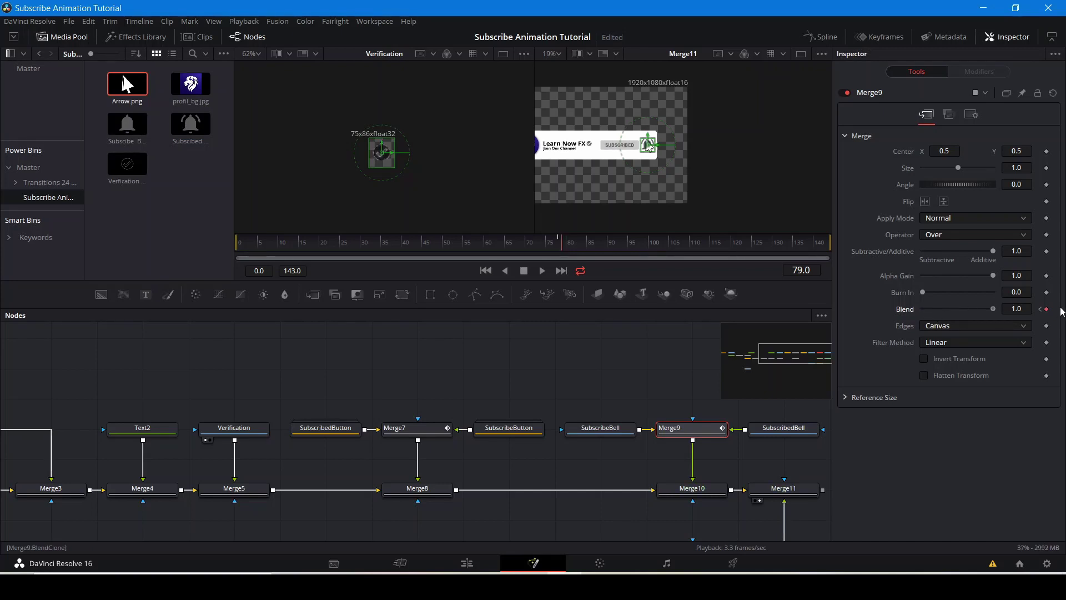
Play the frames around 77 to check the bell switch under the arrow.
click(672, 364)
key(space)
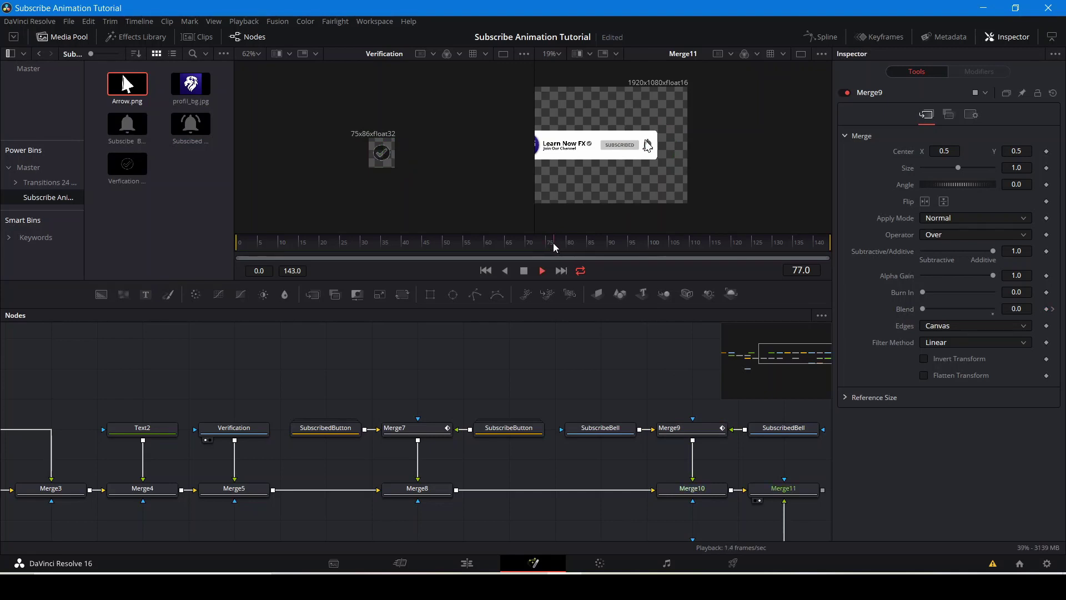
key(space)
At frame 124, move the arrow out beyond the canvas's lower-right corner, with Transform1's Center at about X 4.61, Y -2.26.
scroll(648, 146, up, 5)
scroll(648, 147, down, 5)
drag(649, 149, 737, 148)
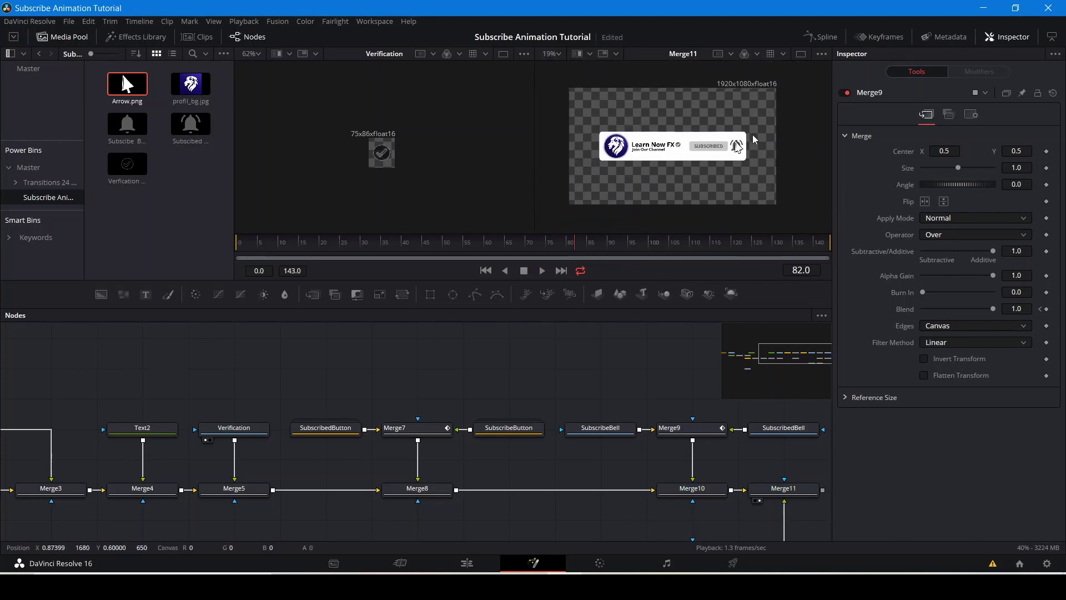
scroll(691, 161, up, 2)
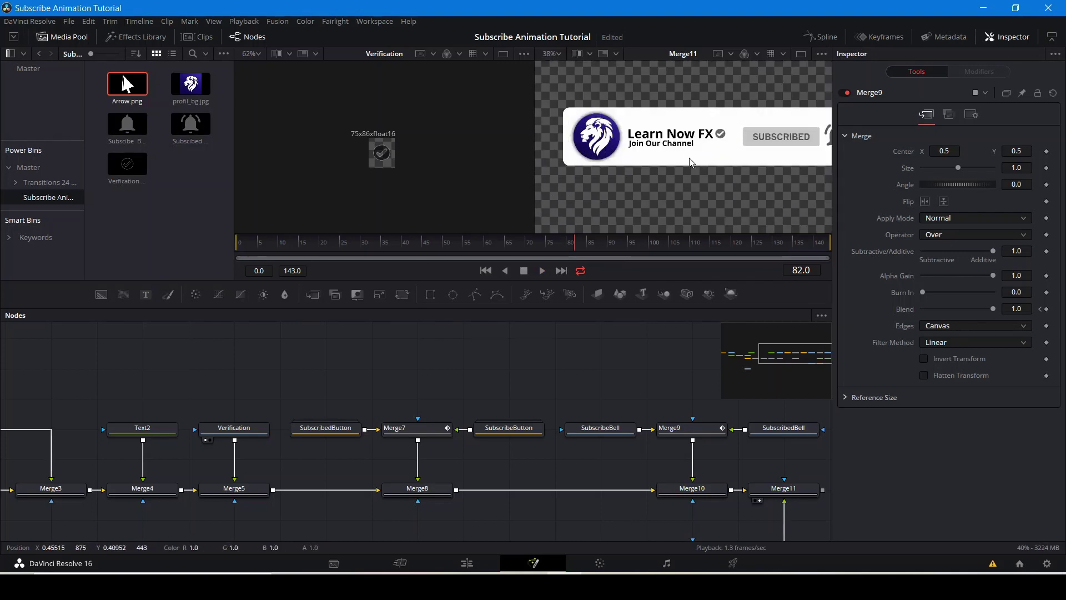
drag(690, 161, 611, 161)
drag(651, 332, 353, 271)
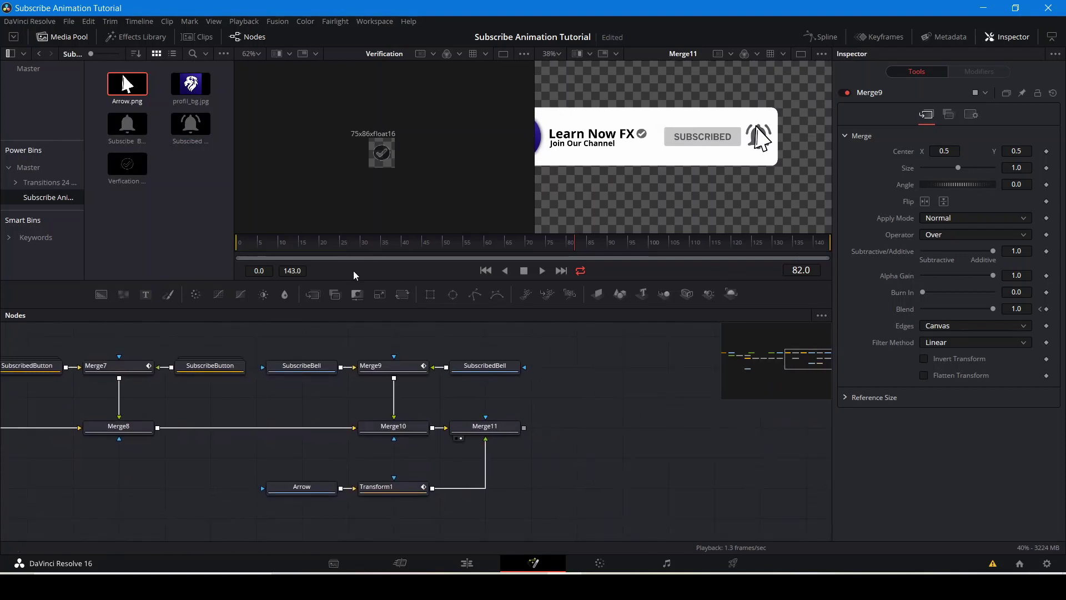
click(731, 245)
click(749, 244)
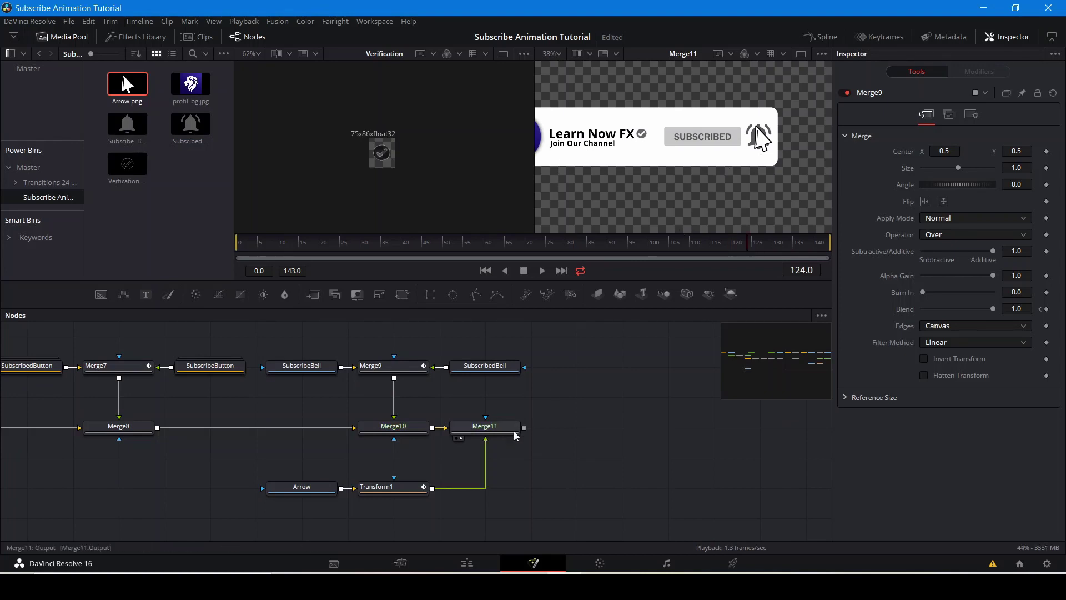
scroll(723, 180, down, 3)
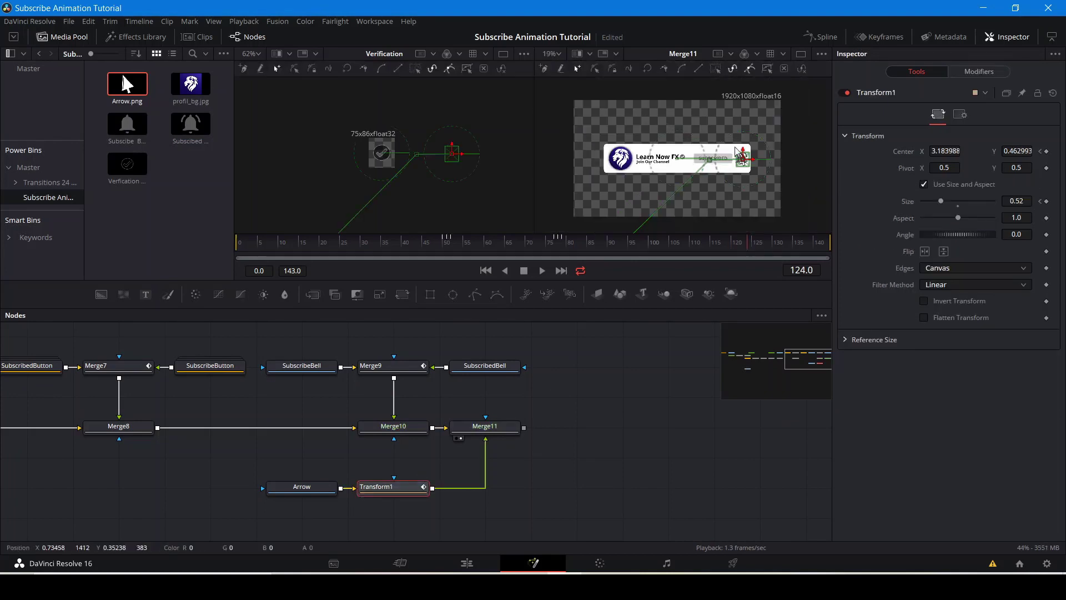
drag(743, 159, 780, 235)
Select all points of the arrow's motion path and smooth them into curves.
drag(718, 210, 730, 172)
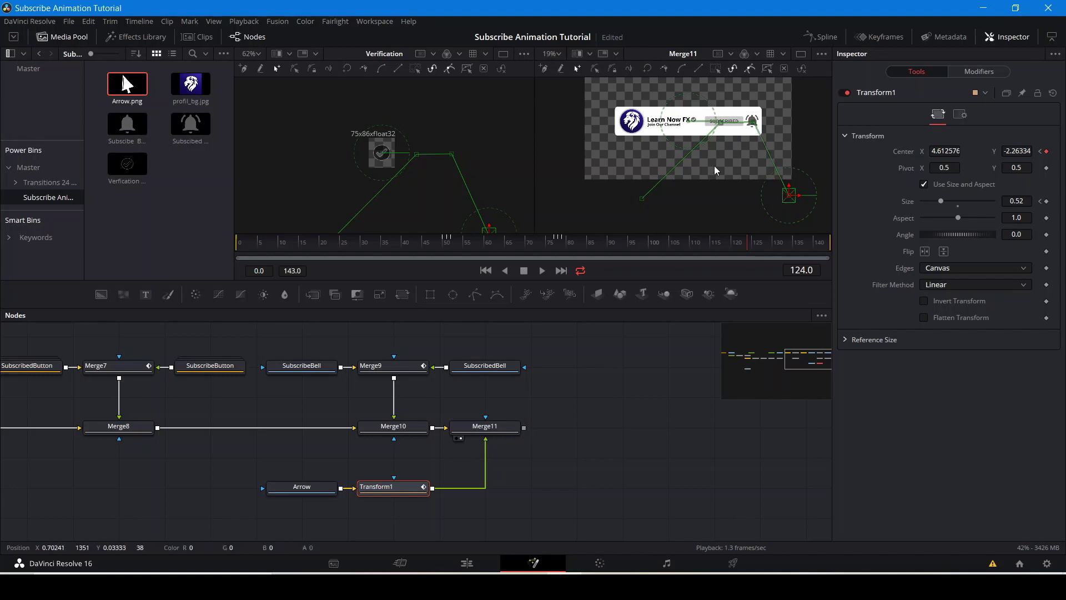
drag(589, 98, 828, 225)
key(shift+s)
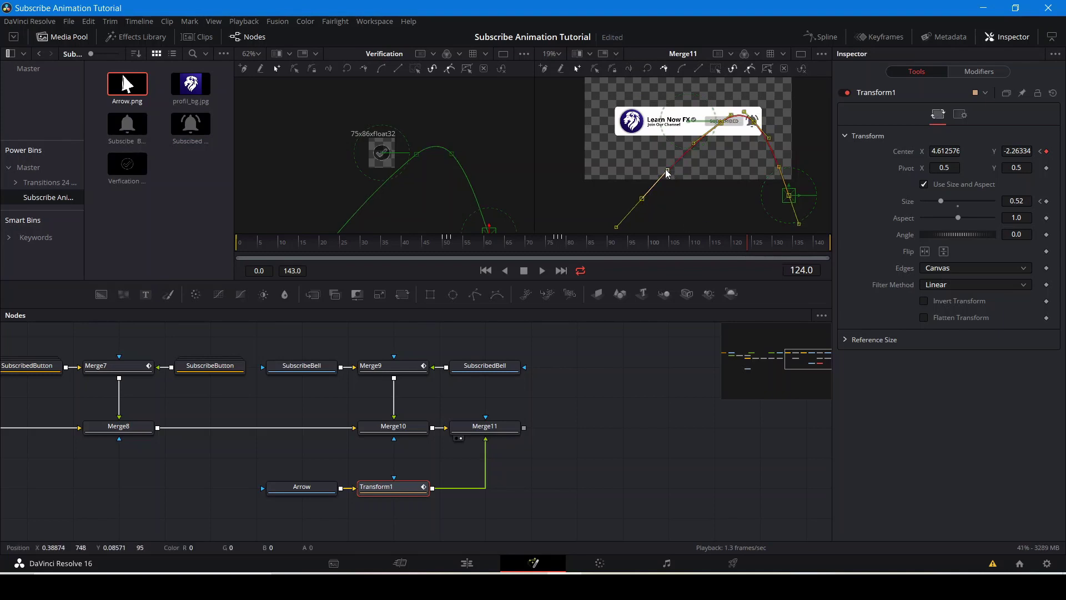
Adjust the path handles at the start, SUBSCRIBED button, bell and exit points to shape the arrow's curved route.
drag(668, 172, 684, 182)
mouse_move(693, 143)
mouse_down()
mouse_move(707, 156)
mouse_move(680, 147)
mouse_move(694, 137)
mouse_up()
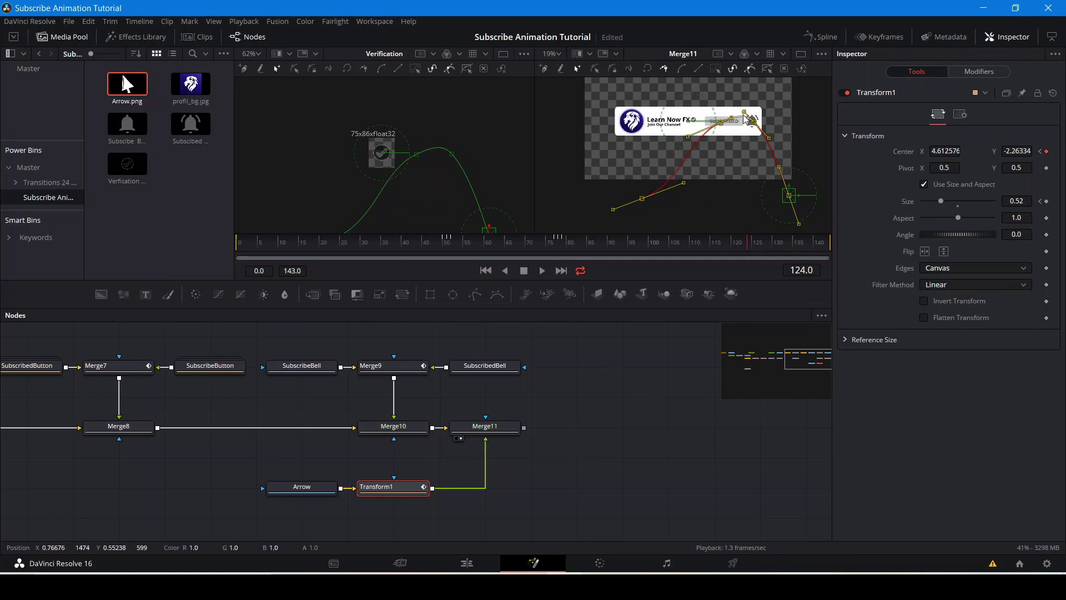
drag(744, 114, 740, 129)
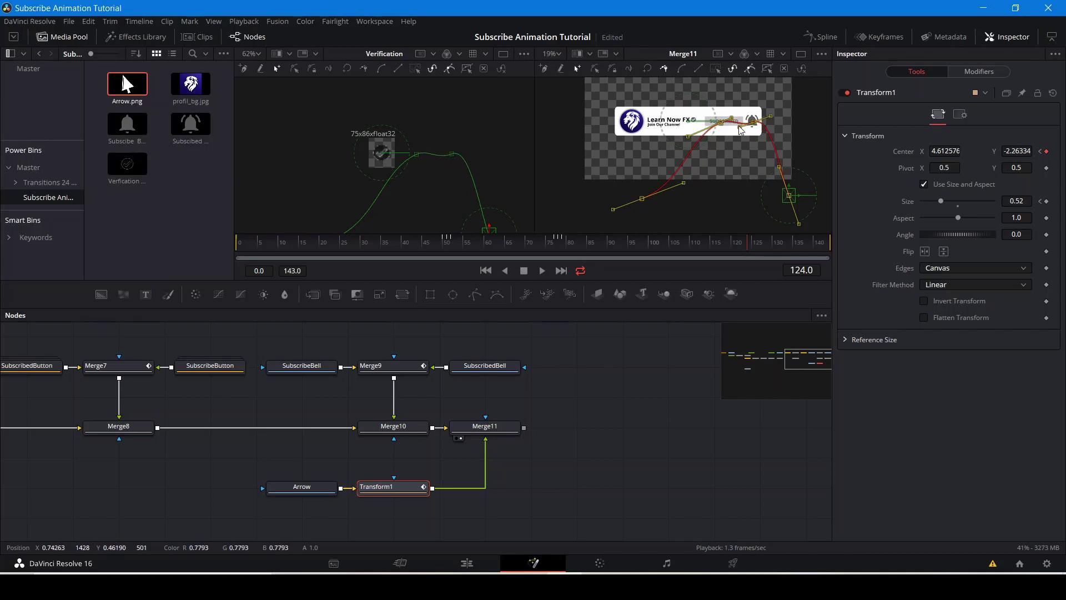
drag(780, 169, 765, 181)
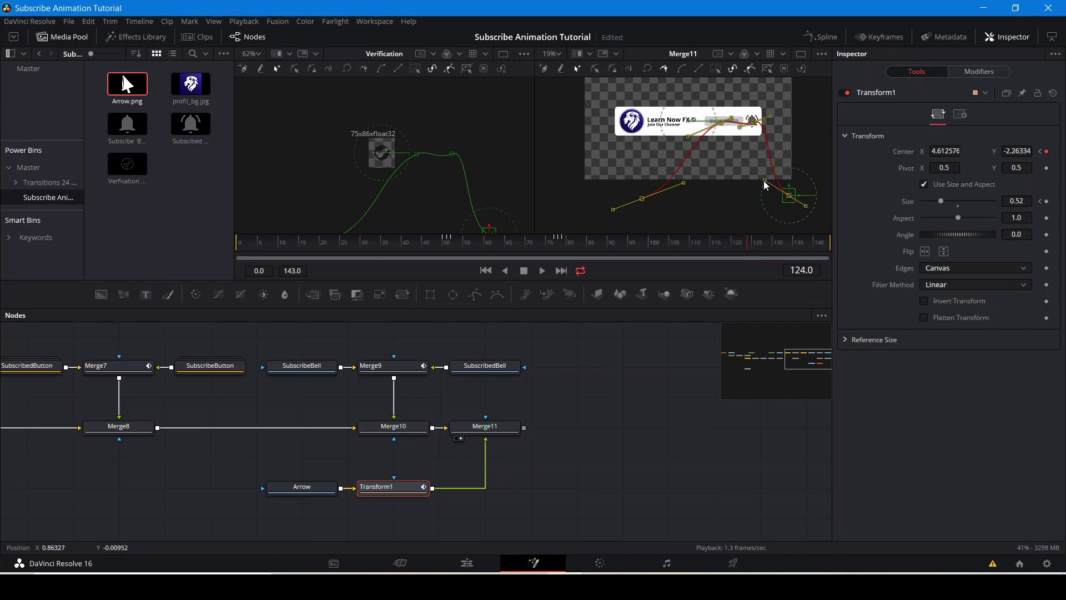
Lengthen the exit point's handle, shorten and flatten the start point's handle, and play the animation to check the arrow's path.
scroll(790, 162, up, 3)
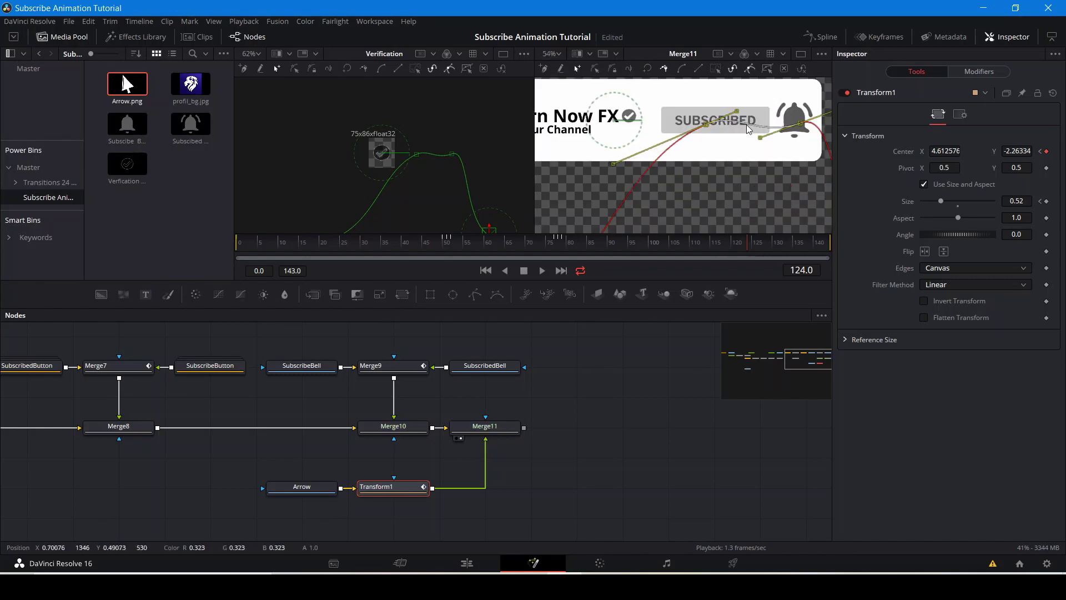
scroll(711, 147, down, 3)
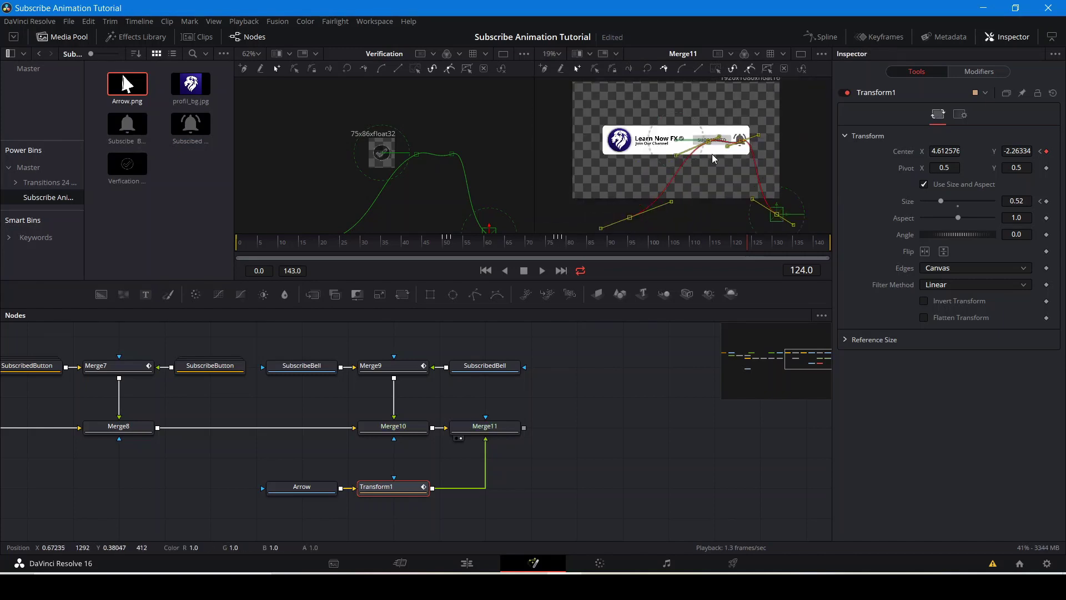
drag(793, 227, 802, 232)
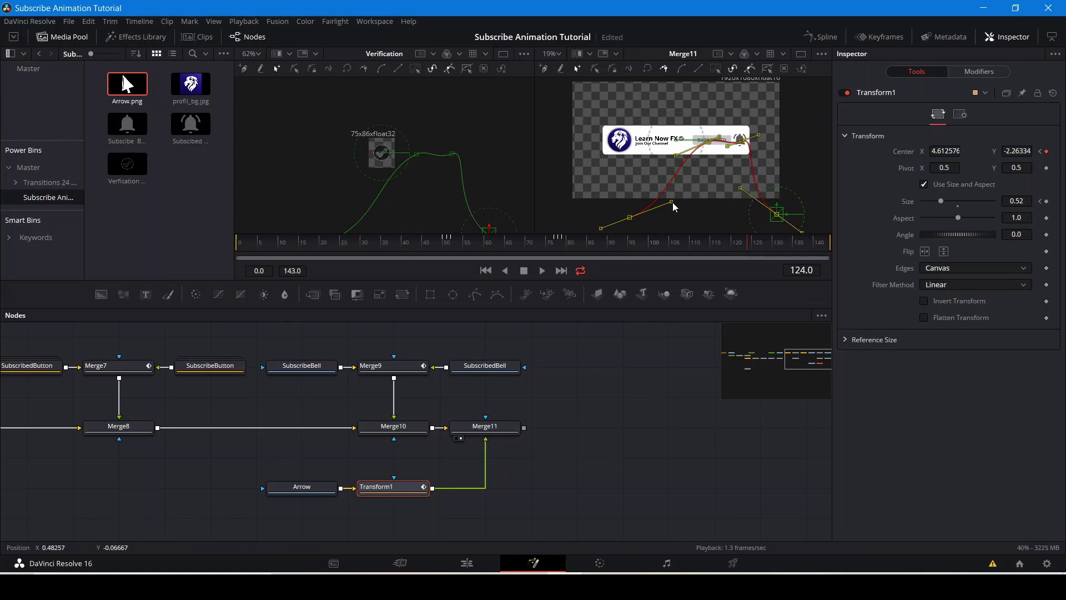
click(671, 199)
drag(597, 197, 655, 212)
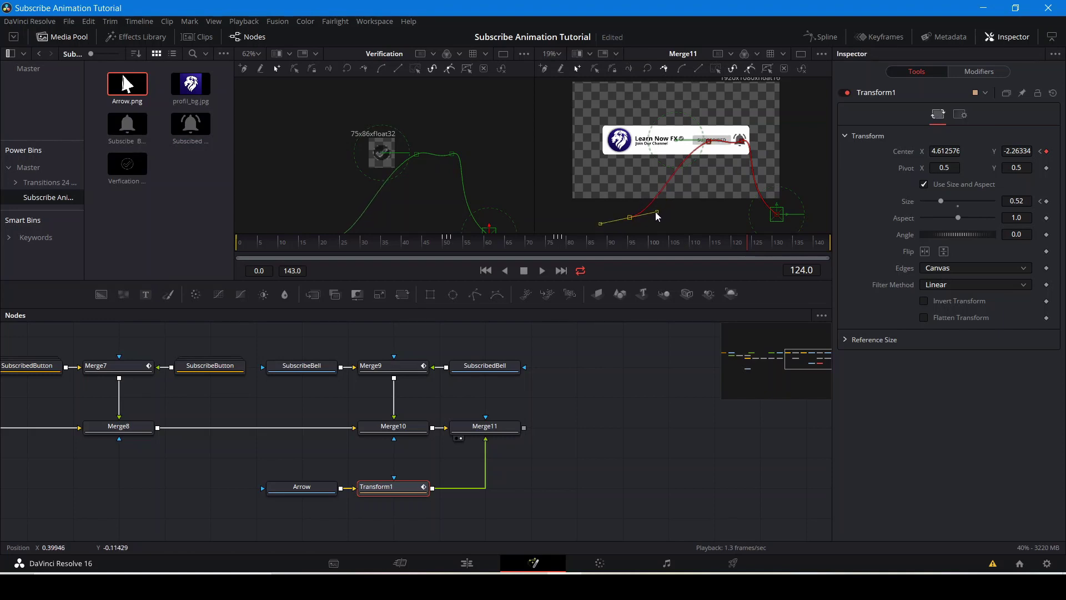
drag(730, 123, 760, 160)
click(692, 336)
key(space)
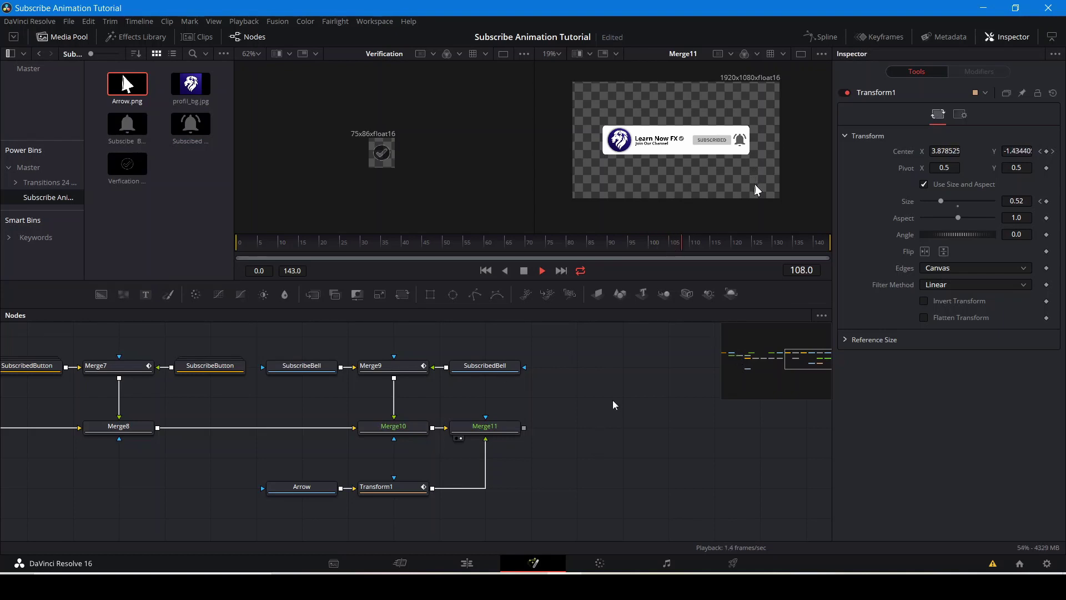
Add a Transform node after Merge11 and animate its Center at frame 109.
click(498, 434)
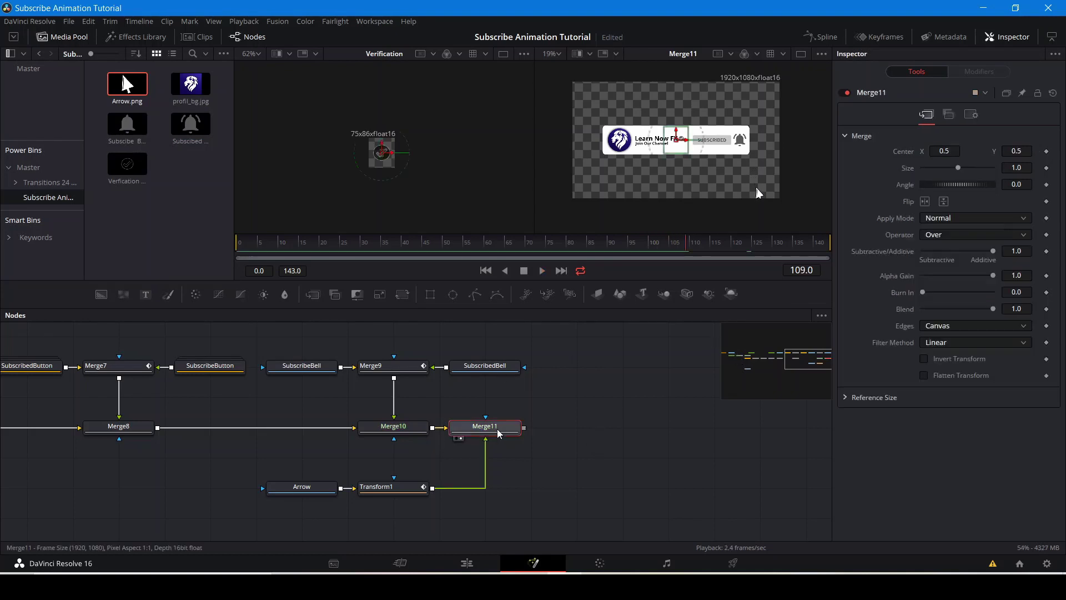
click(402, 294)
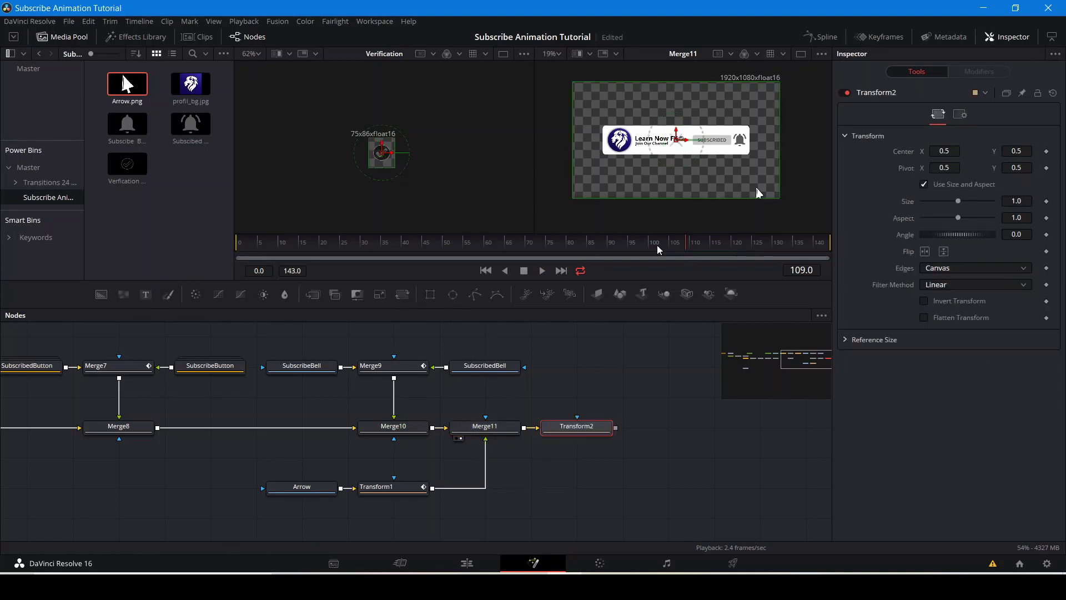
right_click(907, 157)
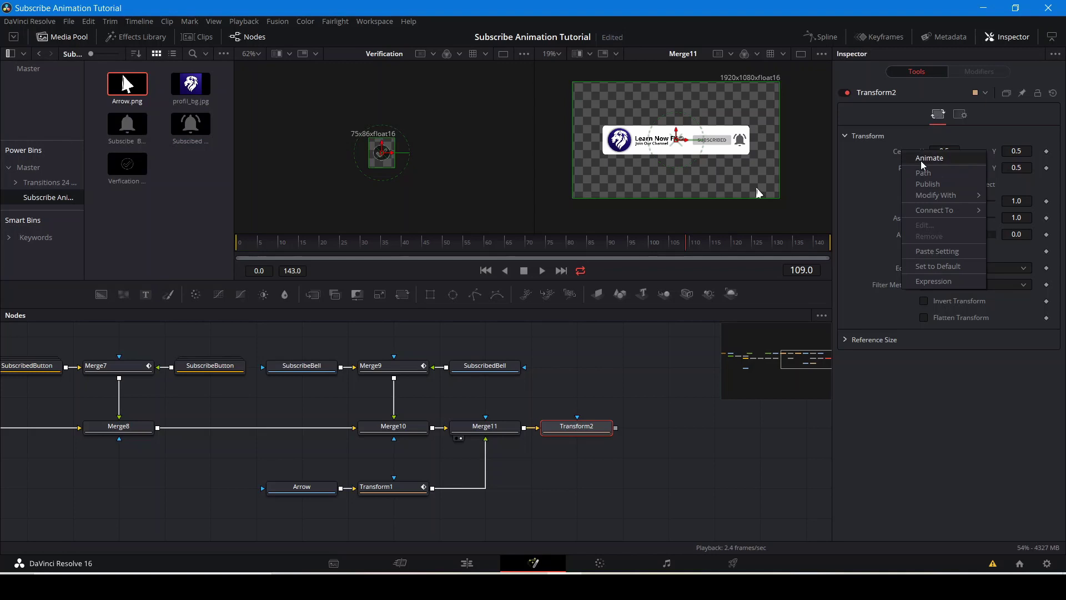
click(921, 159)
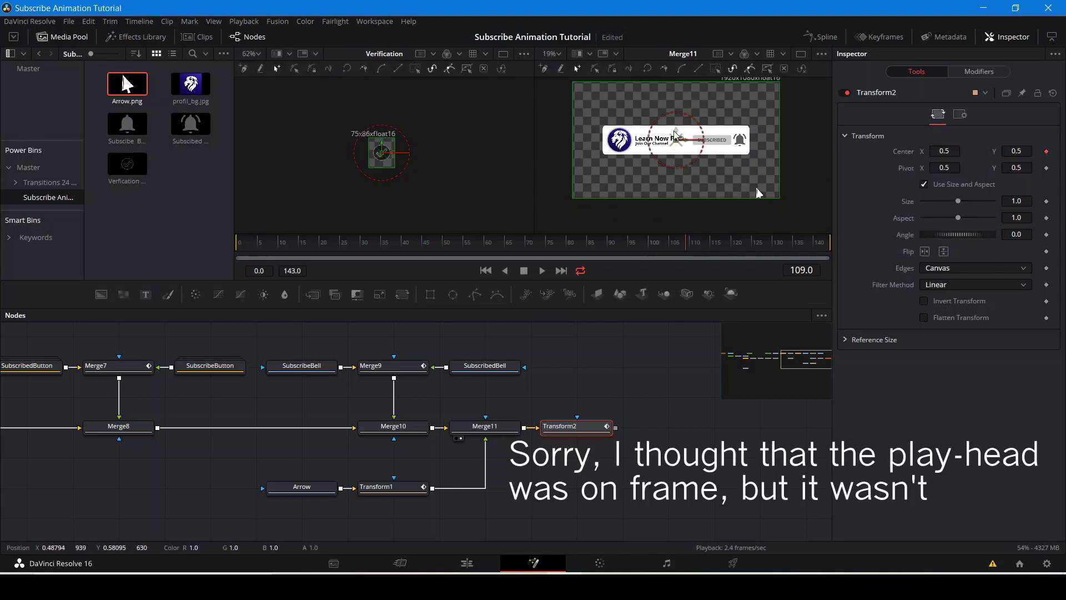
Show Transform2 in the viewer and move the whole banner below the canvas at frame 109, with Center Y at about -0.167.
drag(677, 132, 678, 183)
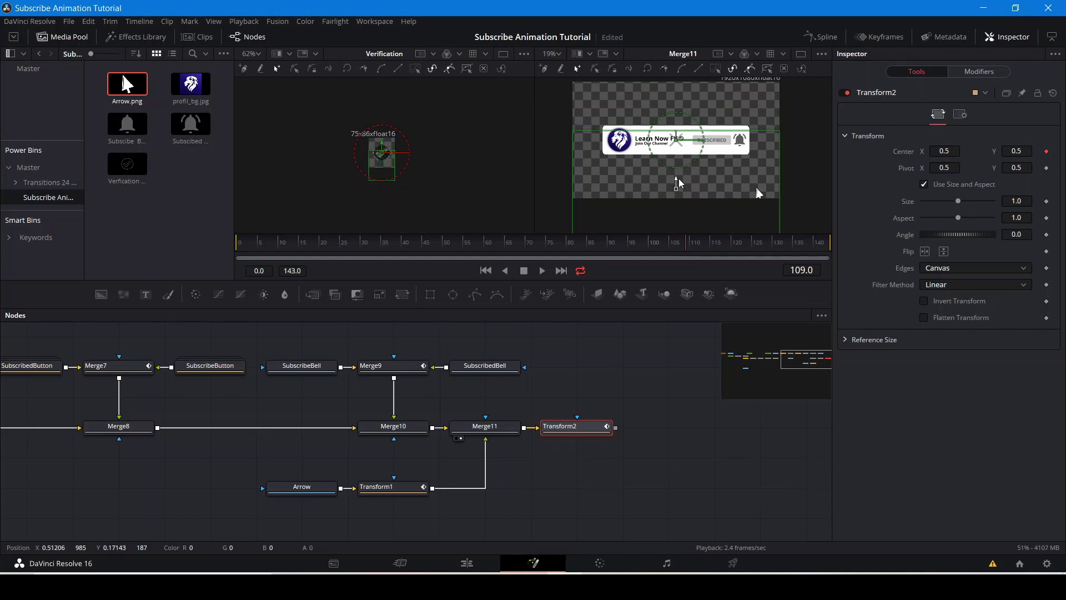
click(553, 439)
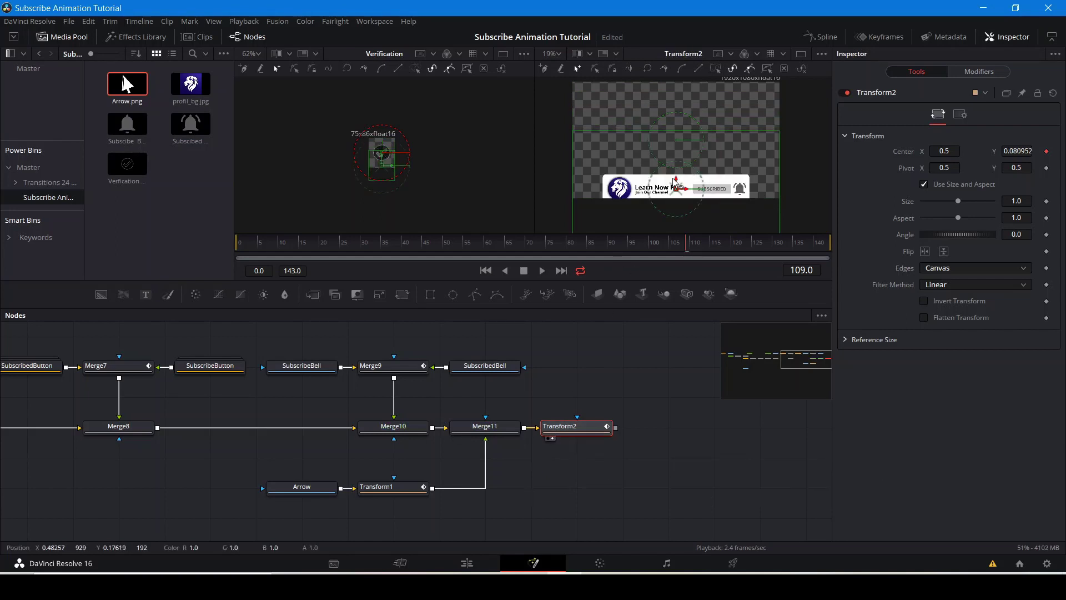
drag(676, 187, 684, 213)
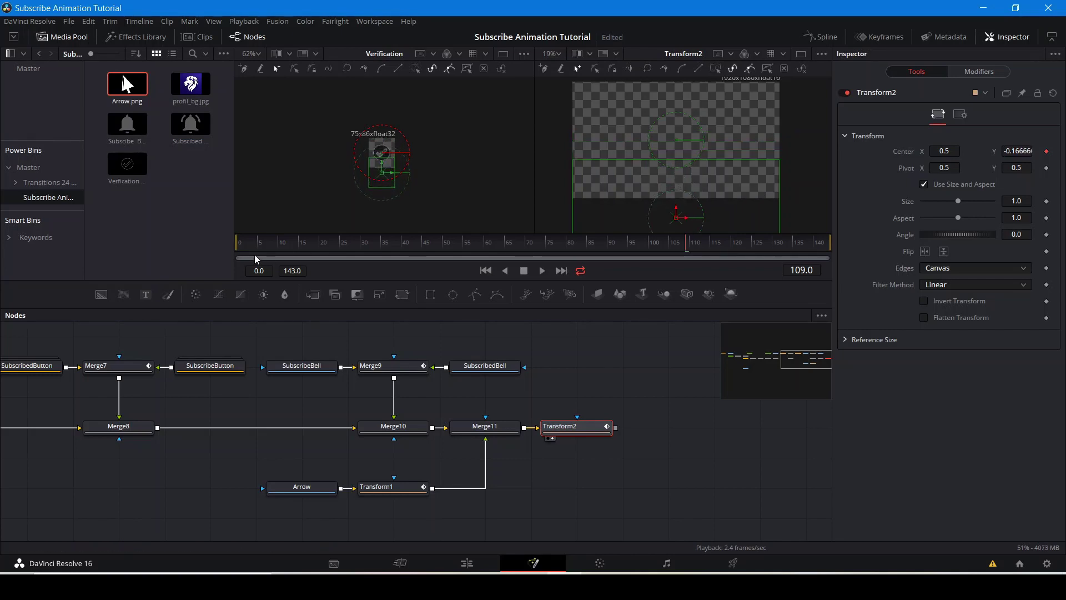
At frame 8, raise the banner into the lower part of the canvas, with Transform2's Center Y at about 0.238.
drag(264, 237, 270, 239)
drag(677, 217, 683, 165)
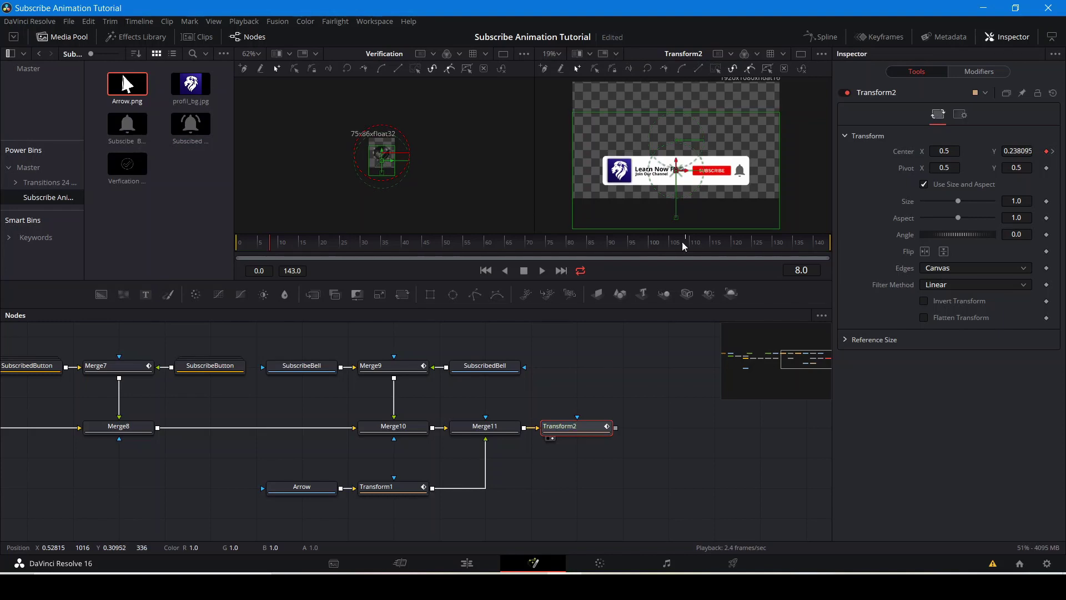
Check the banner's position along the timeline and remove Transform2's Center keyframe at frame 109.
click(791, 241)
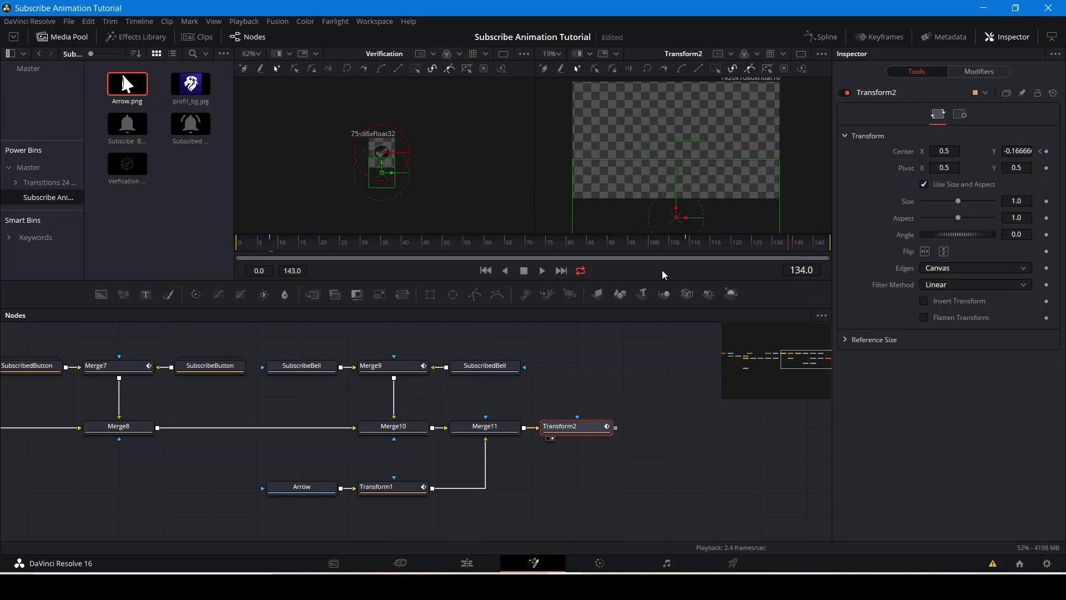
click(272, 244)
click(288, 245)
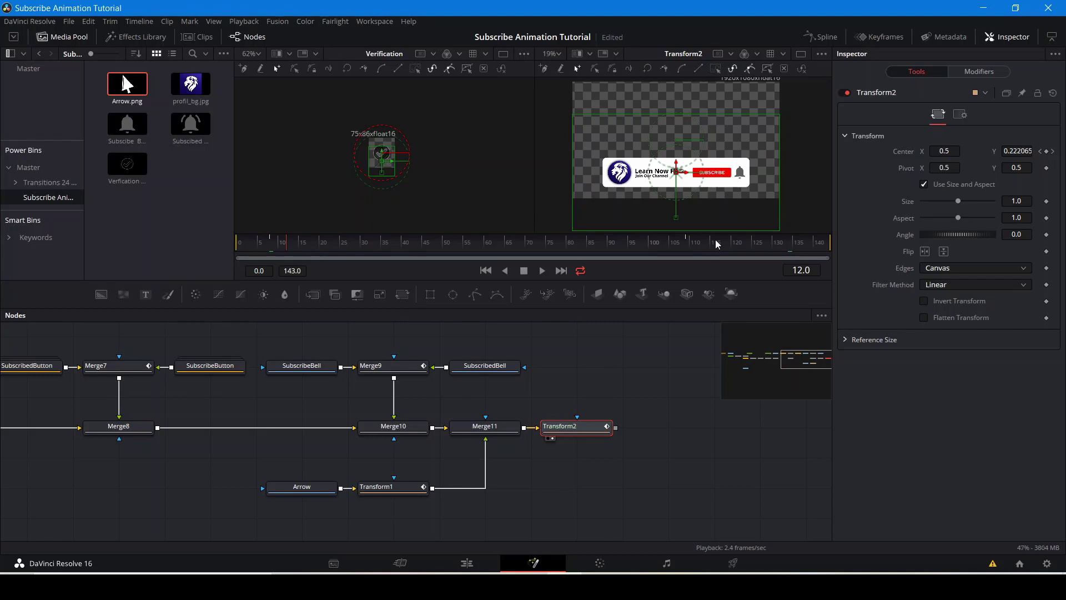
click(684, 242)
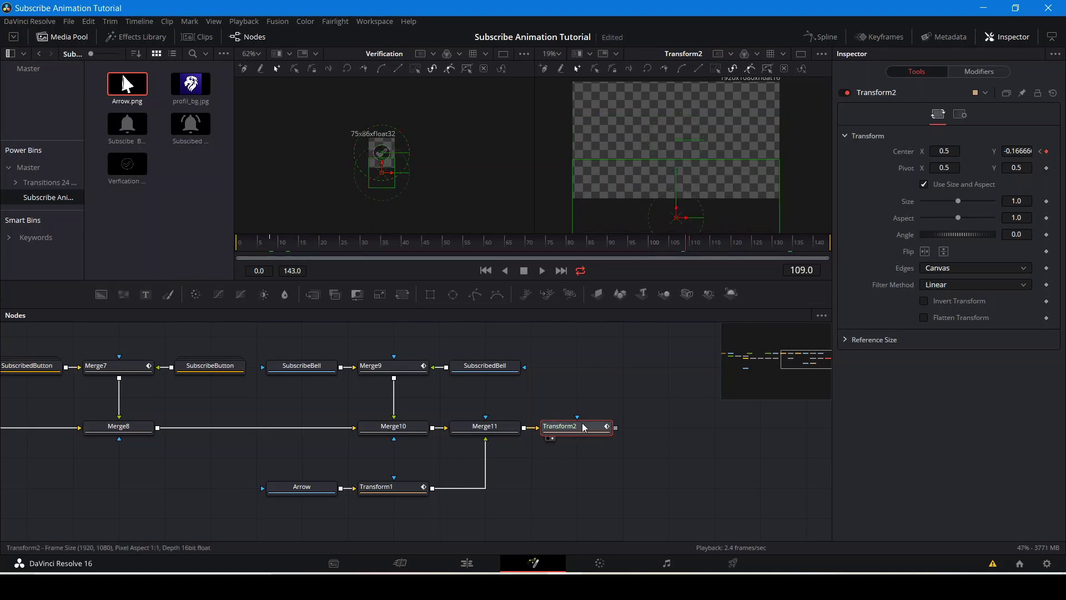
click(1046, 151)
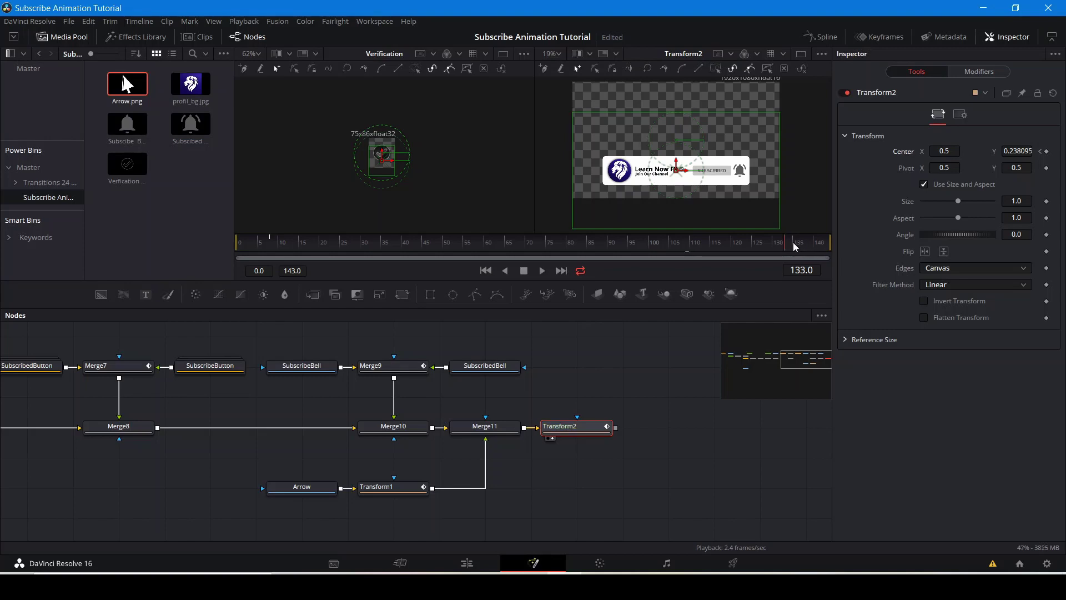
Set a Center keyframe on Transform2 near frame 135, and at frame 143 move the banner below the canvas to about Y -0.19.
right_click(907, 151)
click(955, 163)
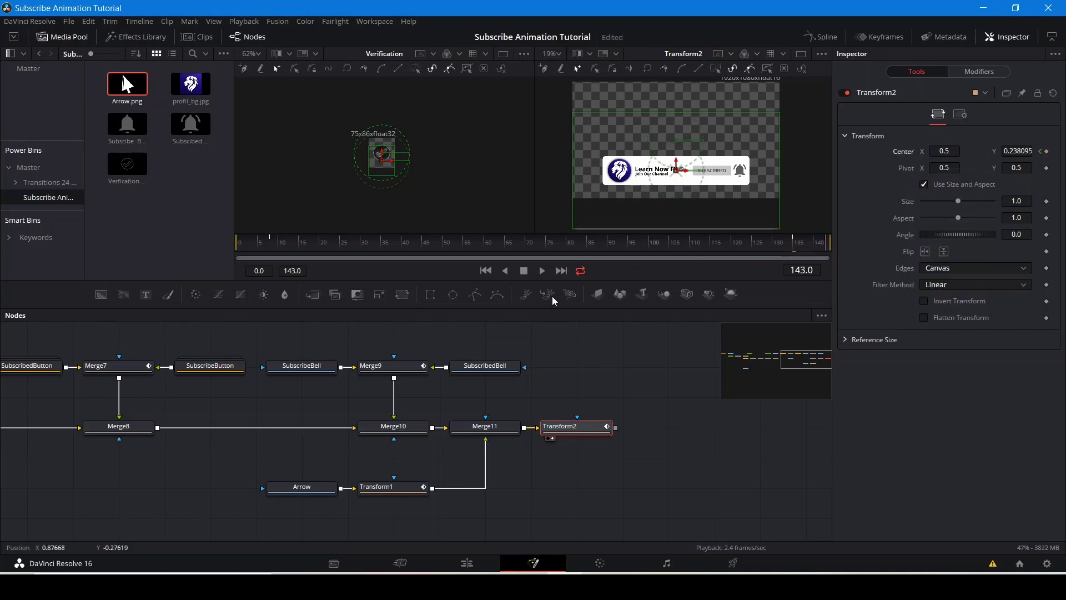
drag(675, 161, 679, 216)
click(639, 360)
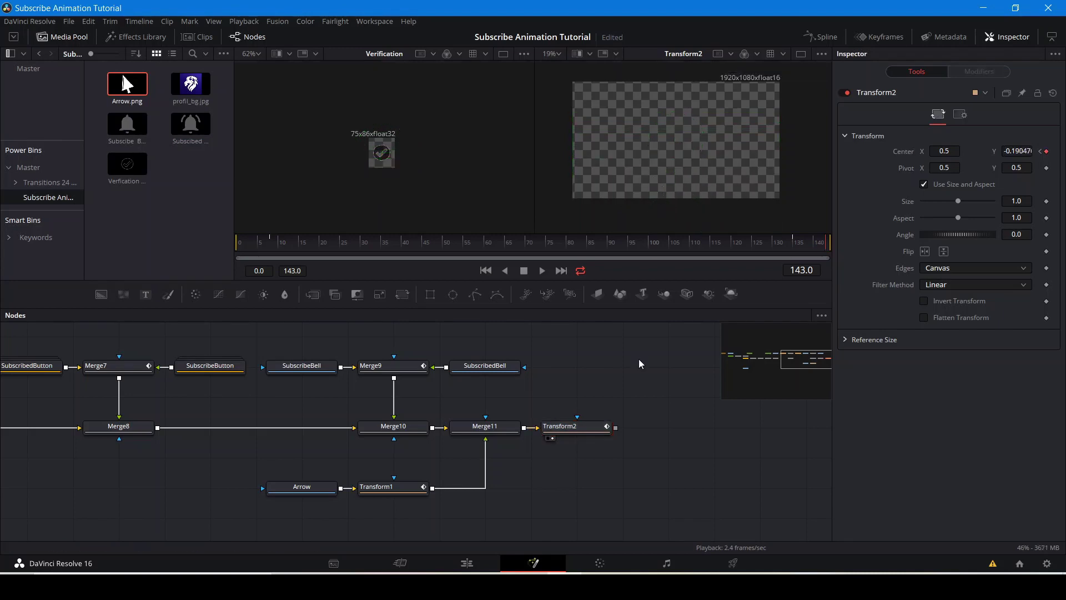
Open the widened Spline editor with the curves of Merge7, Merge9, Transform1 and Transform2 displayed and fitted.
click(826, 36)
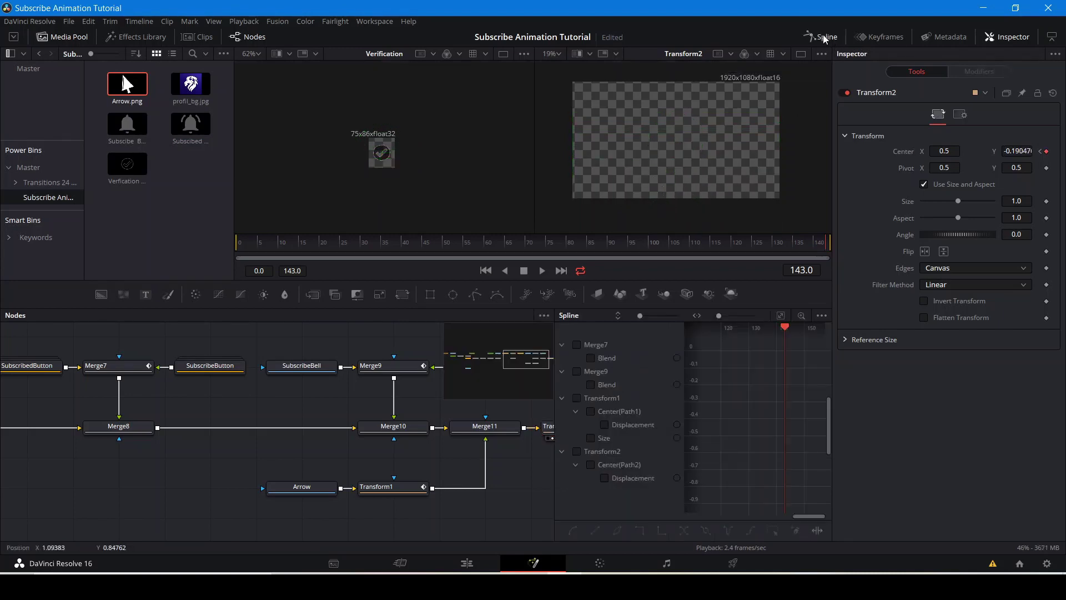
click(575, 345)
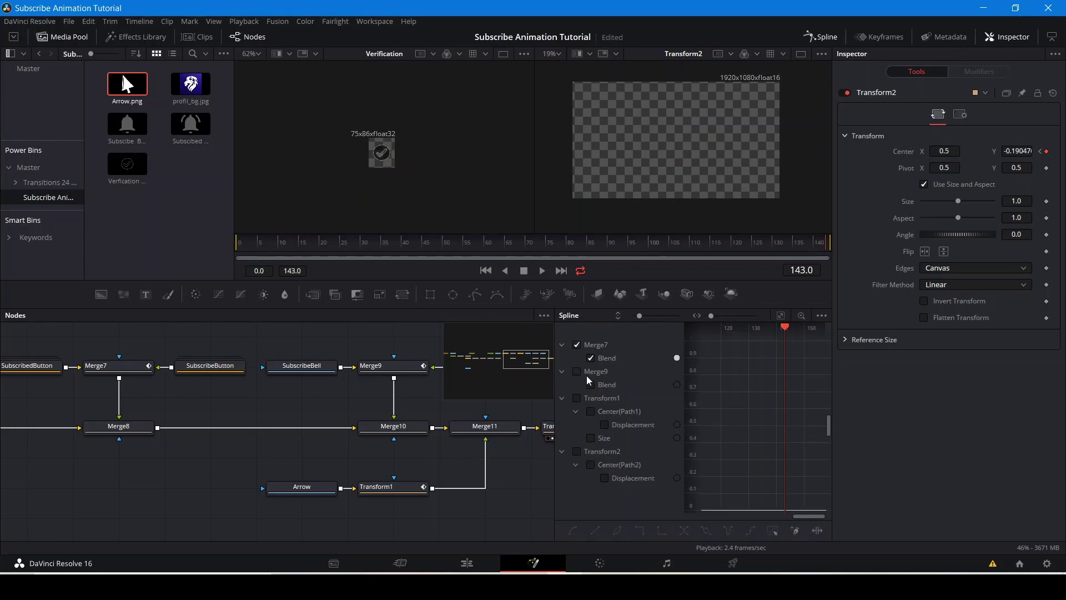
click(576, 371)
click(576, 398)
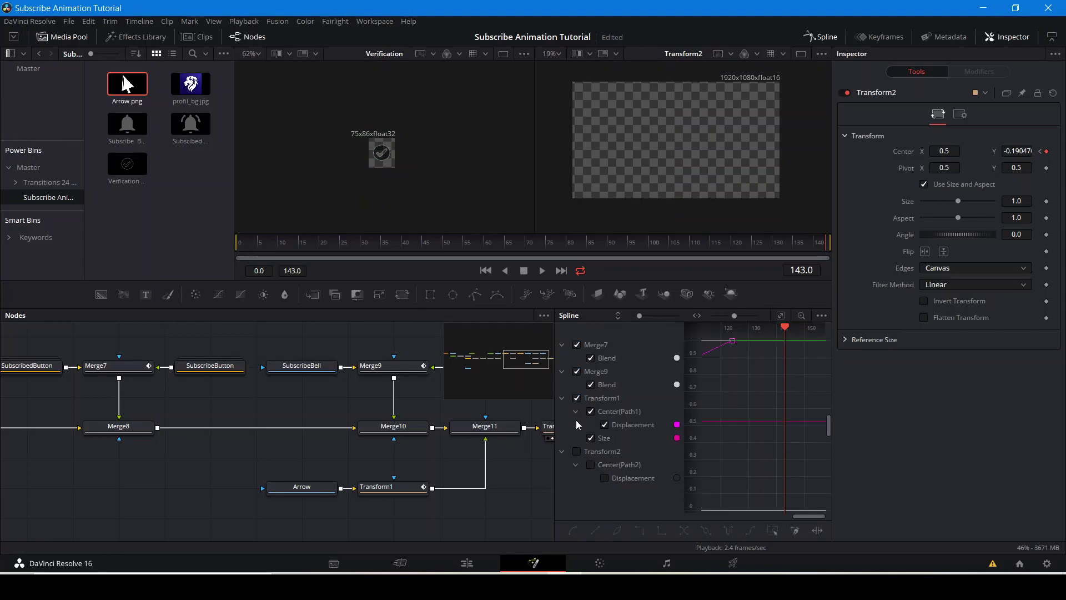
click(576, 450)
drag(555, 373, 110, 373)
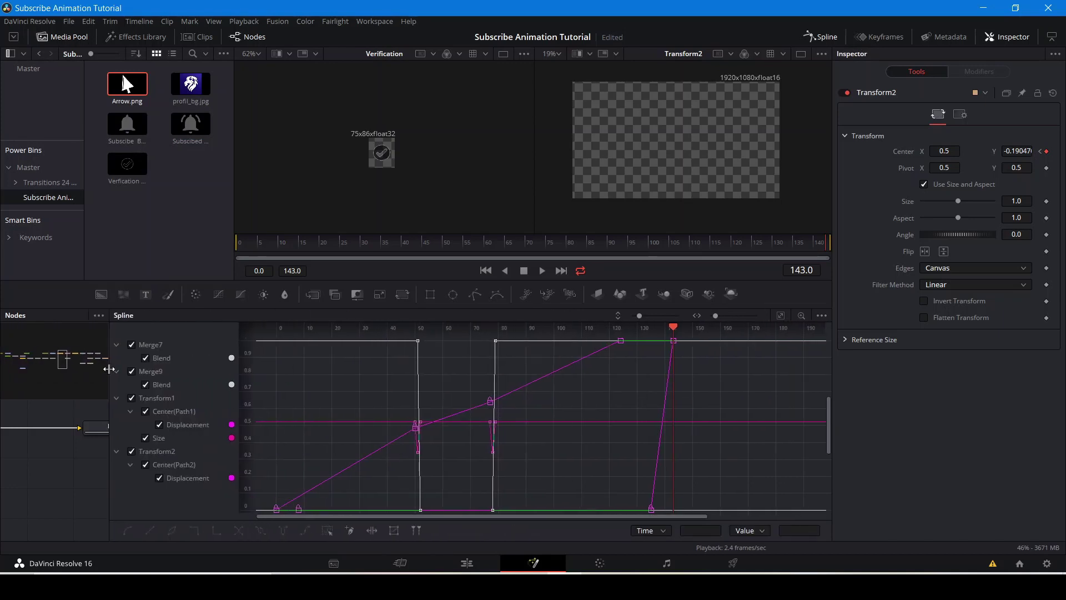
click(780, 316)
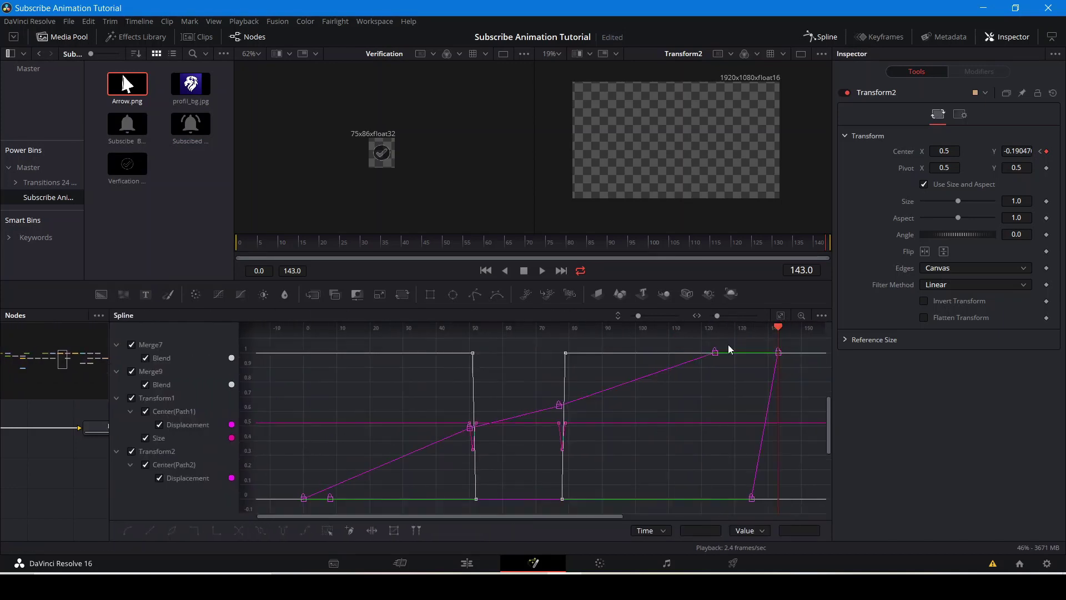
Isolate Transform2's displacement curve and smooth its keyframes at the banner's exit.
click(132, 345)
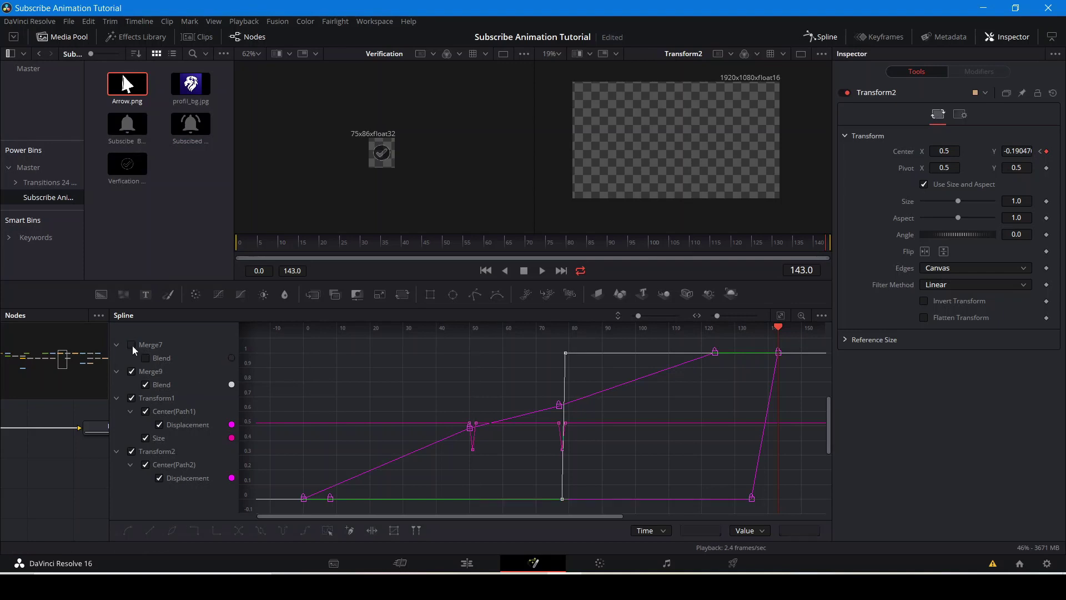
click(132, 398)
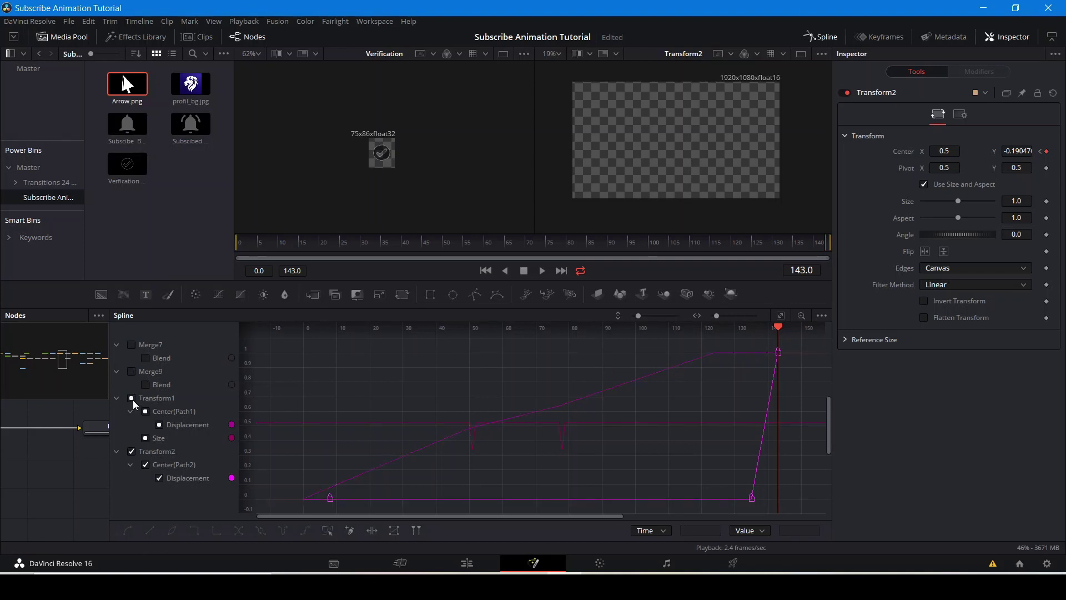
click(780, 316)
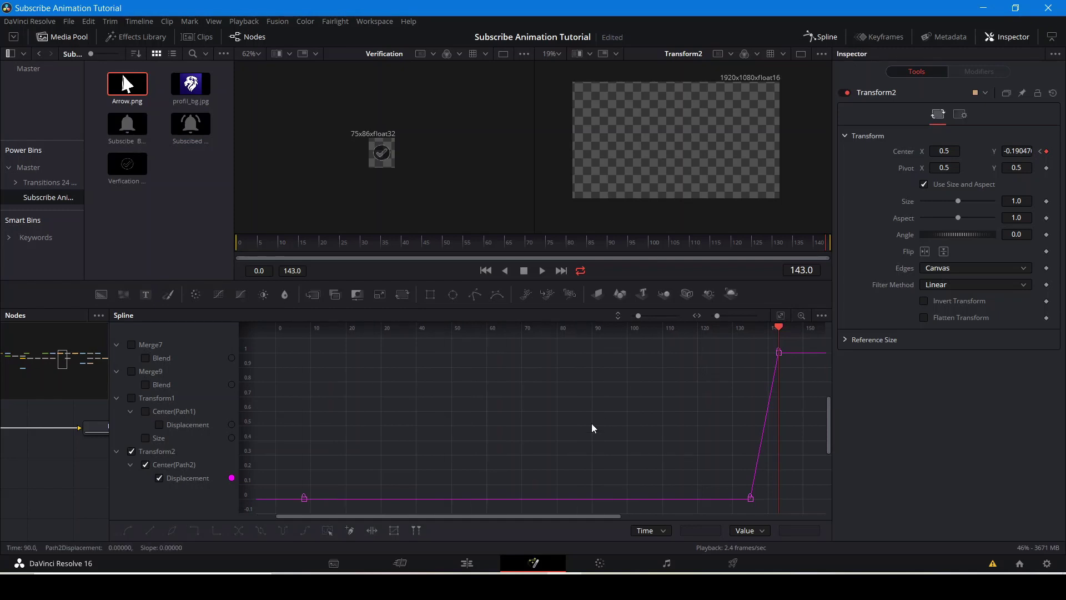
drag(601, 376, 393, 380)
drag(484, 346, 570, 452)
drag(528, 349, 687, 518)
key(shift+s)
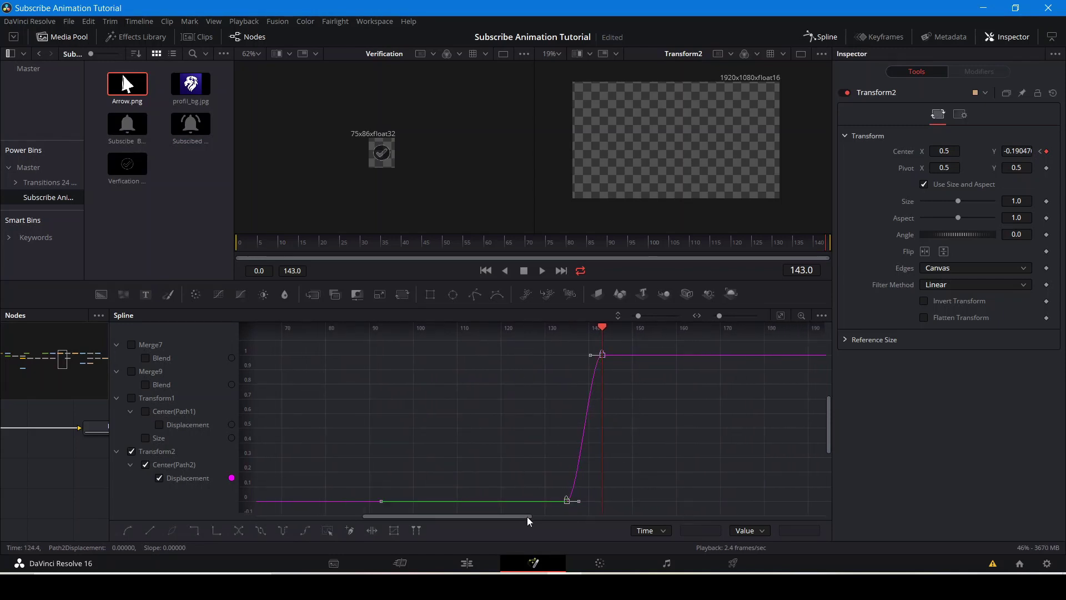
Hide Transform2's curve and display only Transform1's curves, fitted to the Spline editor.
click(134, 448)
click(131, 397)
click(783, 314)
drag(422, 381, 692, 481)
key(s)
key(ctrl+z)
click(555, 458)
drag(557, 470, 655, 460)
Isolate Transform1's Size curve and make the keyframes of both click dips linear.
click(147, 412)
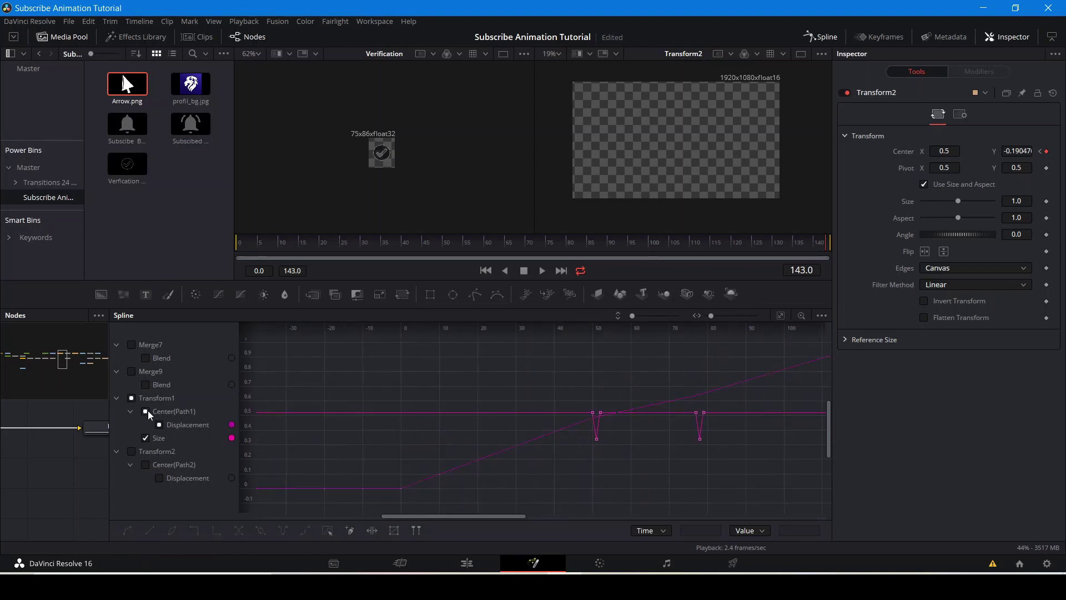
click(148, 411)
drag(548, 387, 624, 443)
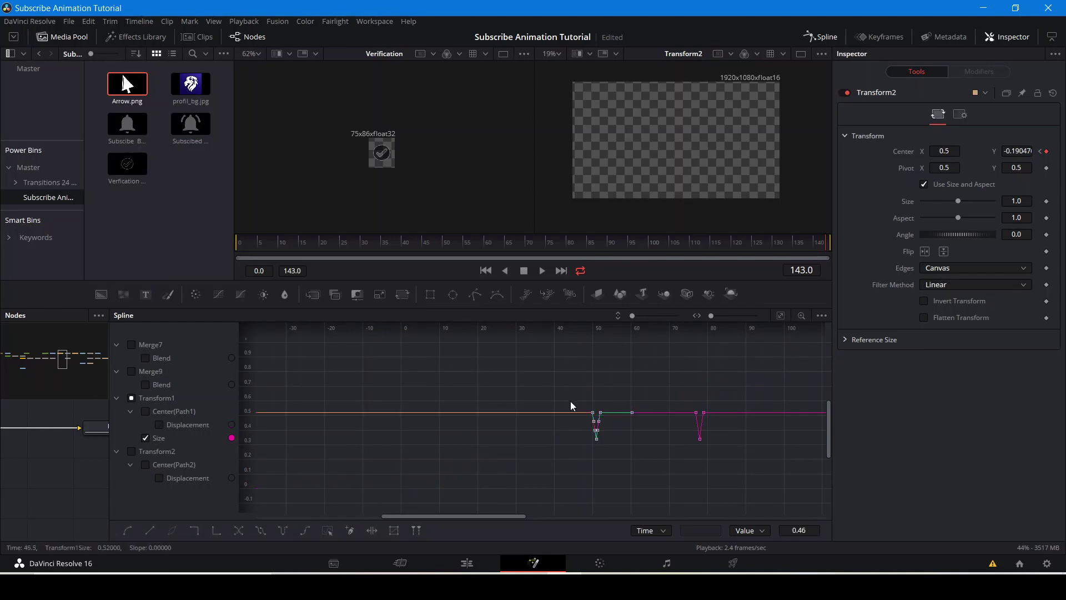
key(shift+l)
drag(722, 443, 721, 447)
key(shift+l)
click(636, 471)
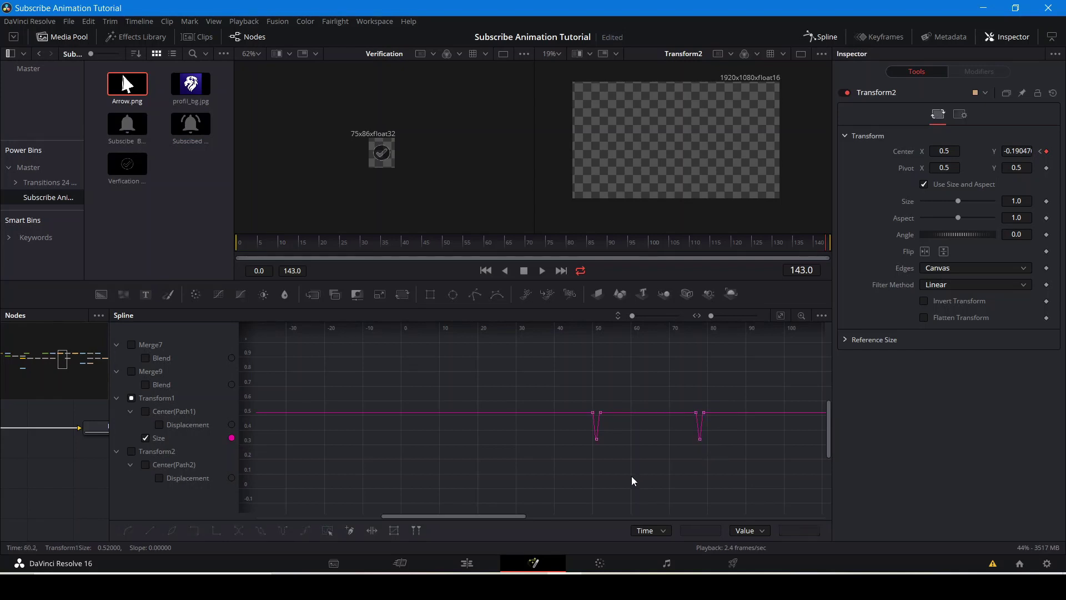
Smooth all keyframes of Transform1's Center displacement curve, then hide and collapse Transform1.
click(145, 438)
click(145, 438)
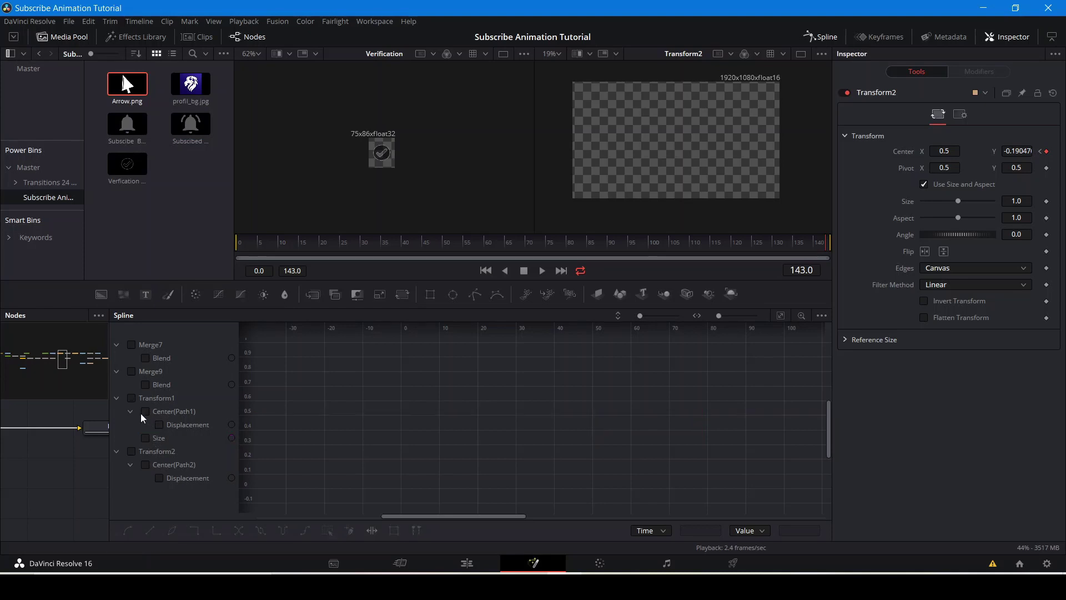
click(146, 410)
click(780, 315)
drag(277, 344, 829, 522)
key(s)
click(131, 398)
click(117, 397)
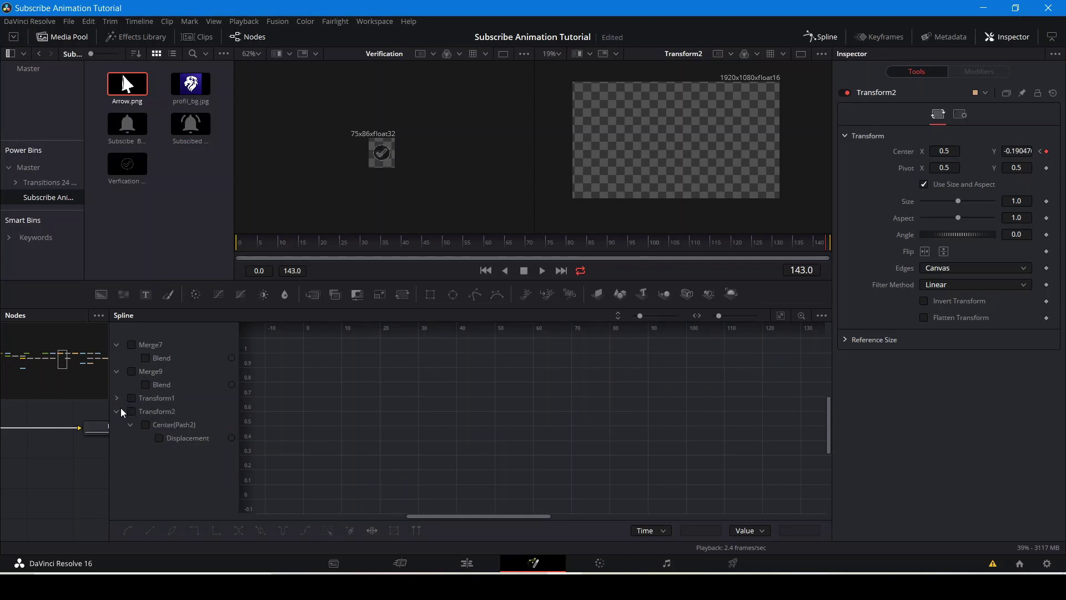
Review Transform2's displacement curve fitted to the Spline editor, then hide and collapse Transform2.
click(132, 412)
click(780, 316)
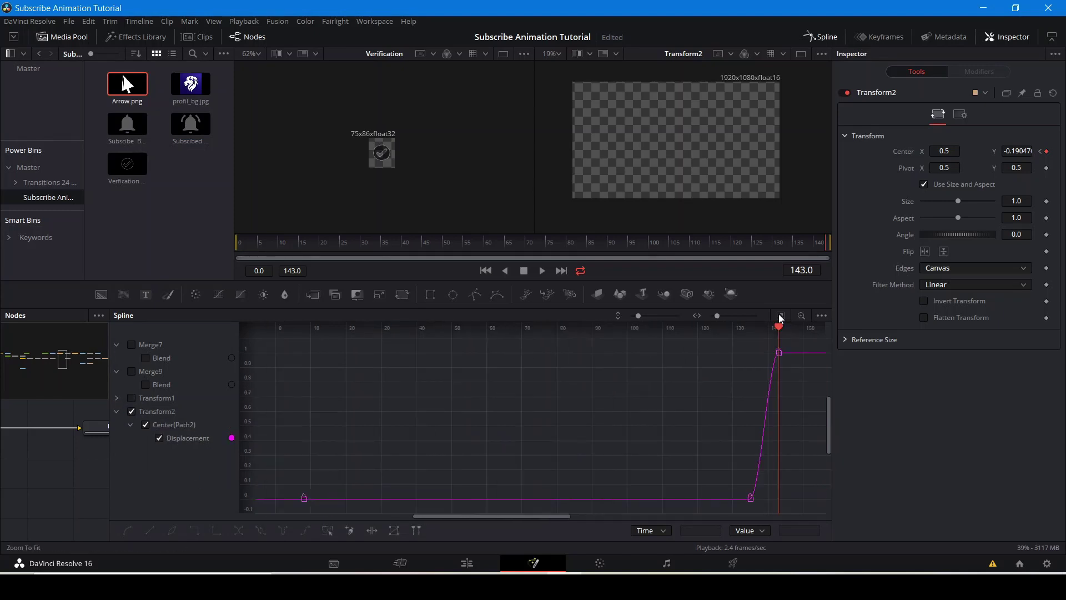
click(117, 411)
click(132, 412)
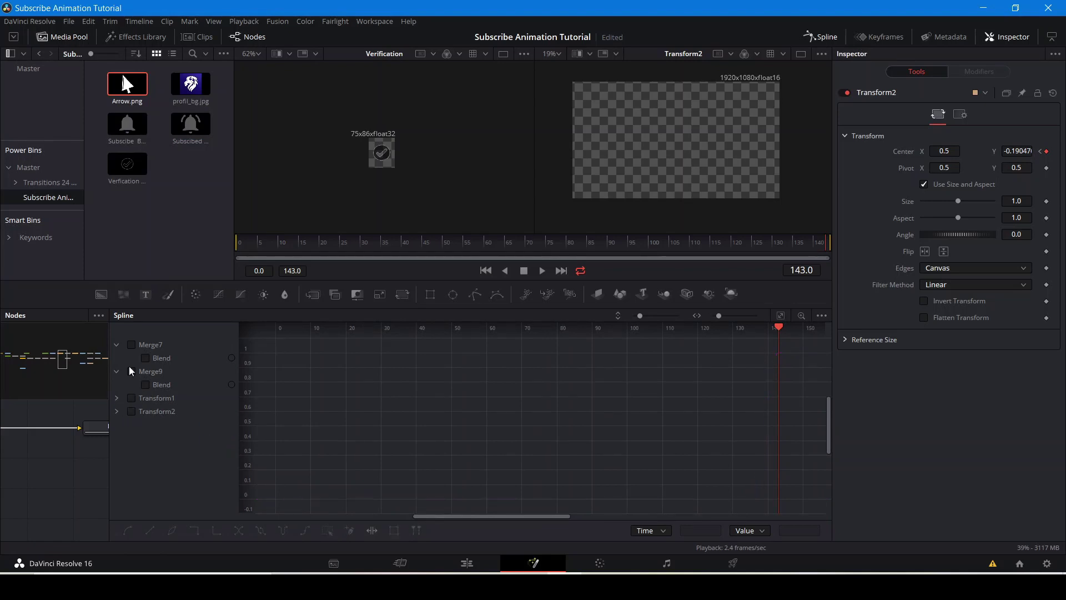
Smooth both keyframes of Merge9's Blend curve and hide the curve.
click(131, 370)
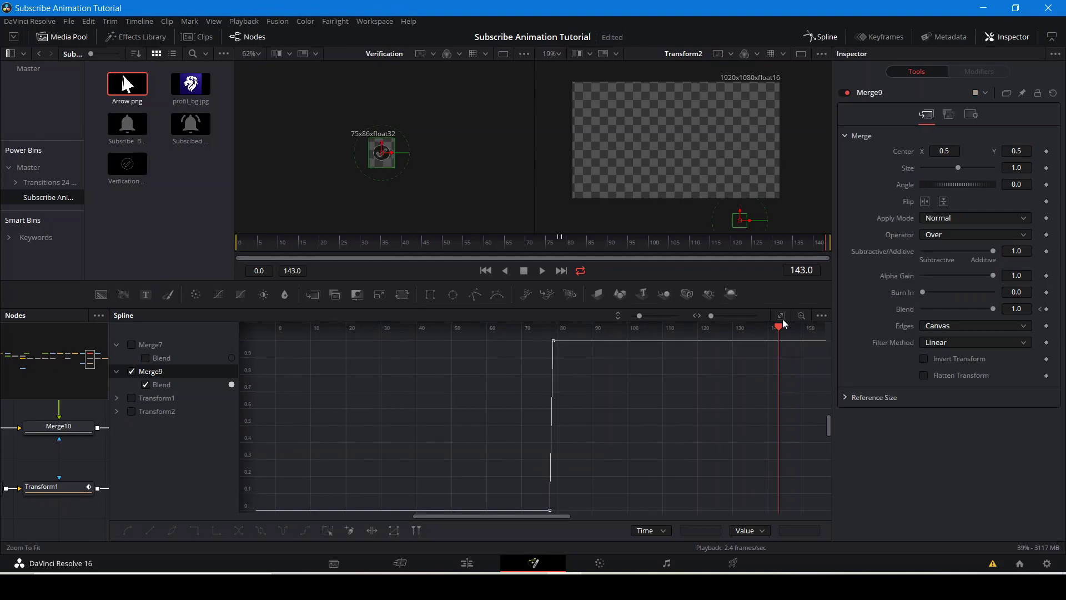
click(780, 316)
drag(301, 337, 814, 520)
key(s)
click(133, 371)
click(132, 371)
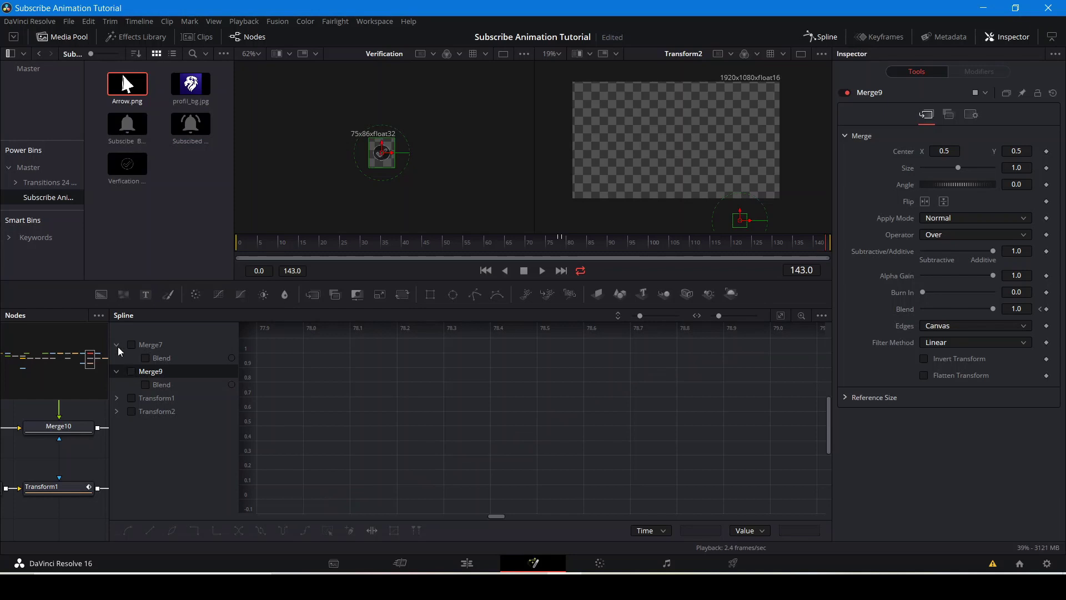
Display Merge7's Blend curve fitted to the Spline editor and smooth both of its keyframes.
click(131, 344)
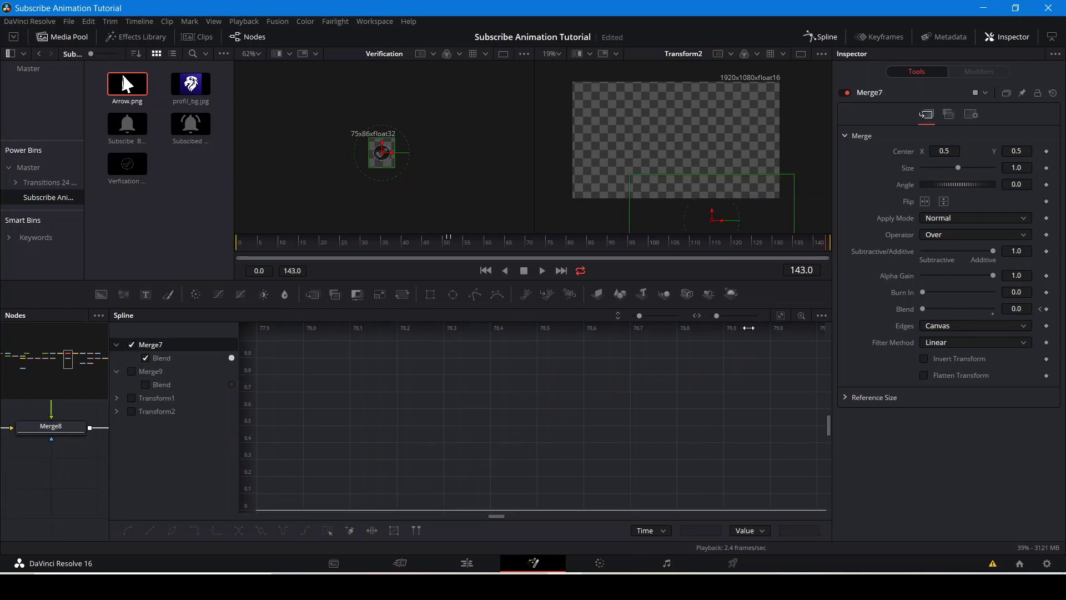
click(780, 316)
drag(301, 340, 847, 525)
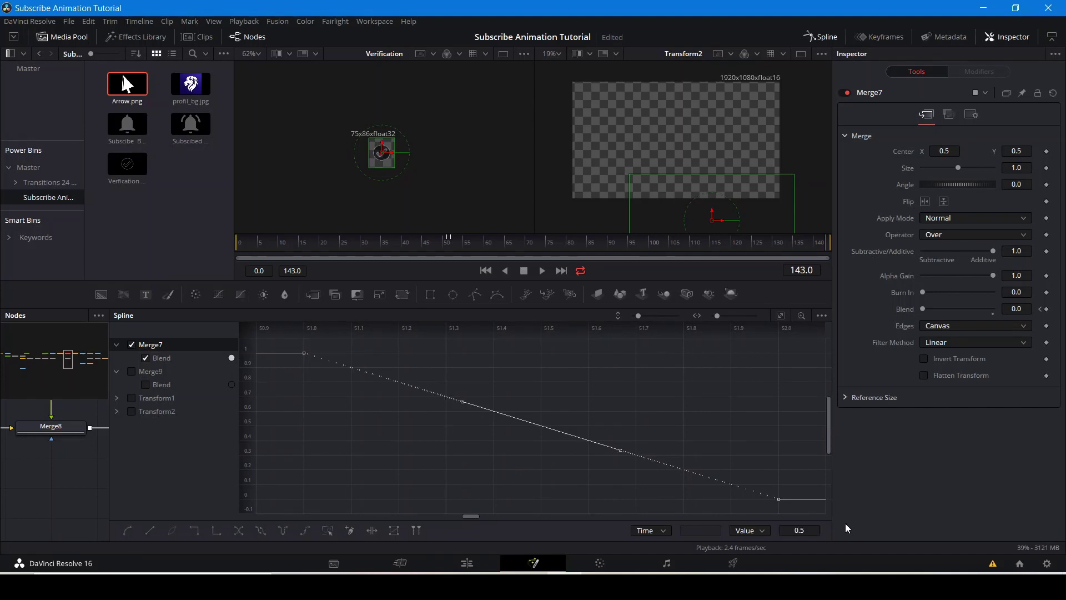
key(s)
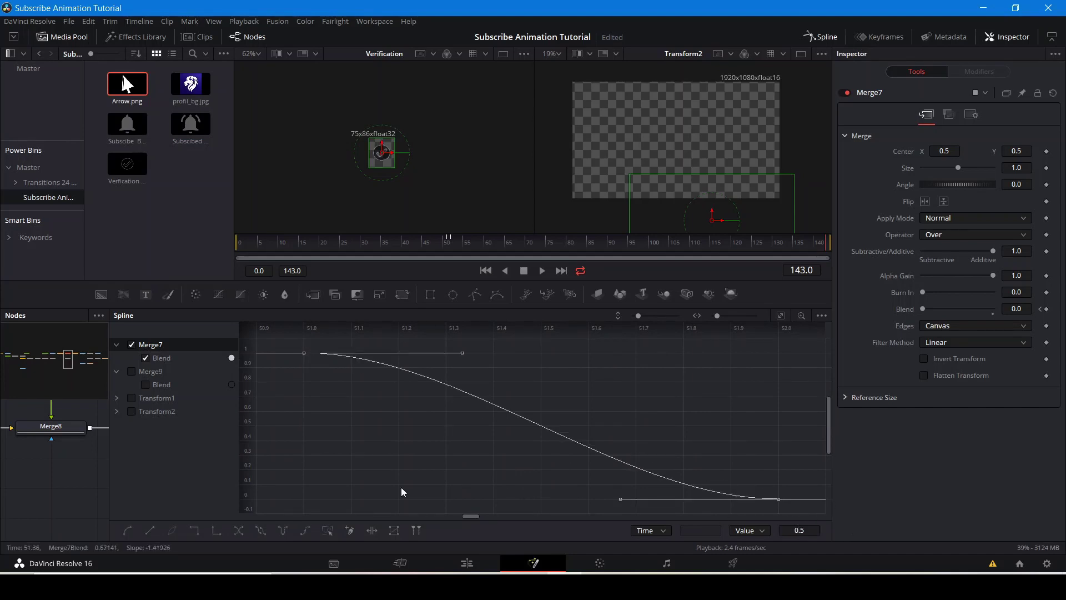
Close the Spline editor, move MediaOut1 to the end of the node chain, and connect Transform2's output to it.
click(820, 37)
click(590, 400)
scroll(605, 429, down, 5)
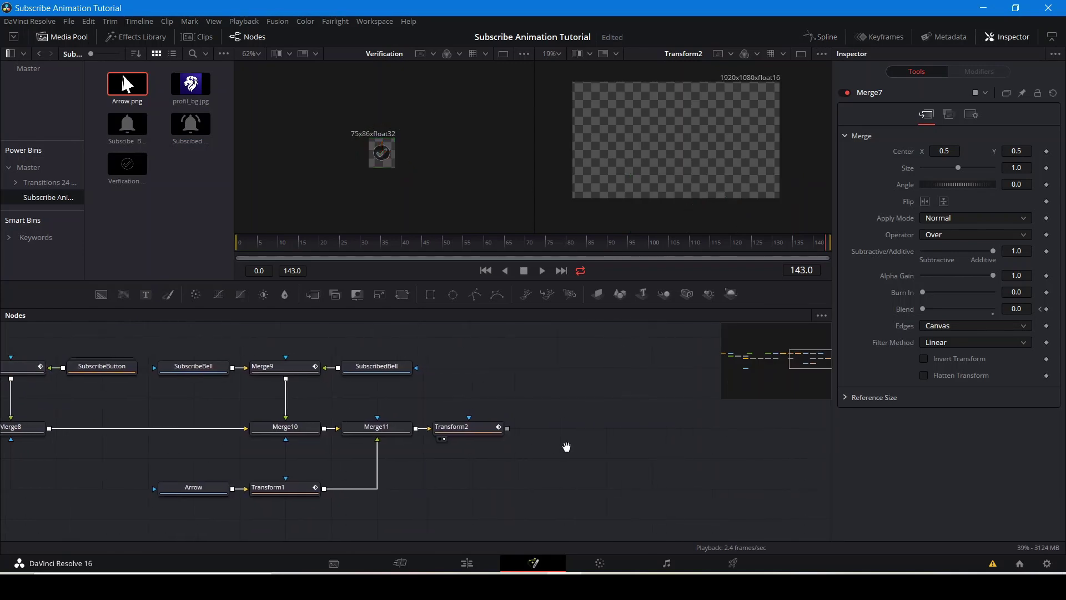
drag(583, 489, 730, 470)
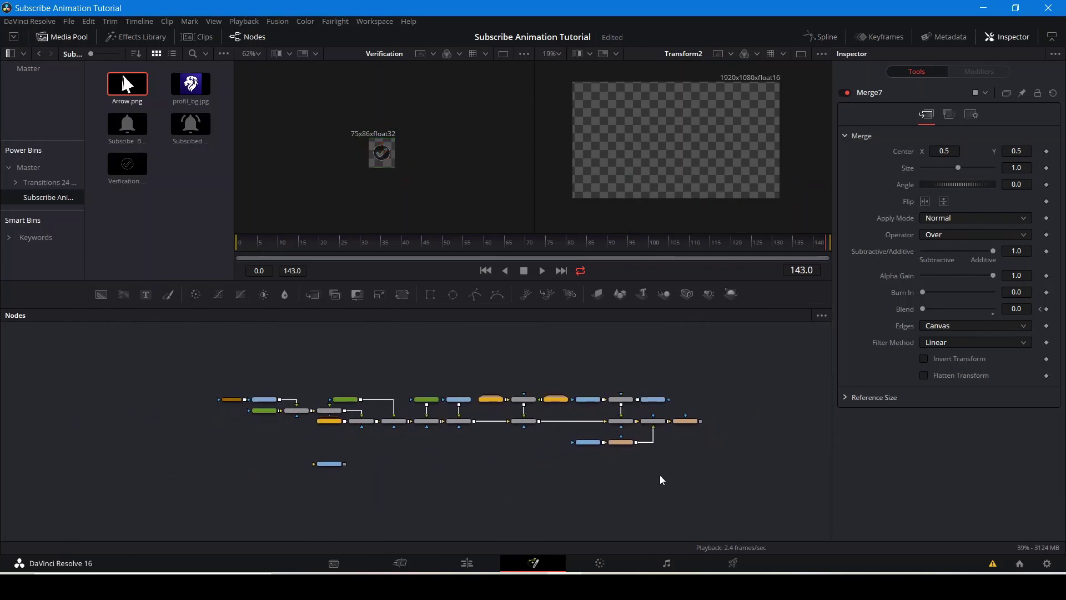
drag(331, 464, 766, 421)
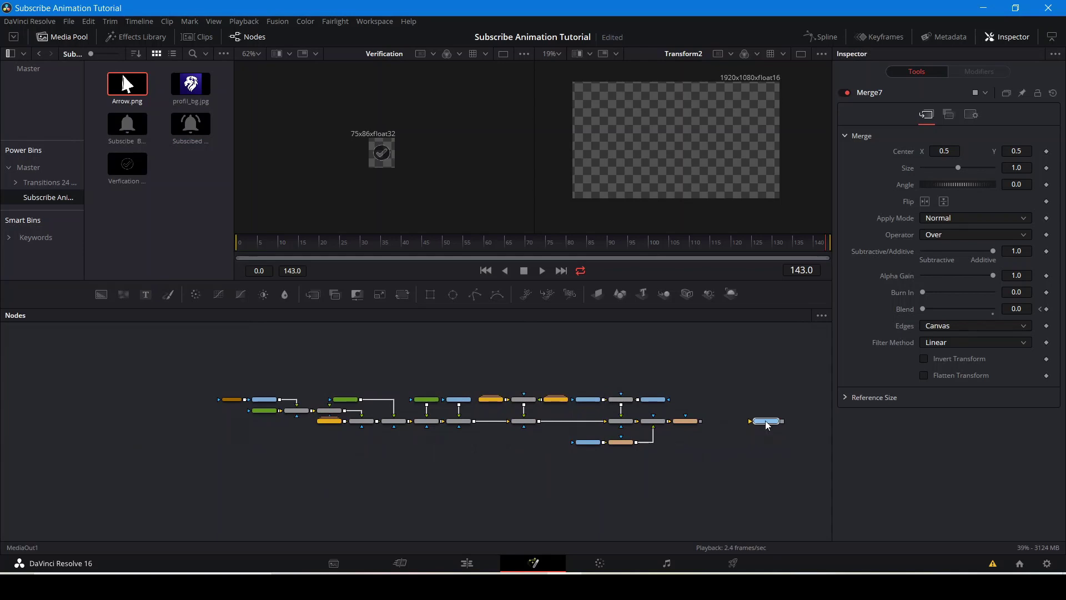
drag(670, 464, 521, 495)
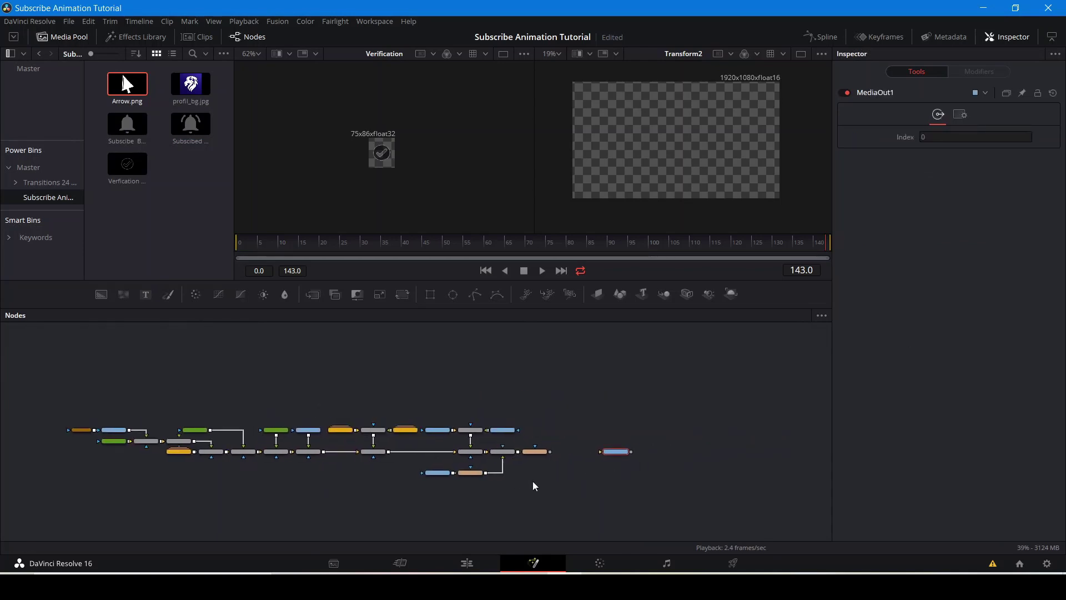
scroll(592, 448, up, 3)
drag(506, 459, 638, 462)
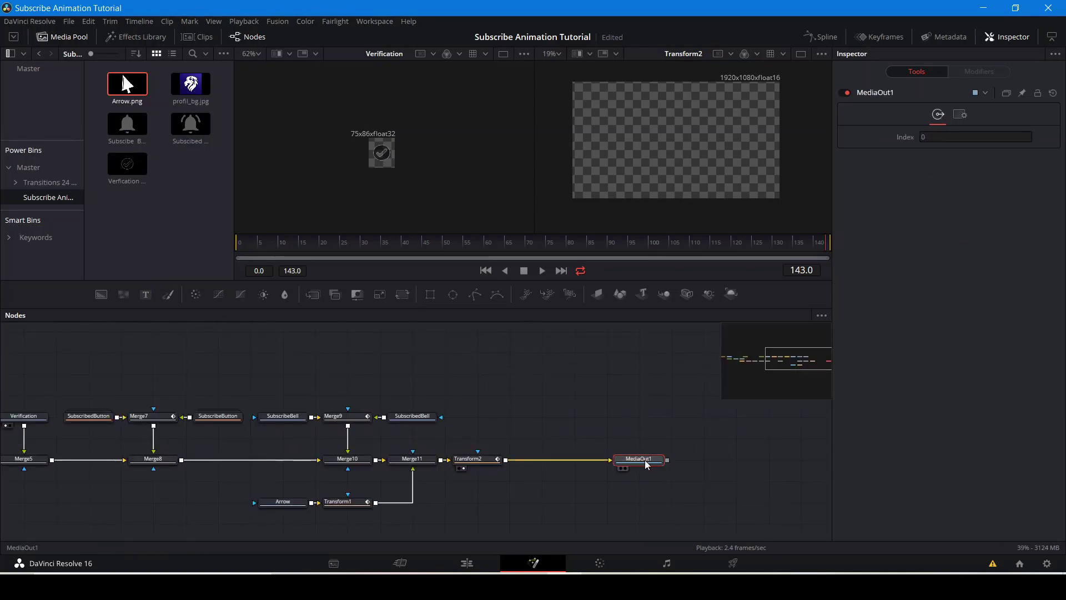
Switch to the Edit page and compare the contents of the Master bin and the subscribe animation power bin.
click(471, 564)
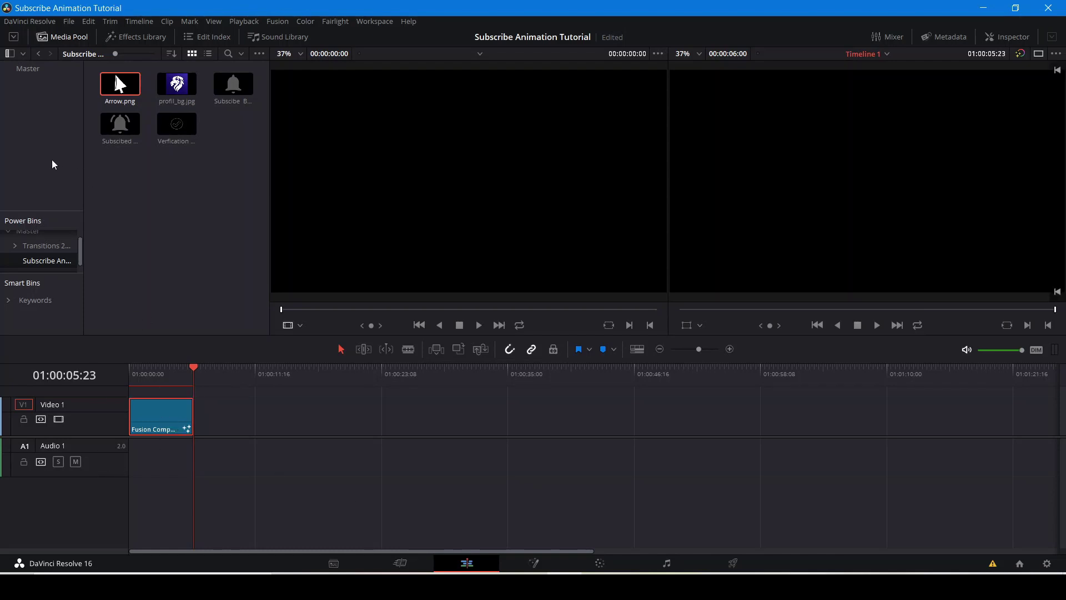
scroll(31, 267, up, 1)
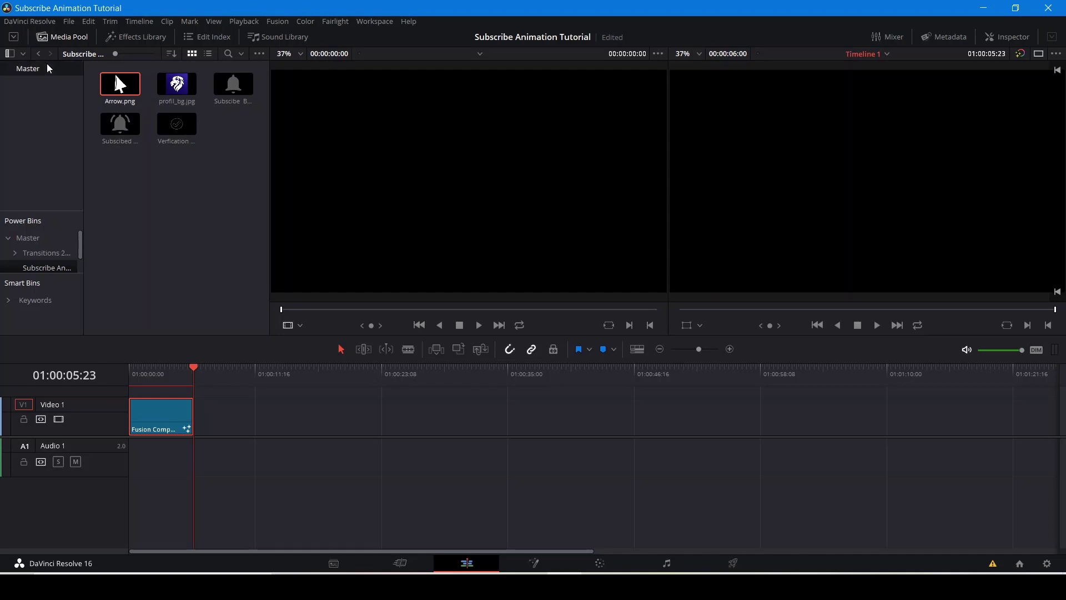
click(30, 70)
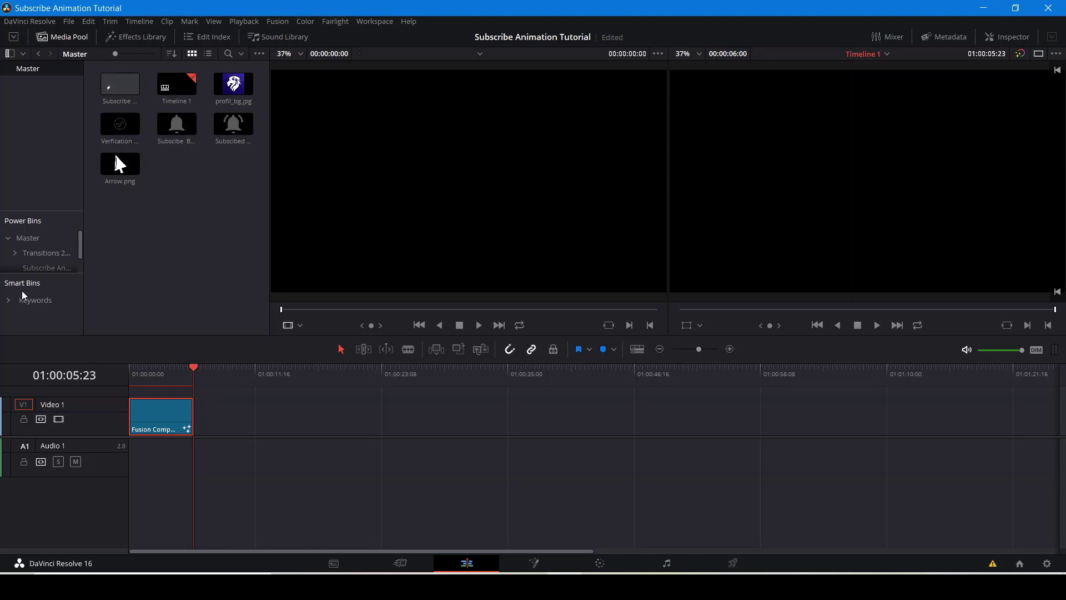
click(48, 267)
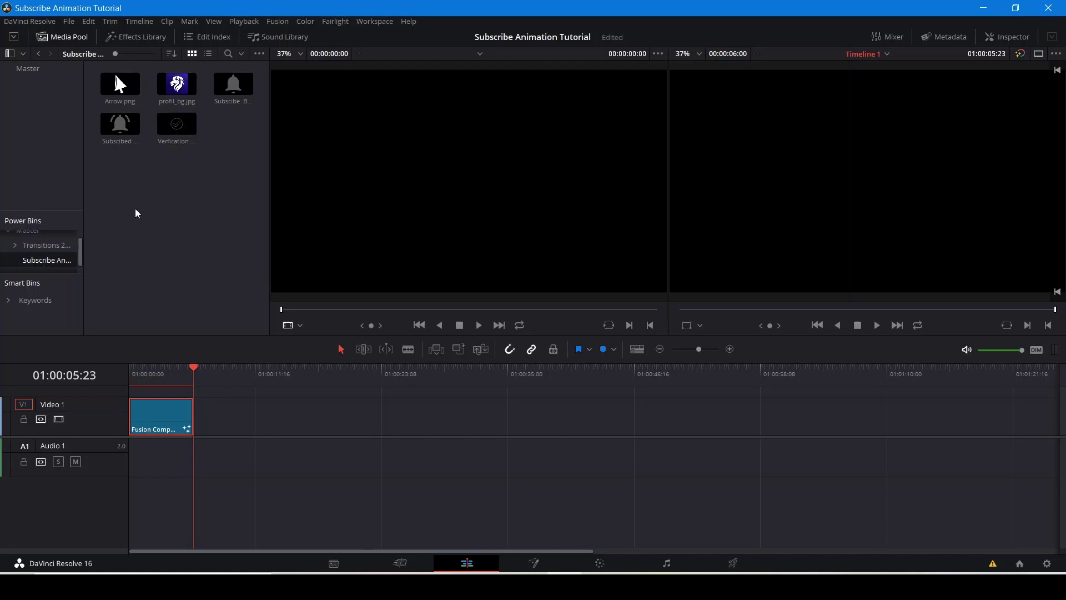
scroll(65, 234, up, 1)
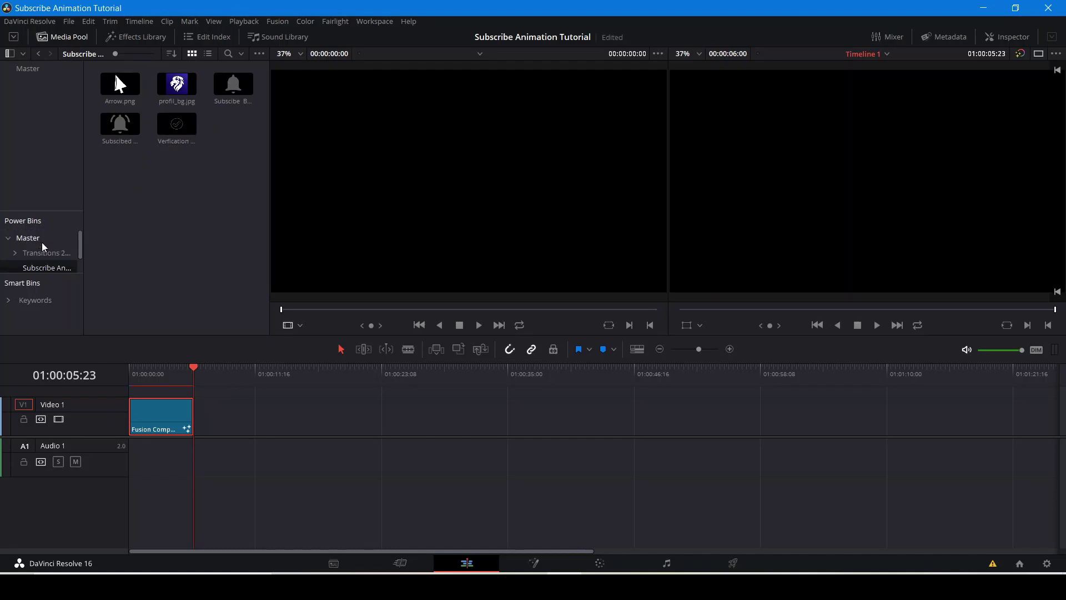
click(30, 68)
click(132, 92)
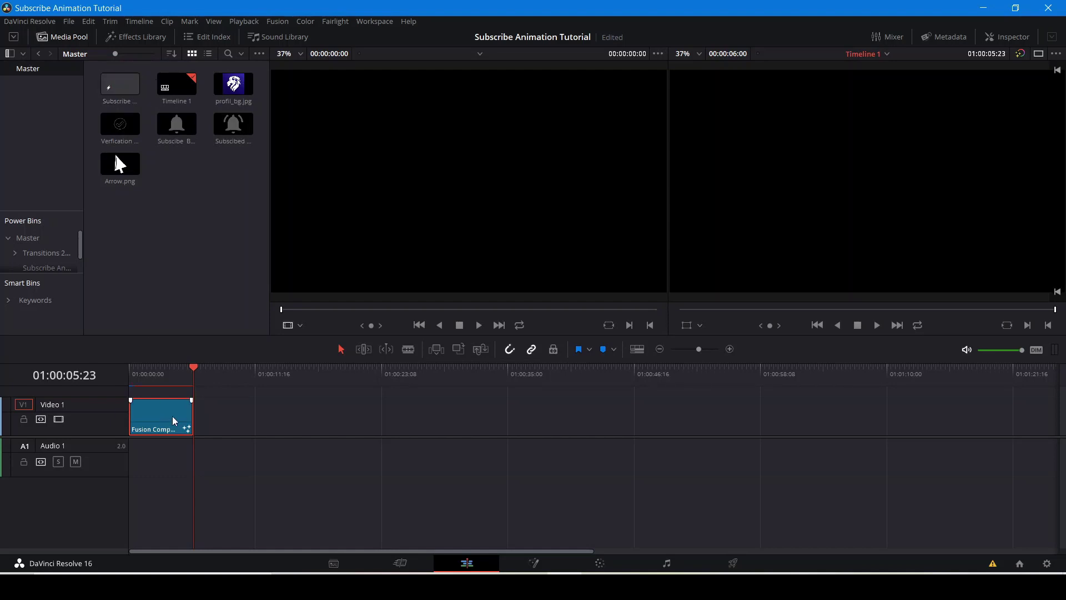
Check the Fusion composition at several frames between the timeline start and 01:00:02:16.
click(137, 368)
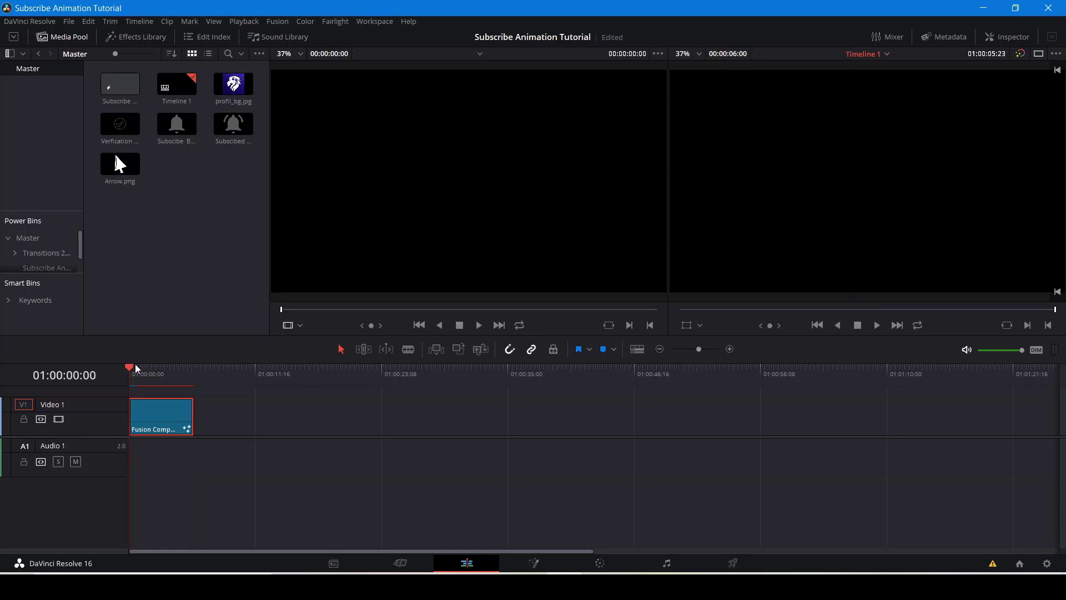
key(Right)
click(157, 373)
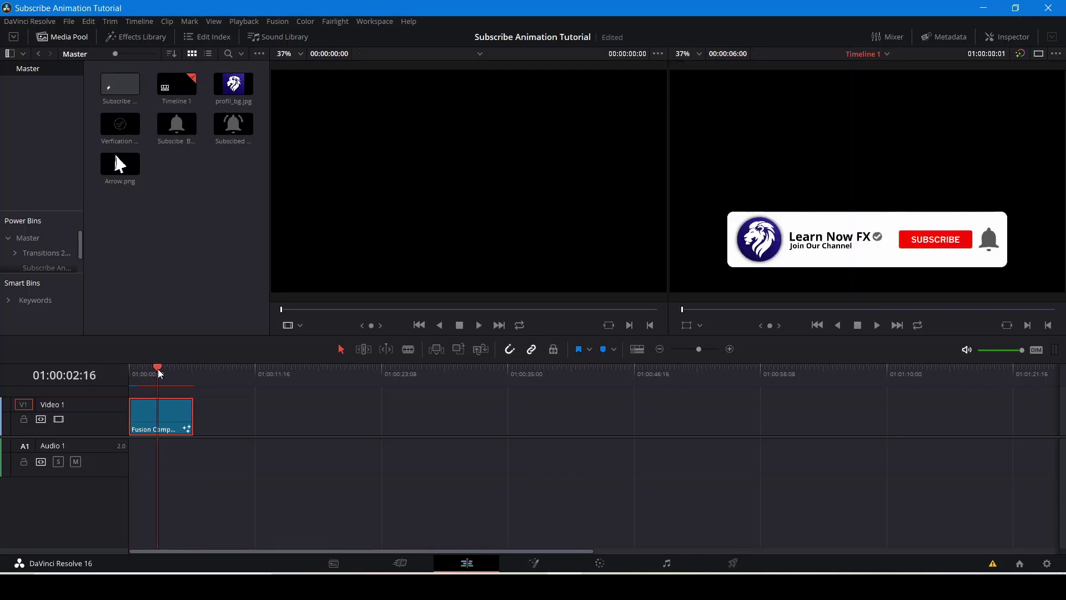
key(Left)
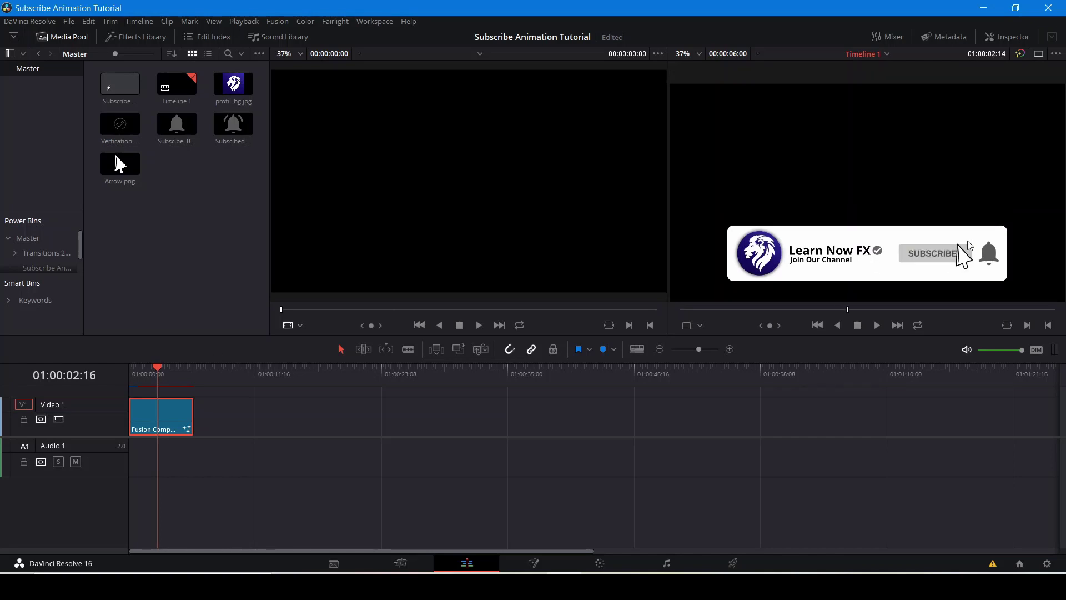
key(Left)
scroll(802, 239, down, 4)
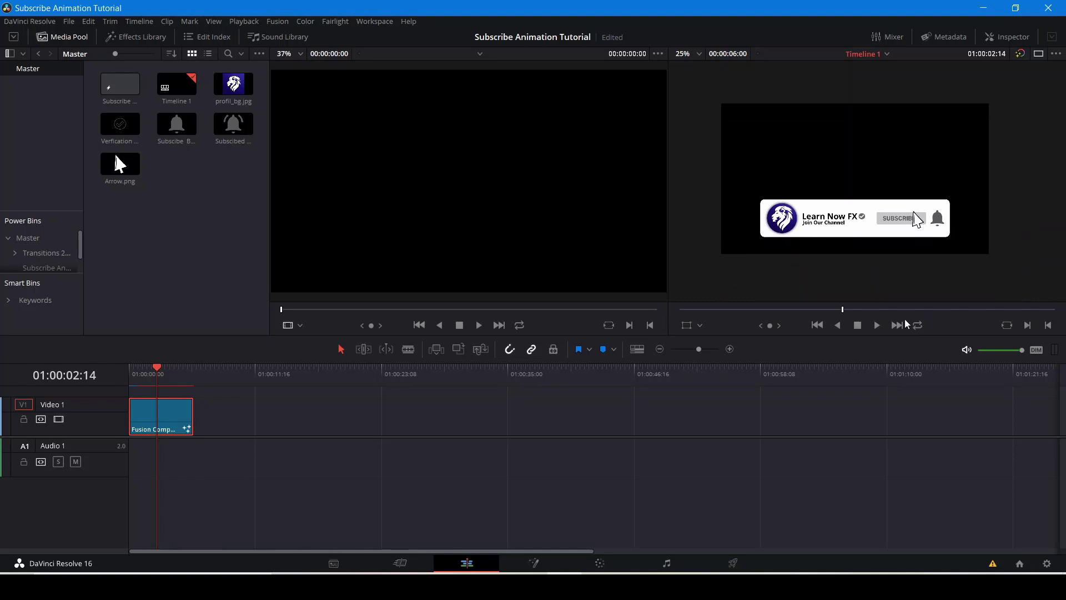
key(Home)
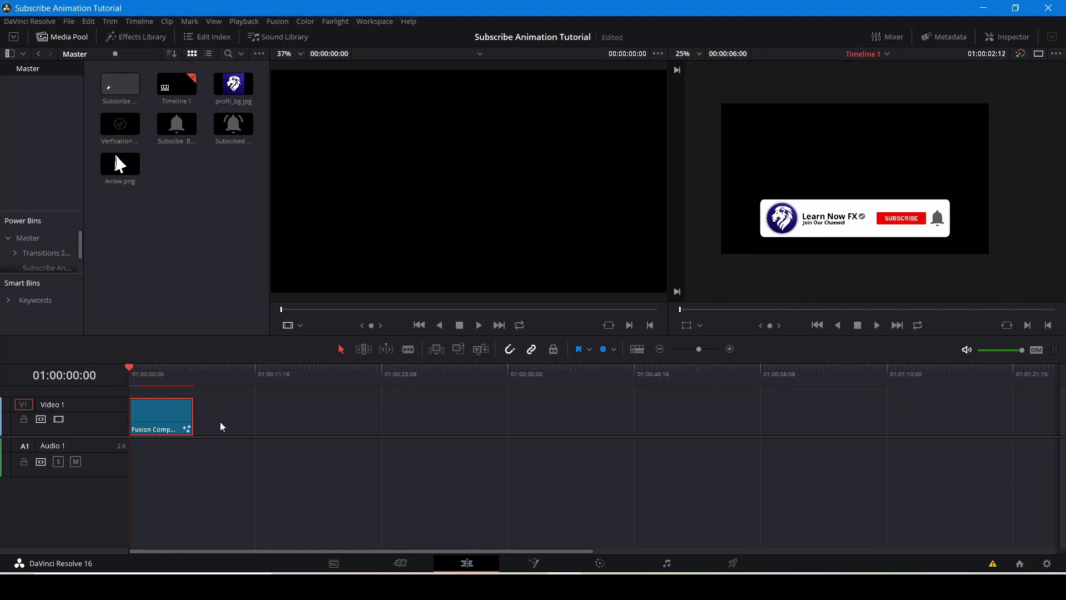
Move the Fusion composition clip up to the Video 2 track and add a copy of it to the subscribe animation power bin.
drag(154, 419, 160, 385)
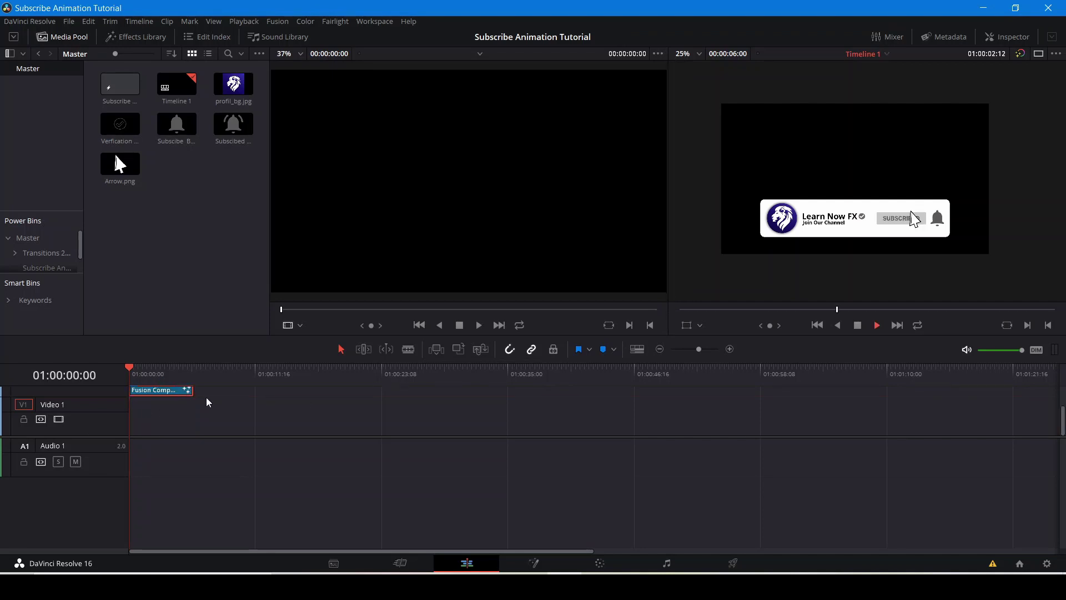
key(space)
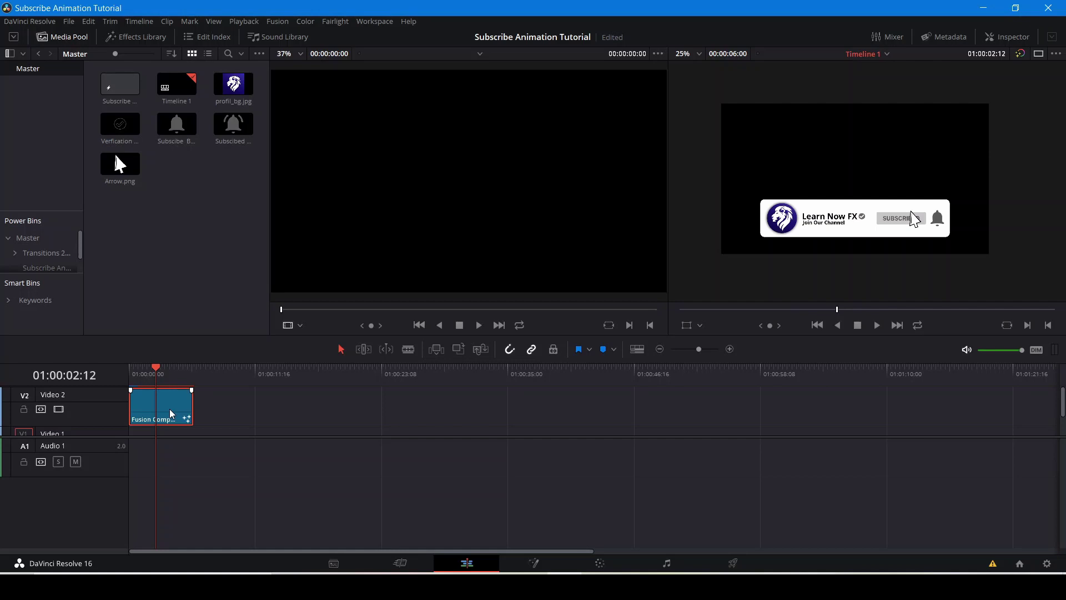
scroll(59, 263, down, 1)
click(59, 261)
drag(165, 421, 177, 228)
drag(188, 400, 159, 205)
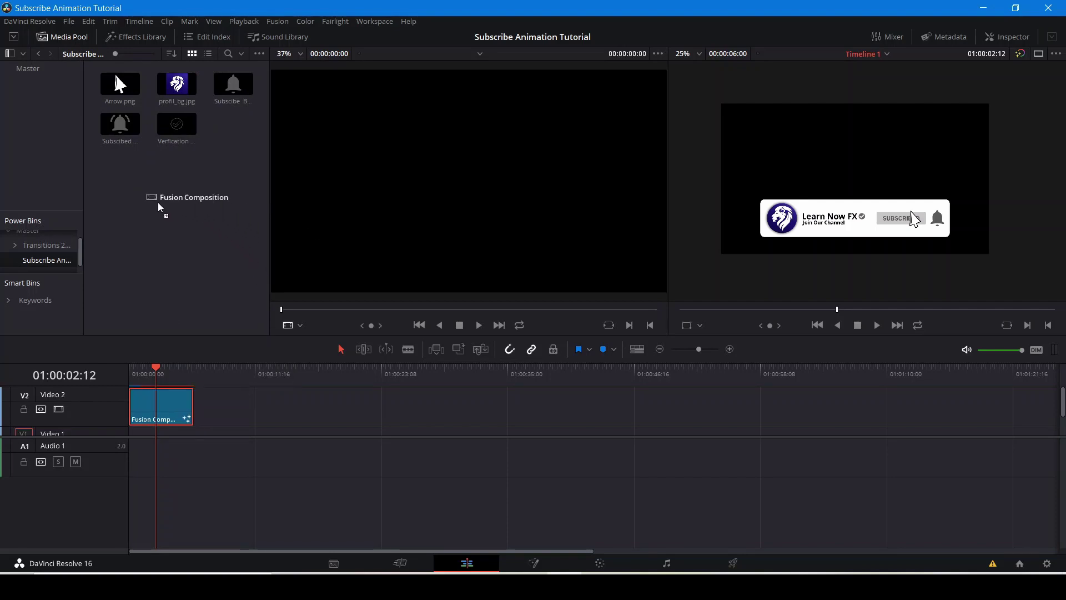
drag(159, 205, 159, 205)
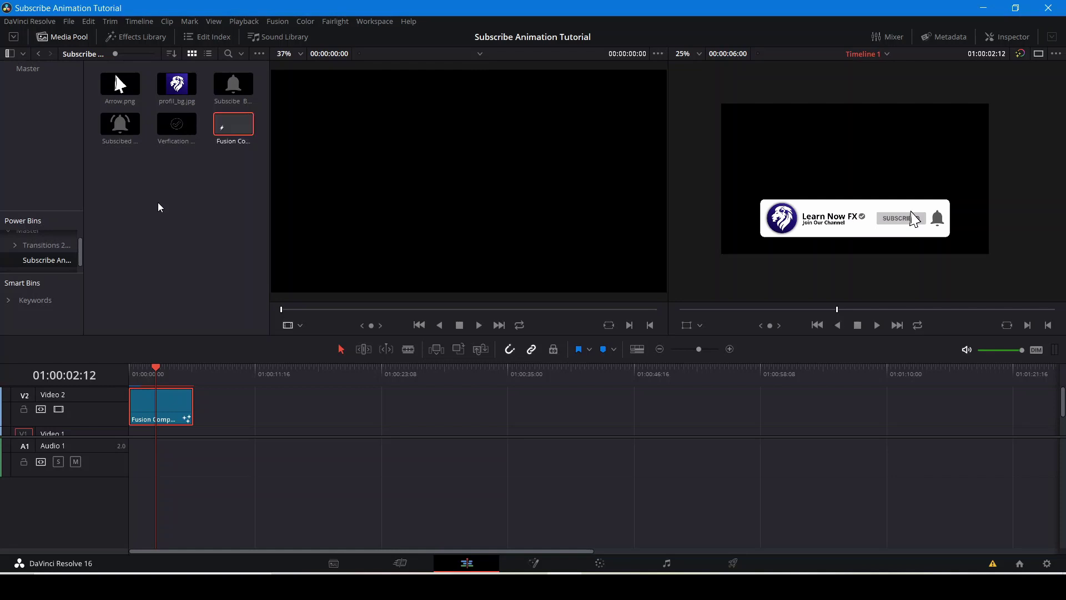
right_click(227, 127)
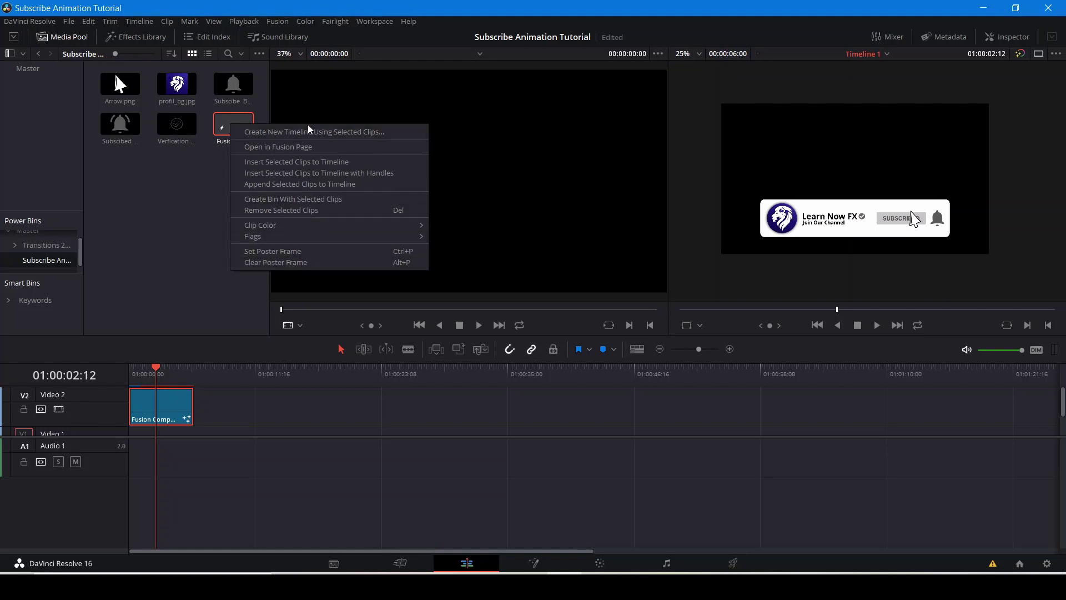
click(211, 237)
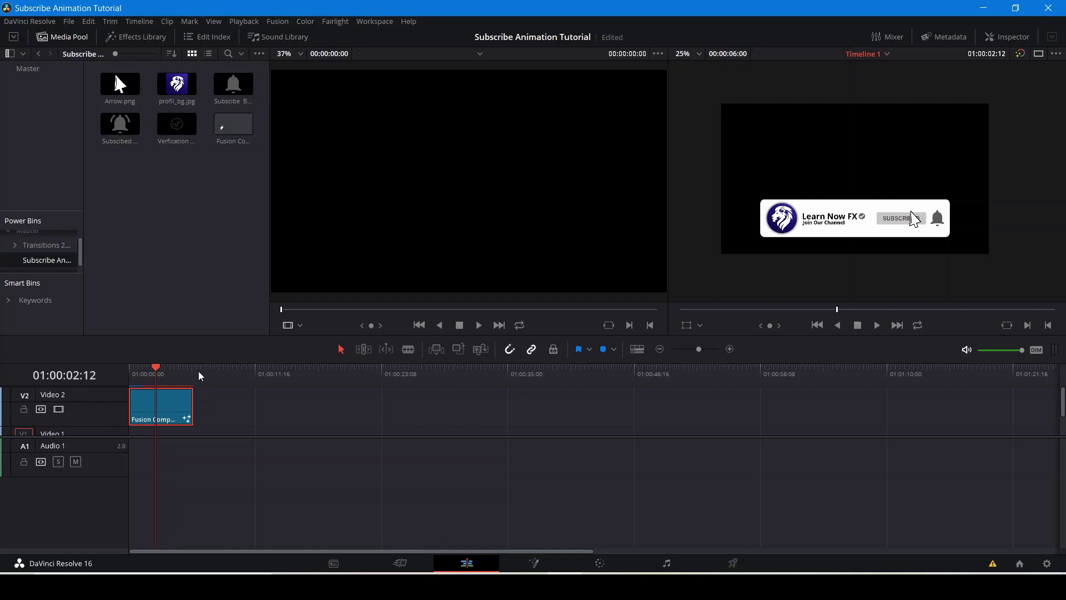
Replay the Fusion composition from the start of the timeline to examine the banner, arrow and button animation.
scroll(222, 403, down, 2)
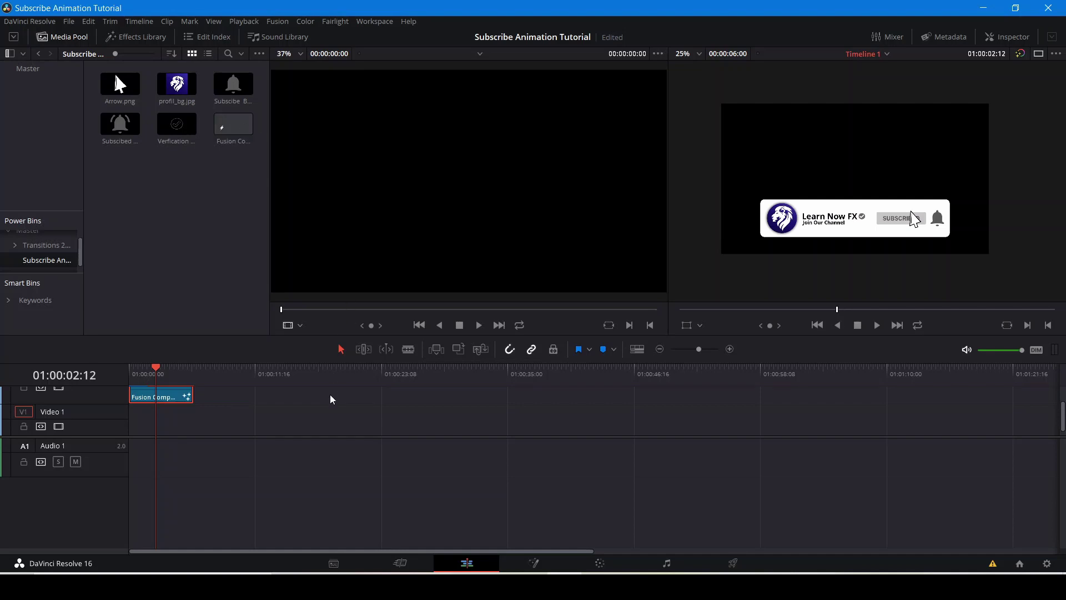
drag(155, 372, 118, 371)
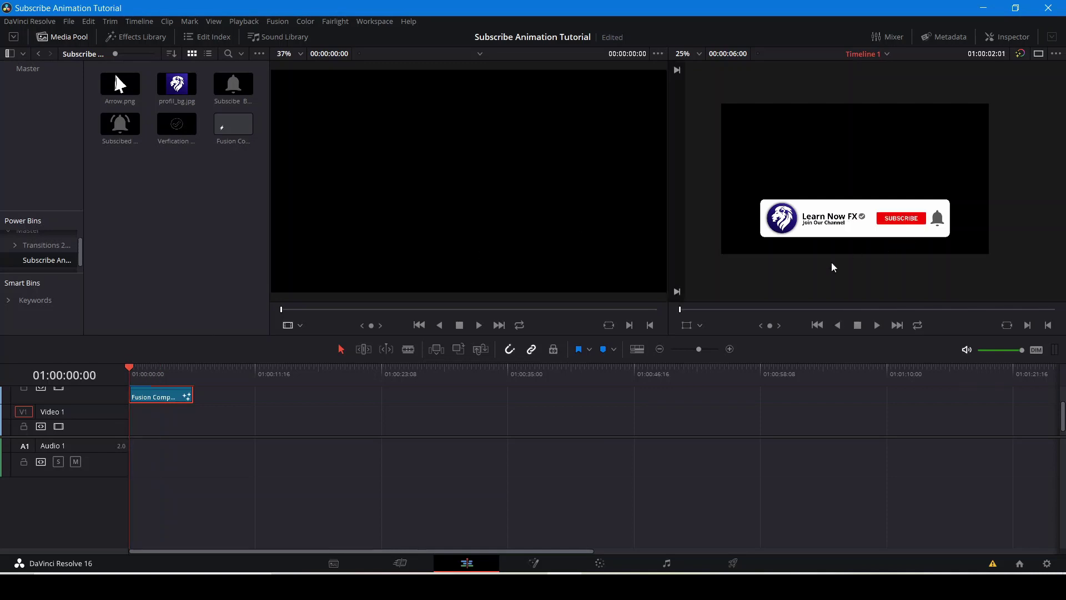
mouse_move(794, 294)
mouse_down()
mouse_move(784, 290)
mouse_move(792, 277)
mouse_move(806, 277)
mouse_up()
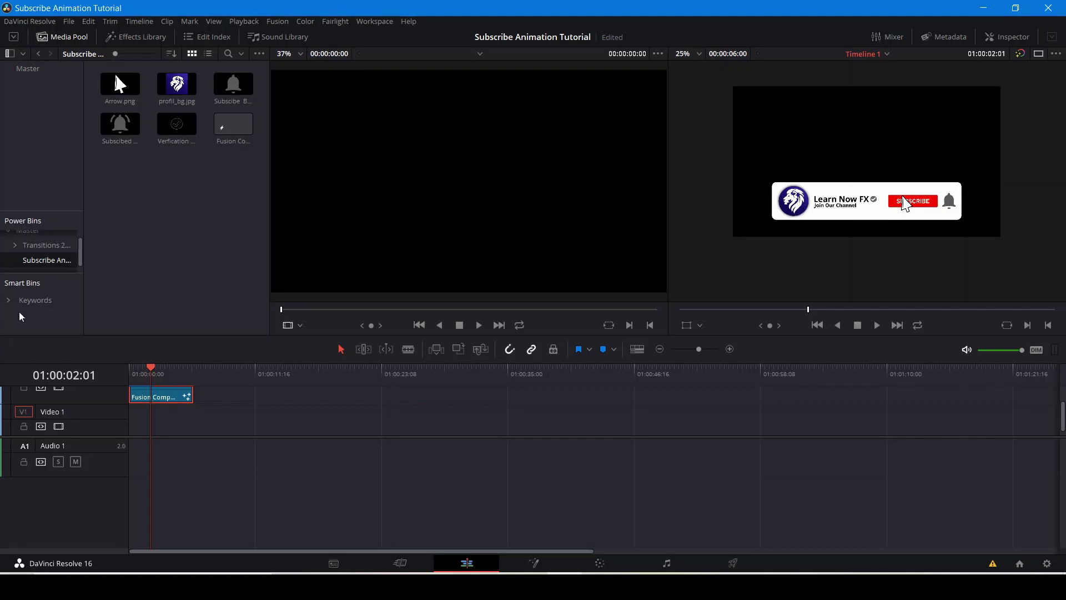
scroll(42, 234, up, 1)
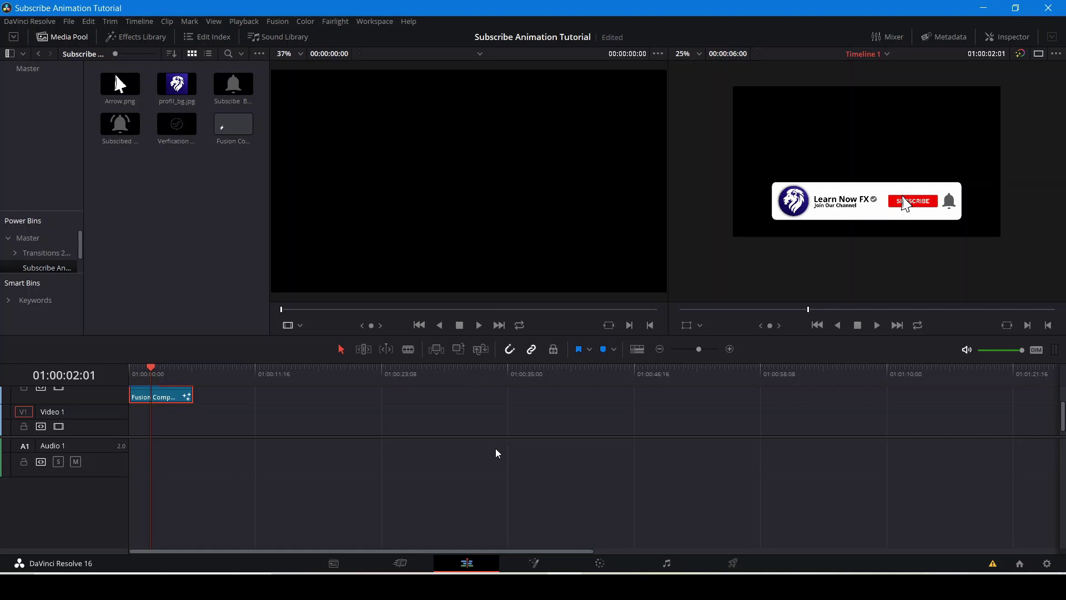
key(Home)
key(space)
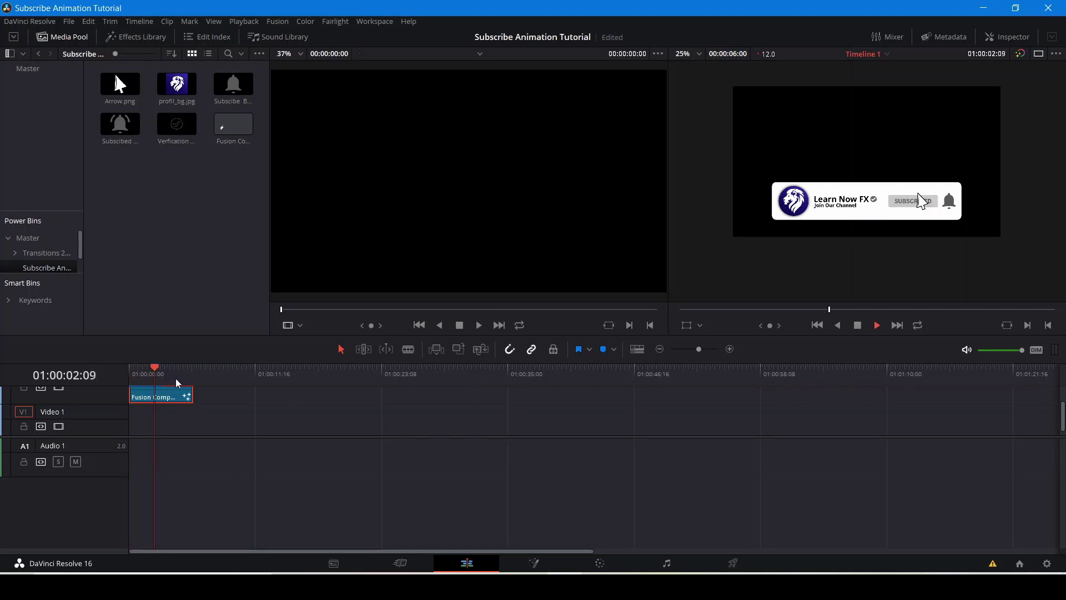
key(Home)
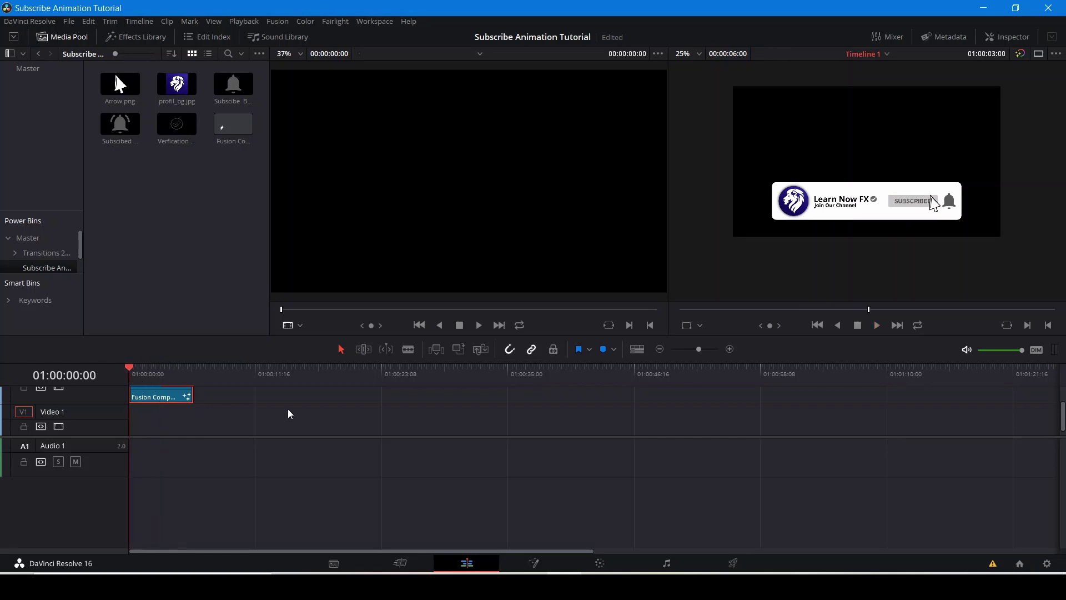
key(space)
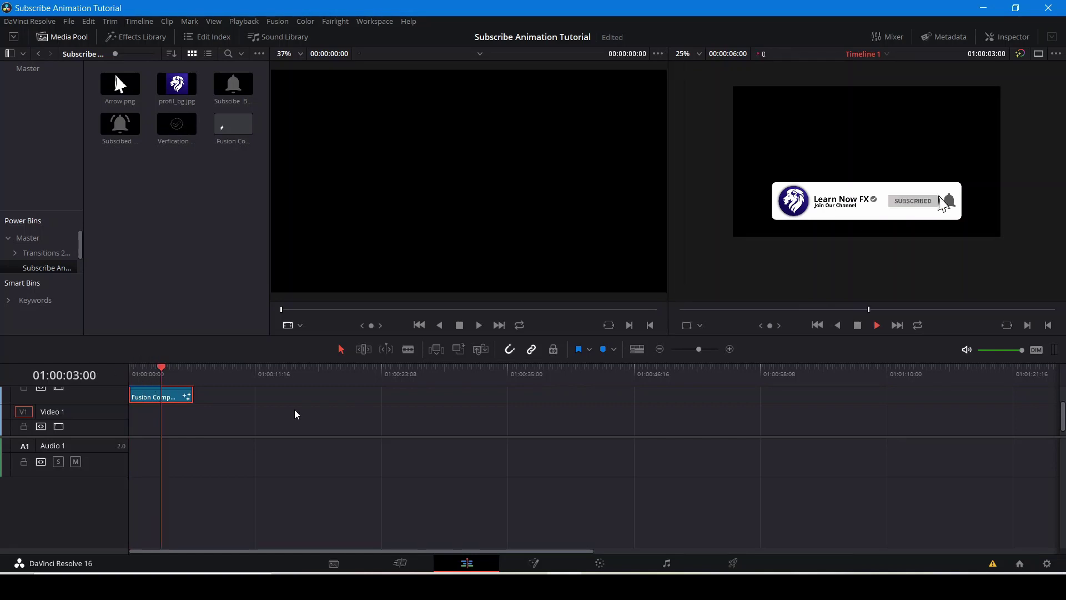
drag(168, 365, 114, 365)
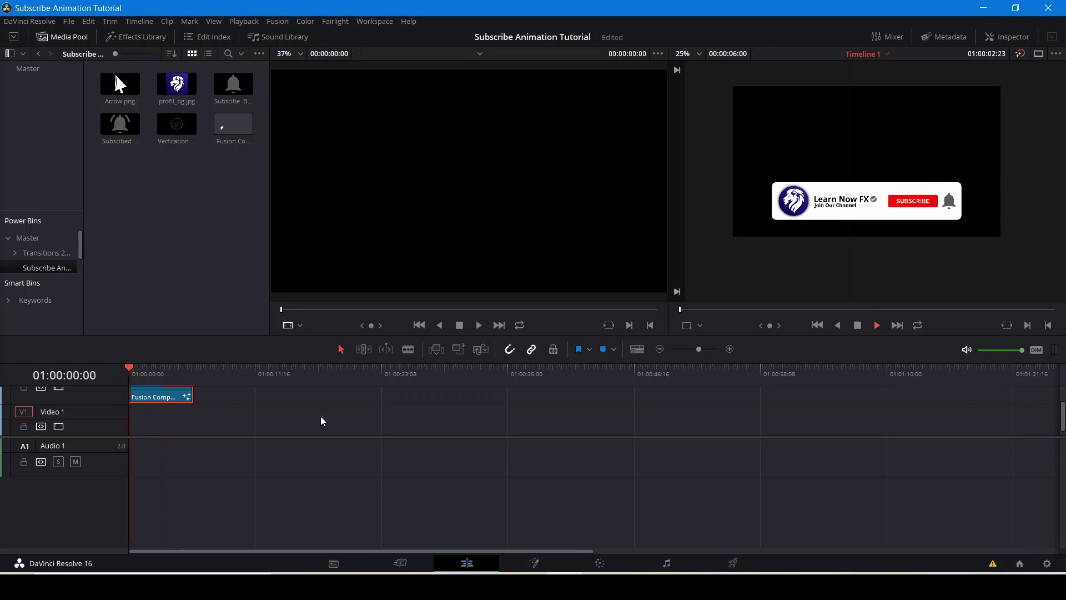
key(space)
drag(159, 367, 126, 367)
scroll(188, 414, up, 1)
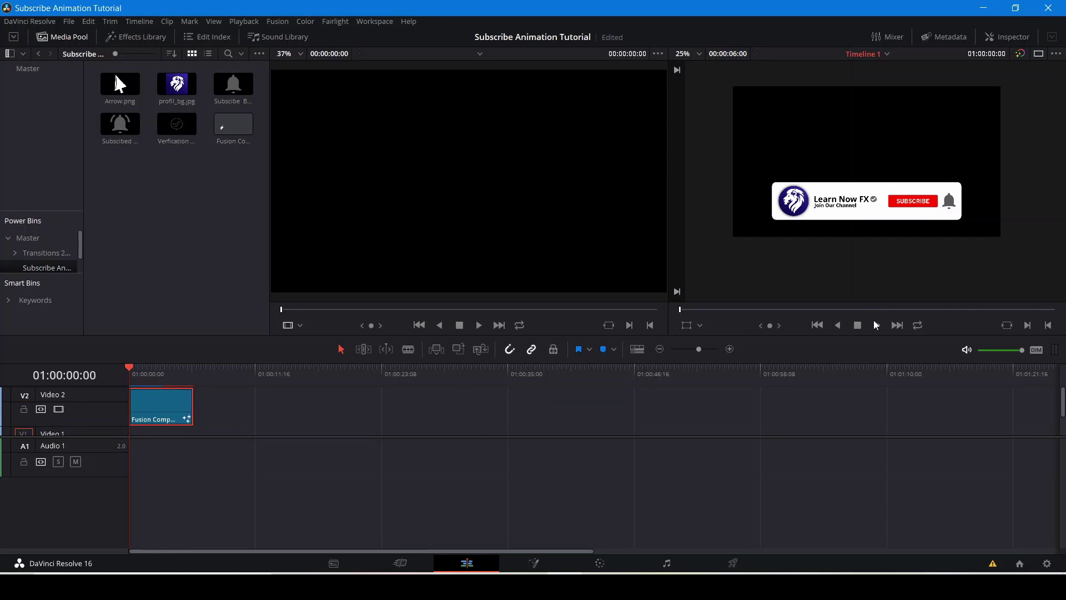
click(876, 325)
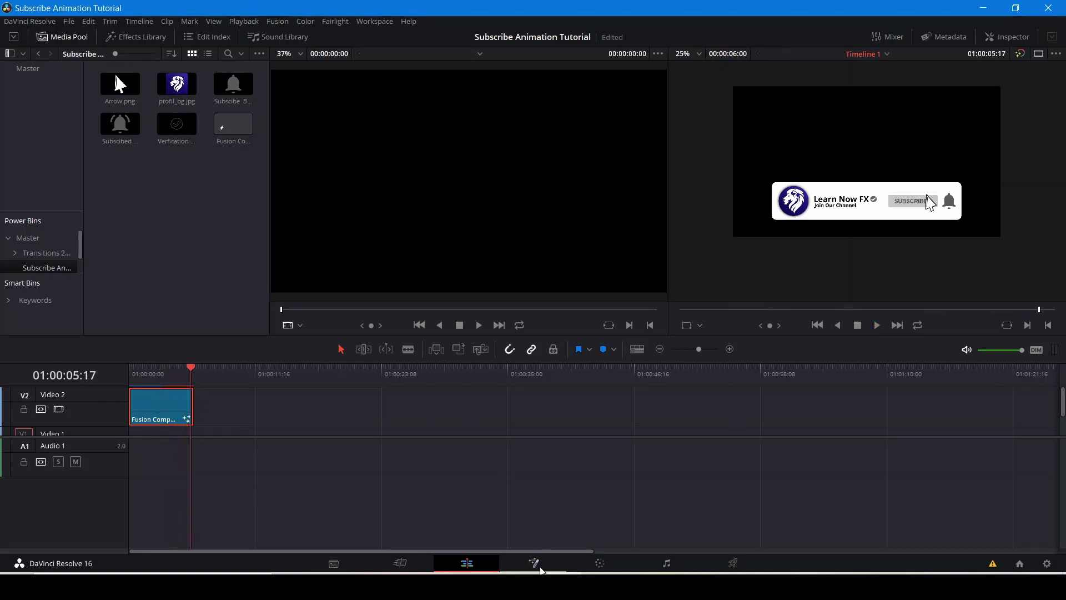
click(161, 373)
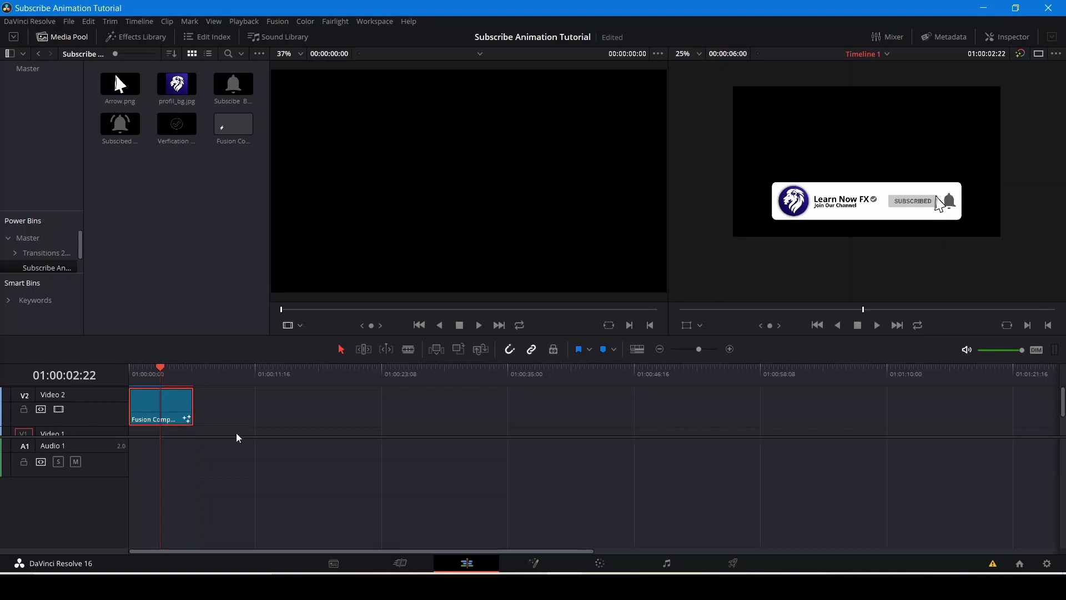
Open the composition on the Fusion page and check the Transform2 output at frames 0 and 1.
click(534, 563)
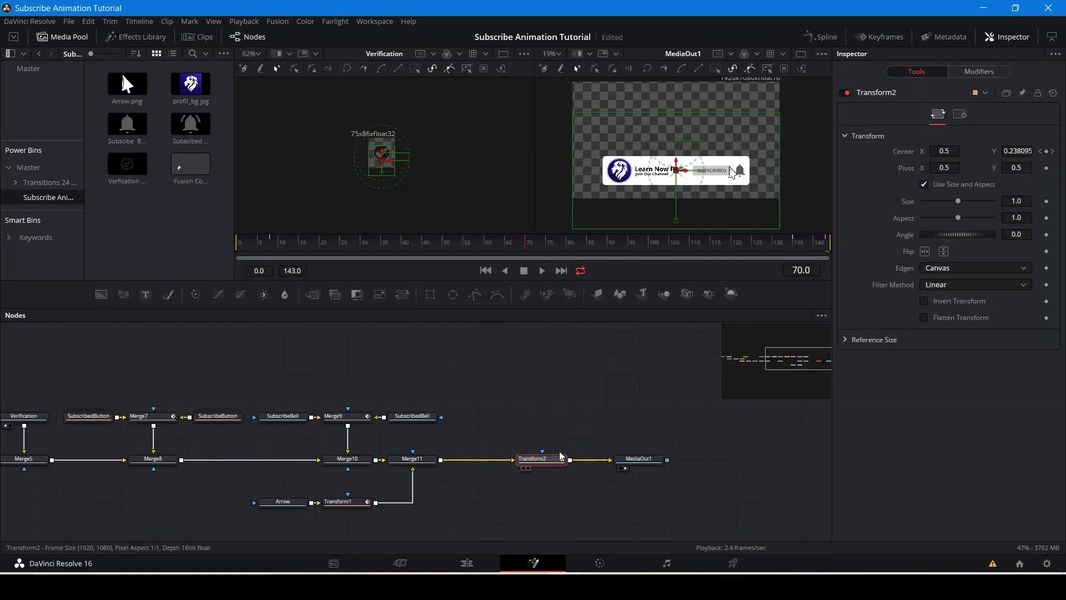
drag(299, 241, 189, 239)
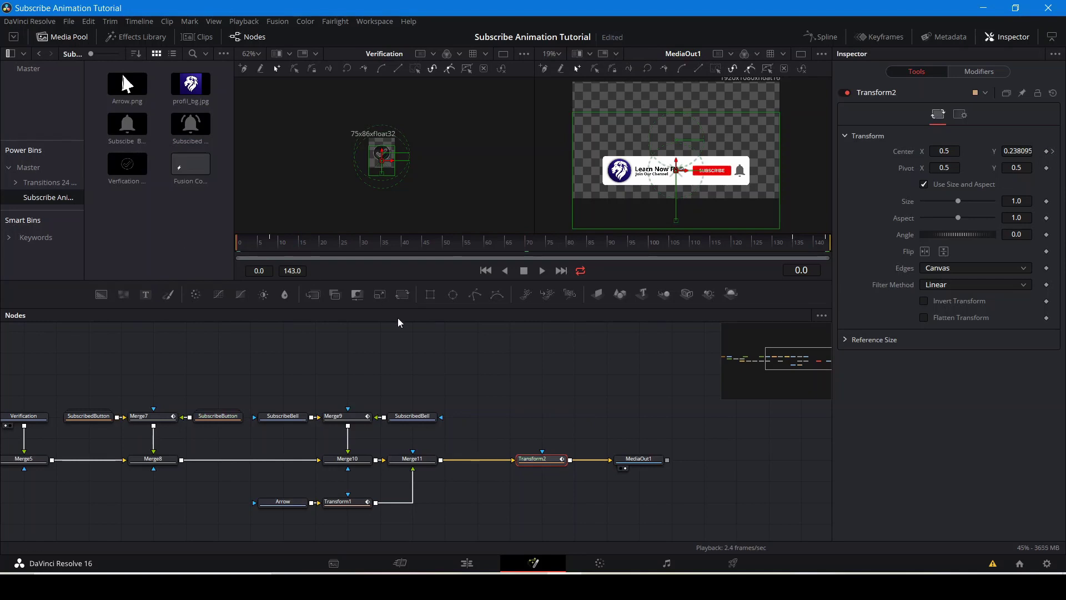
key(2)
click(245, 242)
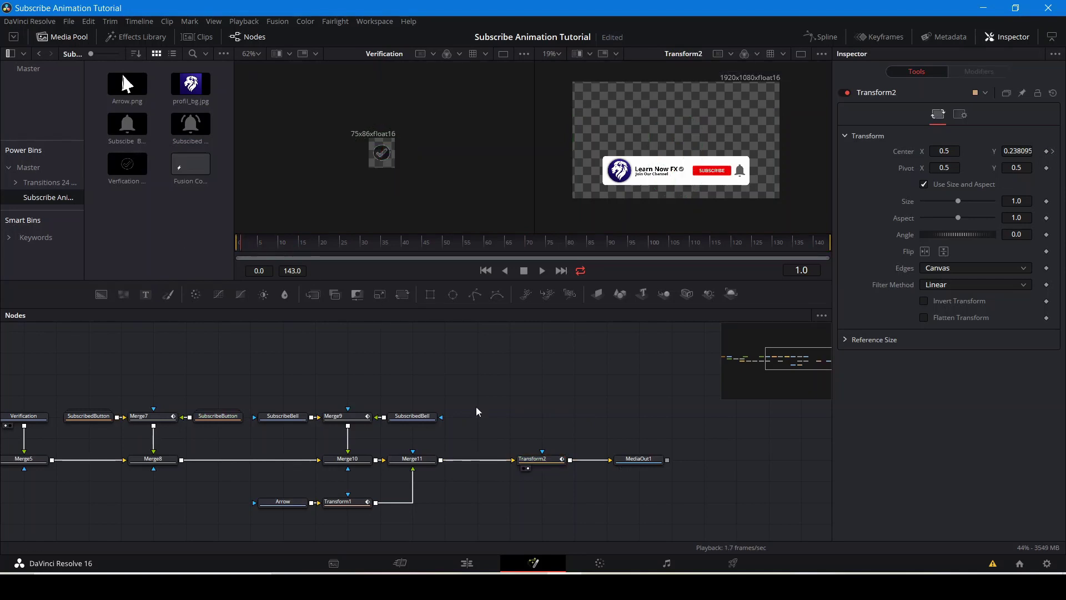
Cut the faulty Transform2 node from between Merge11 and MediaOut1 and save the project.
click(547, 458)
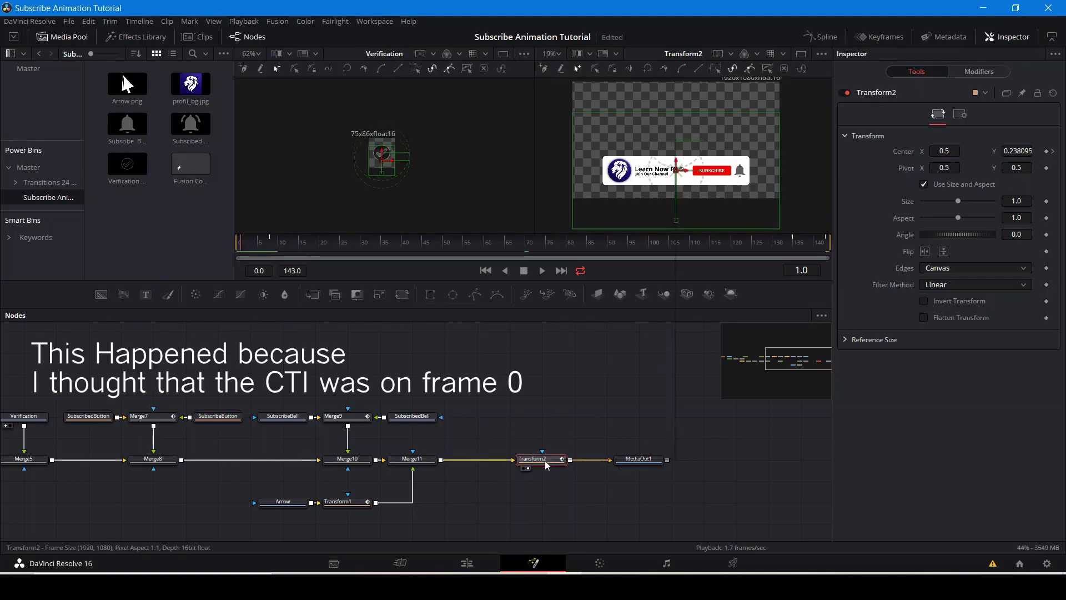
right_click(549, 462)
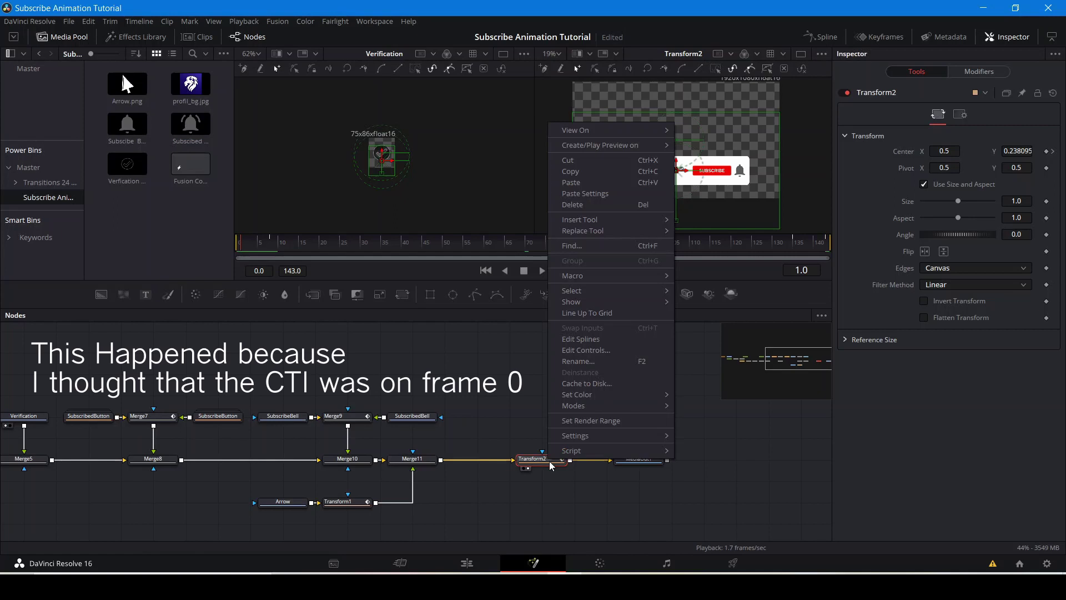
click(568, 160)
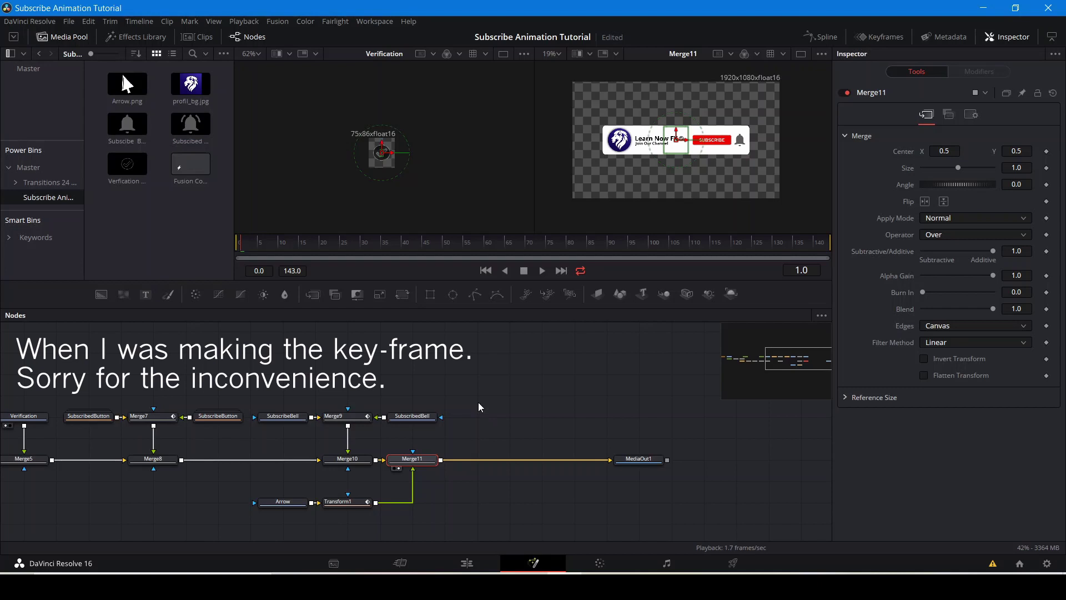
key(ctrl+s)
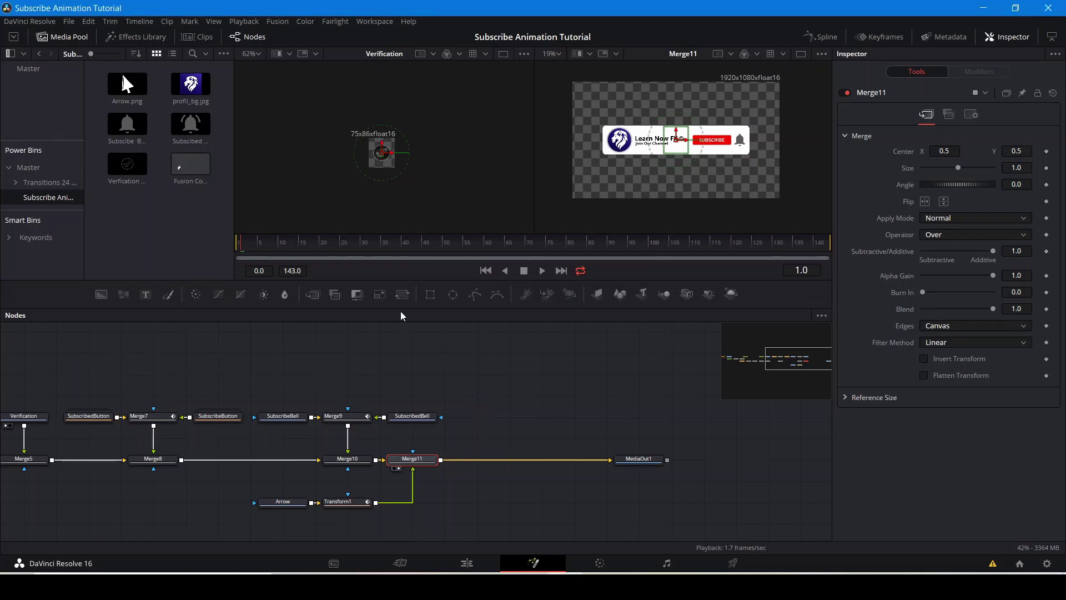
Insert a new Transform node after Merge11 and keyframe its Center at frame 0.
drag(431, 343, 478, 462)
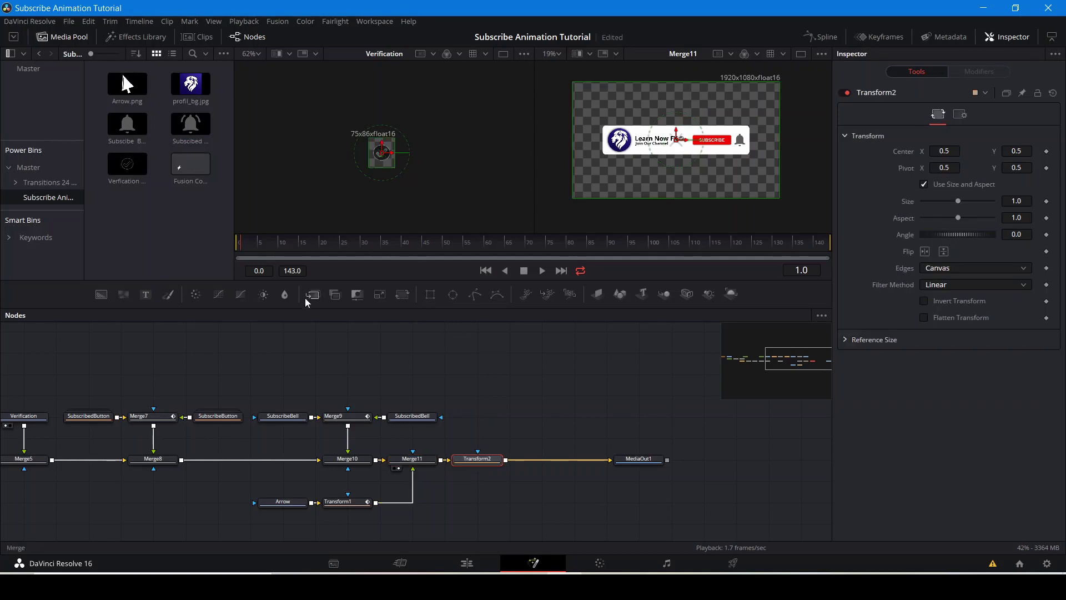
right_click(904, 152)
click(911, 158)
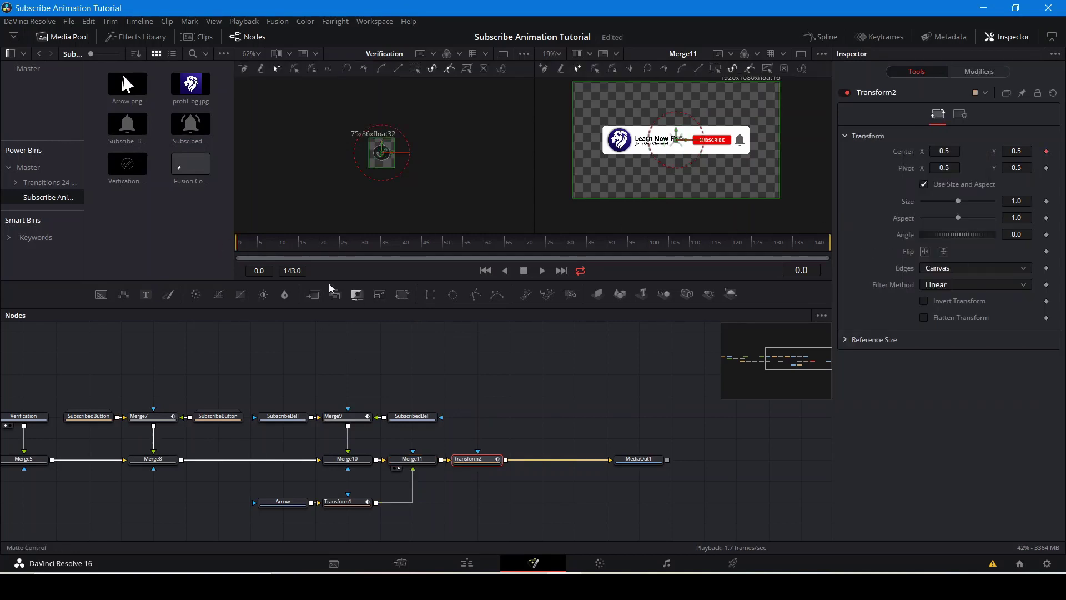
At frame 8, show Transform2 in the viewer, lower the banner to Center Y about 0.224 and set Size to 0.77.
click(265, 242)
drag(264, 241, 271, 241)
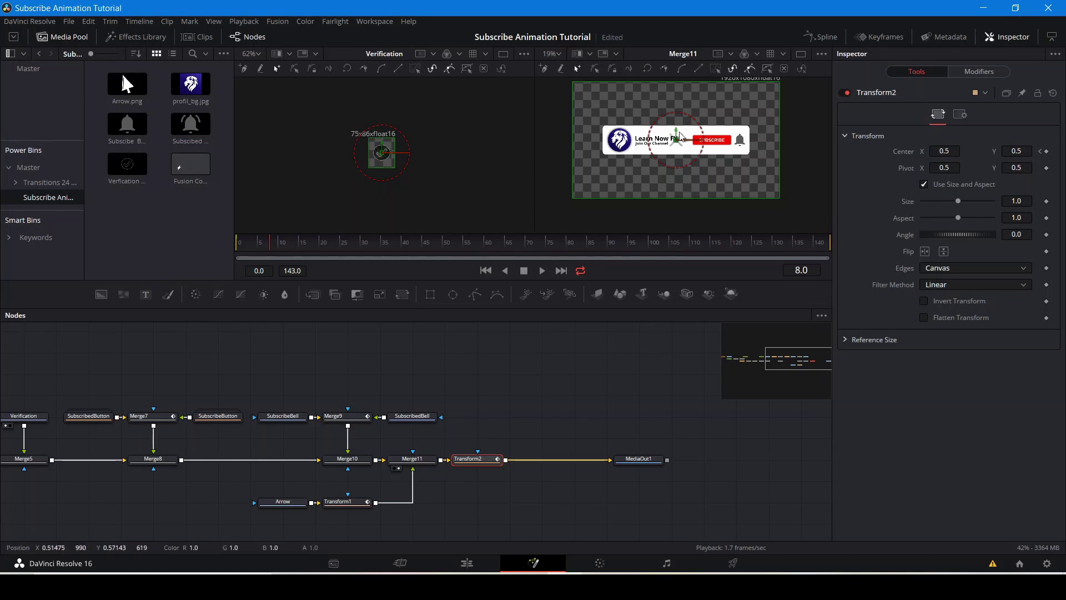
drag(677, 130, 677, 149)
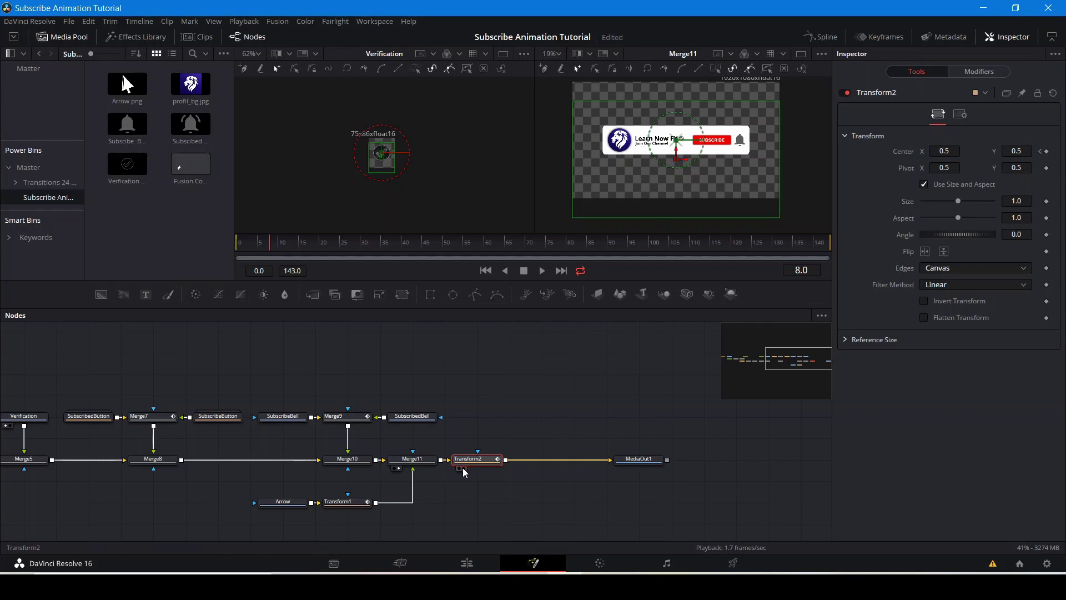
click(463, 469)
drag(675, 153, 675, 167)
drag(958, 205, 951, 207)
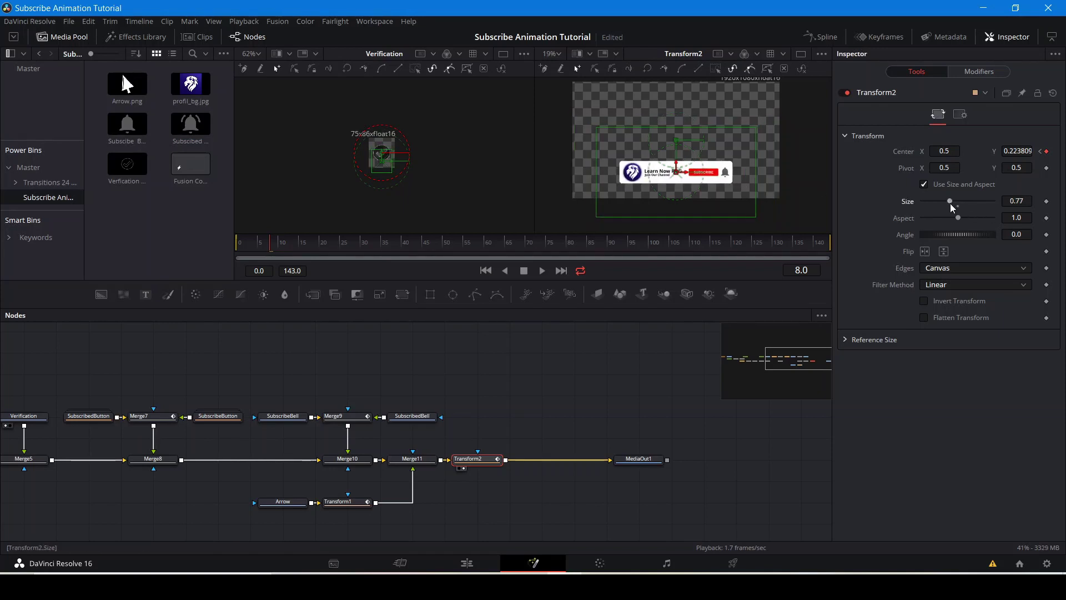
At frame 0, move the banner straight down below the visible frame and preview its entrance.
scroll(679, 164, up, 2)
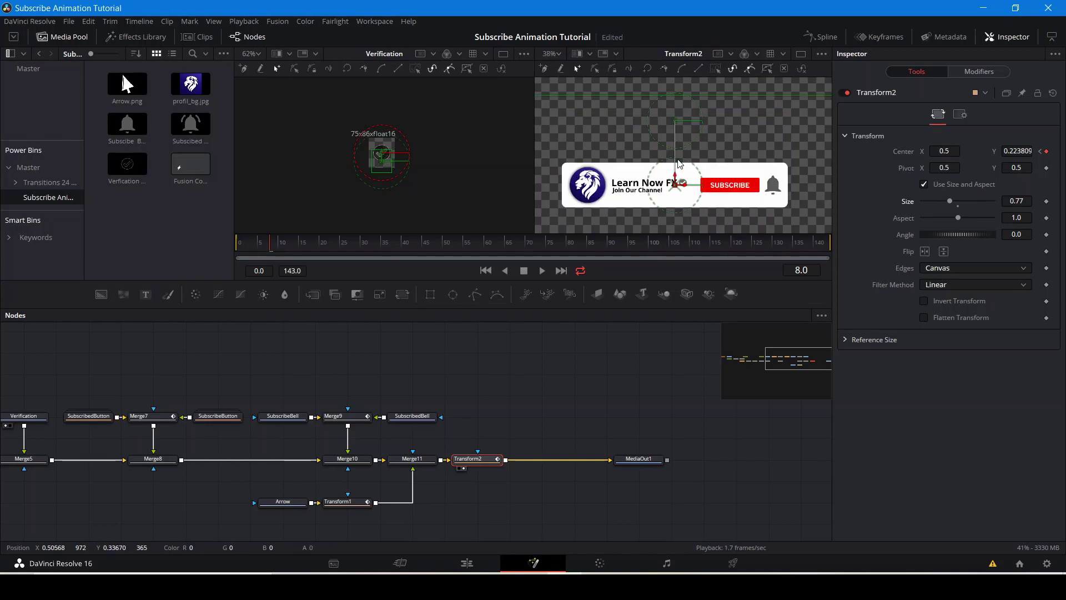
scroll(678, 164, down, 1)
drag(258, 245, 145, 239)
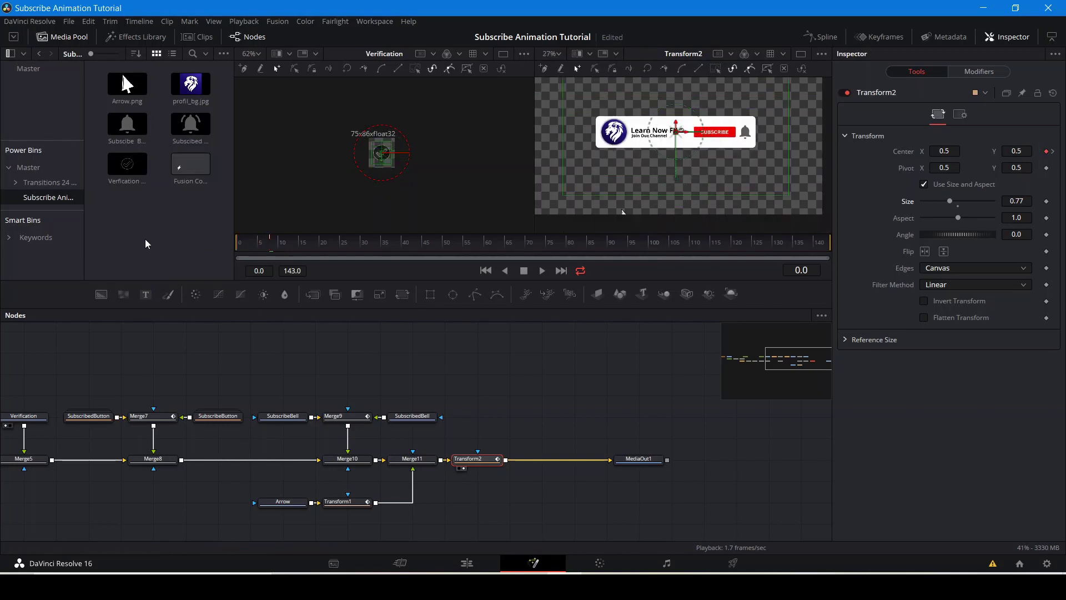
drag(676, 125, 666, 237)
key(space)
key(space)
Keyframe the Transform2 Center at frame 133, and at frame 143 move the banner below the frame to Center Y about -0.173.
click(791, 246)
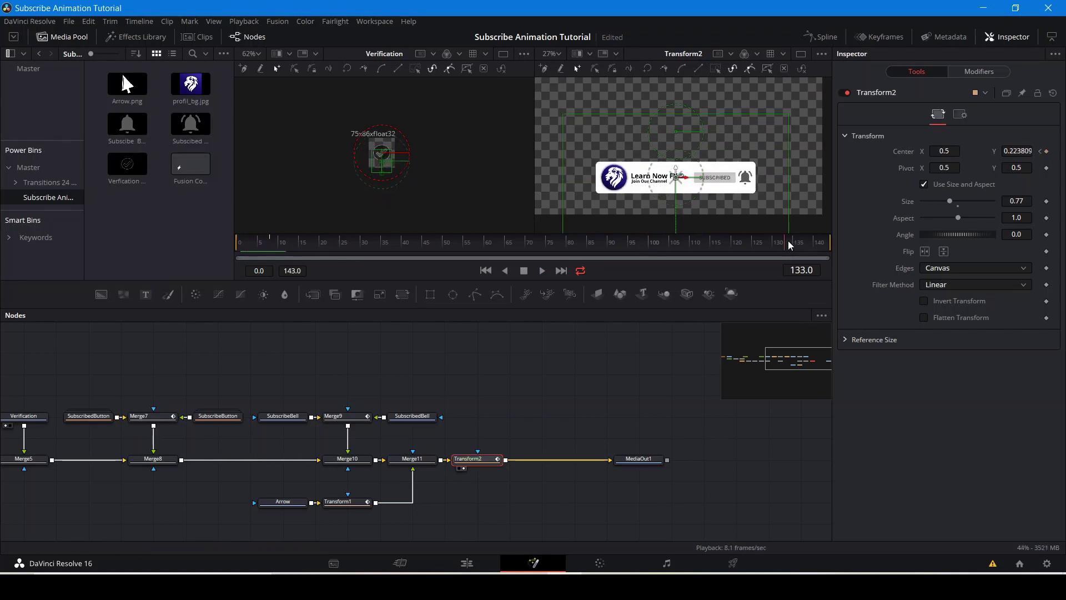
click(1046, 151)
click(831, 241)
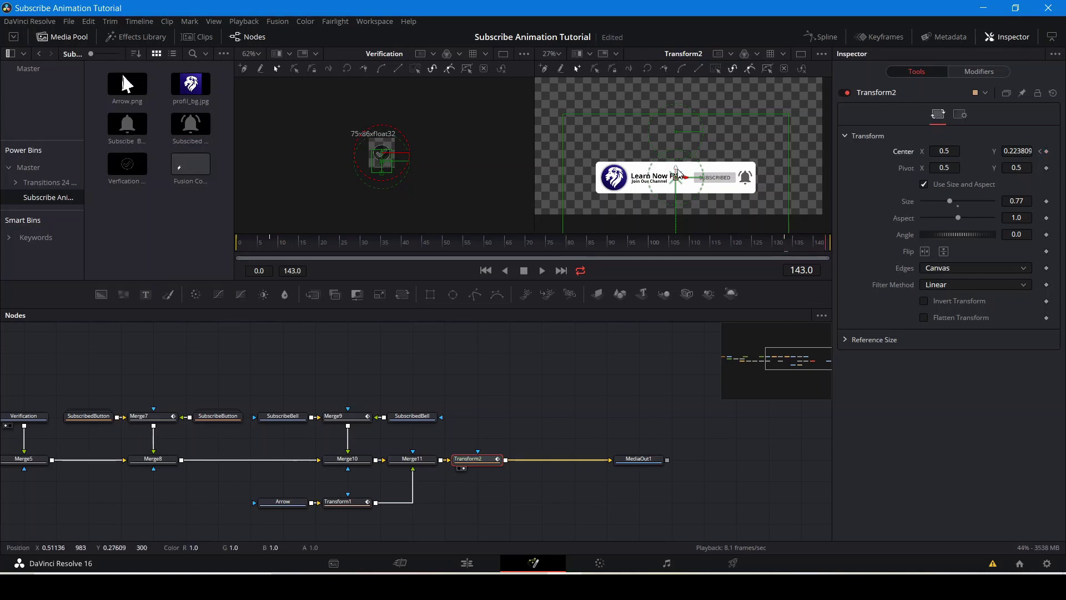
drag(678, 174, 678, 234)
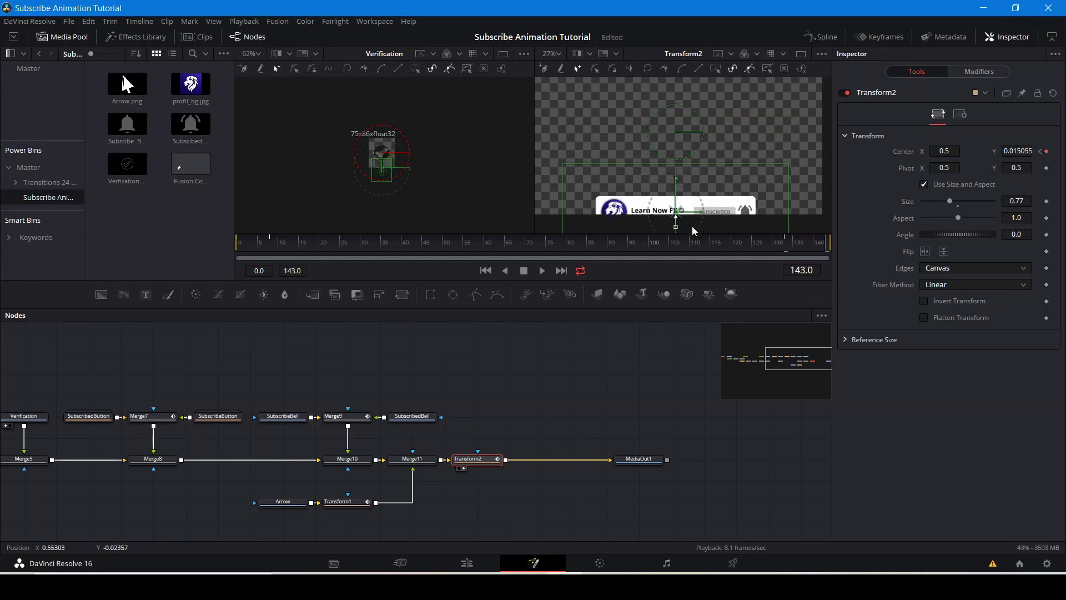
click(567, 402)
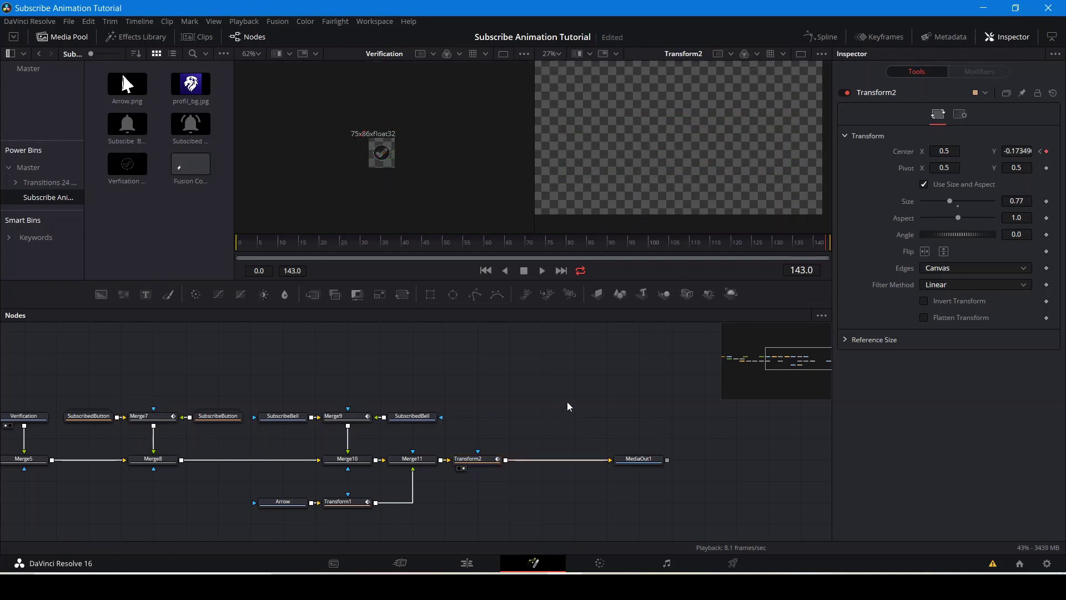
Isolate the Transform2 displacement curve in the Spline editor and smooth its entrance and exit keyframes.
click(825, 37)
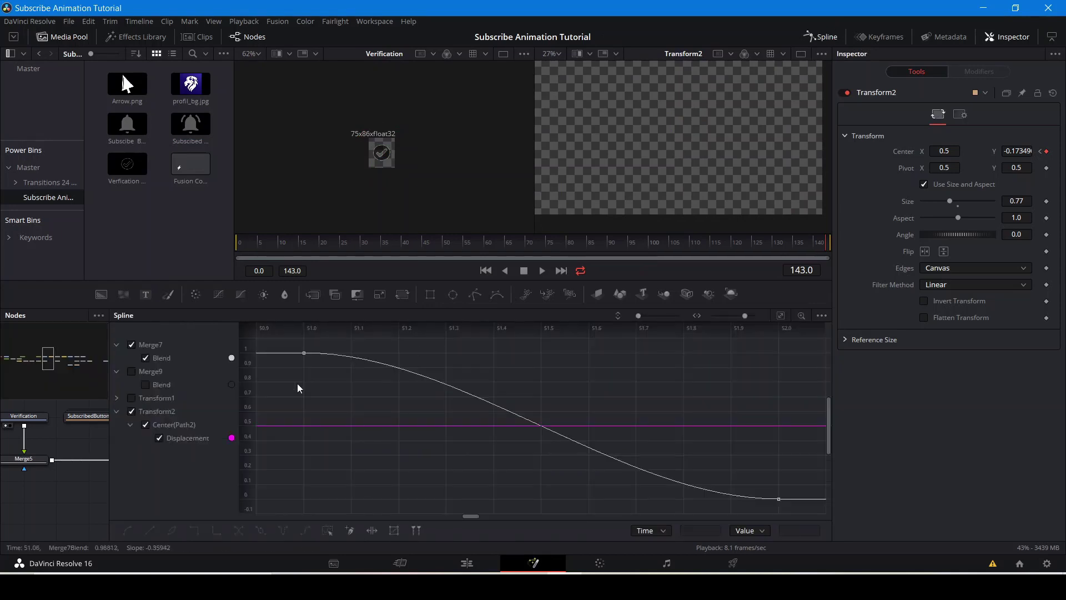
click(130, 345)
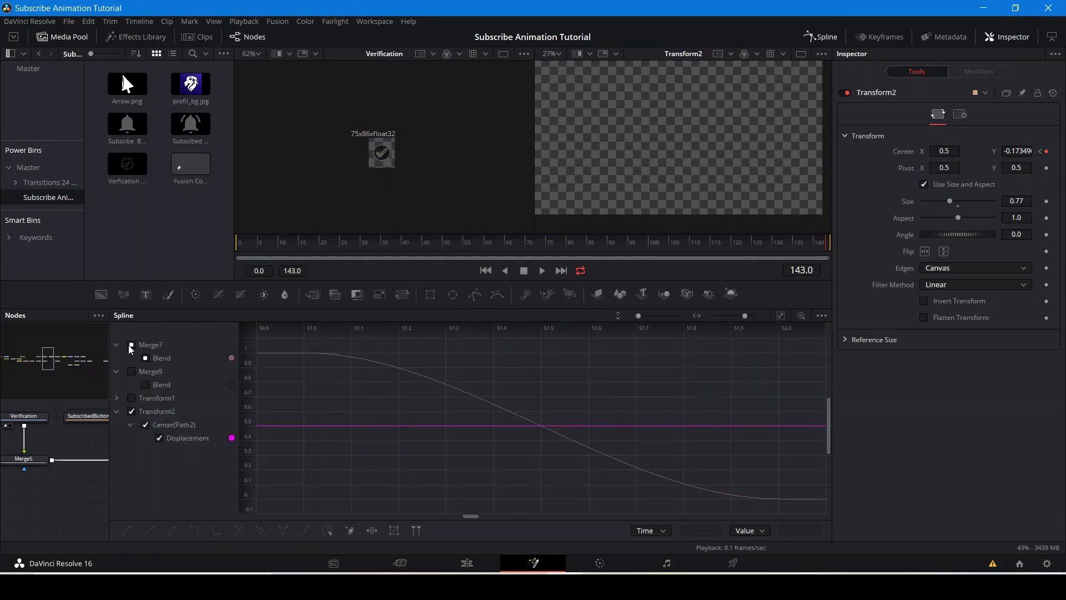
click(129, 346)
click(780, 314)
drag(262, 386, 409, 503)
key(shift+s)
drag(523, 373, 365, 389)
drag(521, 349, 686, 476)
key(shift+s)
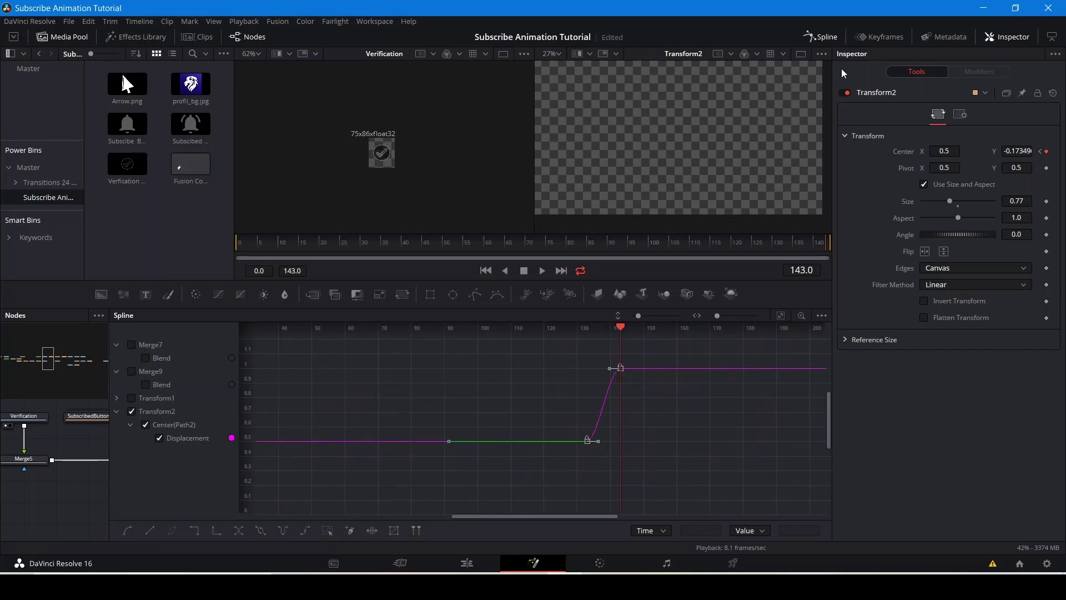
click(815, 35)
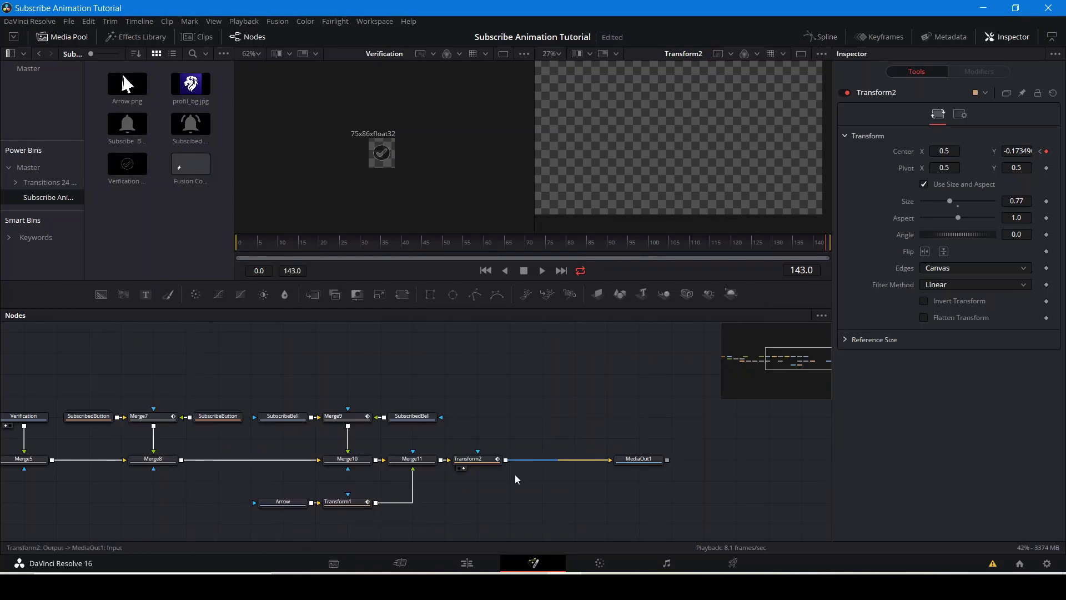
On the Edit page, replace the old Fusion composition in the subscribe animation power bin with the updated timeline clip.
click(469, 557)
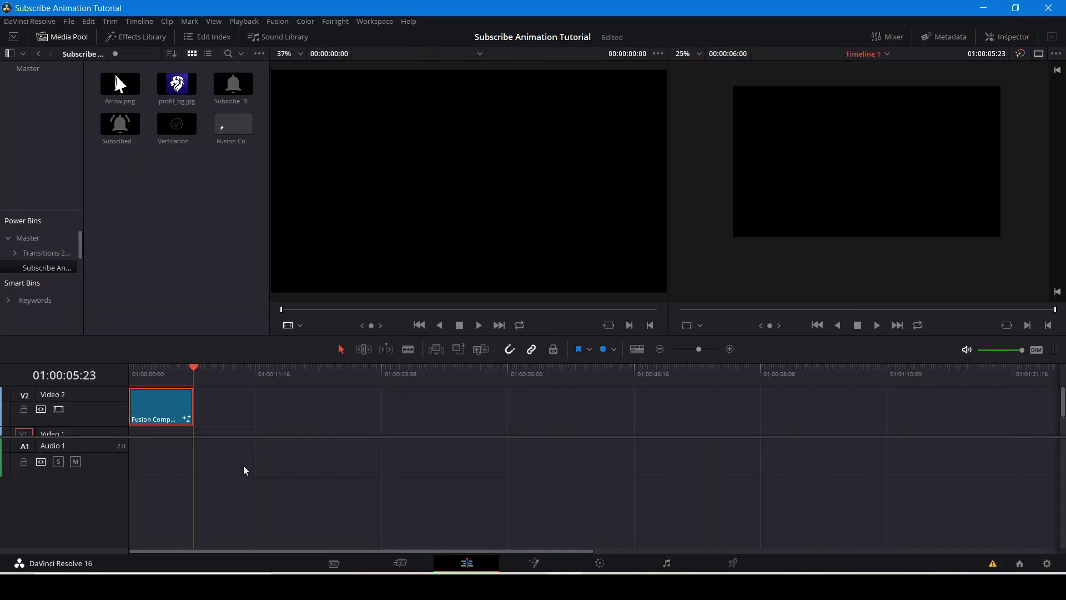
click(236, 129)
scroll(59, 265, down, 1)
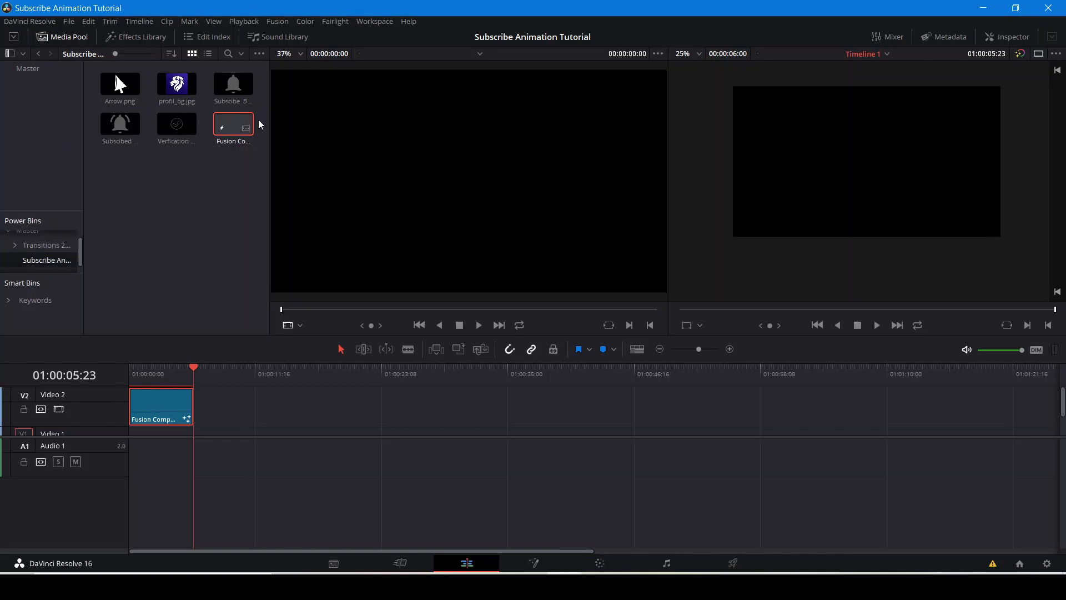
right_click(243, 123)
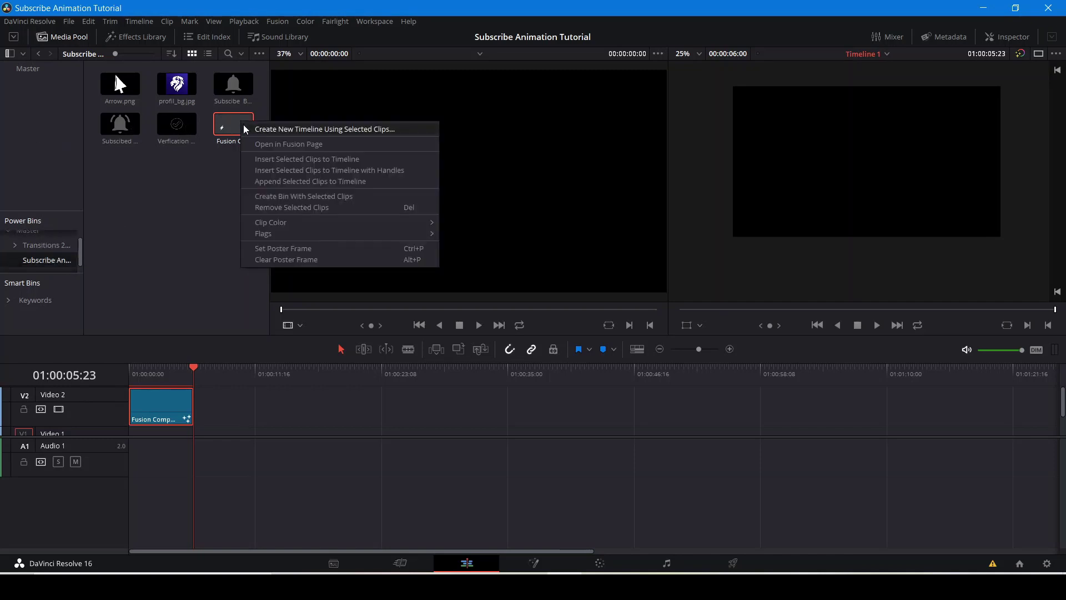
click(271, 209)
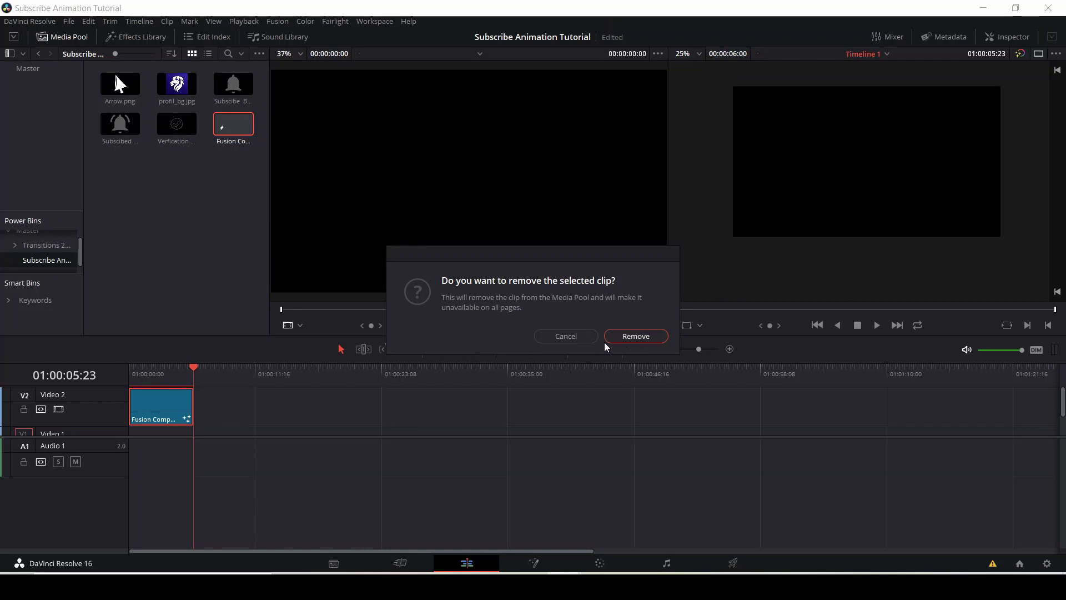
click(615, 338)
drag(186, 287, 236, 148)
Replay the updated Fusion composition from the timeline start and scrub through it to check the banner's entrance and exit.
drag(161, 371, 109, 365)
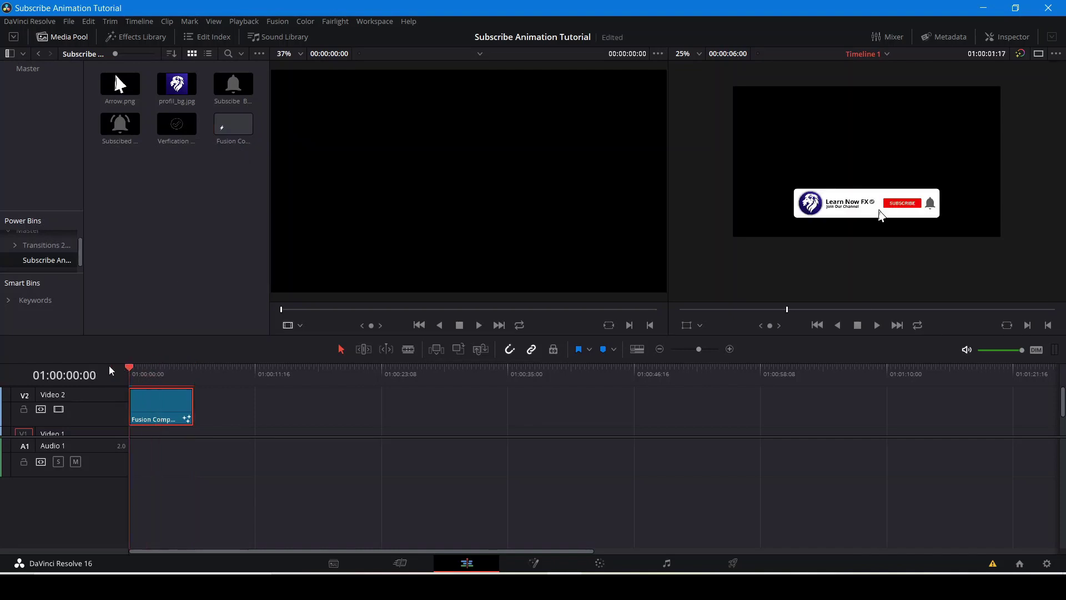
key(space)
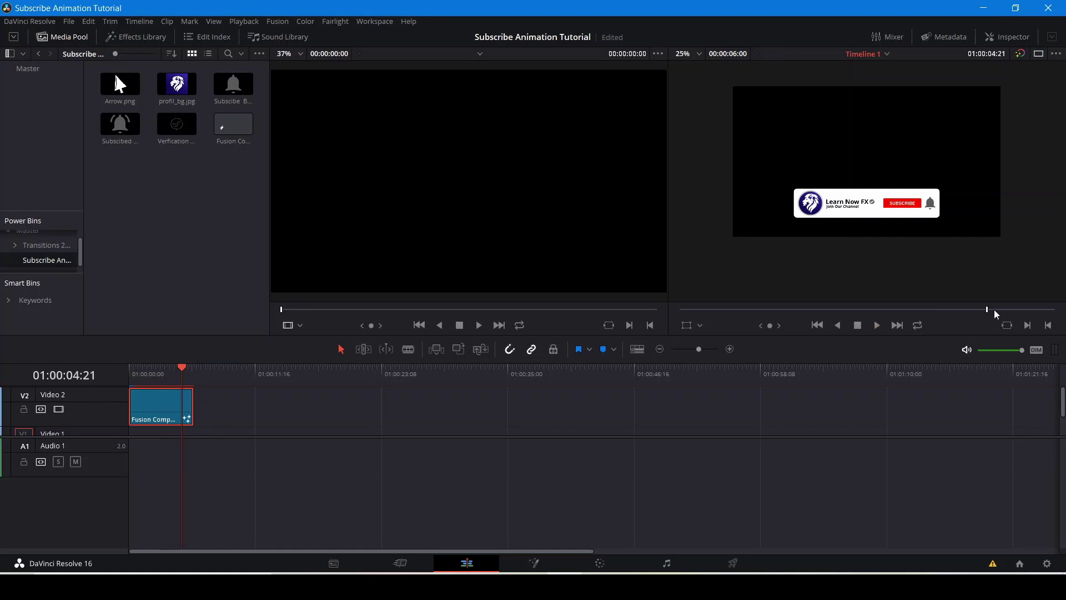
key(Home)
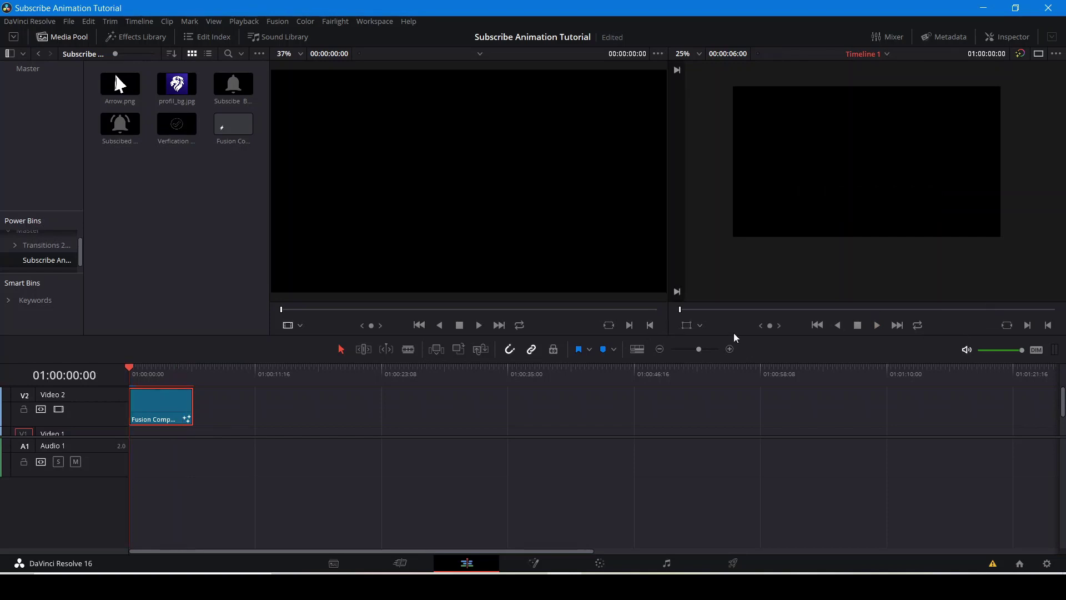
key(space)
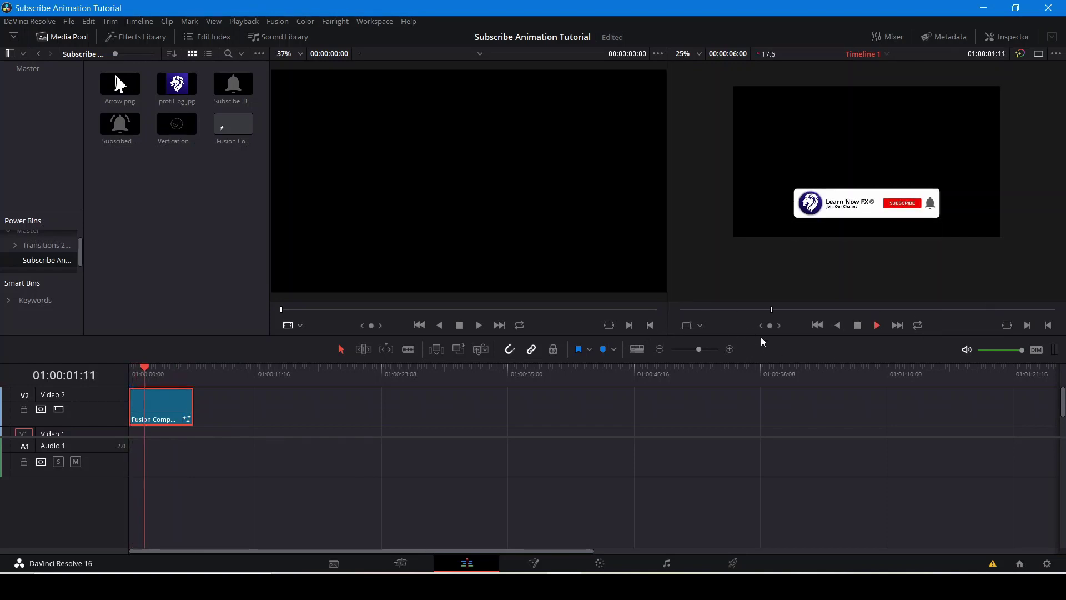
key(space)
drag(842, 309, 1055, 311)
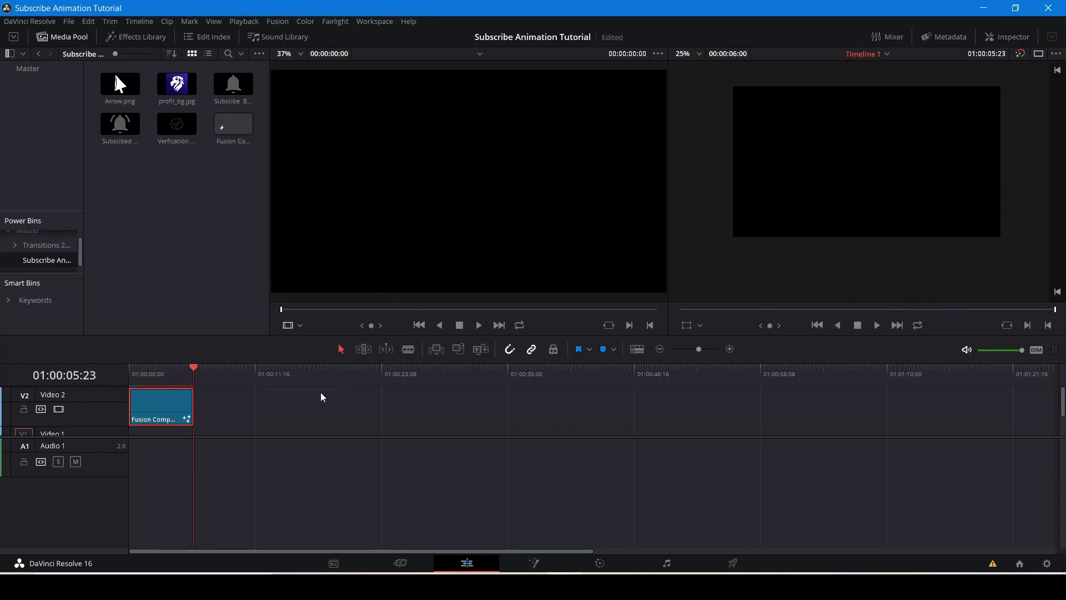
scroll(192, 412, down, 1)
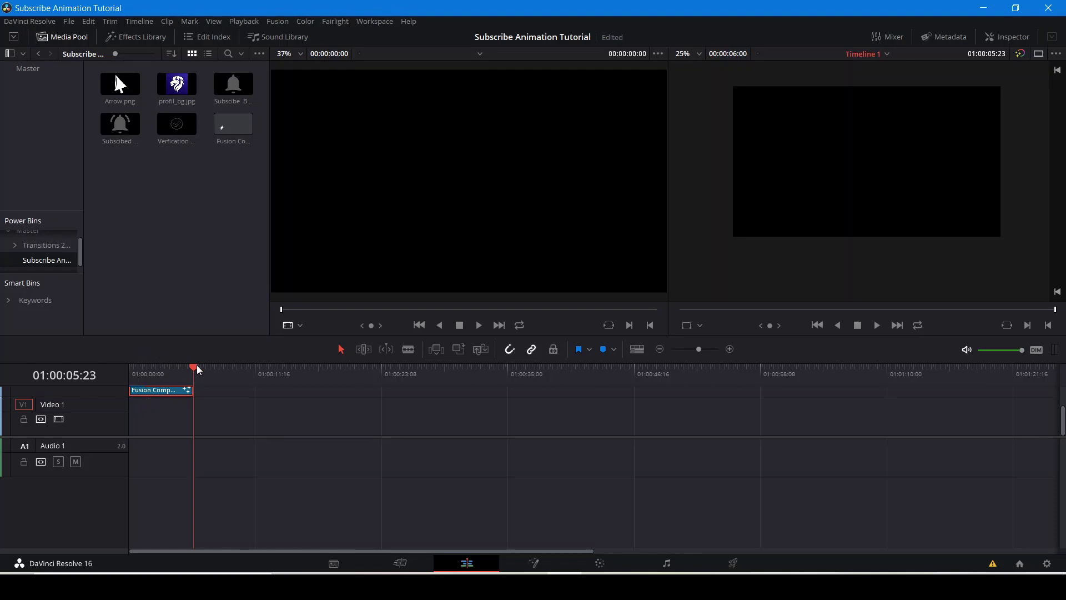
drag(175, 367, 143, 367)
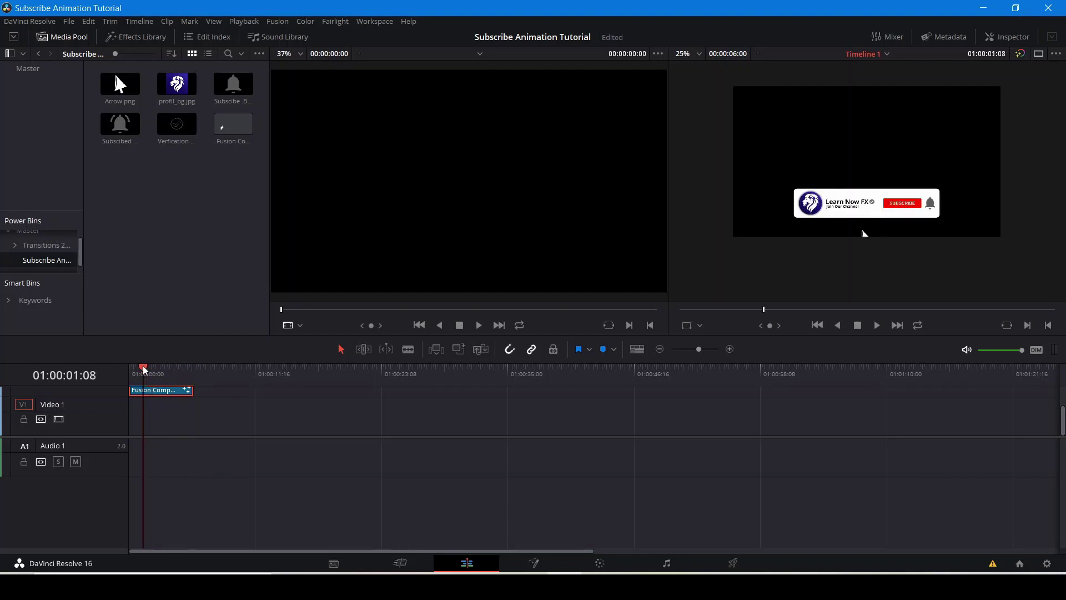